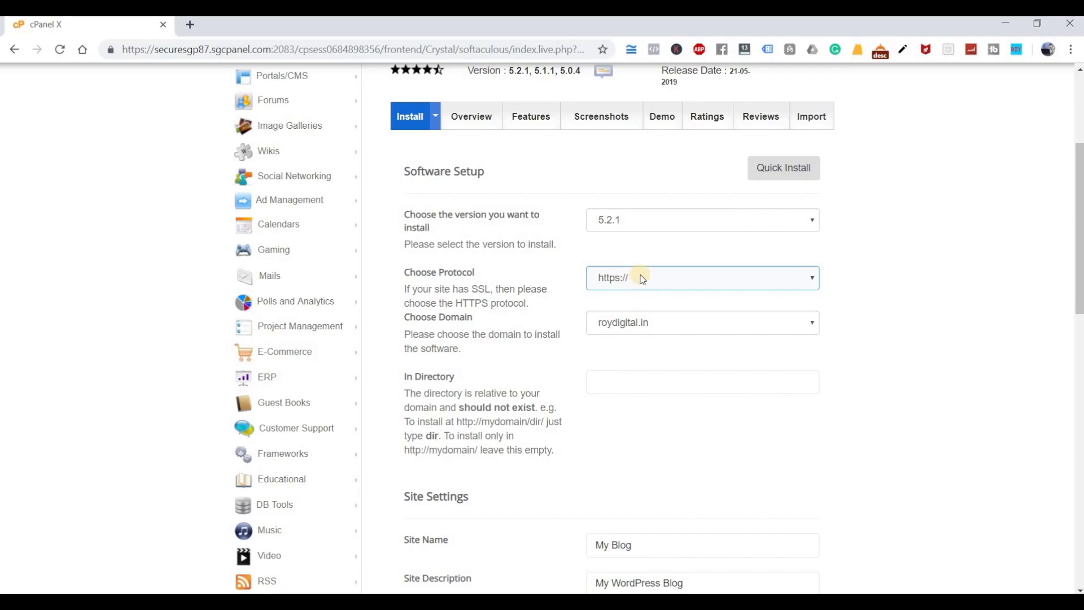
{"action": "left_click", "coordinate": [642, 279]}
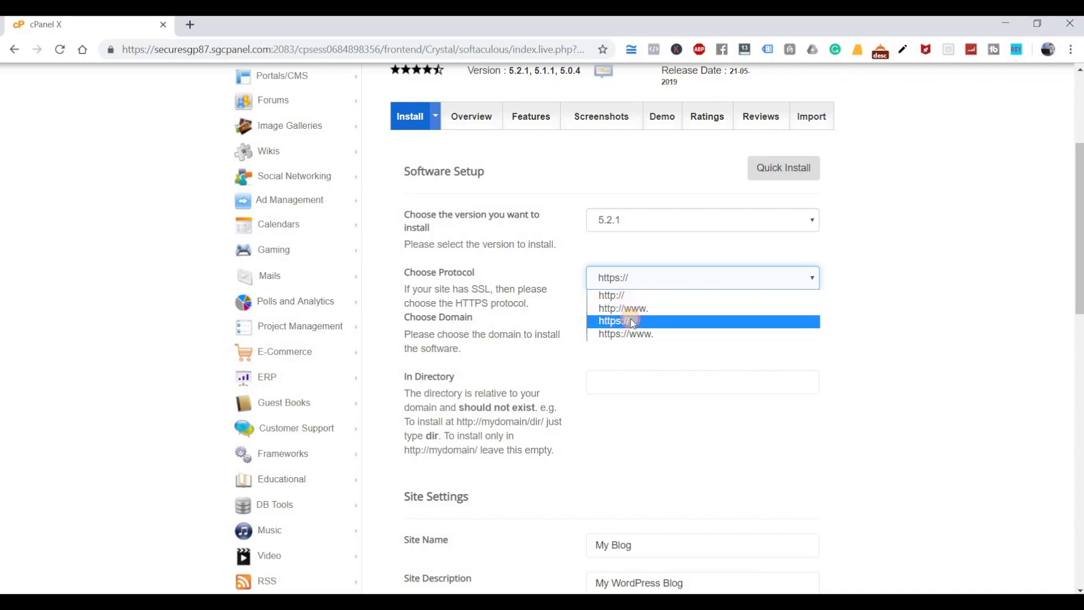
{"action": "left_click", "coordinate": [631, 320]}
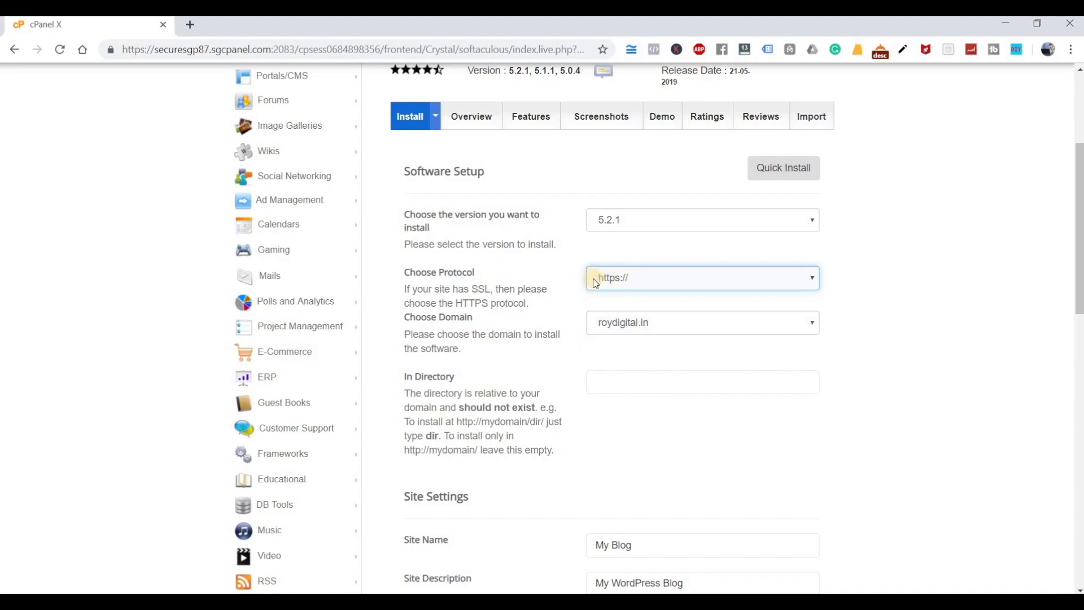
{"action": "left_click", "coordinate": [651, 328]}
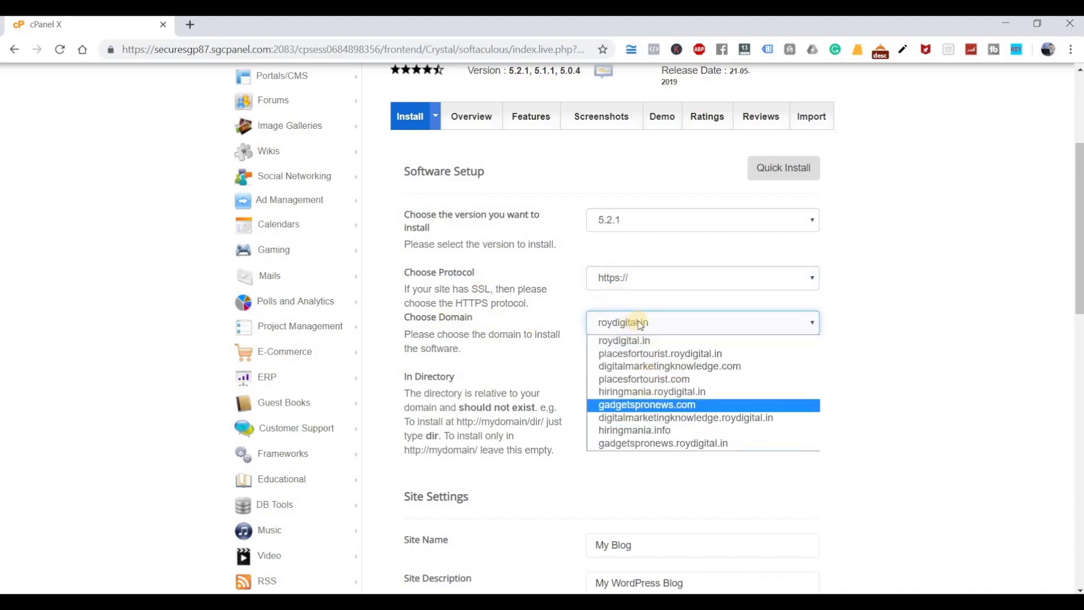
{"action": "left_click", "coordinate": [762, 308]}
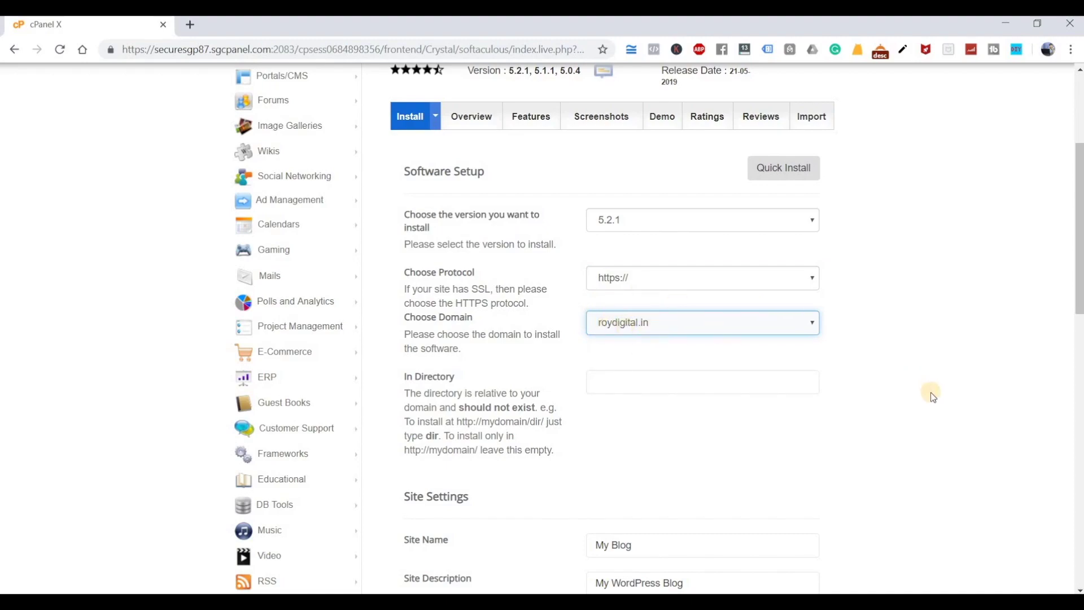
- Name the site 'Roy Digital' with description 'We help you learn Digital Marketing'
{"action": "scroll", "coordinate": [929, 392], "scroll_direction": "down", "scroll_amount": 3}
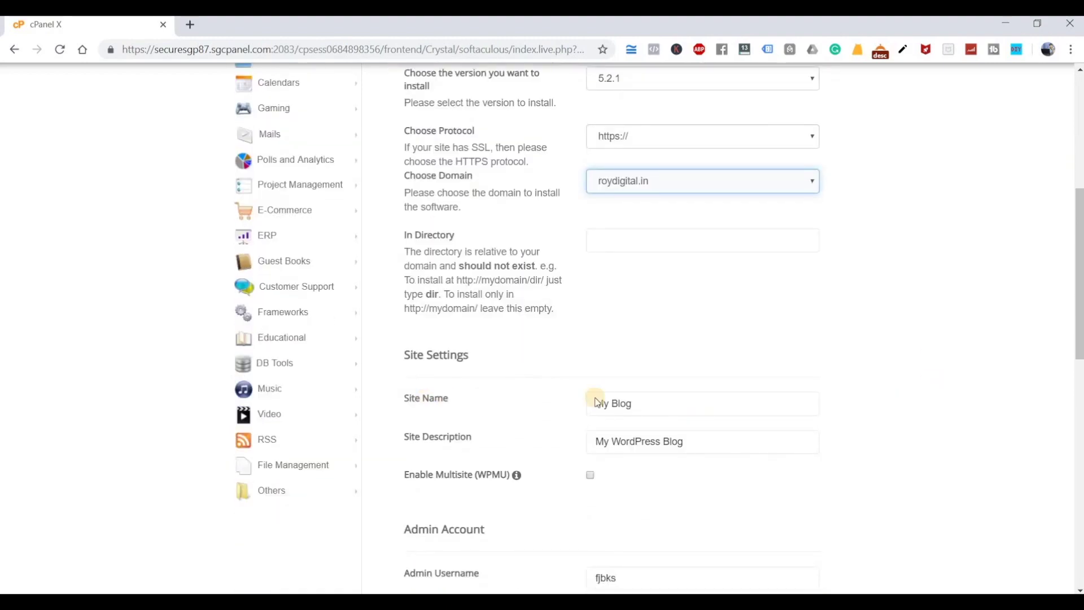
{"action": "triple_click", "coordinate": [596, 402]}
{"action": "type", "text": "Roy Digital"}
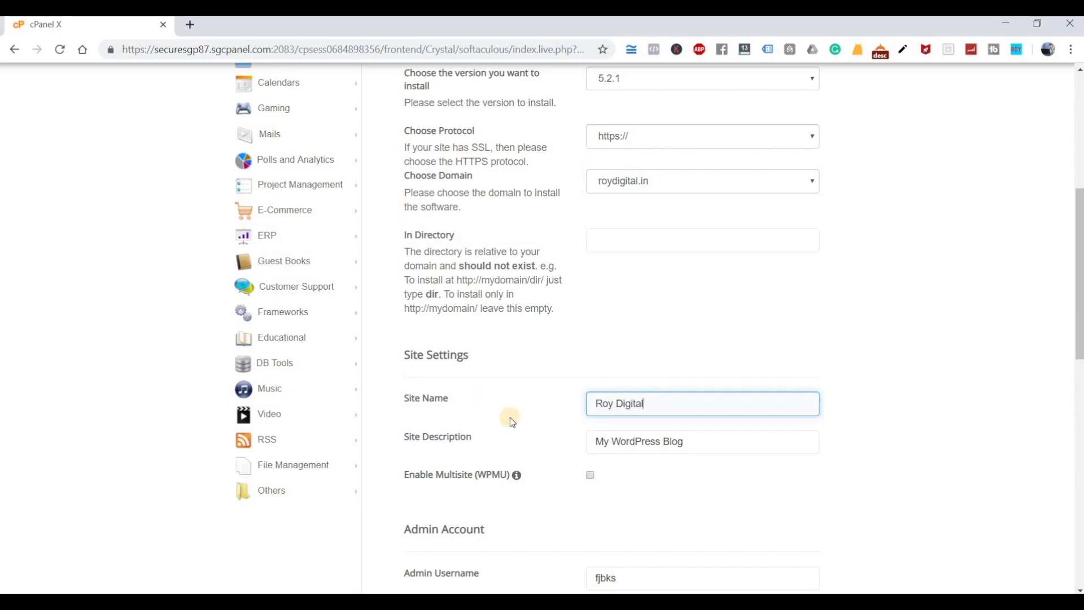
{"action": "key", "text": "Tab"}
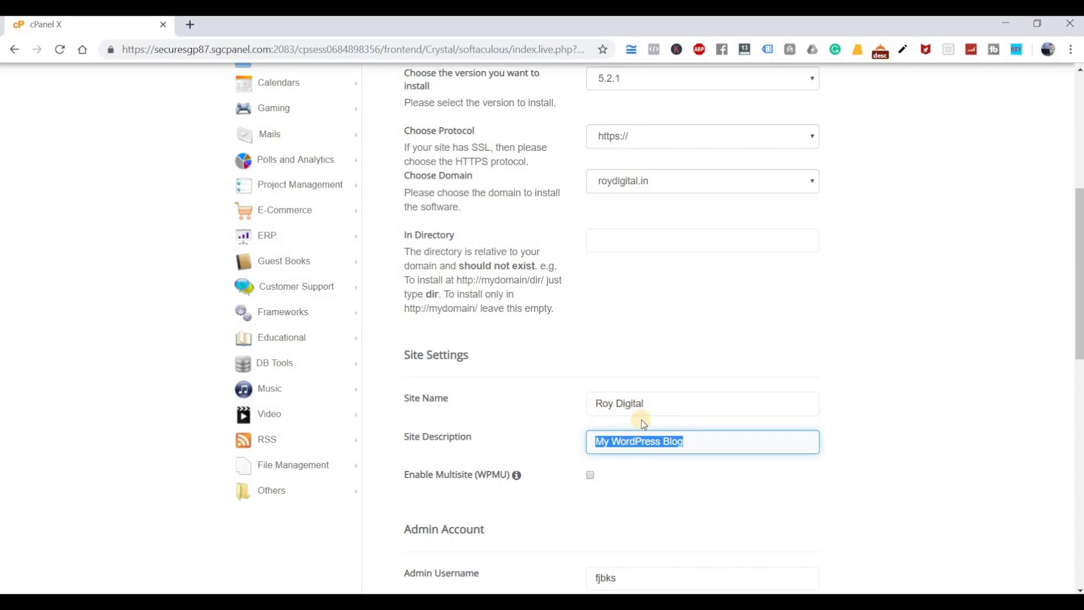
{"action": "type", "text": "We help"}
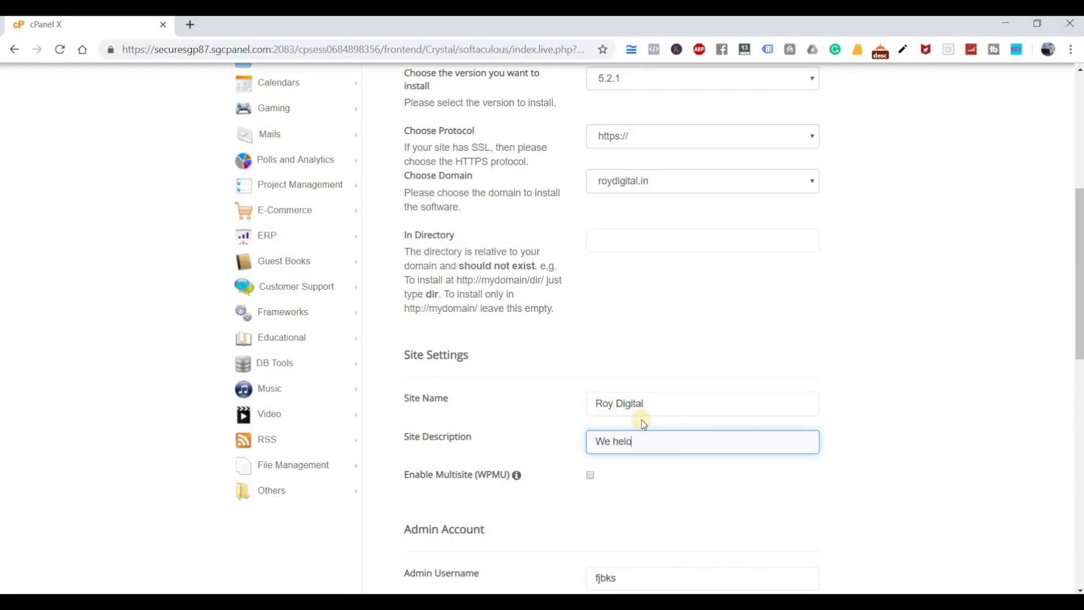
{"action": "type", "text": " you learn Digital Marketing"}
- Replace the default admin username with the owner's own username
{"action": "scroll", "coordinate": [728, 476], "scroll_direction": "down", "scroll_amount": 1}
{"action": "scroll", "coordinate": [629, 364], "scroll_direction": "down", "scroll_amount": 2}
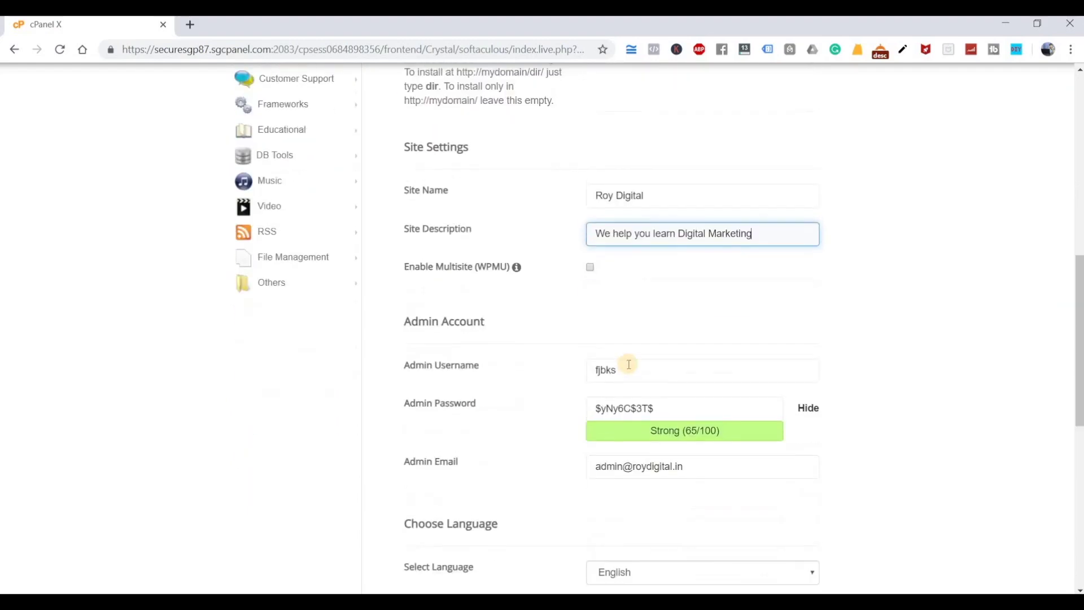
{"action": "double_click", "coordinate": [581, 364]}
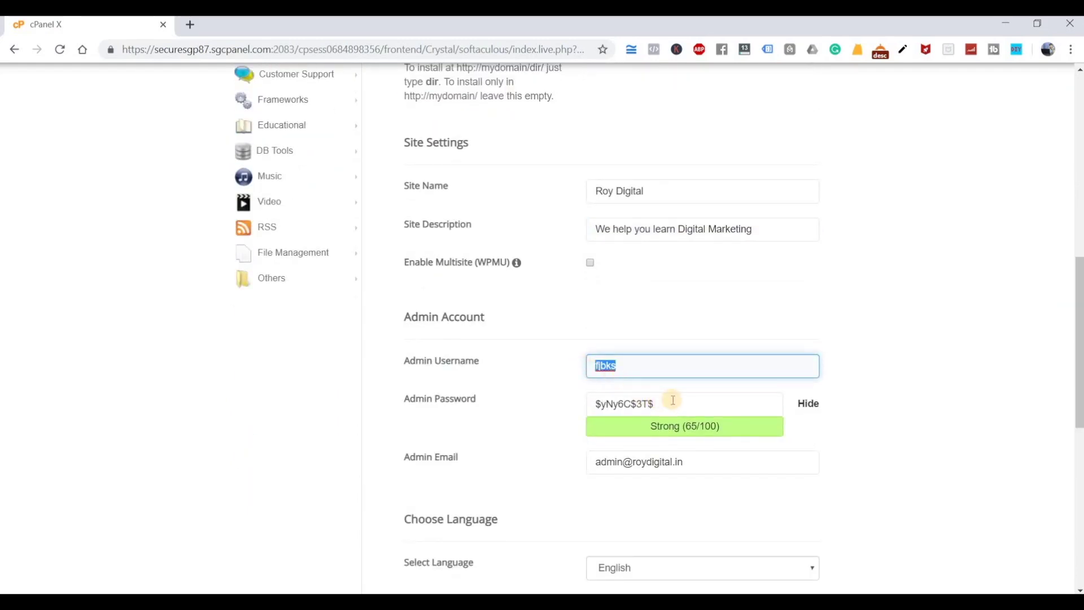
{"action": "key", "text": "Tab"}
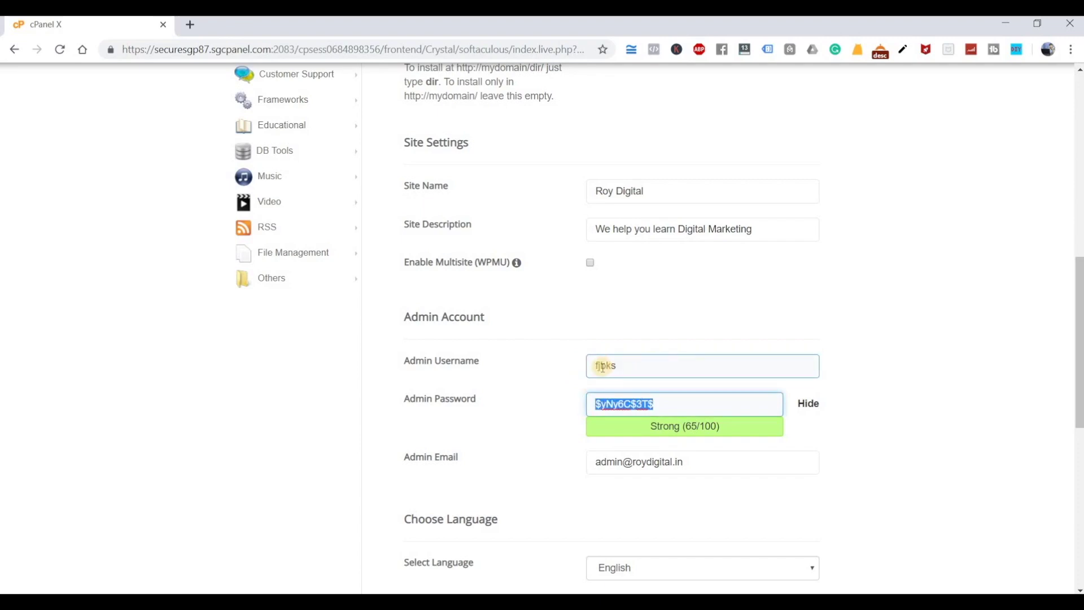
{"action": "key", "text": "shift+Tab"}
{"action": "type", "text": "roydi"}
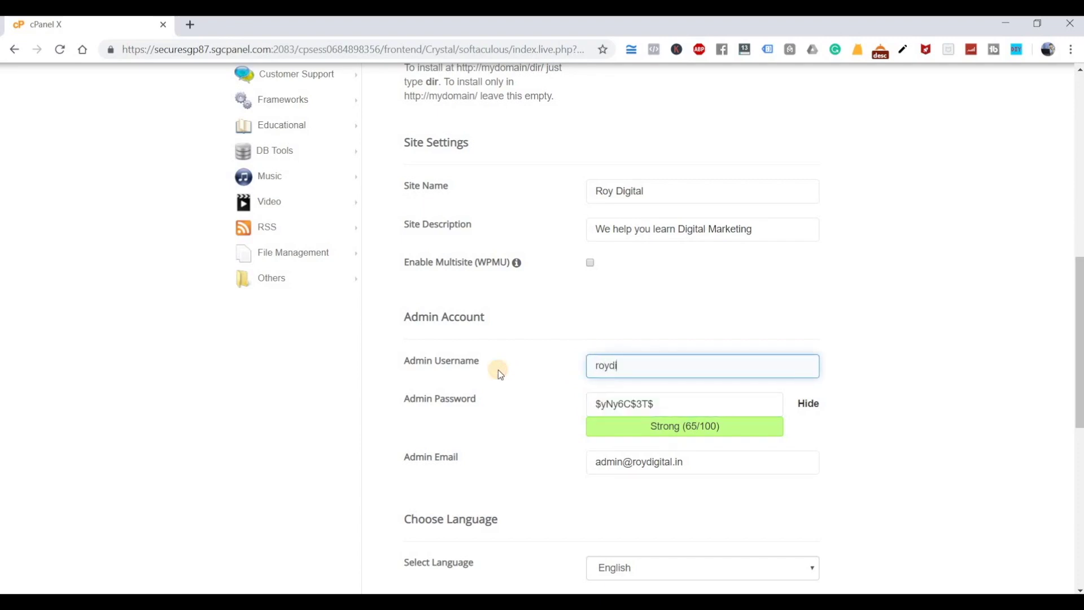
{"action": "type", "text": "gital12345"}
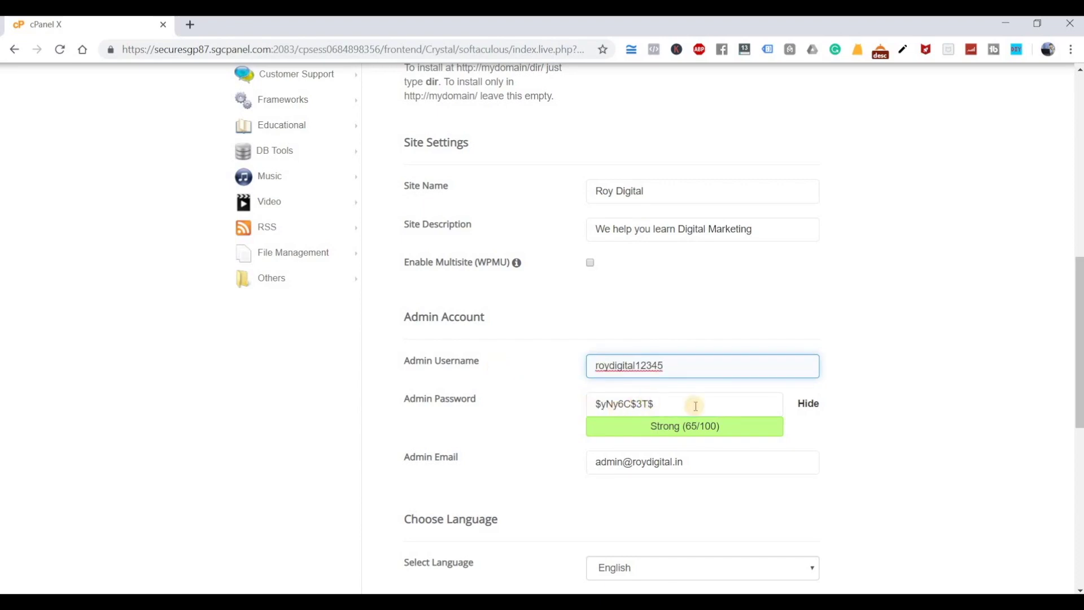
- Enter the site owner's e-mail address as the admin e-mail
{"action": "key", "text": "Tab"}
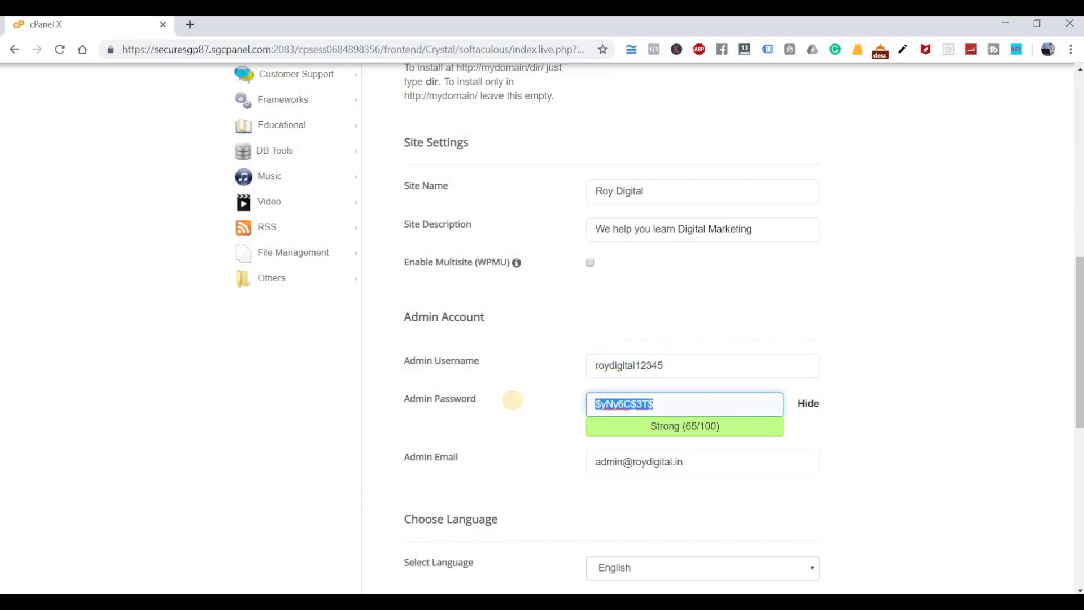
{"action": "scroll", "coordinate": [699, 388], "scroll_direction": "down", "scroll_amount": 1}
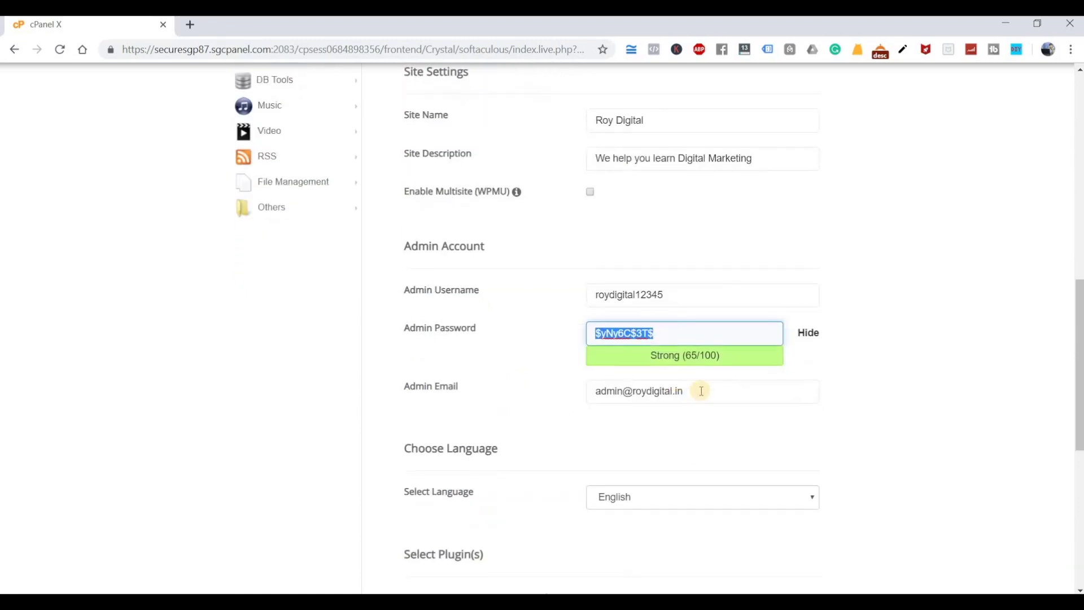
{"action": "key", "text": "Tab"}
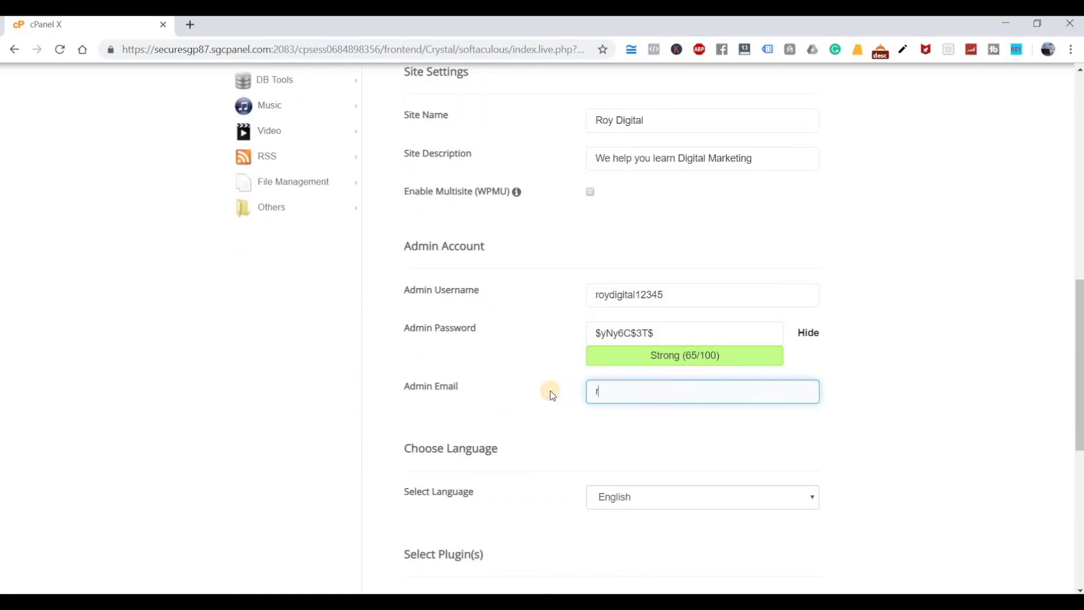
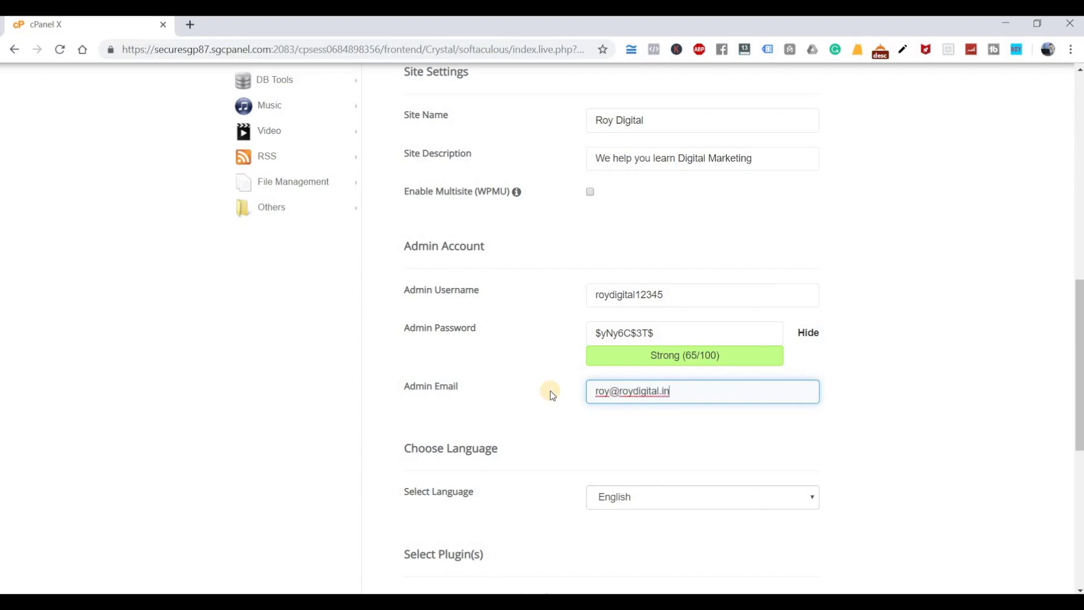
{"action": "scroll", "coordinate": [520, 411], "scroll_direction": "down", "scroll_amount": 5}
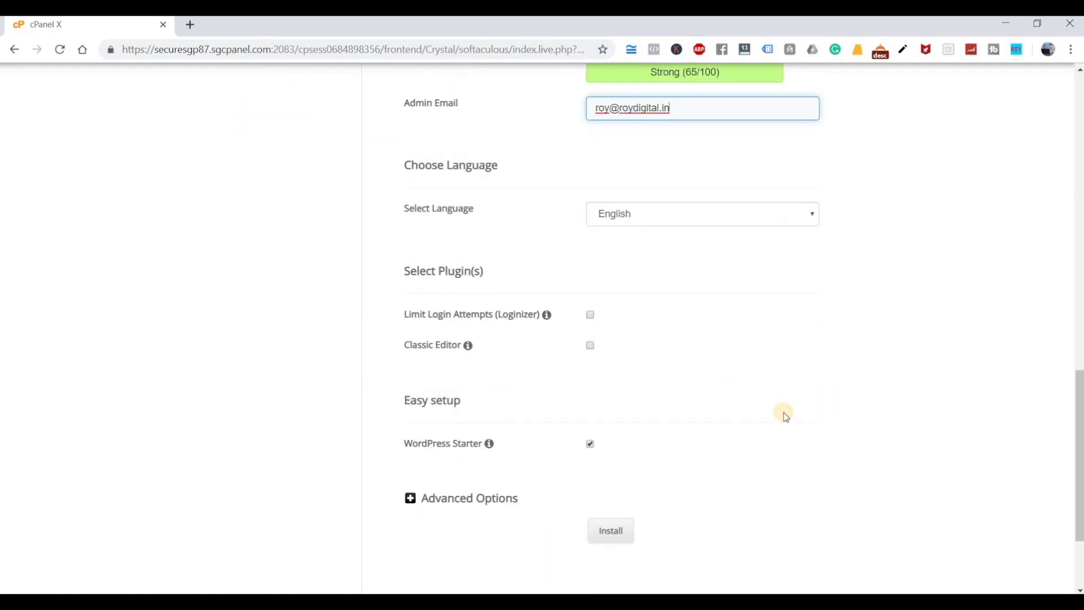
- Scroll to the bottom of the Softaculous install form, past the Install button
{"action": "scroll", "coordinate": [781, 411], "scroll_direction": "down", "scroll_amount": 3}
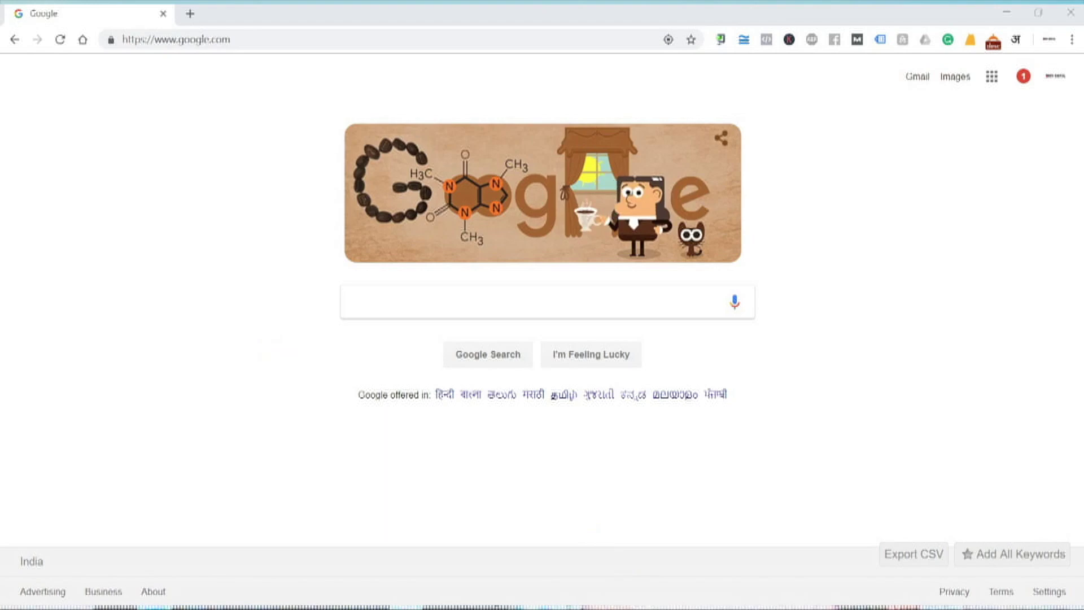
- Start a Notepad note headed 'Wordpress ---' with a 'Two Paths' line
{"action": "key", "text": "alt+Tab"}
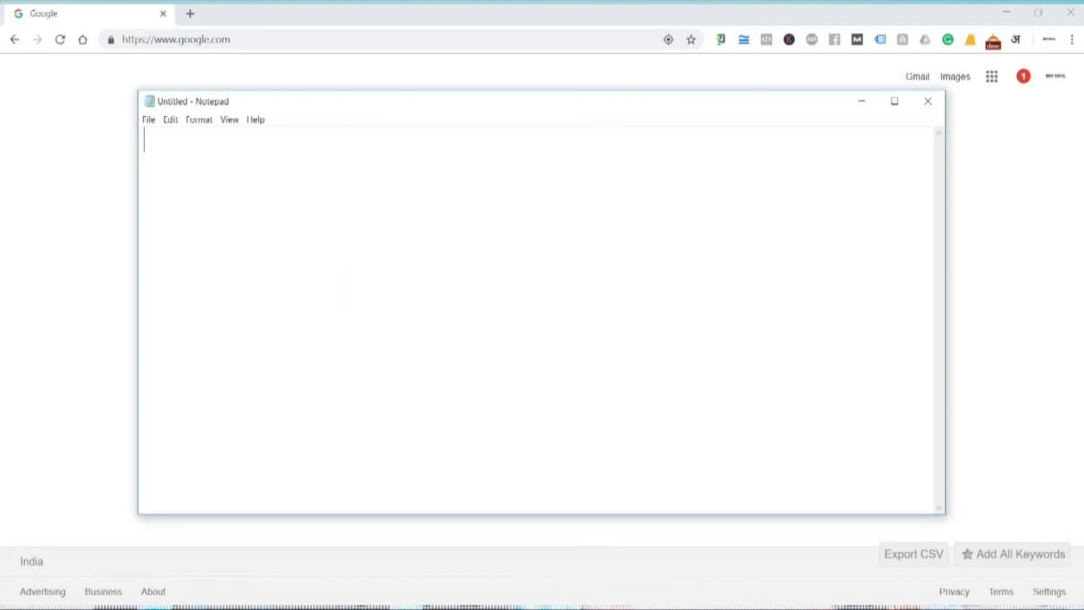
{"action": "type", "text": "Wordpress"}
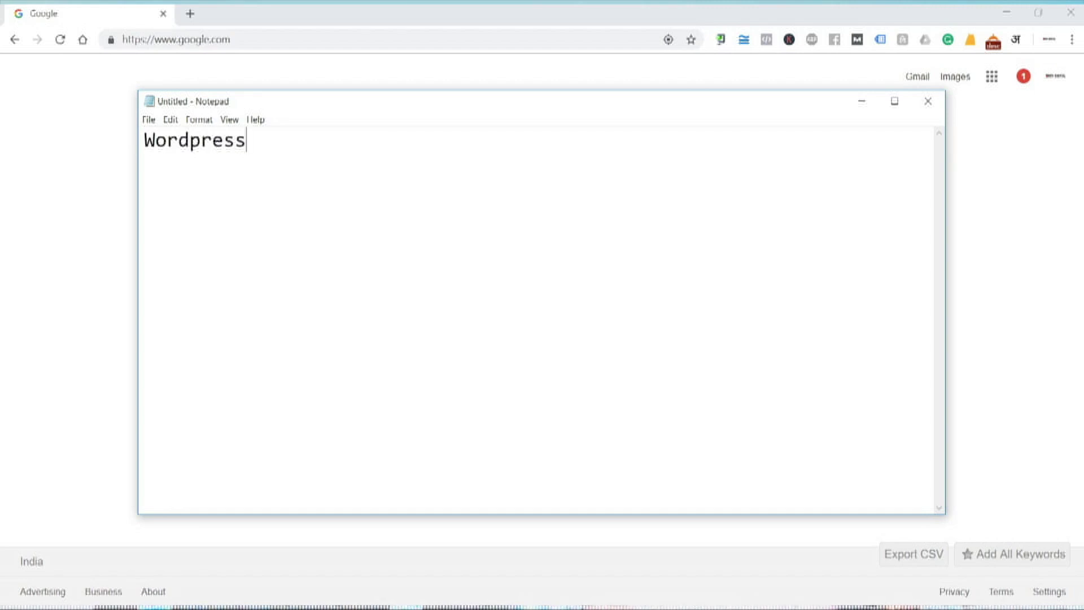
{"action": "type", "text": "---"}
{"action": "key", "text": "Return"}
{"action": "key", "text": "Return"}
{"action": "type", "text": "Two Pat"}
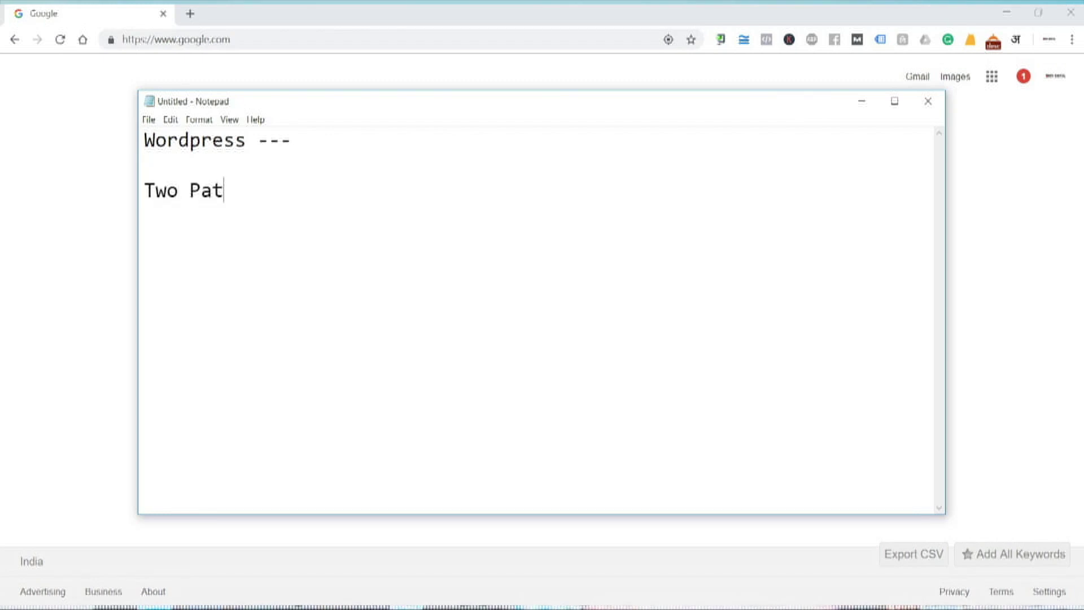
{"action": "type", "text": "hs"}
{"action": "key", "text": "Tab"}
{"action": "type", "text": "1. Public - www."}
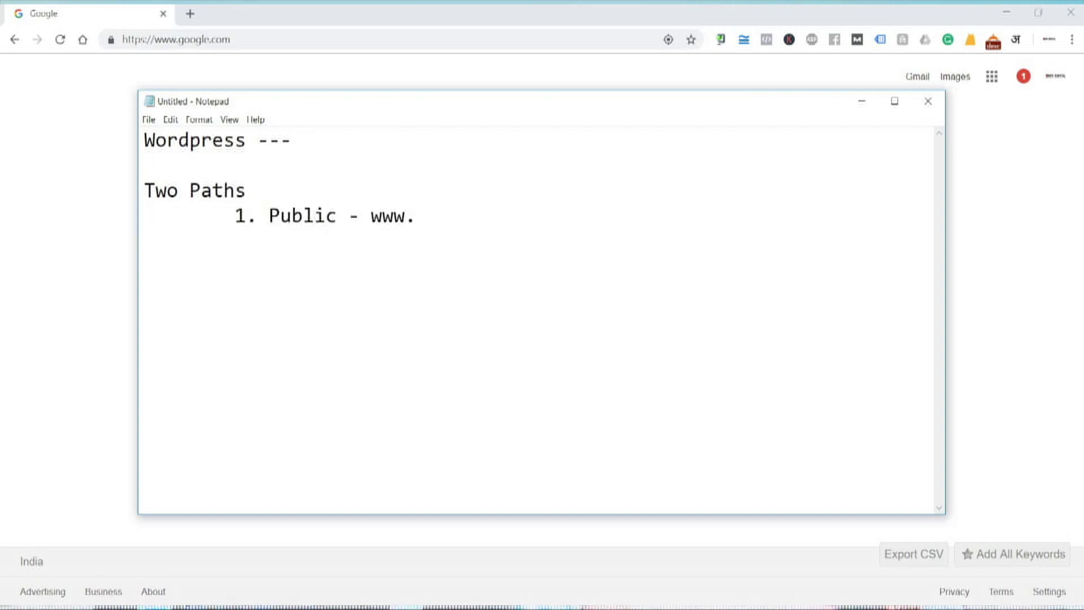
{"action": "type", "text": "yourdomainl"}
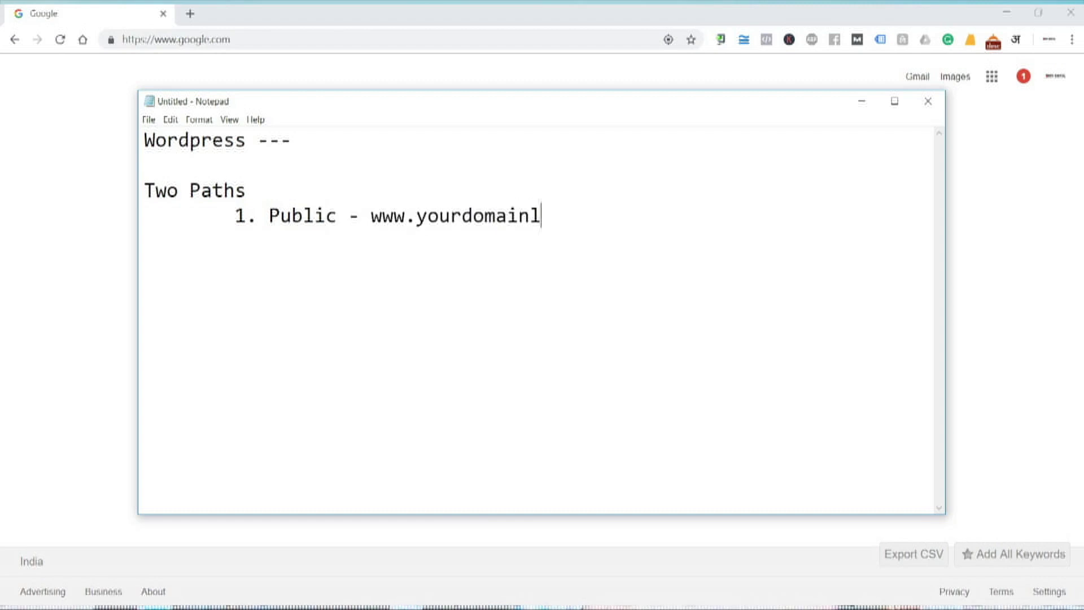
{"action": "key", "text": "BackSpace"}
{"action": "type", "text": ".in"}
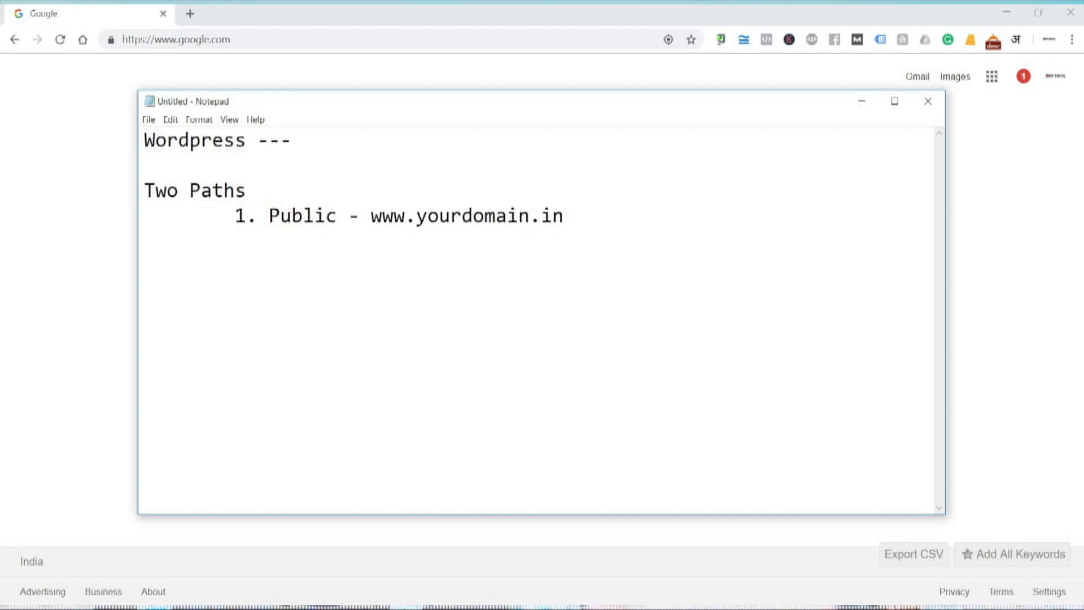
{"action": "key", "text": "BackSpace"}
{"action": "key", "text": "BackSpace"}
{"action": "type", "text": "com"}
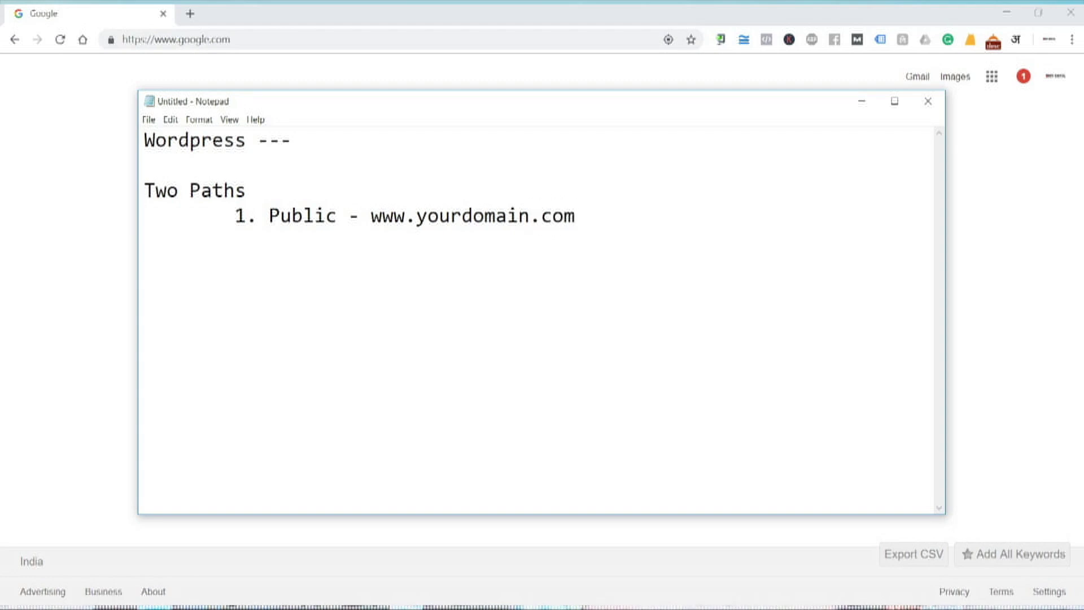
- Add the indented second line '2. Admin -'
{"action": "key", "text": "Return"}
{"action": "key", "text": "Tab"}
{"action": "type", "text": "20"}
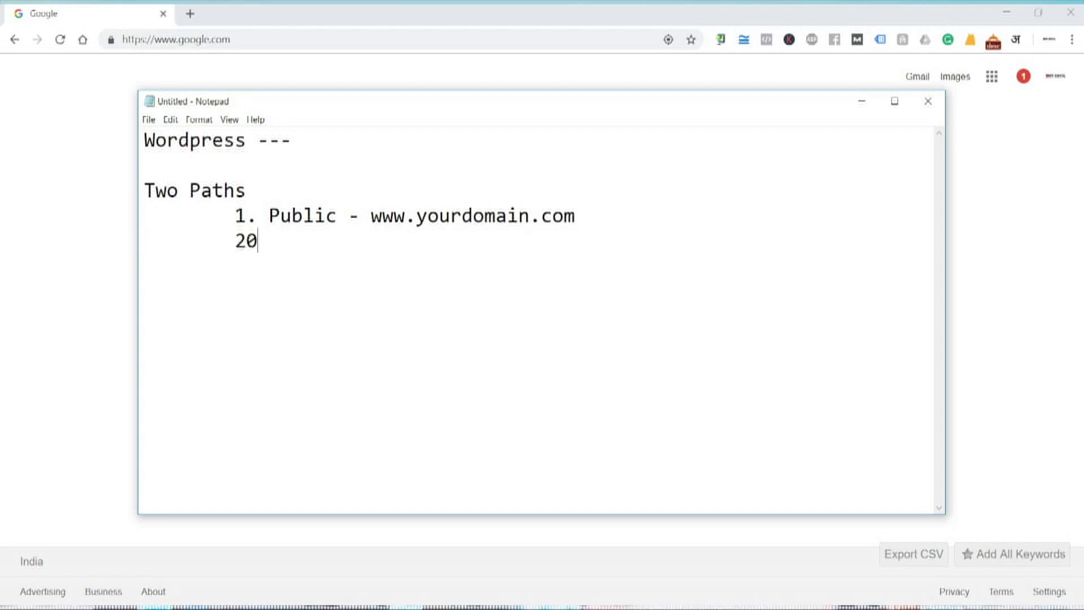
{"action": "key", "text": "BackSpace"}
{"action": "type", "text": ". Admit"}
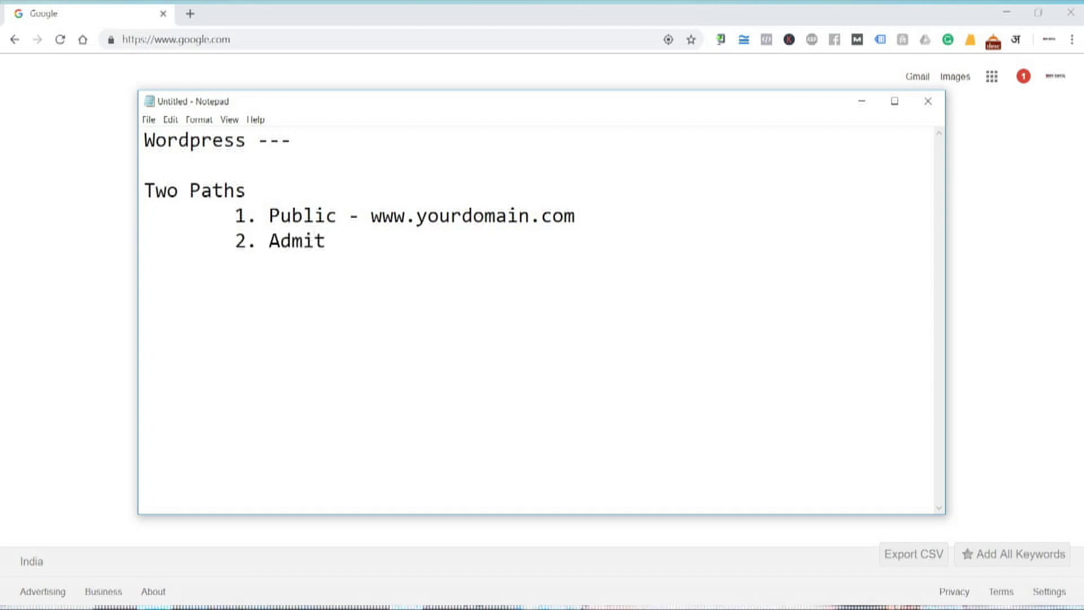
{"action": "type", "text": " -"}
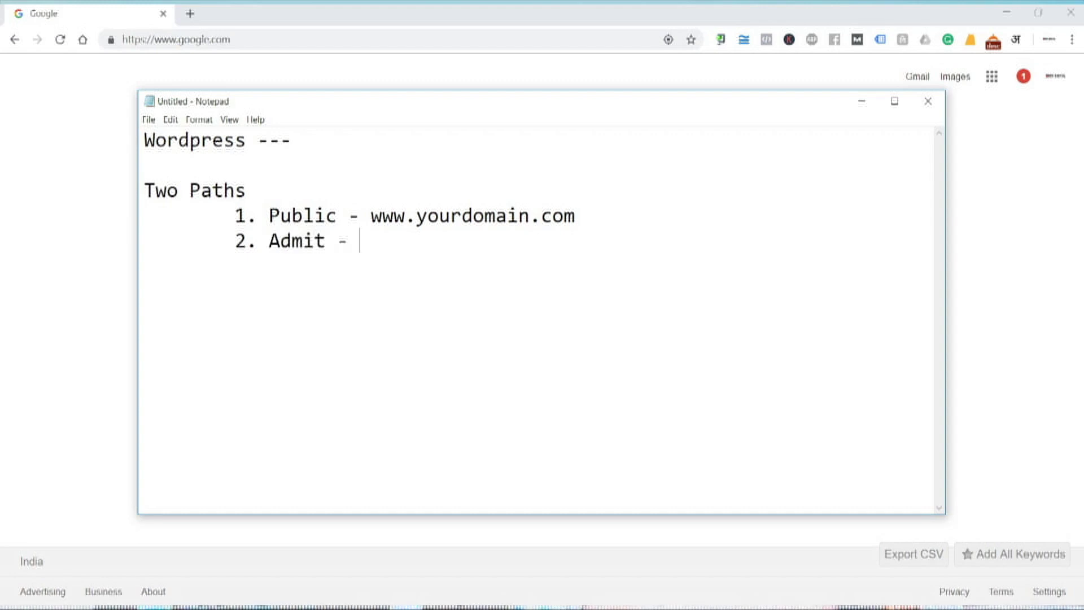
{"action": "key", "text": "BackSpace"}
{"action": "key", "text": "BackSpace"}
{"action": "key", "text": "BackSpace"}
{"action": "key", "text": "BackSpace"}
{"action": "type", "text": "n -"}
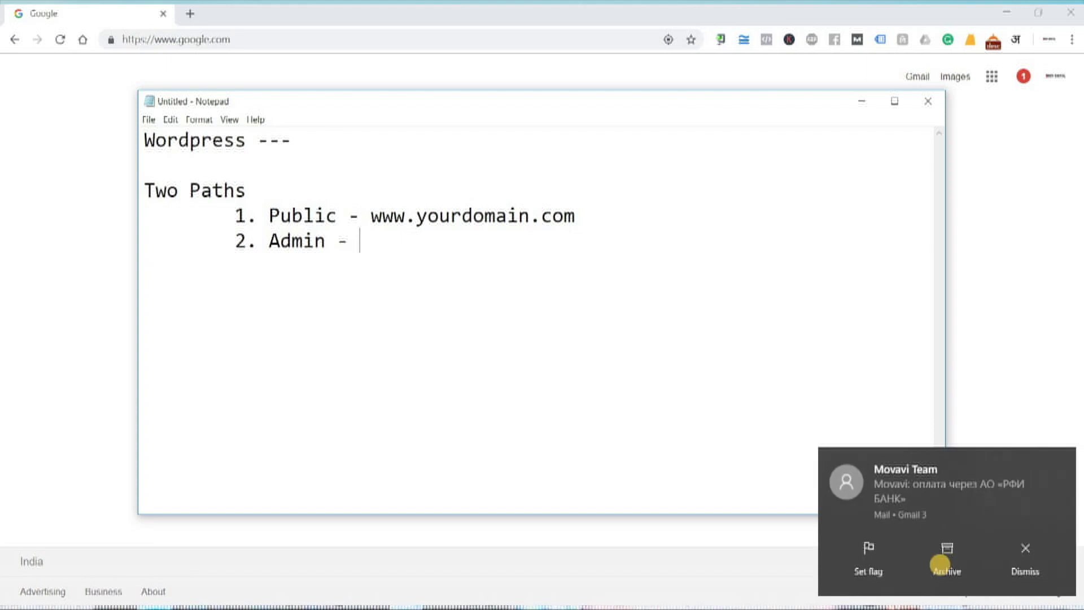
{"action": "left_click", "coordinate": [1014, 559]}
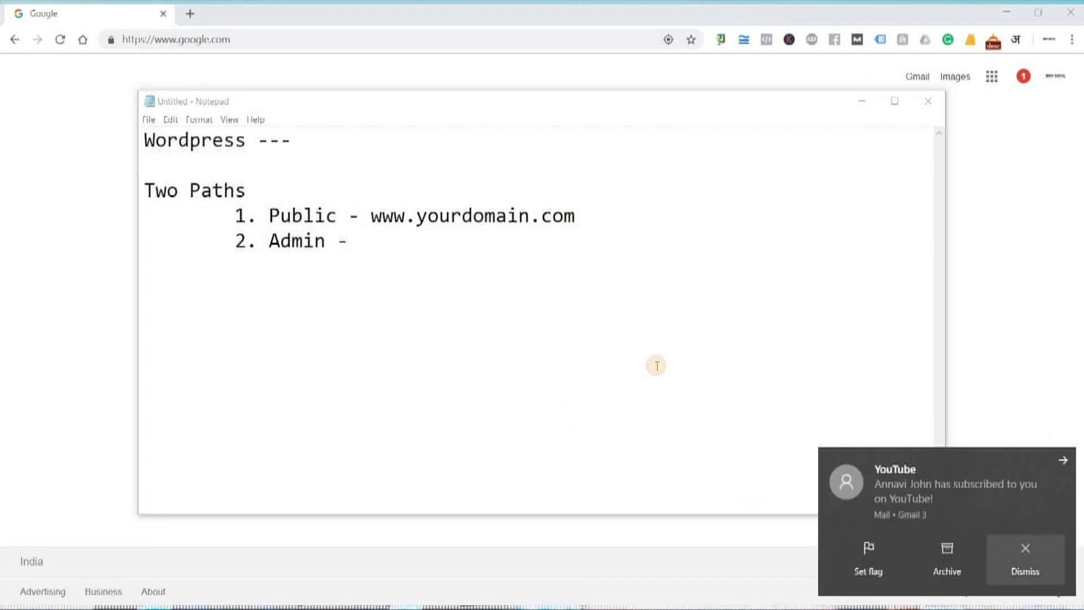
{"action": "left_click", "coordinate": [421, 277]}
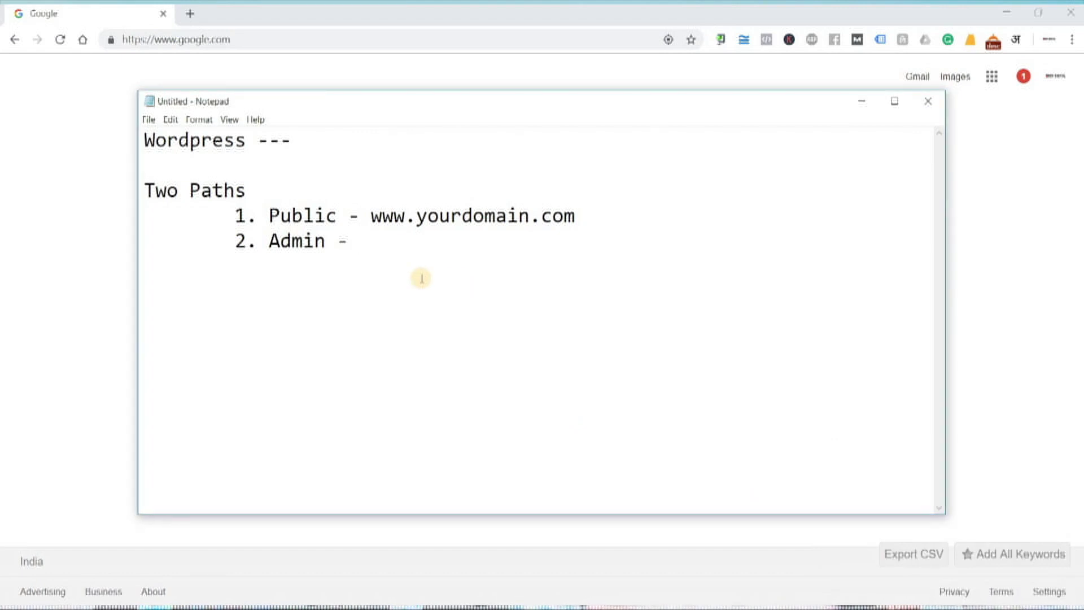
{"action": "type", "text": "www."}
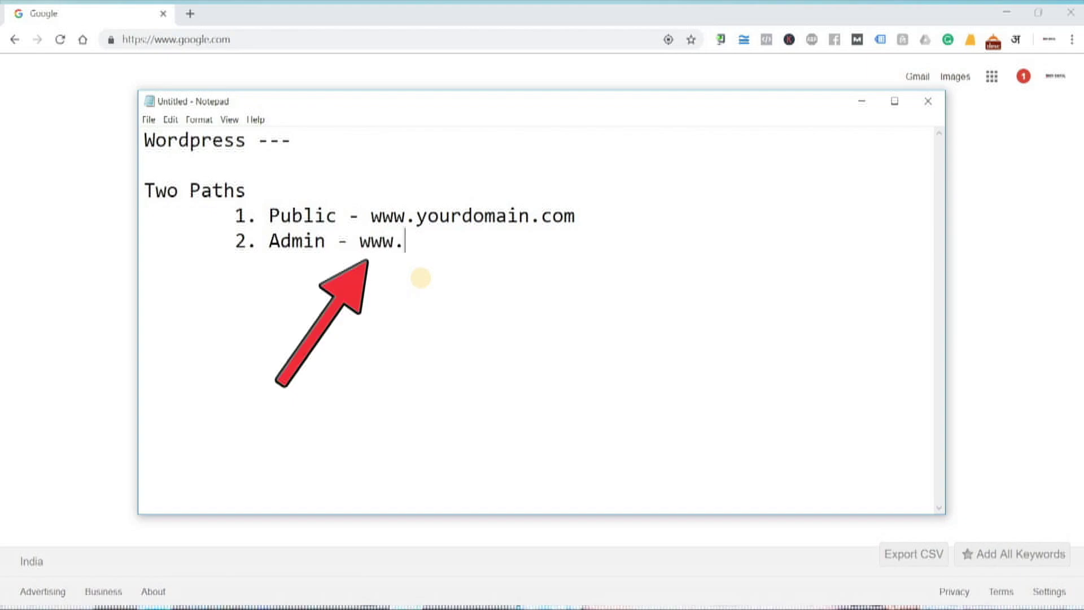
{"action": "type", "text": "yourdomain"}
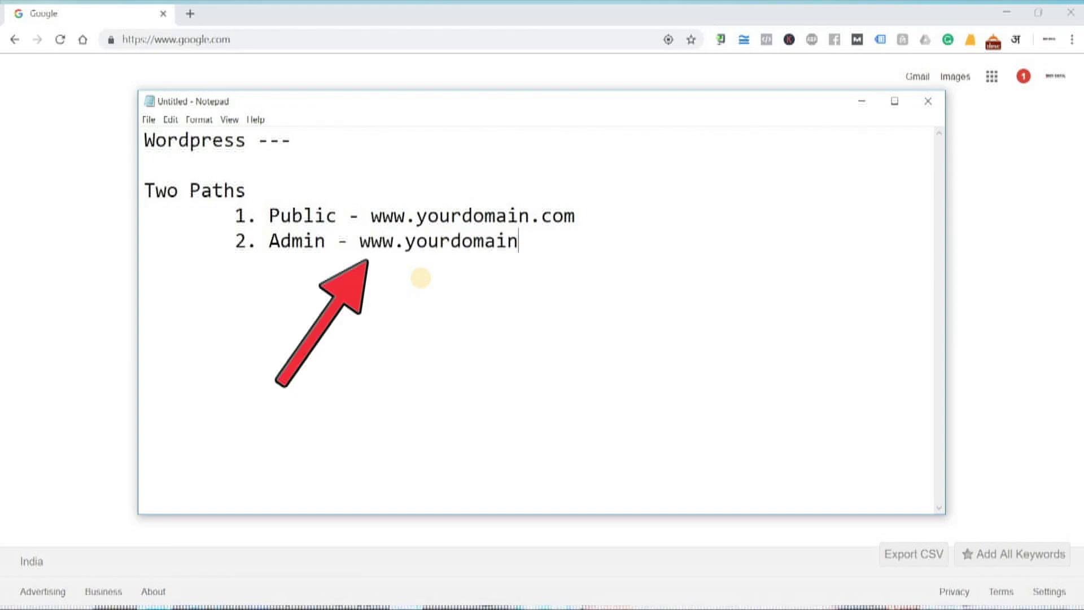
{"action": "type", "text": "name"}
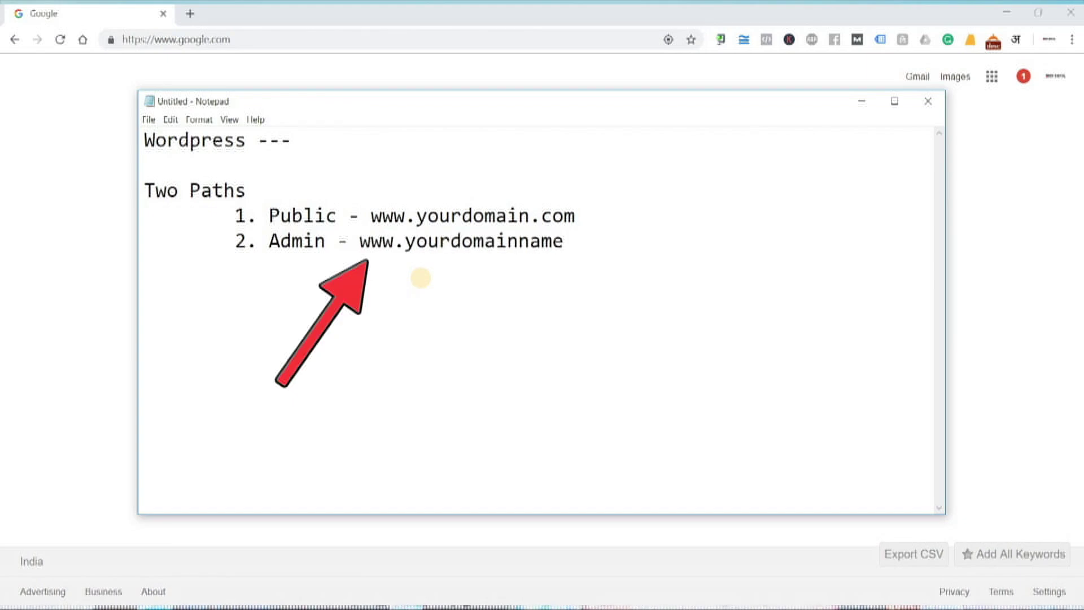
{"action": "key", "text": "BackSpace"}
{"action": "key", "text": "BackSpace"}
{"action": "key", "text": "BackSpace"}
{"action": "key", "text": "BackSpace"}
{"action": "type", "text": ".com/wp-admin"}
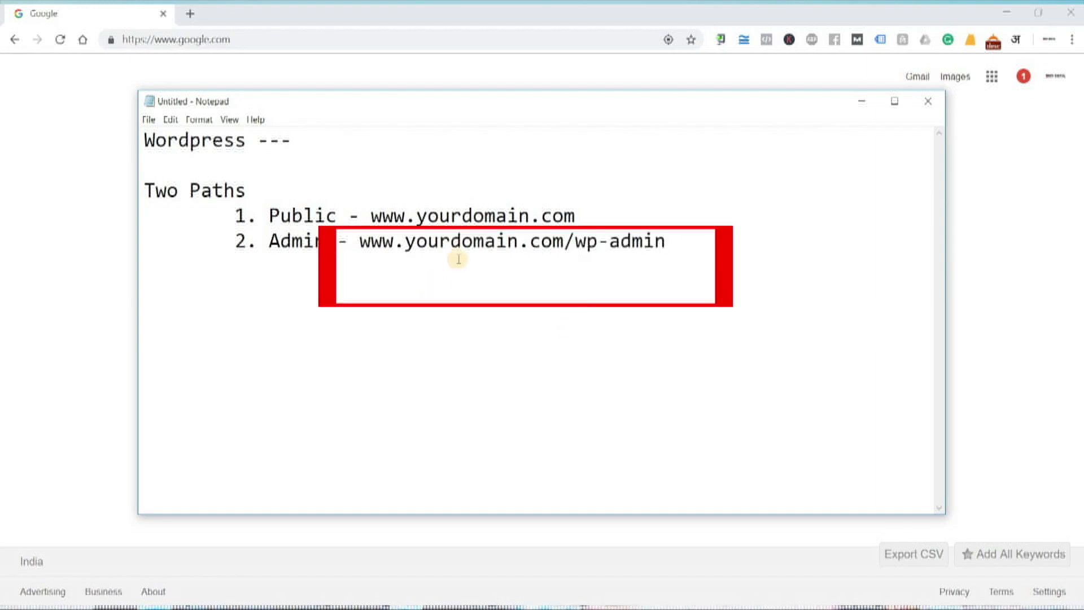
{"action": "left_click_drag", "start_coordinate": [473, 248], "coordinate": [664, 264]}
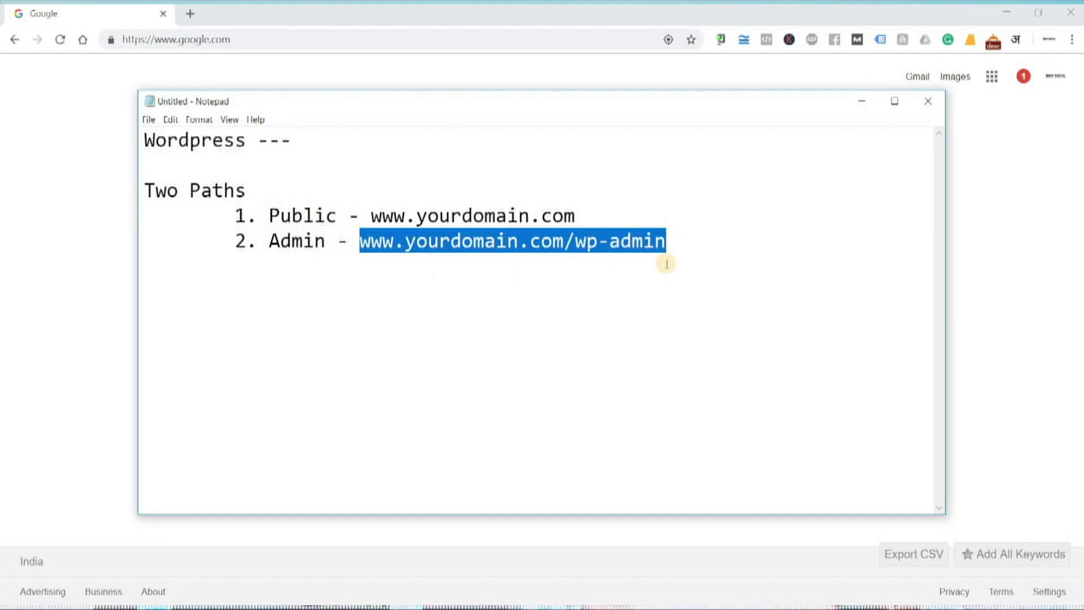
{"action": "type", "text": "r"}
{"action": "key", "text": "ctrl+z"}
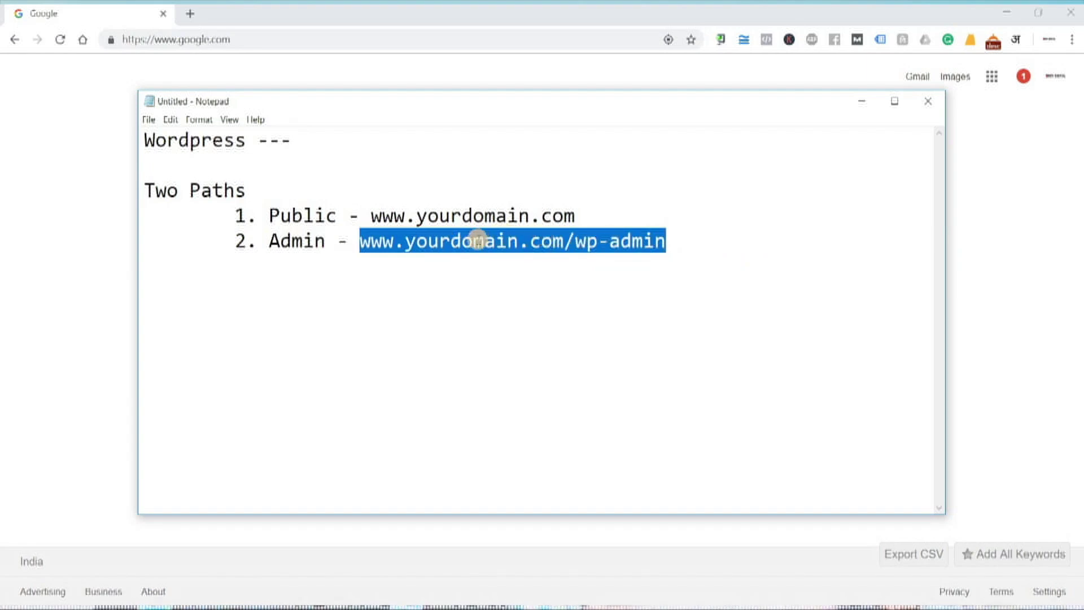
- Copy the admin URL, then log in to Tech Now News at technowlogical.com/wp-admin
{"action": "right_click", "coordinate": [477, 242]}
{"action": "left_click", "coordinate": [225, 39]}
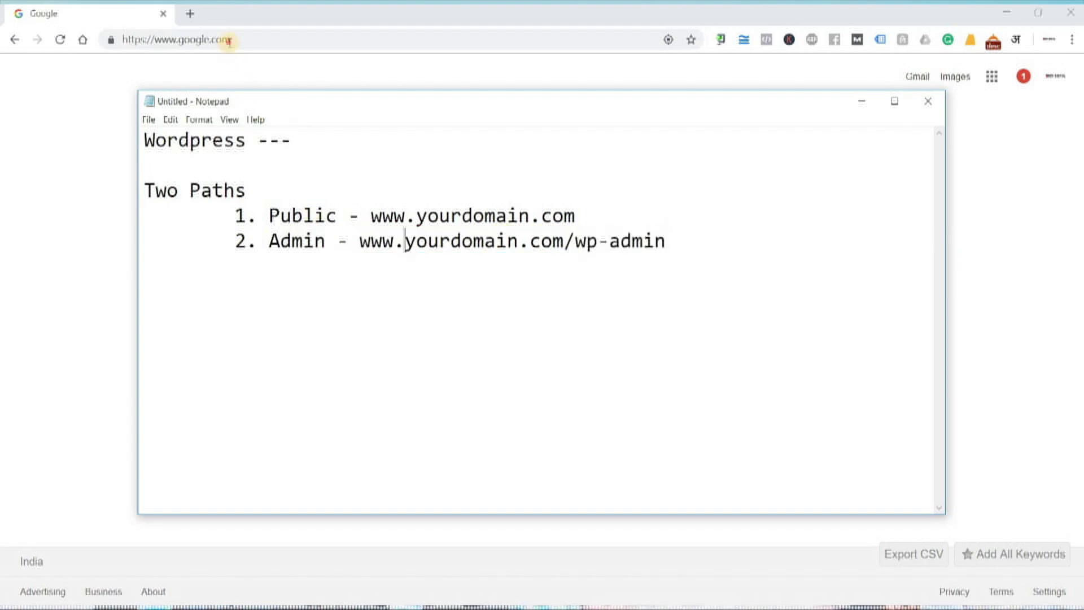
{"action": "left_click", "coordinate": [228, 39]}
{"action": "key", "text": "ctrl+a"}
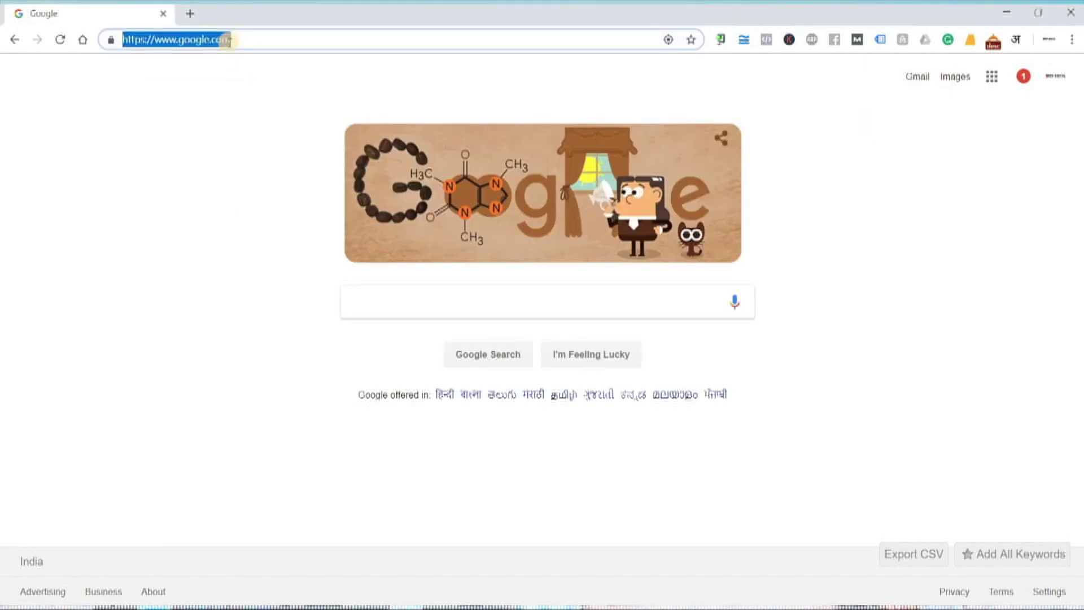
{"action": "type", "text": "www.technowlogica"}
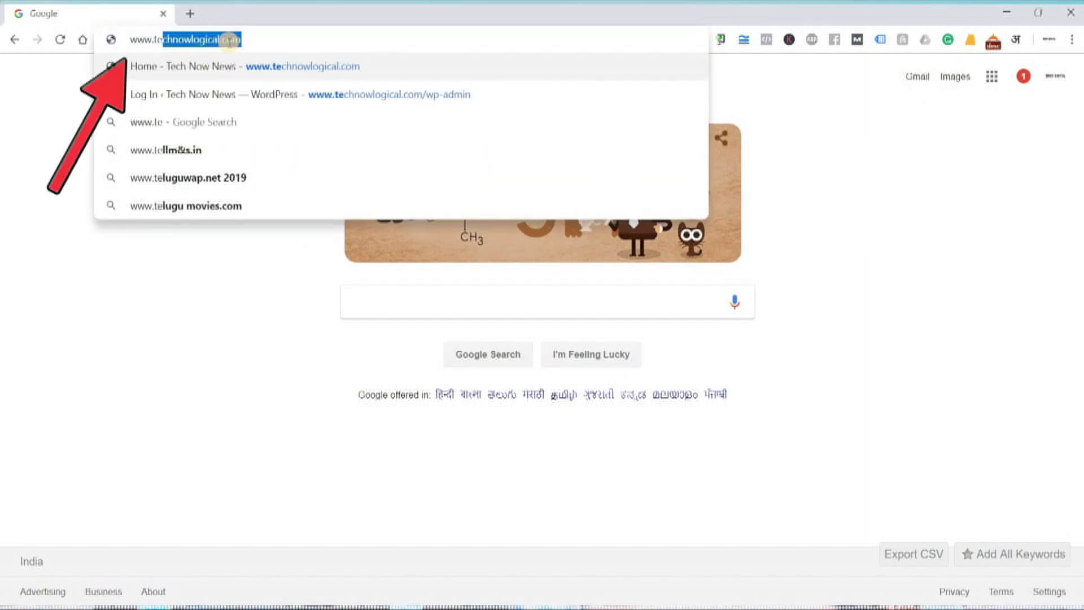
{"action": "key", "text": "Right"}
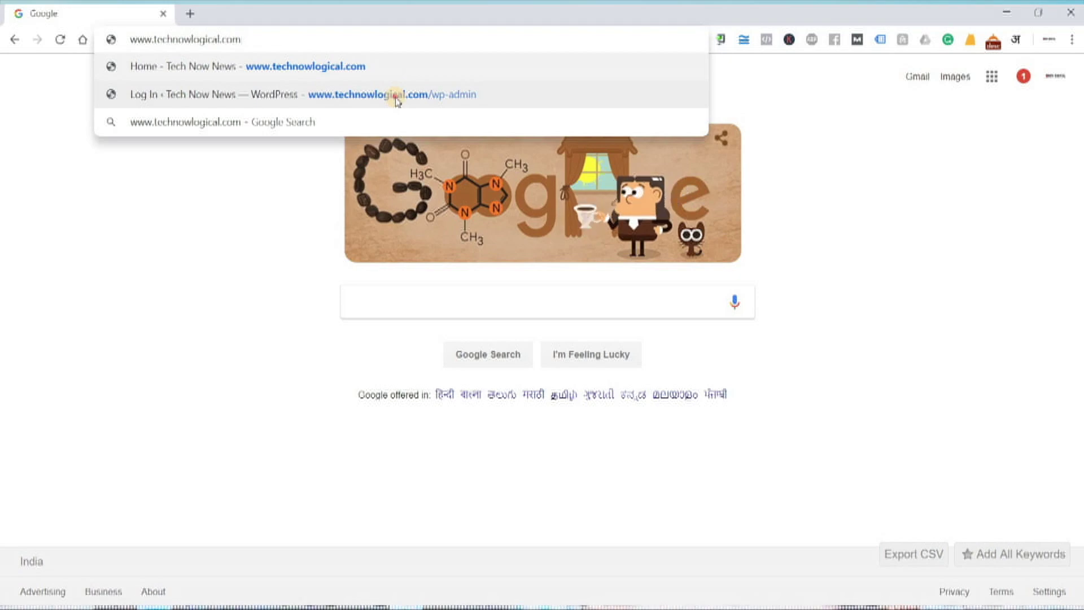
{"action": "left_click", "coordinate": [395, 98]}
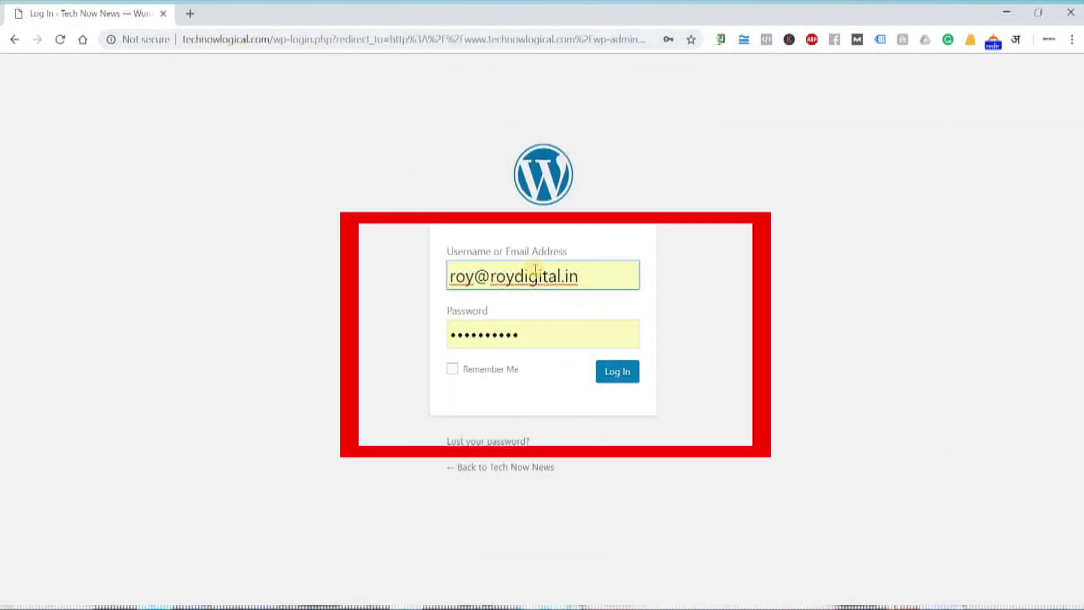
{"action": "left_click", "coordinate": [626, 377]}
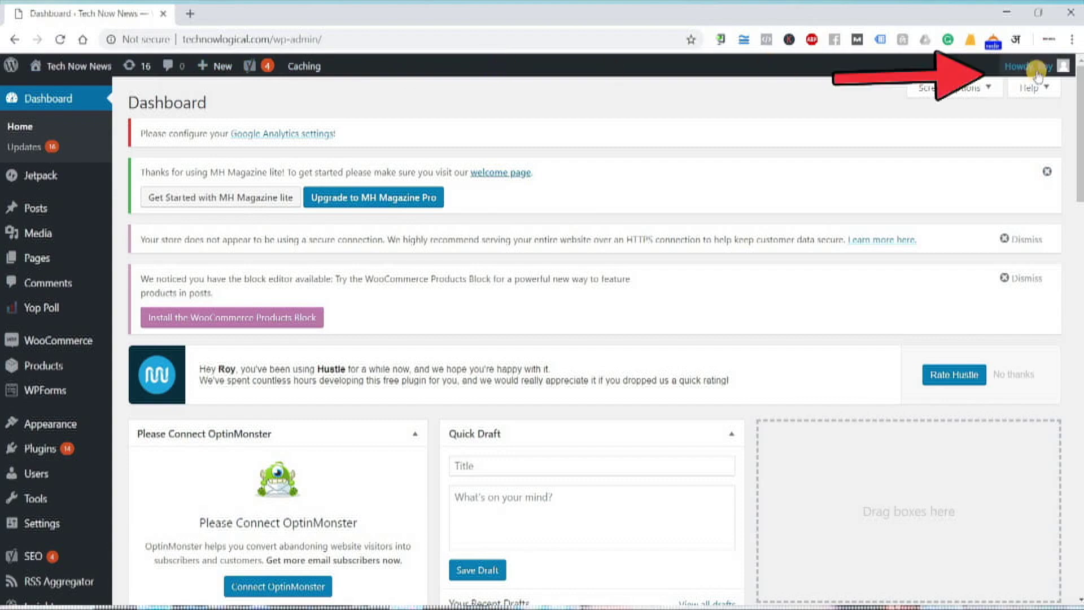
{"action": "mouse_move", "coordinate": [1024, 70]}
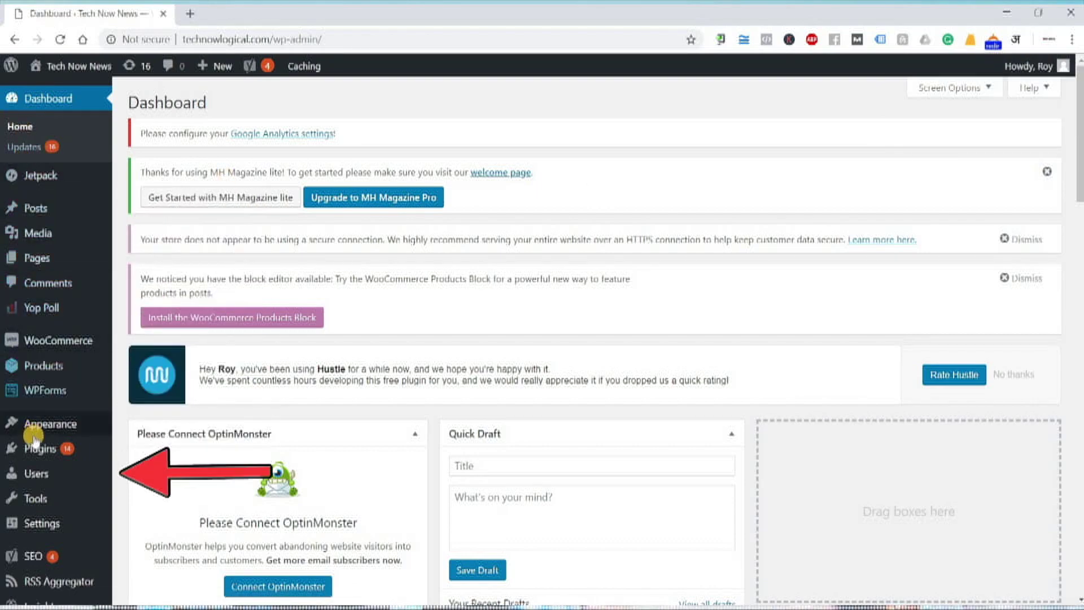
{"action": "scroll", "coordinate": [34, 446], "scroll_direction": "down", "scroll_amount": 6}
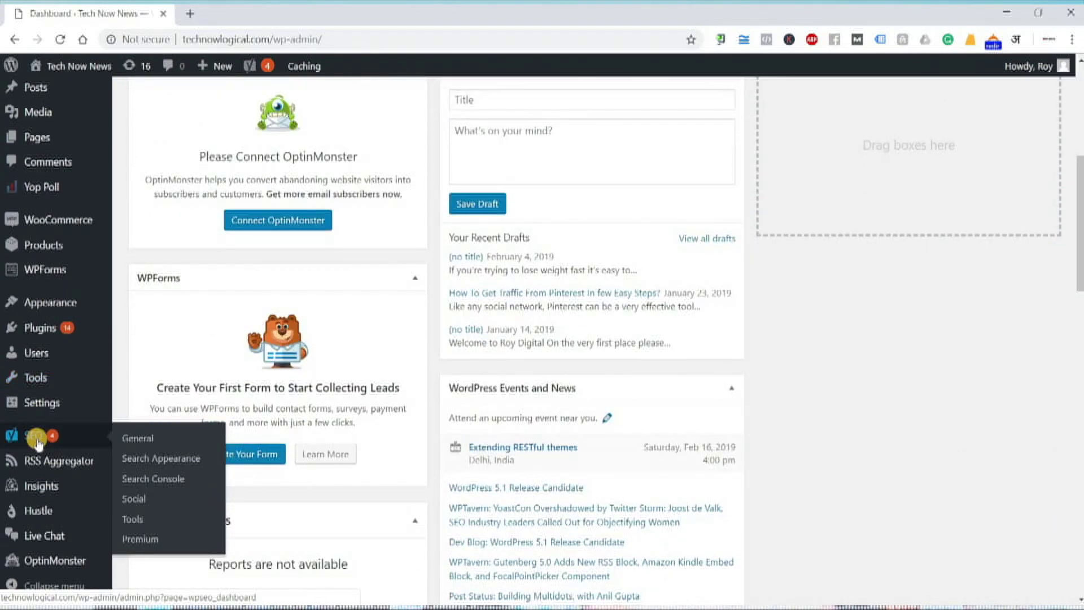
{"action": "scroll", "coordinate": [36, 460], "scroll_direction": "up", "scroll_amount": 4}
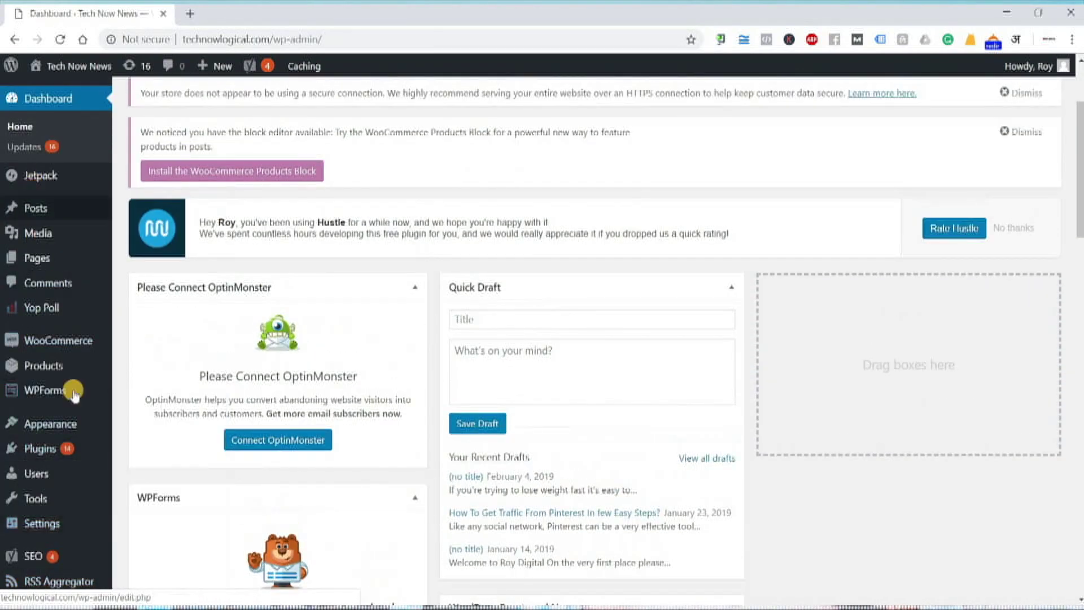
{"action": "mouse_move", "coordinate": [66, 176]}
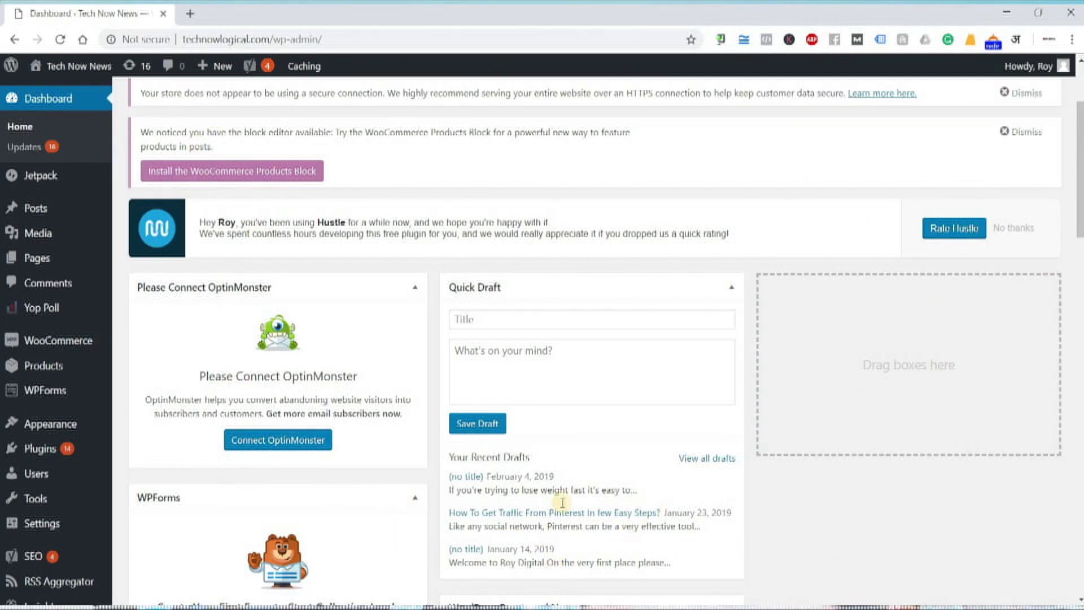
{"action": "key", "text": "alt+Tab"}
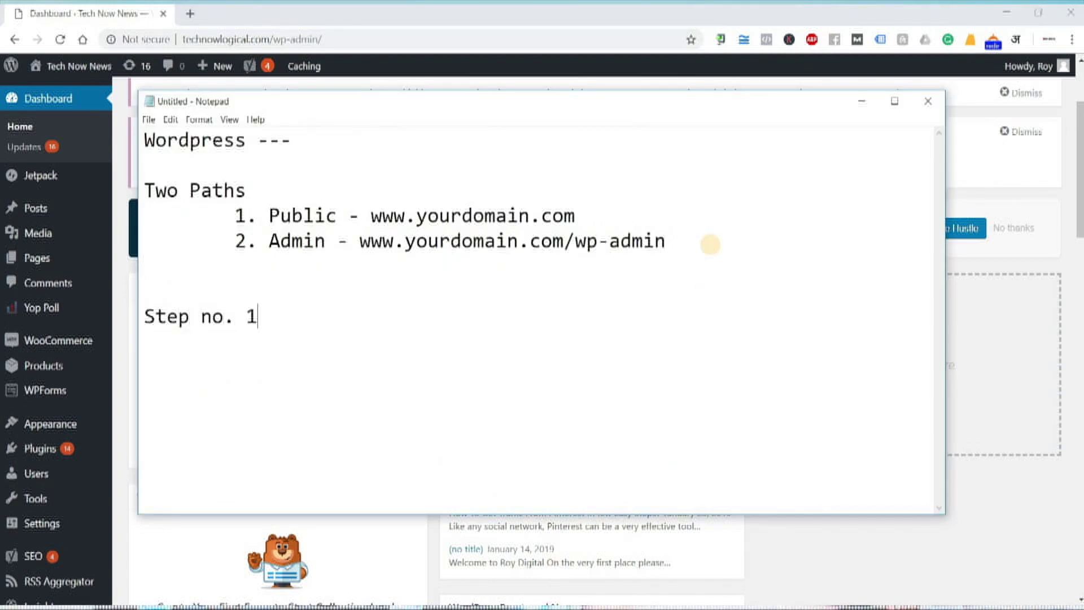
- Add an indented 'Create Pages' line under Step no. 1 and minimise Notepad
{"action": "key", "text": "Return"}
{"action": "key", "text": "Tab"}
{"action": "type", "text": "C"}
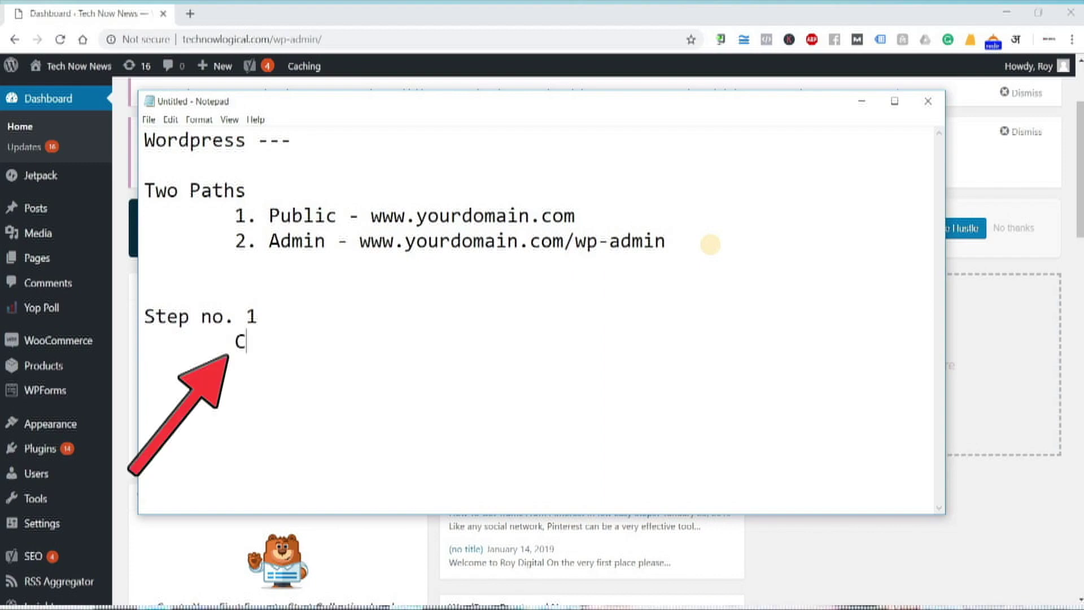
{"action": "type", "text": "reate Pages"}
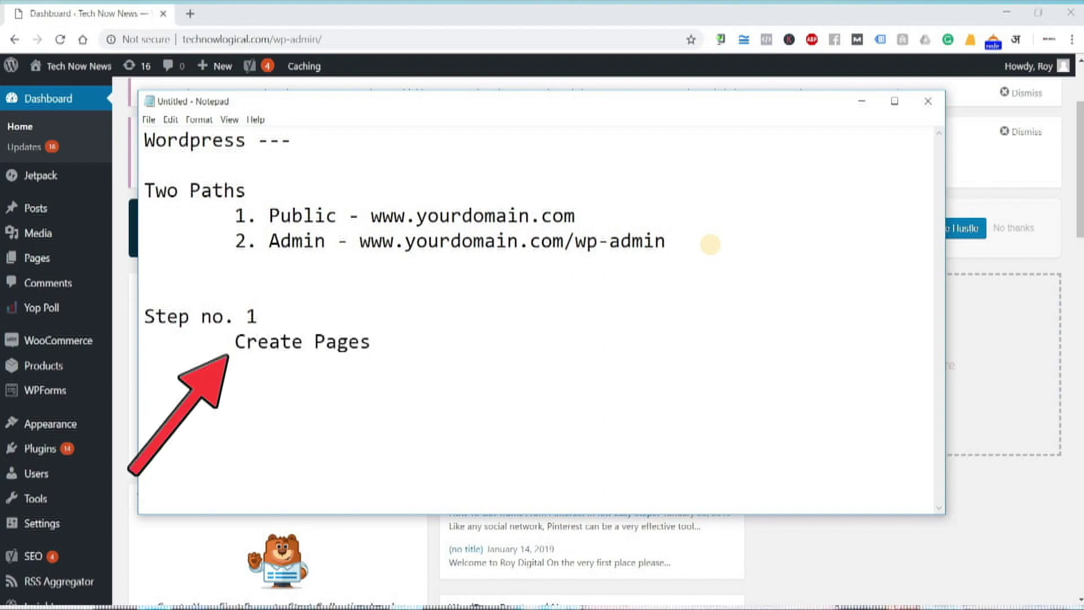
{"action": "left_click", "coordinate": [860, 102]}
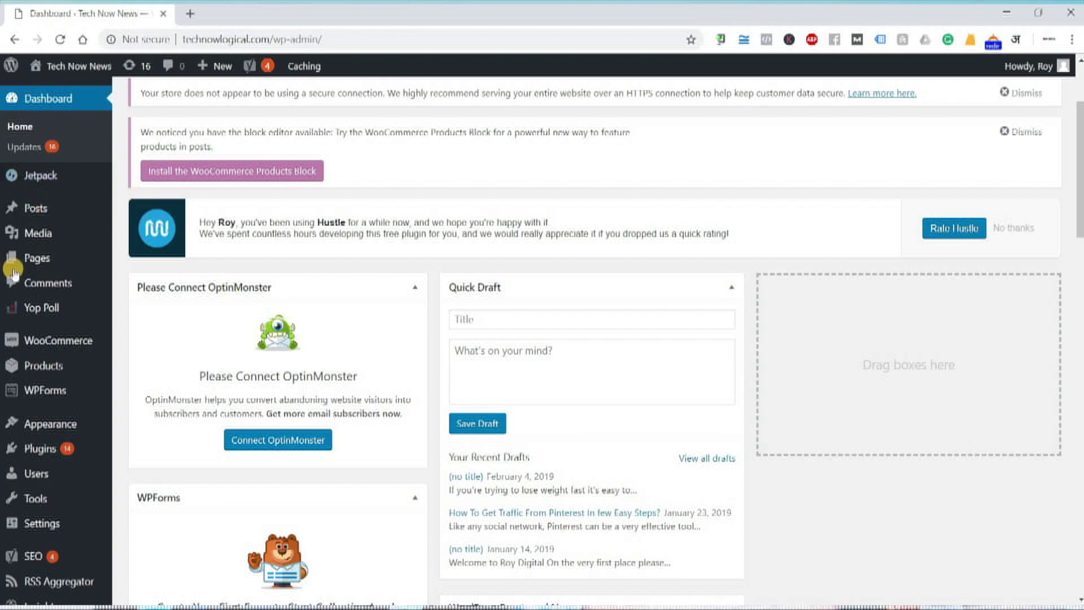
- Open All Pages and review the 12 pages, including About Us, Blog, Contact Us and Vision
{"action": "mouse_move", "coordinate": [57, 259]}
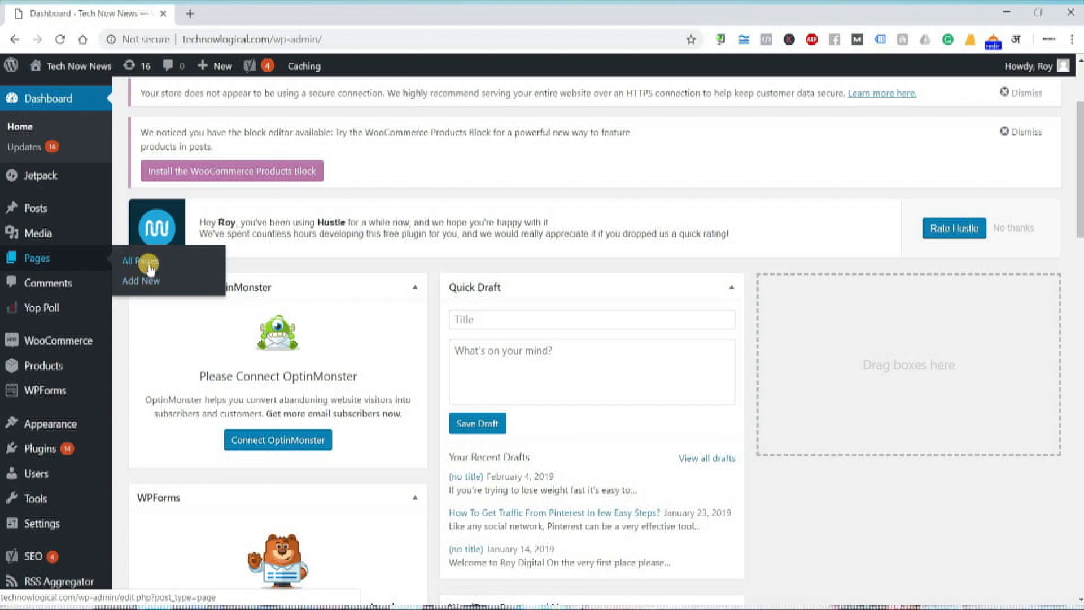
{"action": "left_click", "coordinate": [148, 264]}
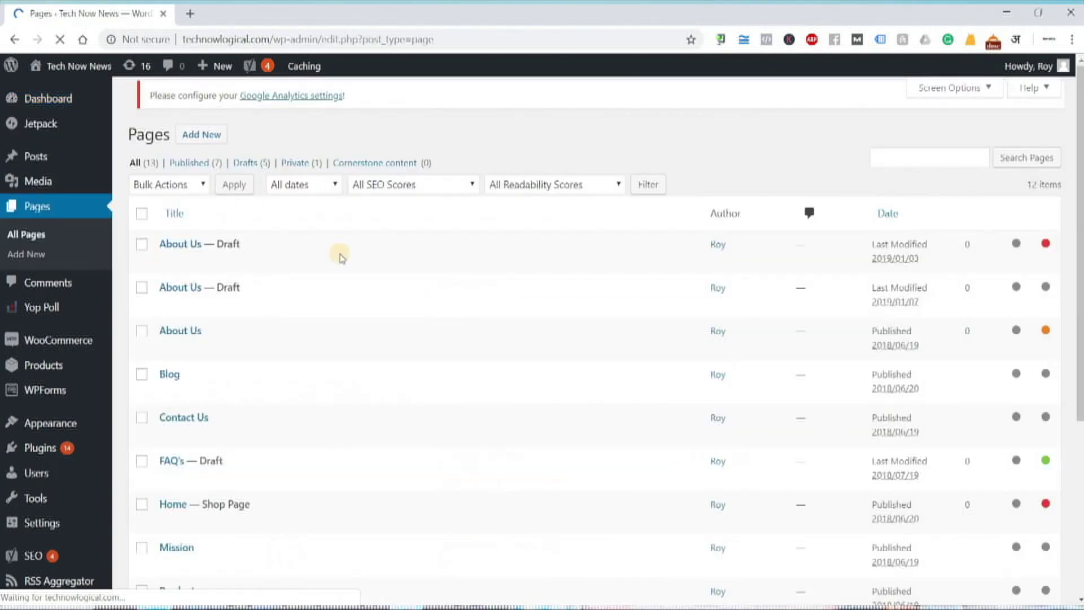
{"action": "scroll", "coordinate": [347, 253], "scroll_direction": "down", "scroll_amount": 5}
{"action": "scroll", "coordinate": [347, 252], "scroll_direction": "up", "scroll_amount": 5}
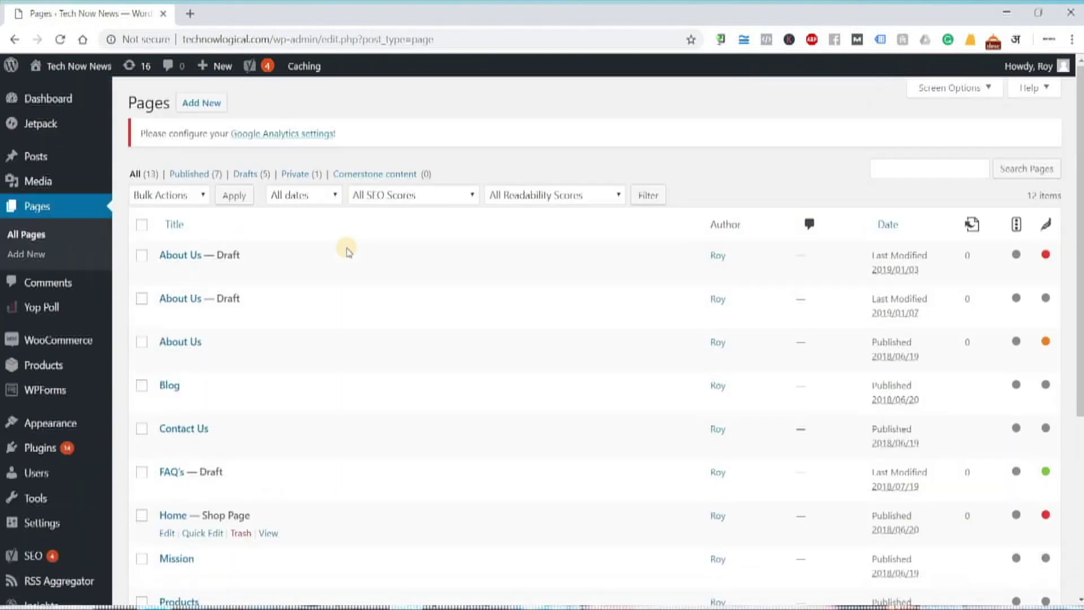
{"action": "scroll", "coordinate": [347, 252], "scroll_direction": "down", "scroll_amount": 3}
{"action": "scroll", "coordinate": [347, 252], "scroll_direction": "down", "scroll_amount": 2}
{"action": "scroll", "coordinate": [347, 252], "scroll_direction": "up", "scroll_amount": 5}
{"action": "scroll", "coordinate": [347, 252], "scroll_direction": "down", "scroll_amount": 5}
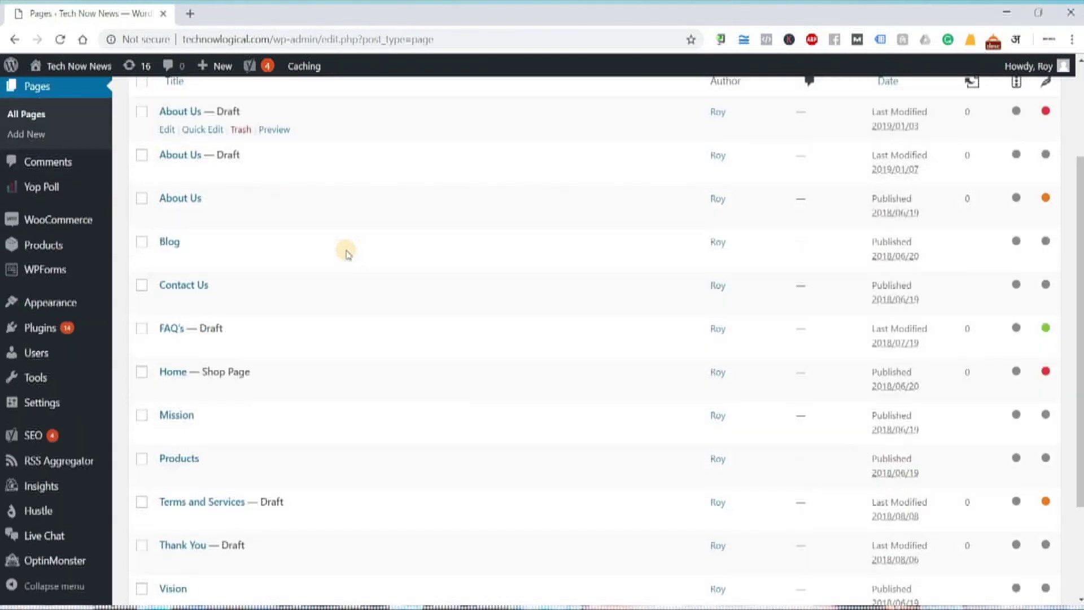
{"action": "scroll", "coordinate": [347, 252], "scroll_direction": "up", "scroll_amount": 5}
{"action": "scroll", "coordinate": [347, 252], "scroll_direction": "down", "scroll_amount": 5}
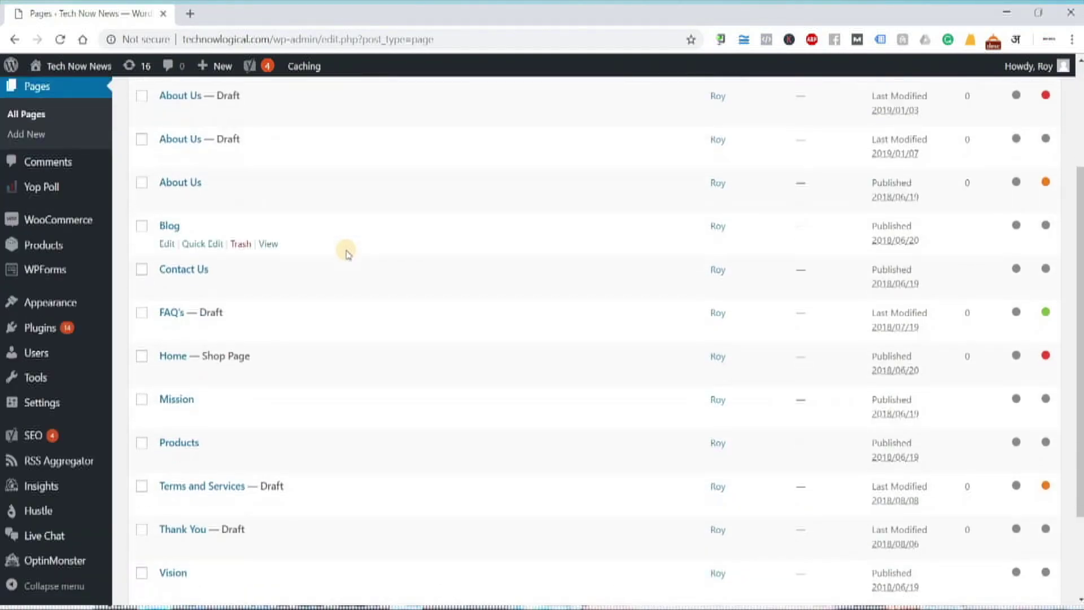
{"action": "scroll", "coordinate": [347, 253], "scroll_direction": "up", "scroll_amount": 4}
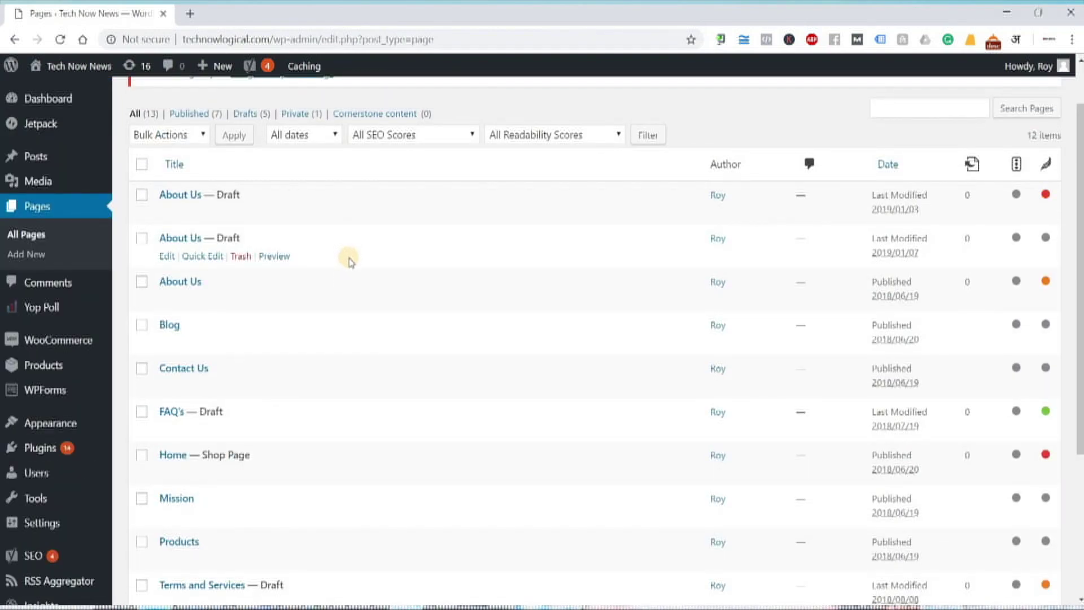
{"action": "scroll", "coordinate": [349, 260], "scroll_direction": "down", "scroll_amount": 3}
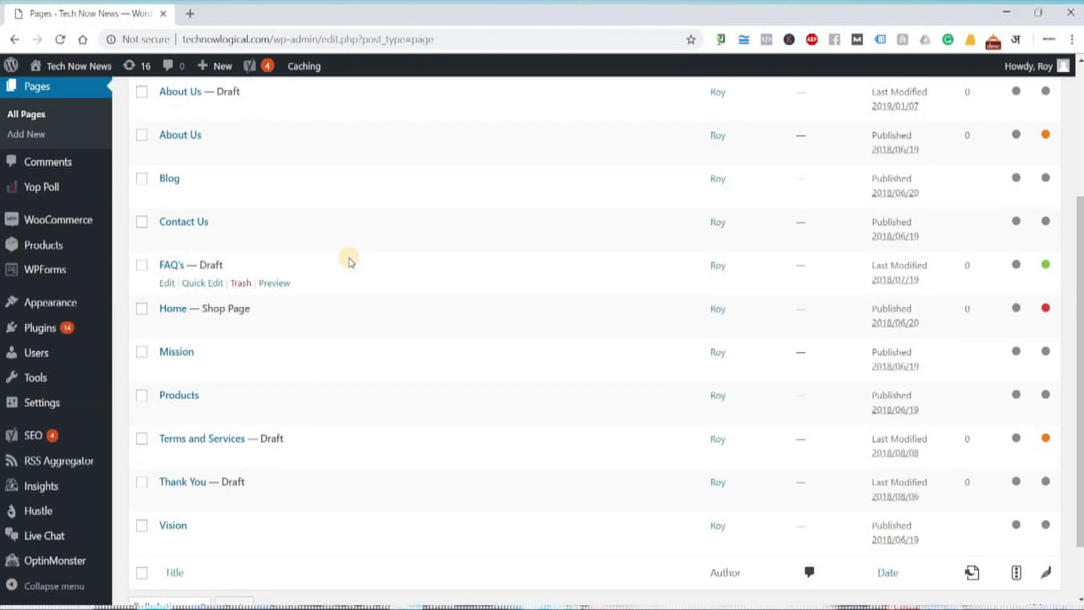
{"action": "scroll", "coordinate": [348, 261], "scroll_direction": "up", "scroll_amount": 4}
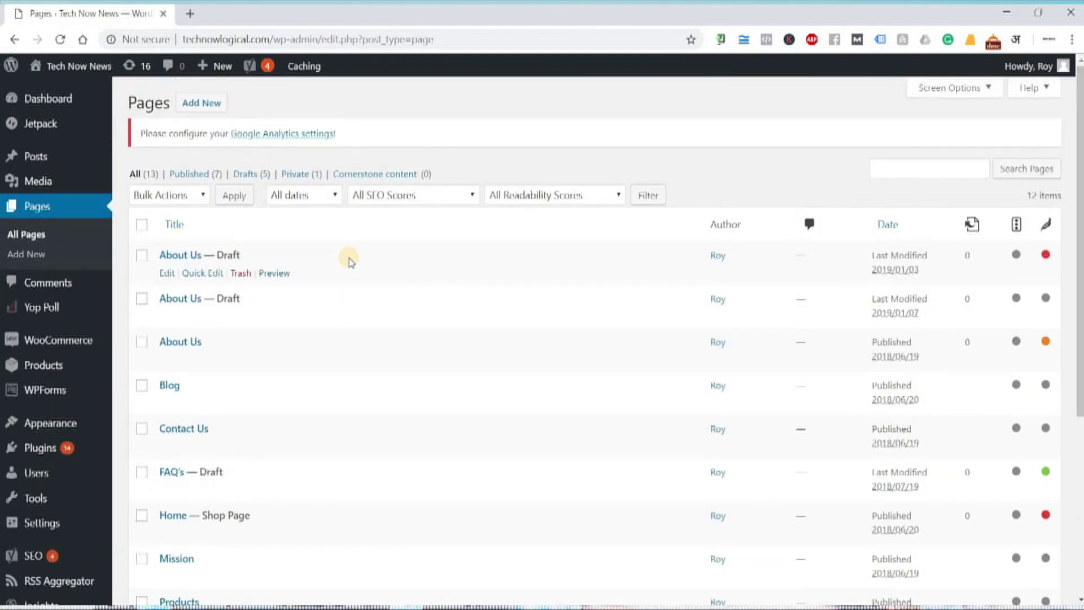
{"action": "scroll", "coordinate": [418, 370], "scroll_direction": "down", "scroll_amount": 5}
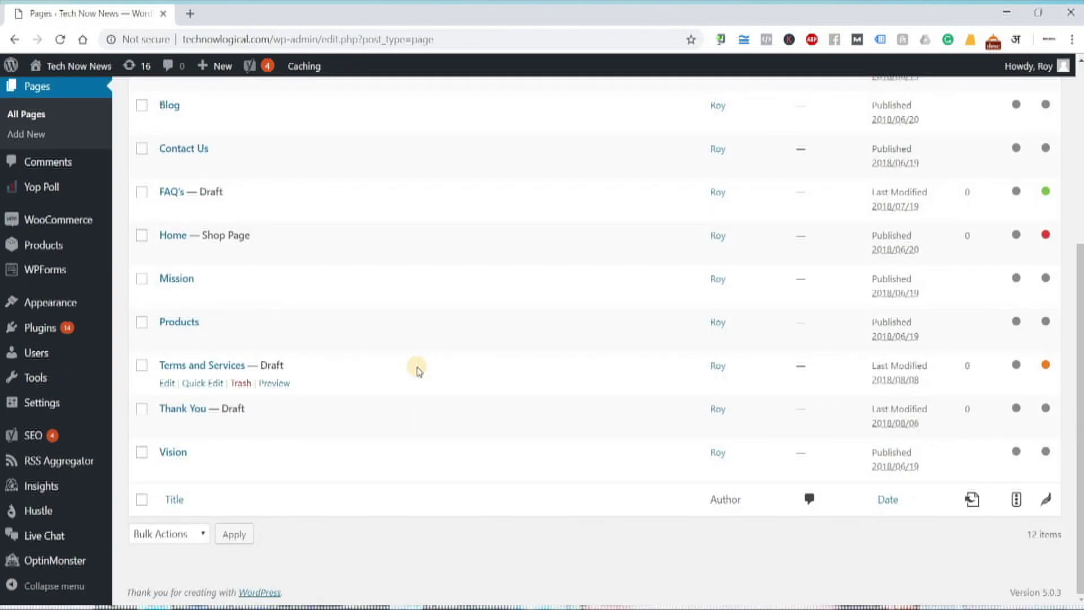
{"action": "scroll", "coordinate": [419, 369], "scroll_direction": "up", "scroll_amount": 5}
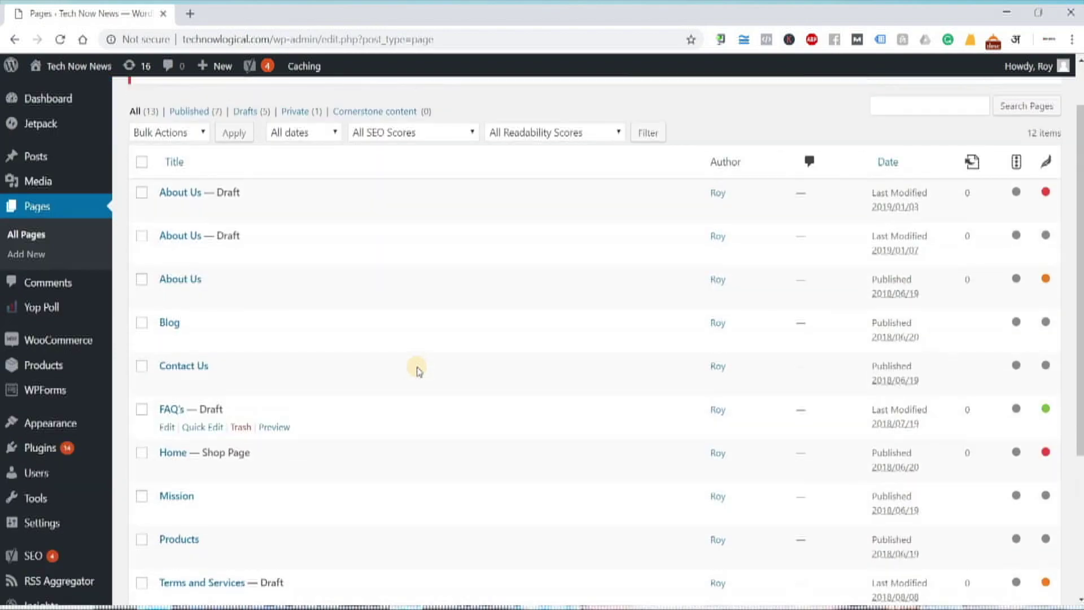
- Bulk-move all twelve pages to the Trash and dismiss the Yoast and trash notices
{"action": "left_click", "coordinate": [141, 225]}
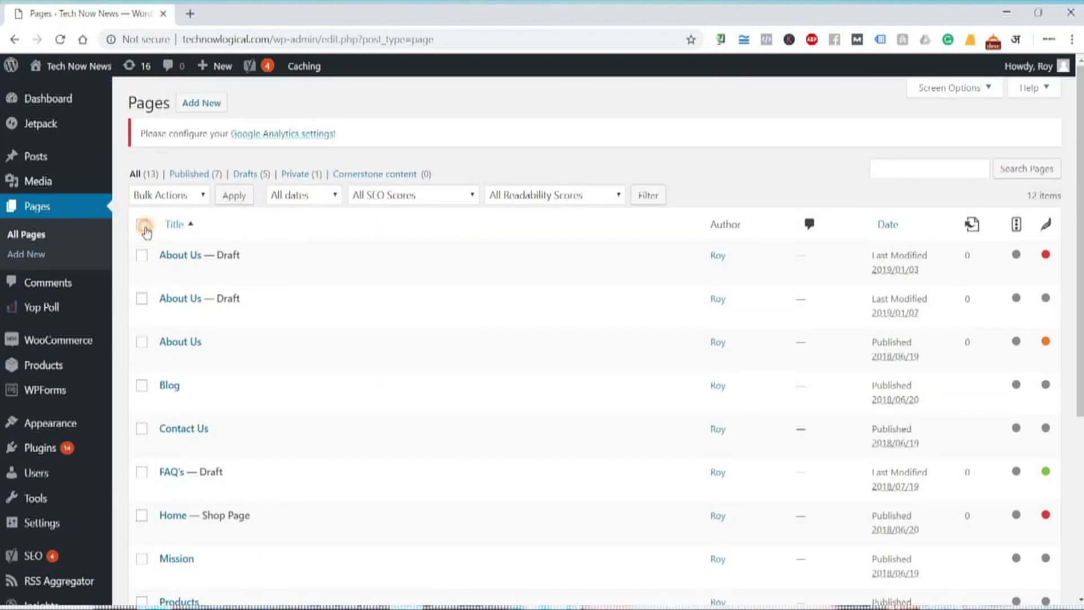
{"action": "left_click", "coordinate": [189, 196]}
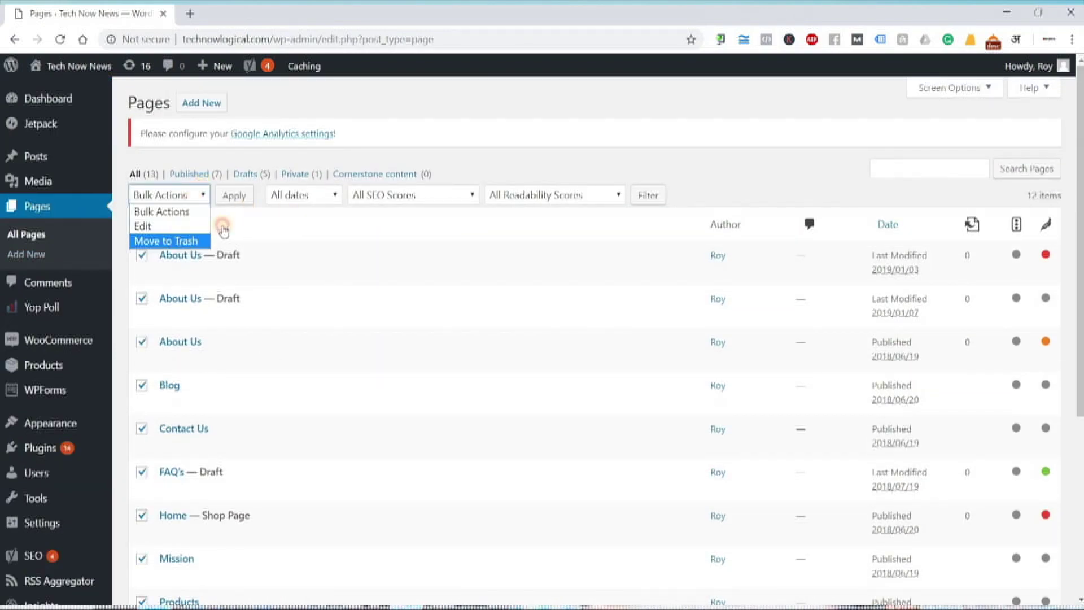
{"action": "left_click", "coordinate": [192, 240]}
{"action": "left_click", "coordinate": [235, 205]}
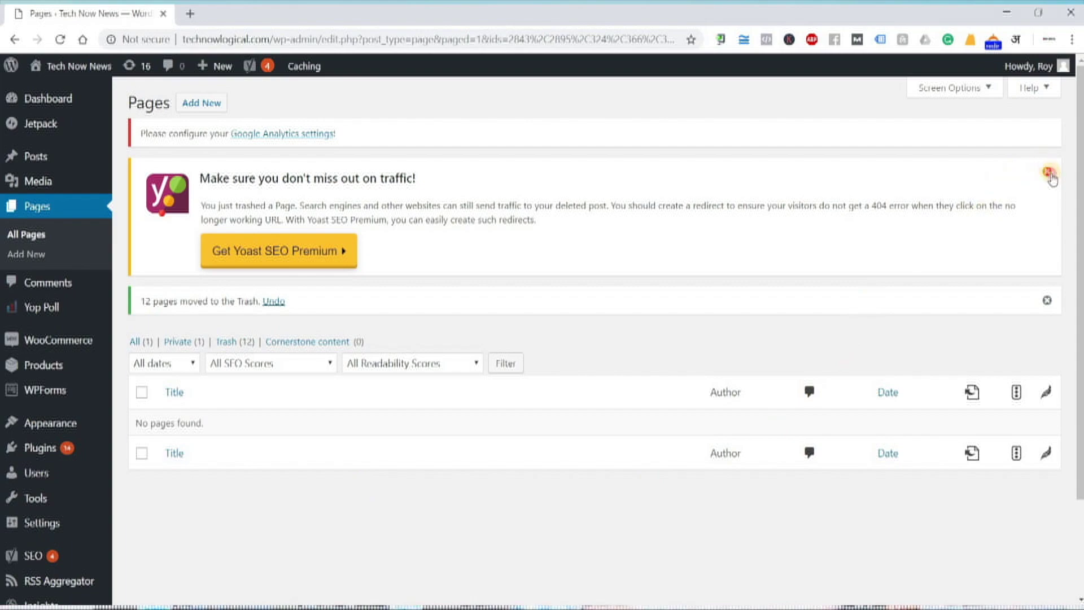
{"action": "left_click", "coordinate": [1047, 171]}
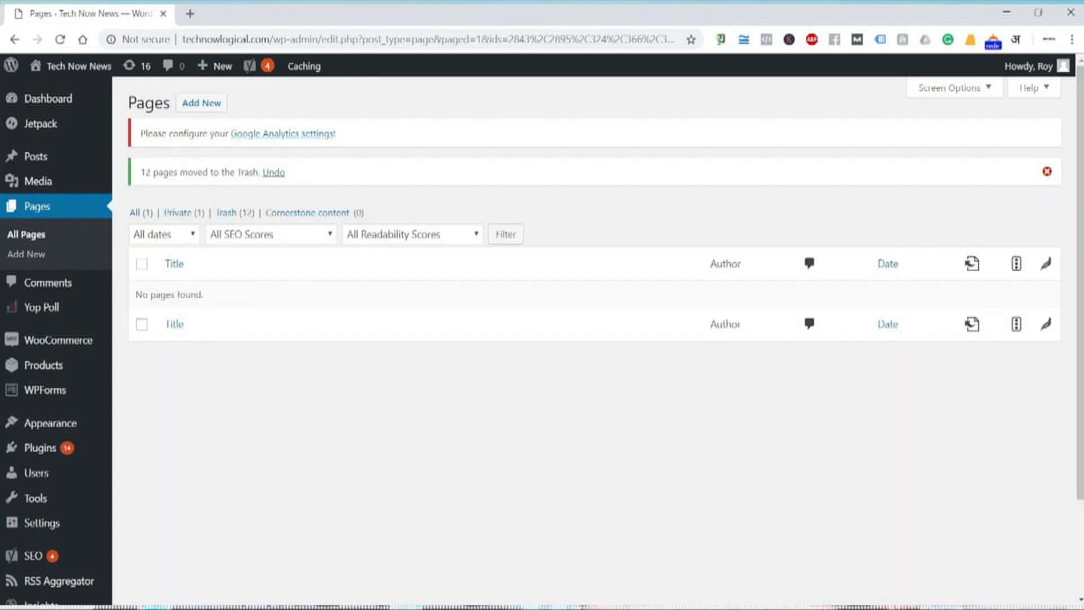
{"action": "left_click", "coordinate": [1046, 172]}
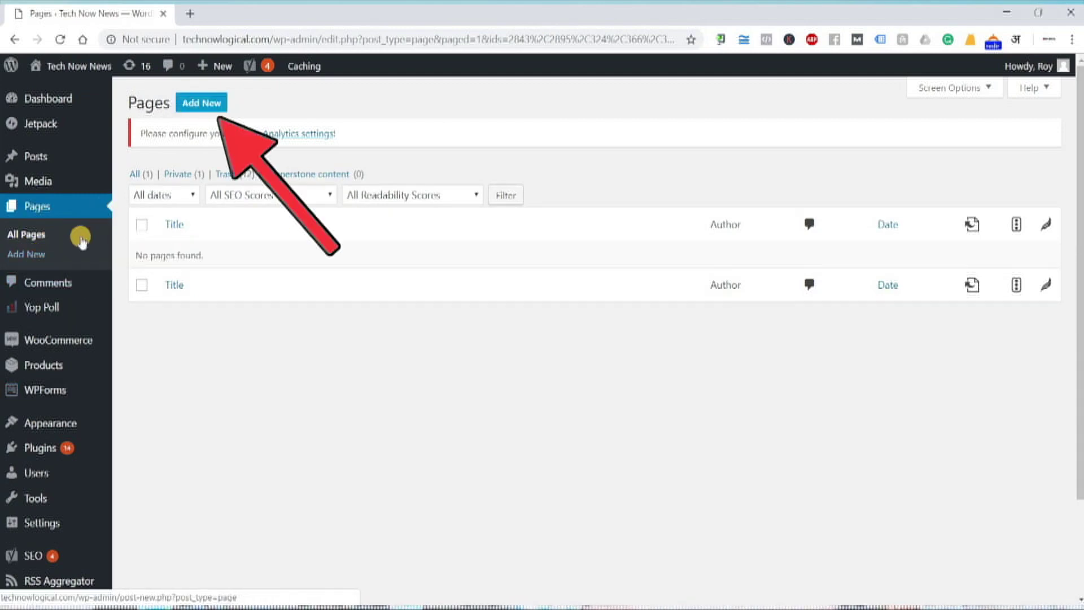
- Create a new page, put the cursor in its empty body, and open a new Chrome tab
{"action": "left_click", "coordinate": [208, 106]}
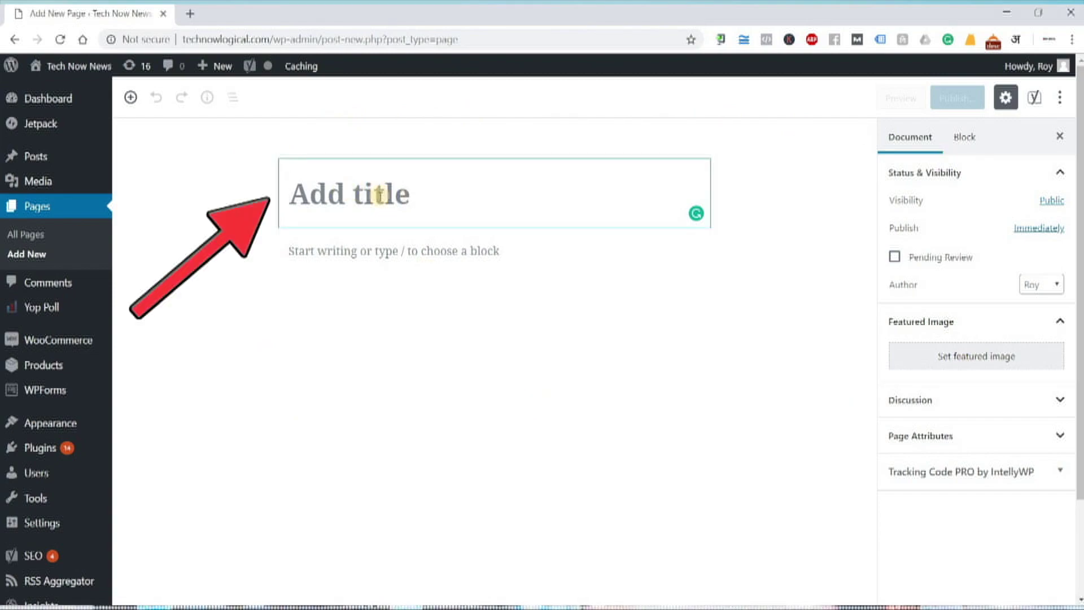
{"action": "left_click", "coordinate": [384, 259]}
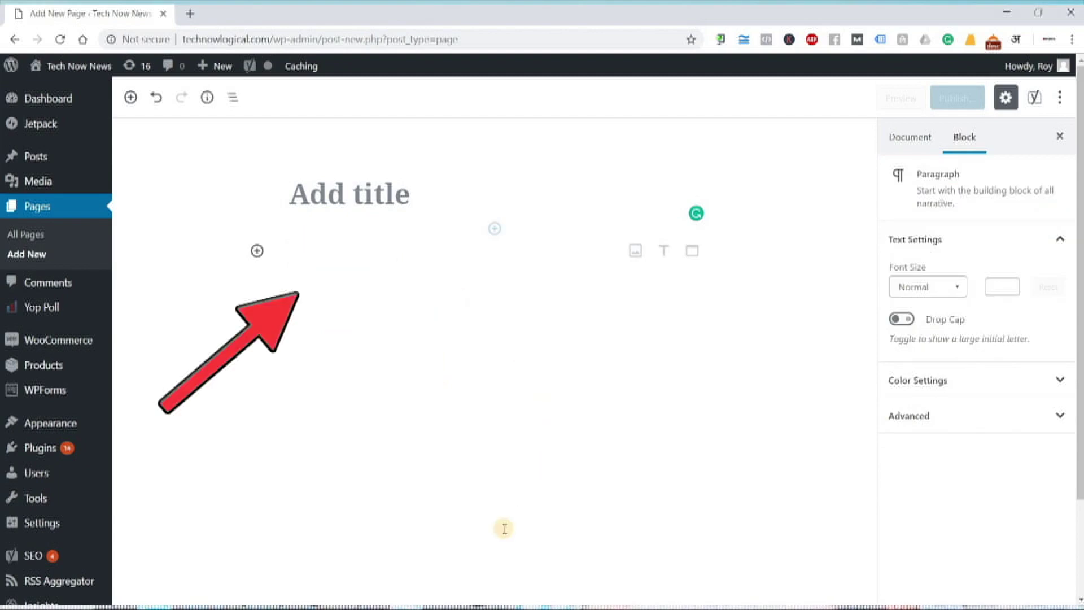
{"action": "left_click", "coordinate": [189, 17]}
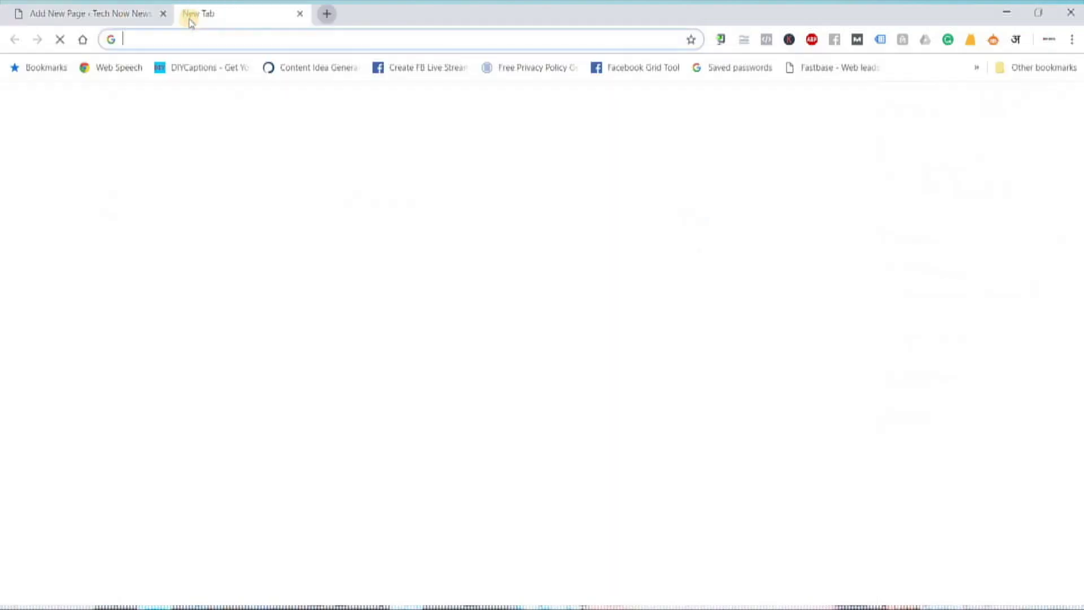
- Open wipro.com, accept its cookies and go to the Services > Consulting page
{"action": "type", "text": "wip"}
{"action": "key", "text": "Return"}
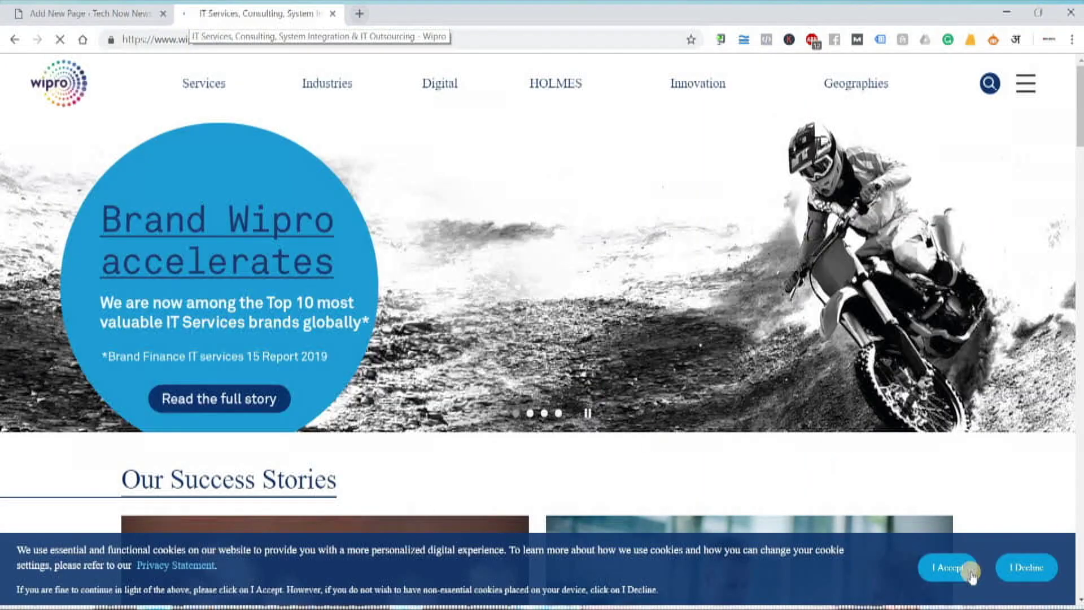
{"action": "left_click", "coordinate": [948, 566]}
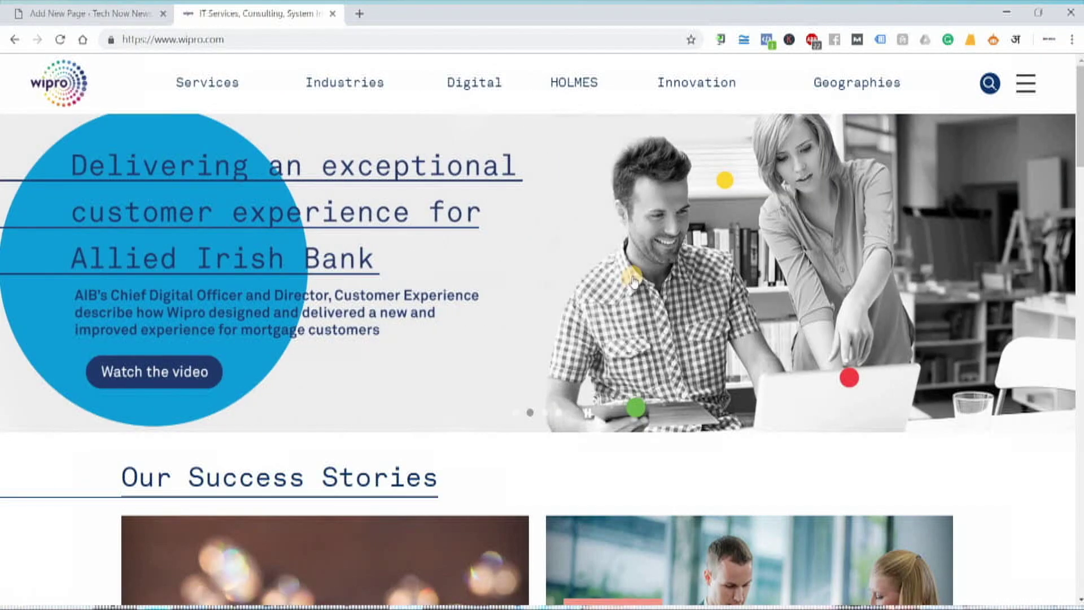
{"action": "left_click", "coordinate": [217, 86]}
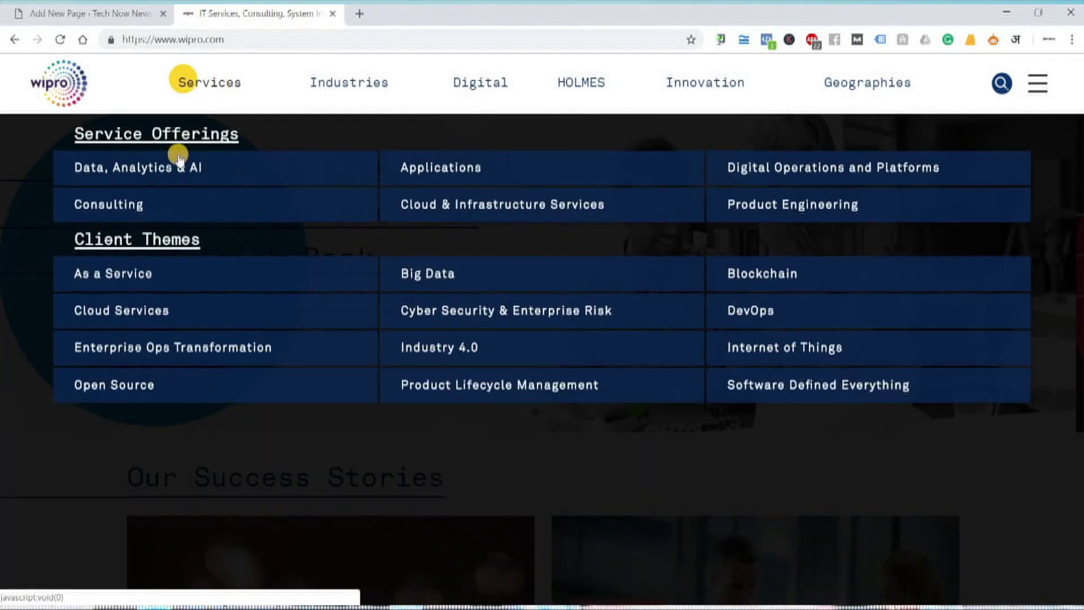
{"action": "left_click", "coordinate": [125, 209]}
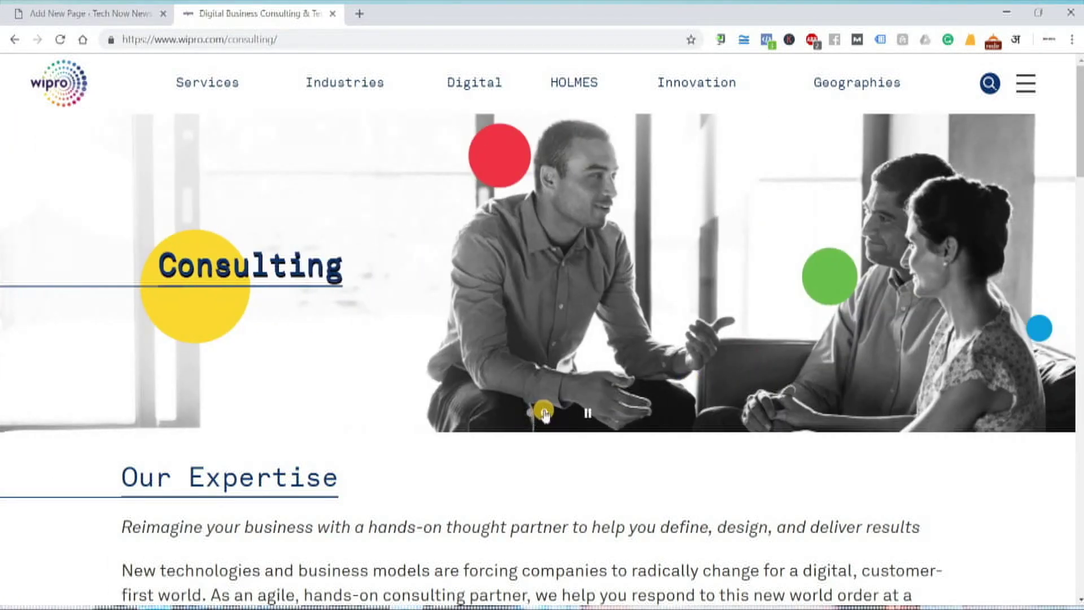
- Pause the banner and select the Our Expertise heading and its three paragraphs
{"action": "left_click", "coordinate": [587, 414]}
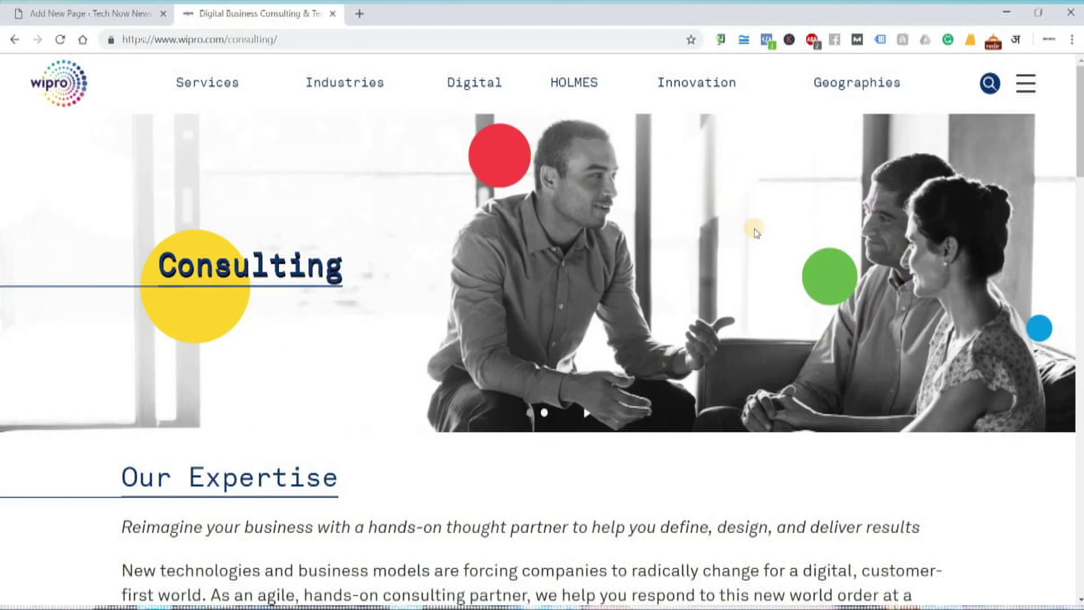
{"action": "scroll", "coordinate": [767, 246], "scroll_direction": "down", "scroll_amount": 5}
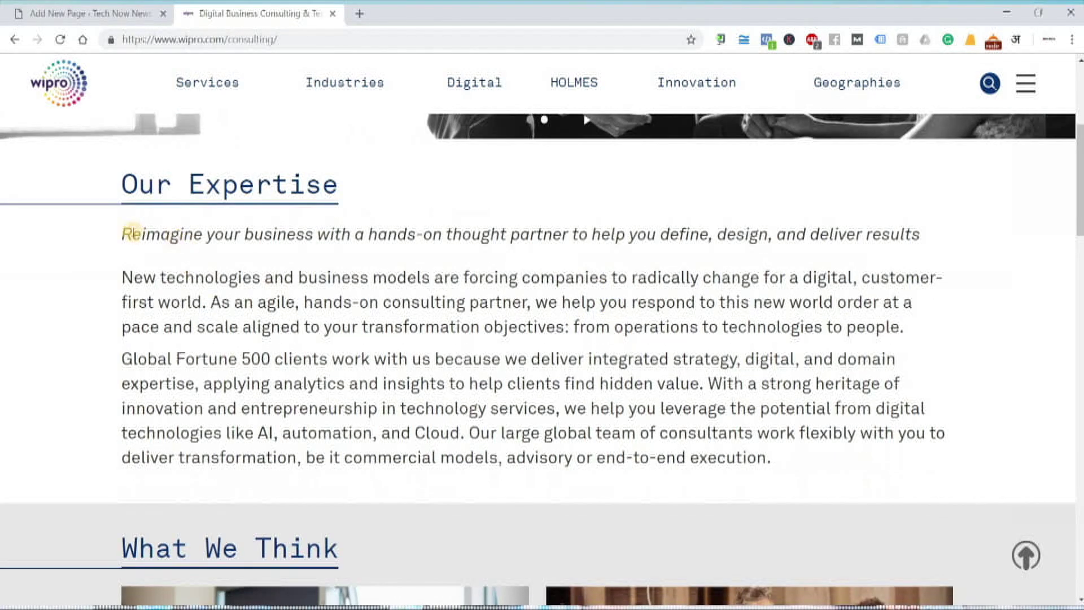
{"action": "left_click_drag", "start_coordinate": [112, 185], "coordinate": [339, 190]}
{"action": "left_click_drag", "start_coordinate": [165, 265], "coordinate": [788, 470]}
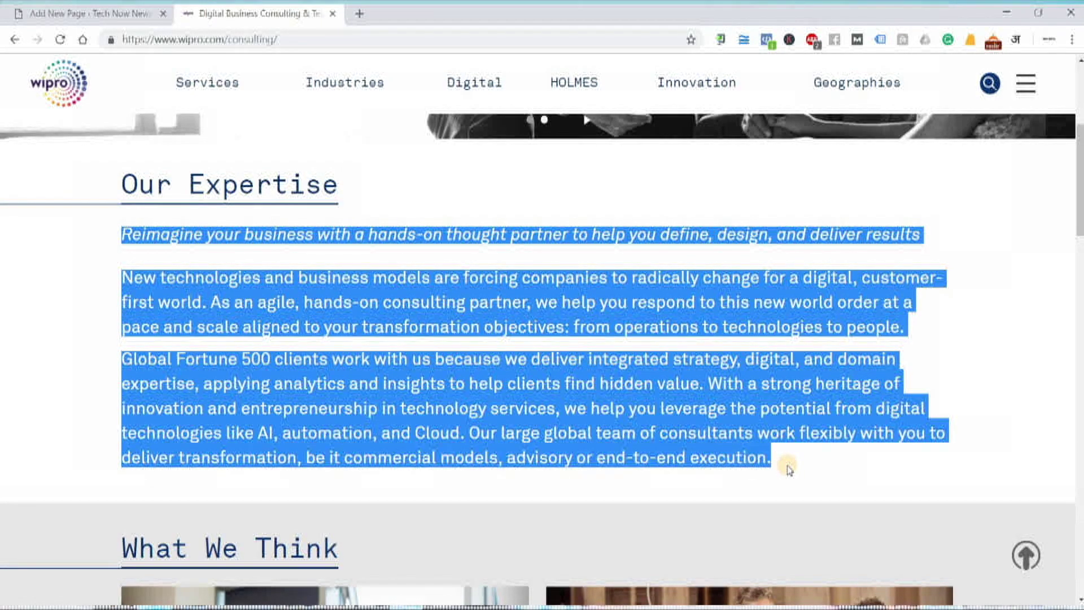
- Scroll through the rest of the Consulting page, clear the selection and return to the WordPress draft
{"action": "scroll", "coordinate": [788, 470], "scroll_direction": "down", "scroll_amount": 6}
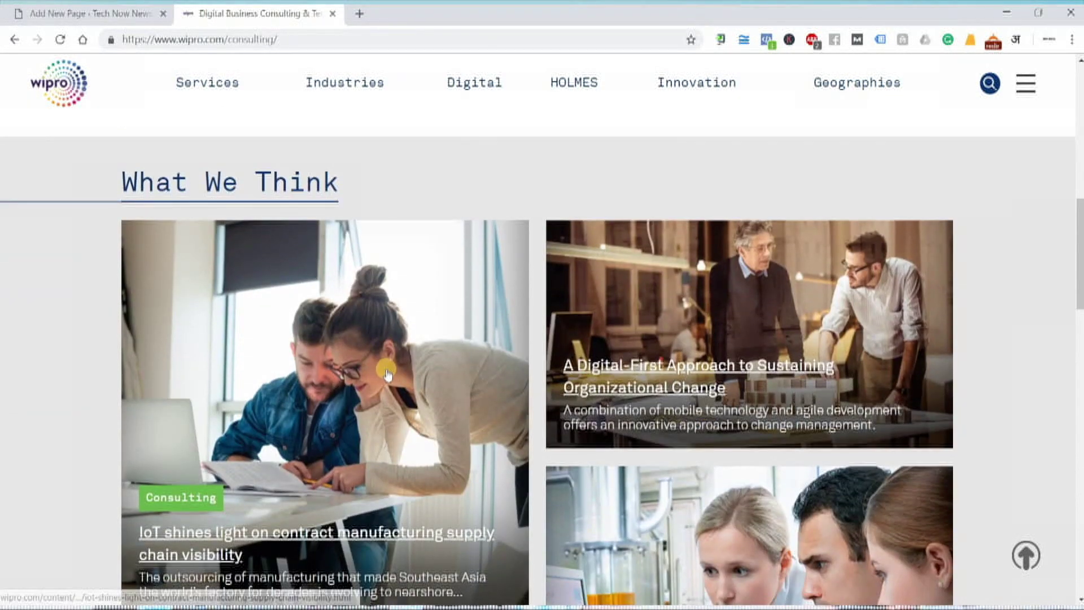
{"action": "scroll", "coordinate": [387, 374], "scroll_direction": "down", "scroll_amount": 5}
{"action": "scroll", "coordinate": [387, 374], "scroll_direction": "down", "scroll_amount": 10}
{"action": "scroll", "coordinate": [384, 370], "scroll_direction": "up", "scroll_amount": 13}
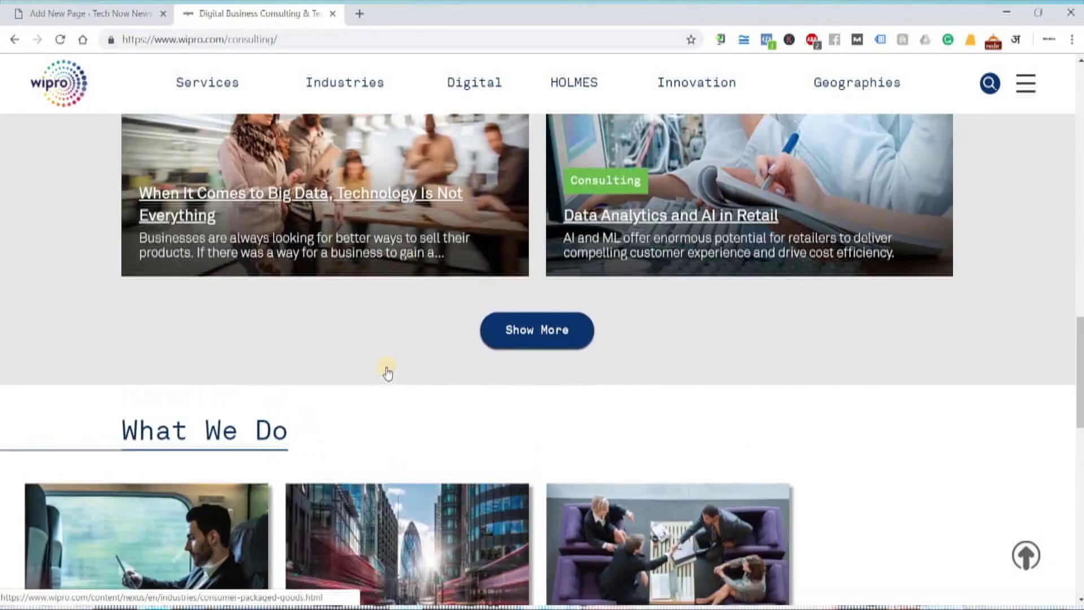
{"action": "scroll", "coordinate": [293, 396], "scroll_direction": "up", "scroll_amount": 6}
{"action": "scroll", "coordinate": [271, 407], "scroll_direction": "down", "scroll_amount": 4}
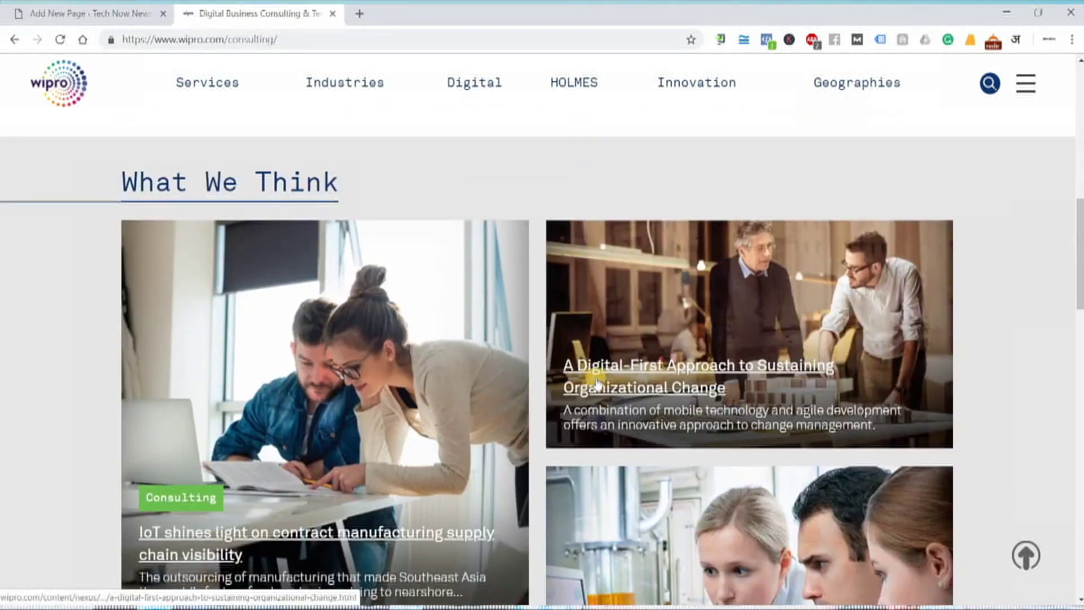
{"action": "scroll", "coordinate": [444, 407], "scroll_direction": "down", "scroll_amount": 4}
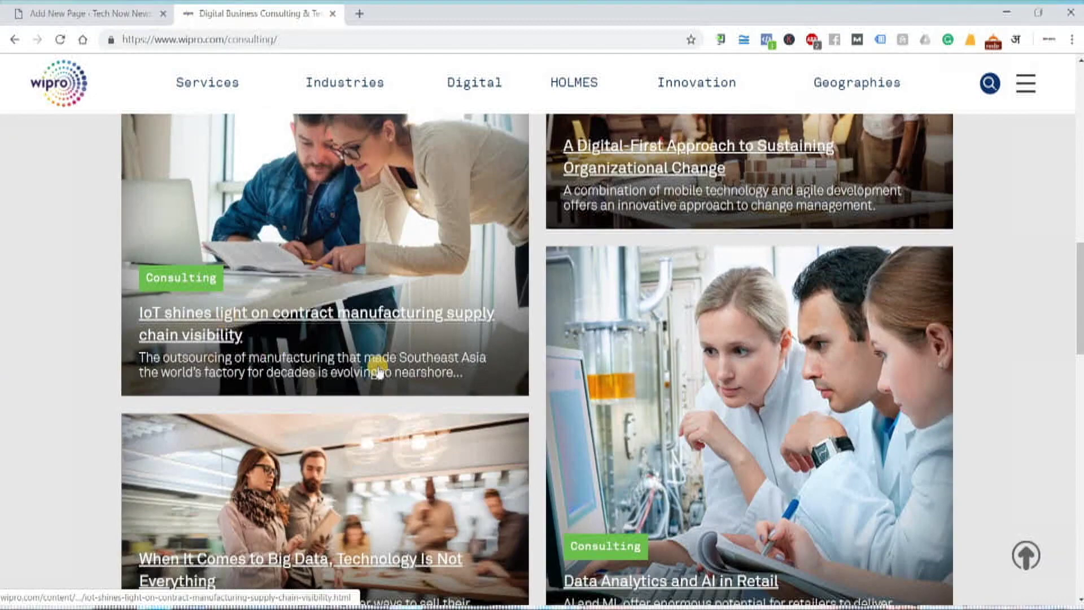
{"action": "scroll", "coordinate": [564, 537], "scroll_direction": "down", "scroll_amount": 3}
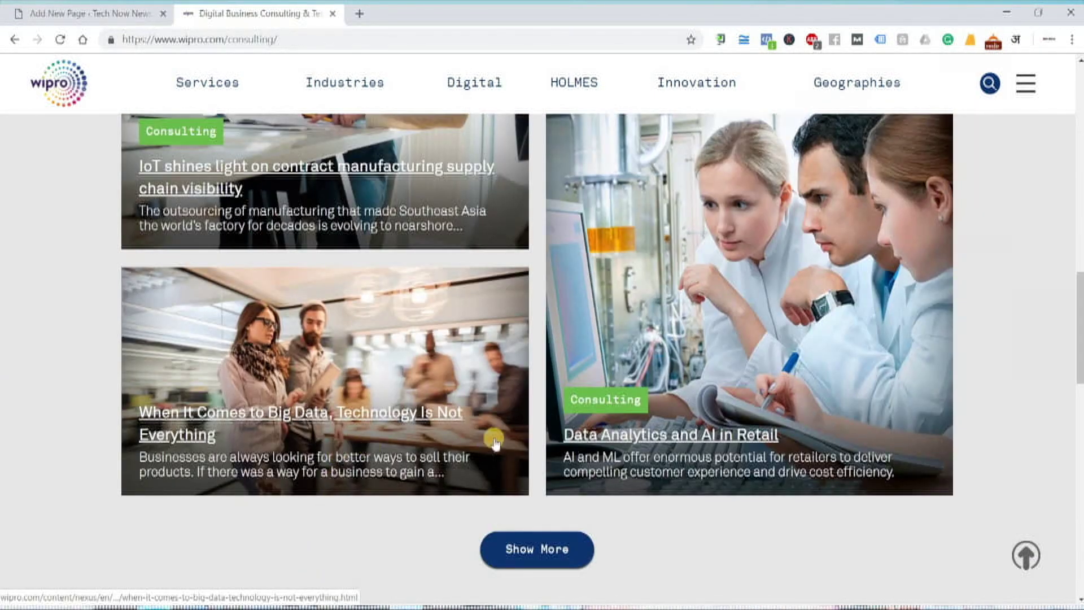
{"action": "scroll", "coordinate": [495, 443], "scroll_direction": "up", "scroll_amount": 15}
{"action": "scroll", "coordinate": [501, 431], "scroll_direction": "down", "scroll_amount": 3}
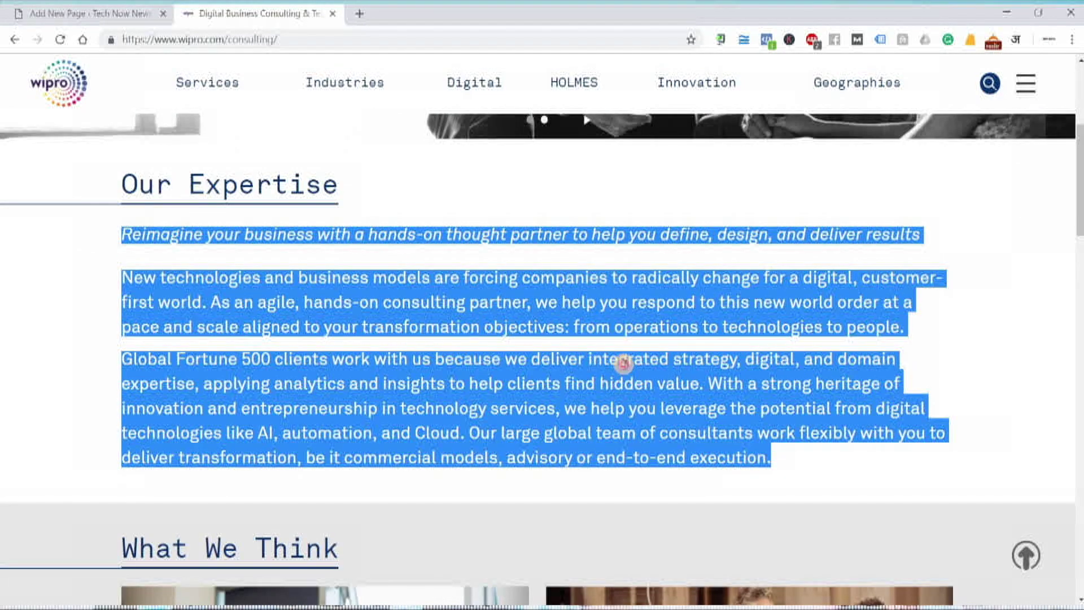
{"action": "left_click", "coordinate": [164, 236]}
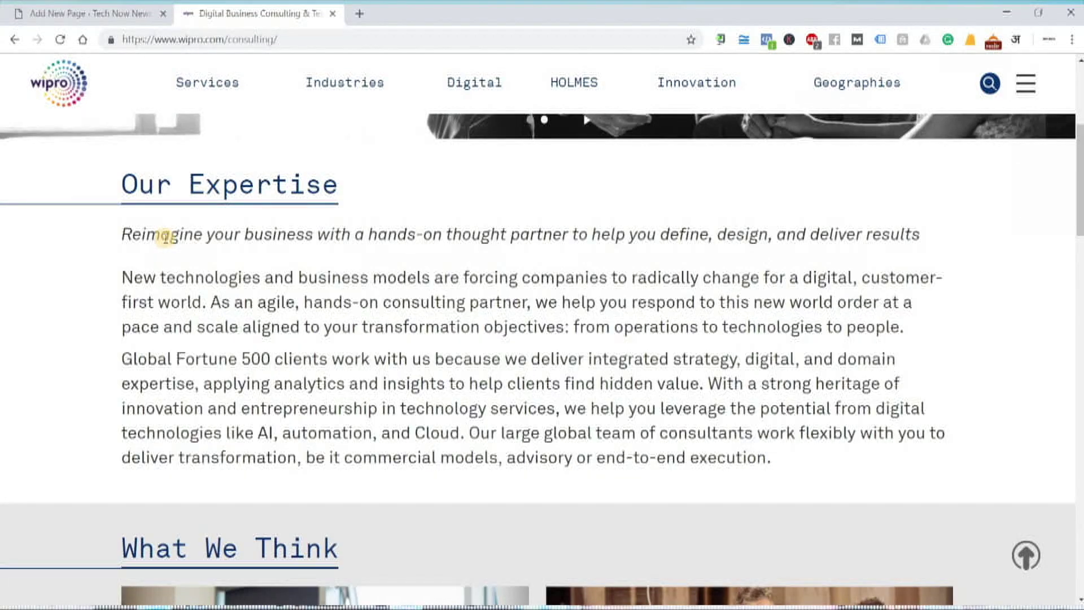
{"action": "scroll", "coordinate": [279, 343], "scroll_direction": "up", "scroll_amount": 3}
{"action": "scroll", "coordinate": [455, 343], "scroll_direction": "down", "scroll_amount": 1}
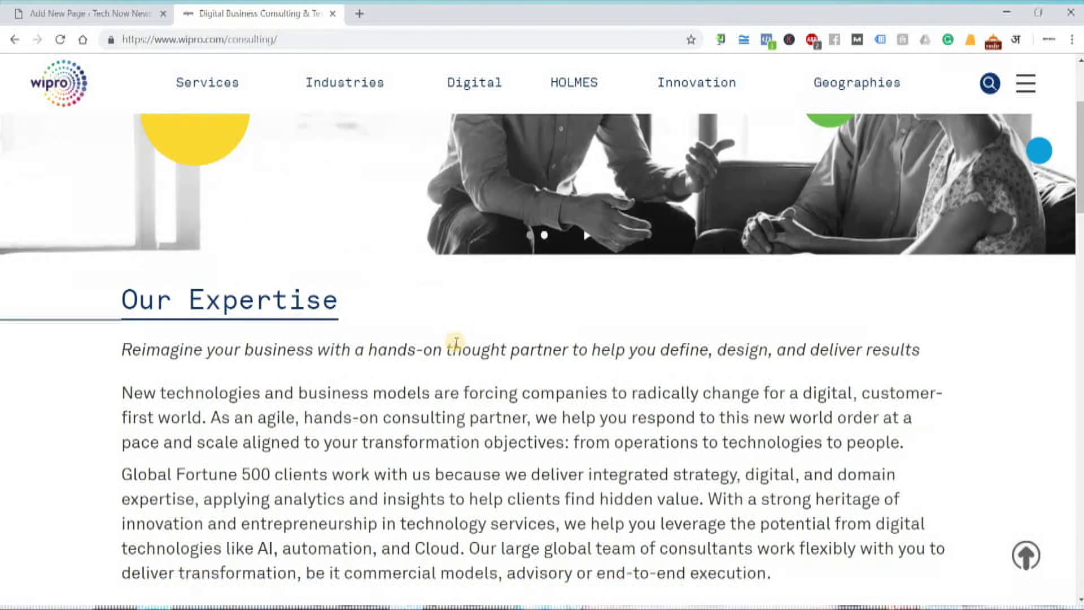
{"action": "left_click", "coordinate": [111, 14]}
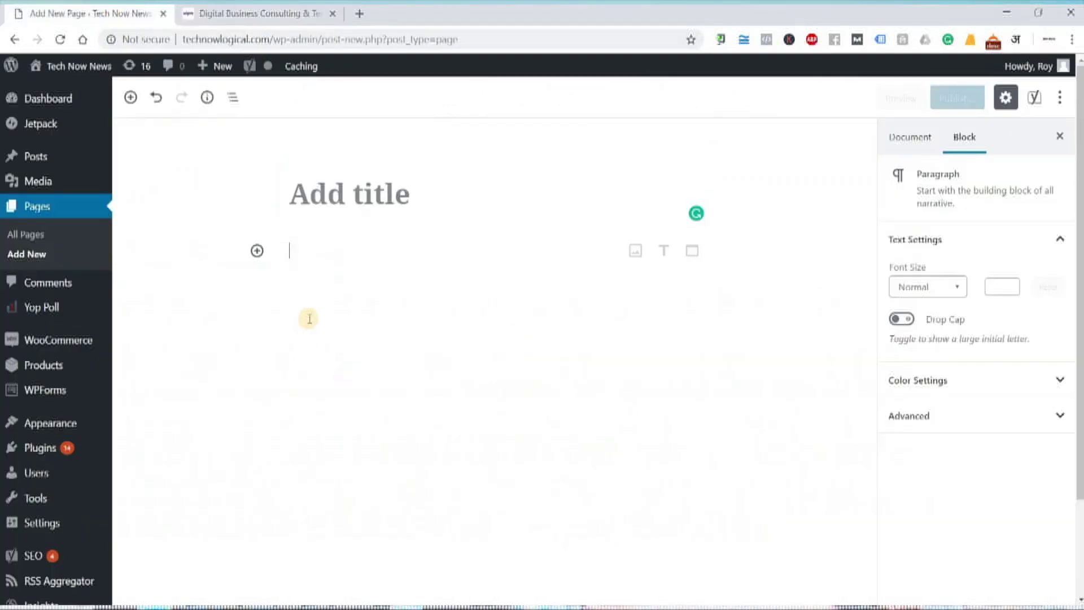
- Enter 'Home' as the new page title and place the cursor in the body paragraph
{"action": "left_click", "coordinate": [368, 210]}
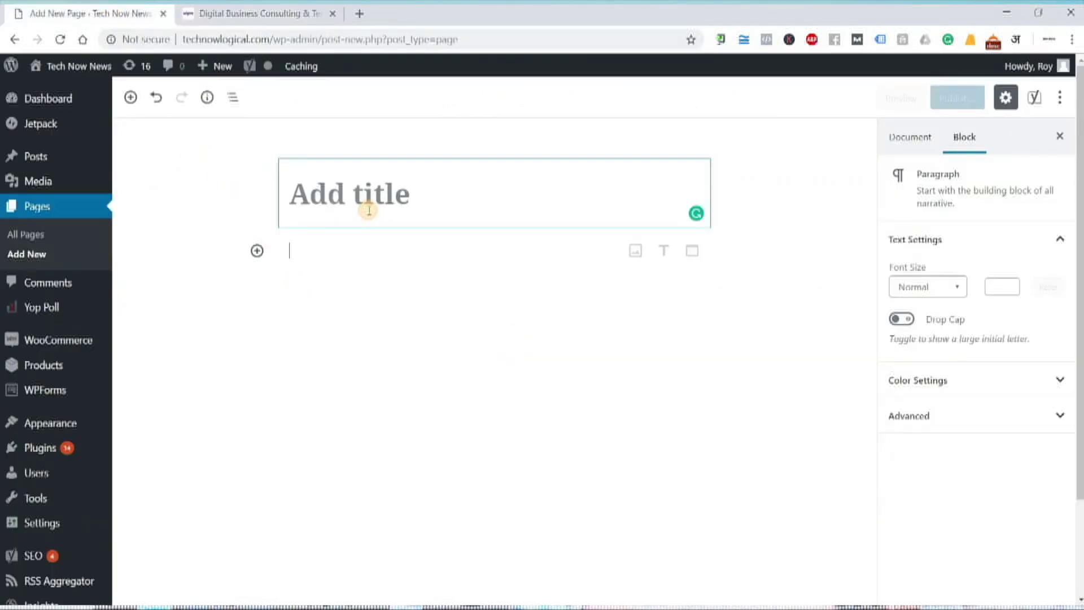
{"action": "type", "text": "Home"}
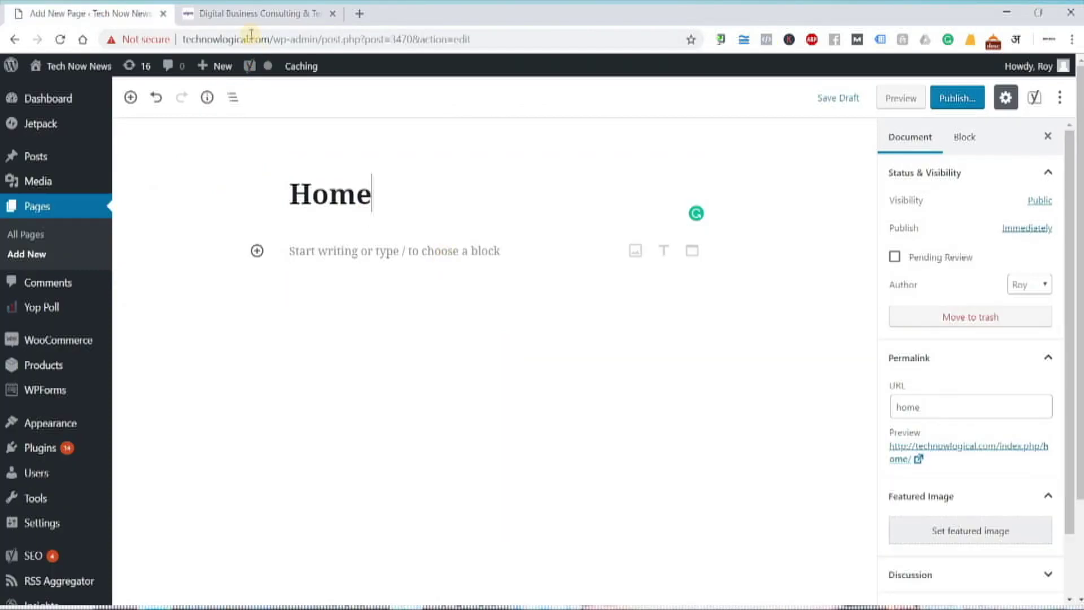
{"action": "left_click", "coordinate": [301, 249]}
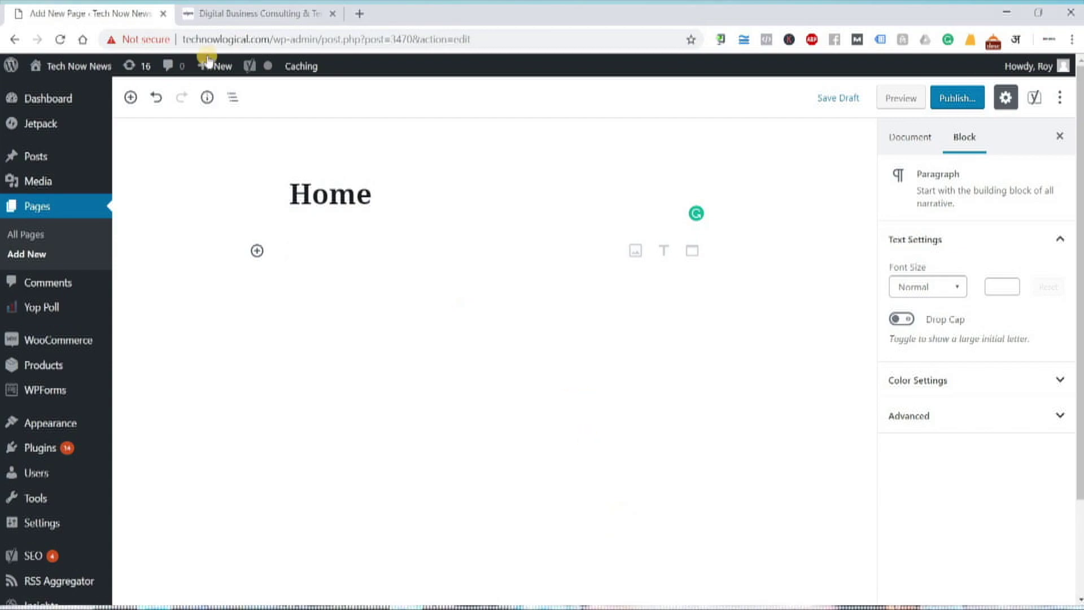
{"action": "left_click", "coordinate": [234, 13]}
- Copy the three Wipro Our Expertise paragraphs and paste them into the Home page body
{"action": "left_click_drag", "start_coordinate": [773, 532], "coordinate": [49, 315]}
{"action": "key", "text": "ctrl+c"}
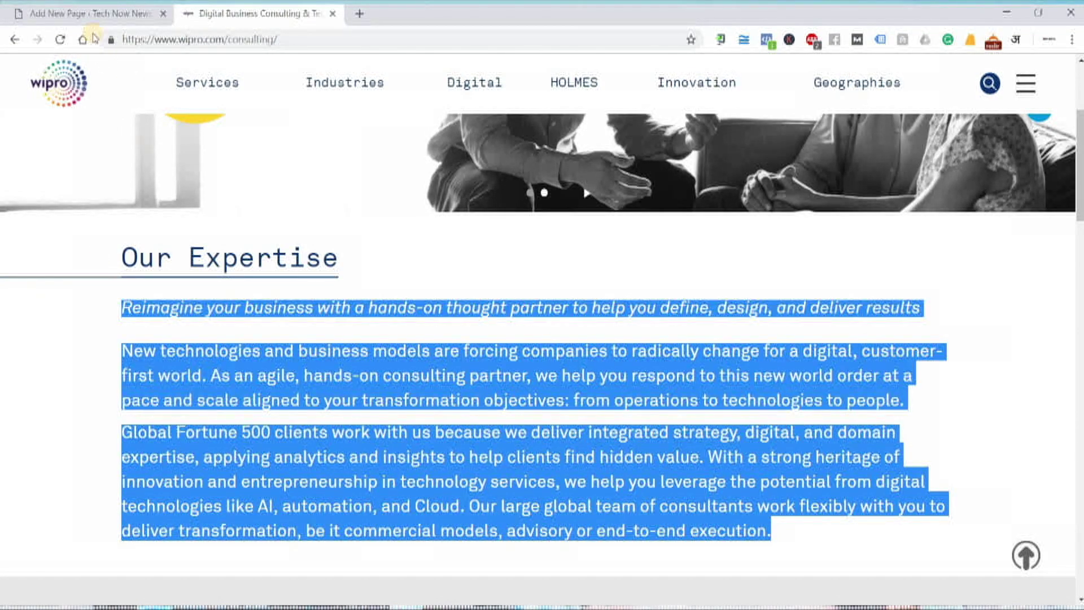
{"action": "left_click", "coordinate": [113, 17]}
{"action": "key", "text": "ctrl+v"}
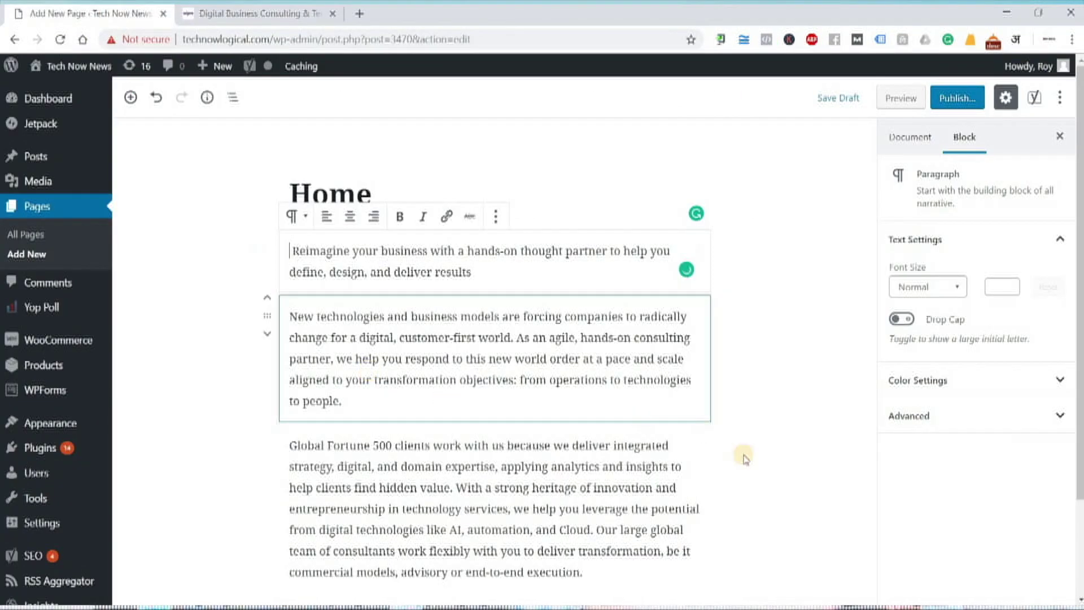
{"action": "scroll", "coordinate": [777, 469], "scroll_direction": "down", "scroll_amount": 3}
{"action": "scroll", "coordinate": [436, 273], "scroll_direction": "up", "scroll_amount": 3}
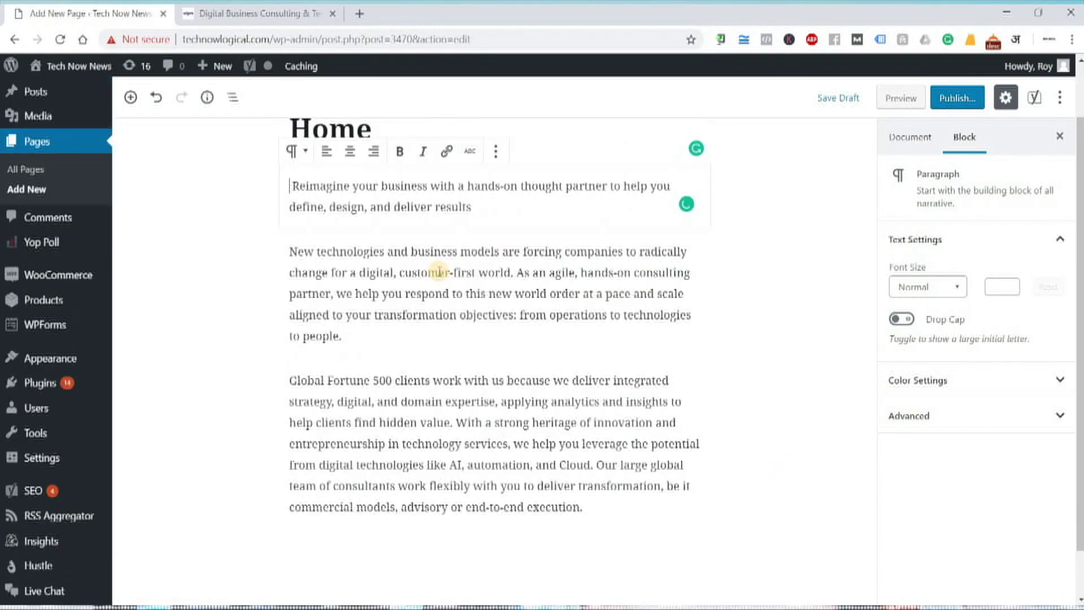
{"action": "left_click", "coordinate": [410, 362]}
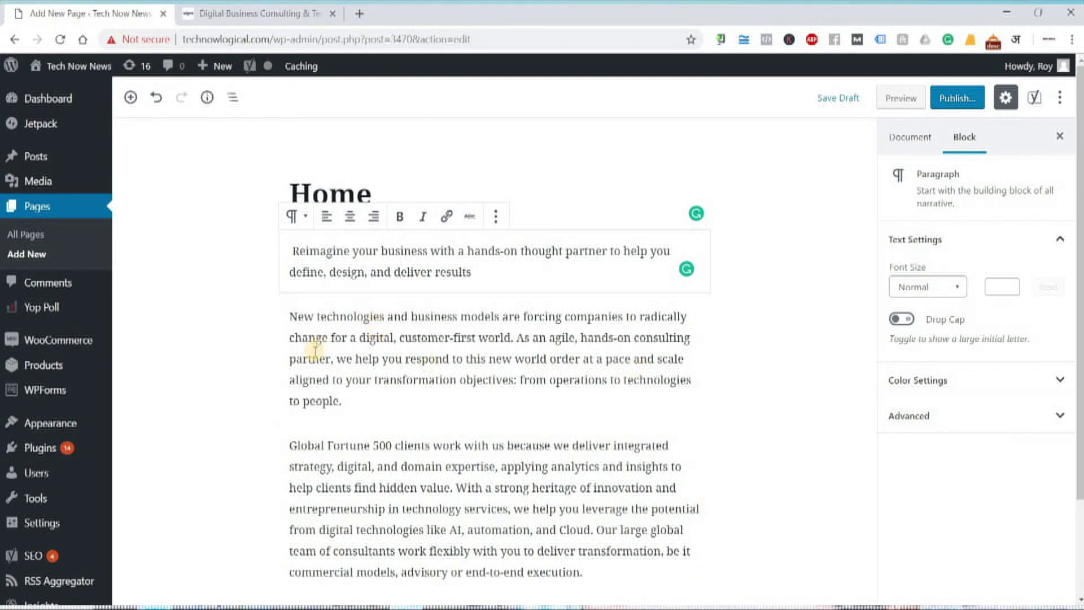
{"action": "left_click", "coordinate": [862, 543]}
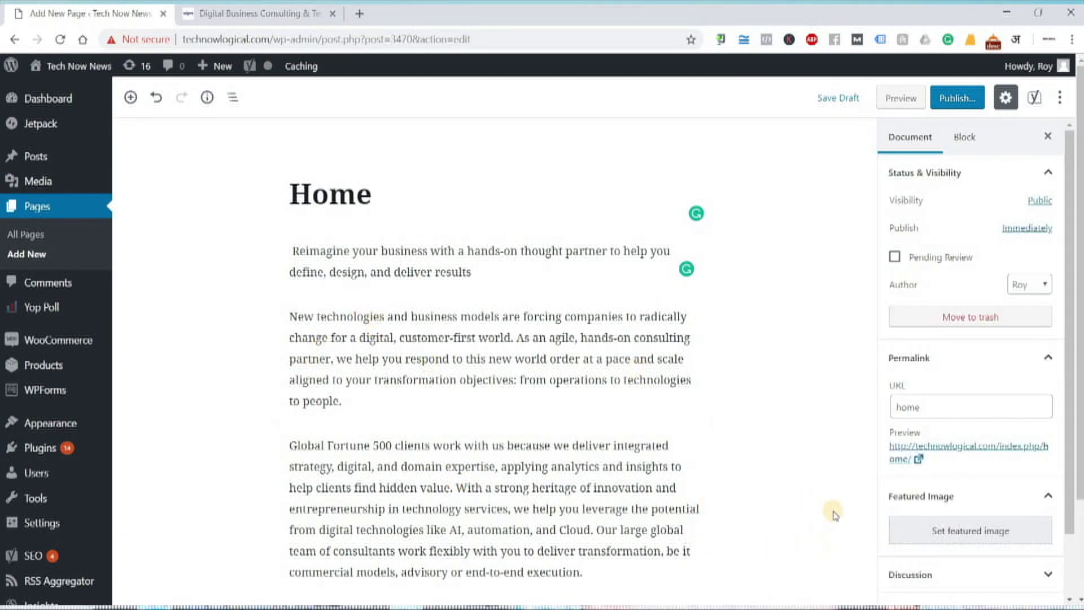
{"action": "left_click_drag", "start_coordinate": [1067, 420], "coordinate": [1068, 501]}
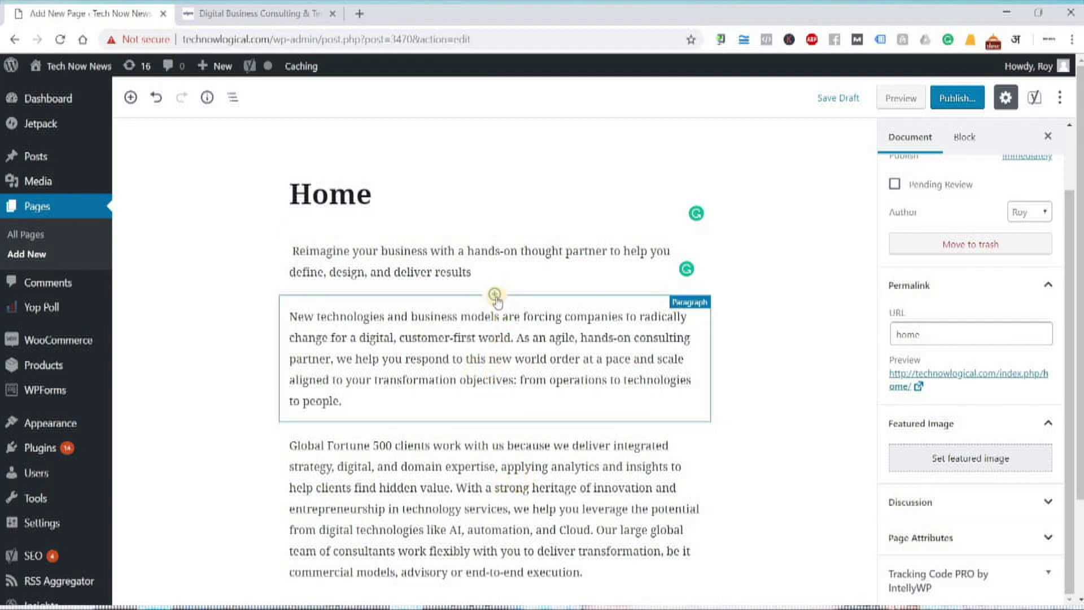
- Add an empty Image block between the first two paragraphs of the Home page
{"action": "left_click", "coordinate": [495, 294]}
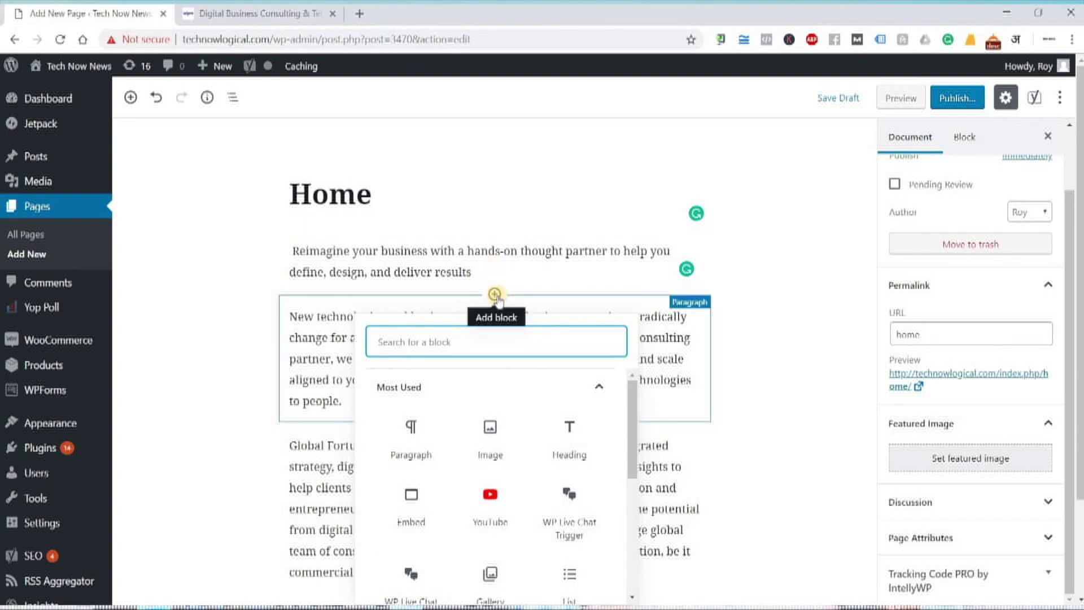
{"action": "left_click", "coordinate": [490, 434]}
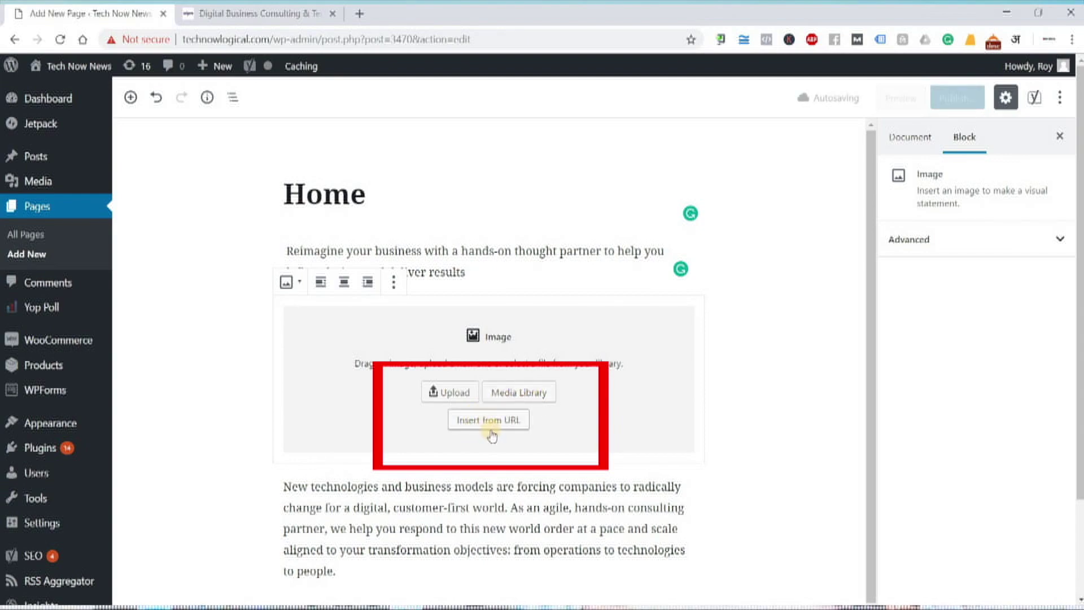
{"action": "left_click", "coordinate": [251, 14]}
{"action": "scroll", "coordinate": [577, 229], "scroll_direction": "up", "scroll_amount": 4}
- Check the Wipro hero image's options, then load google.com in a new tab
{"action": "right_click", "coordinate": [577, 231]}
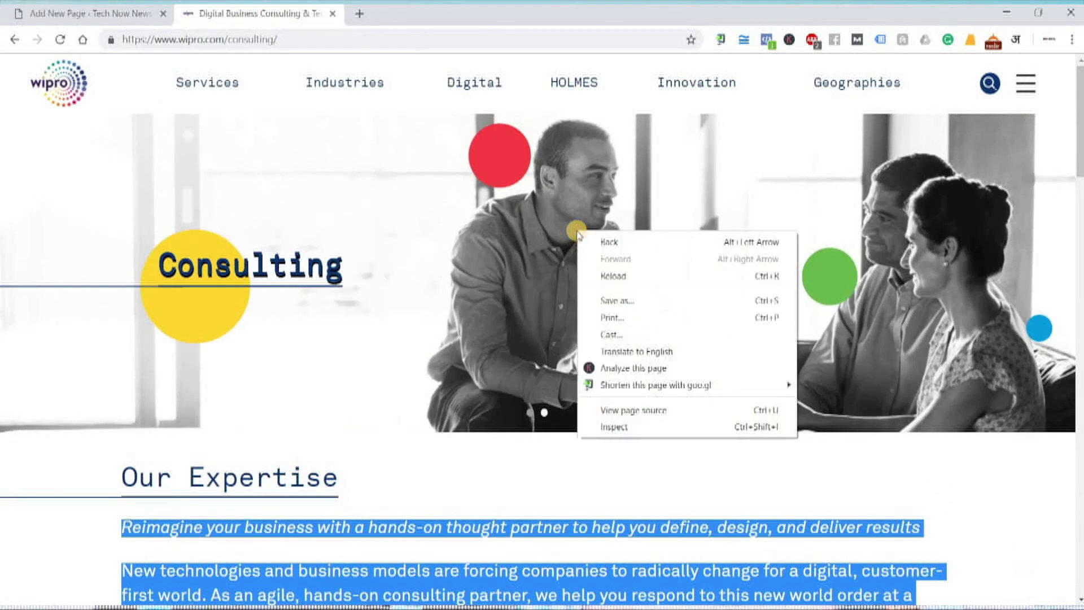
{"action": "left_click", "coordinate": [586, 218]}
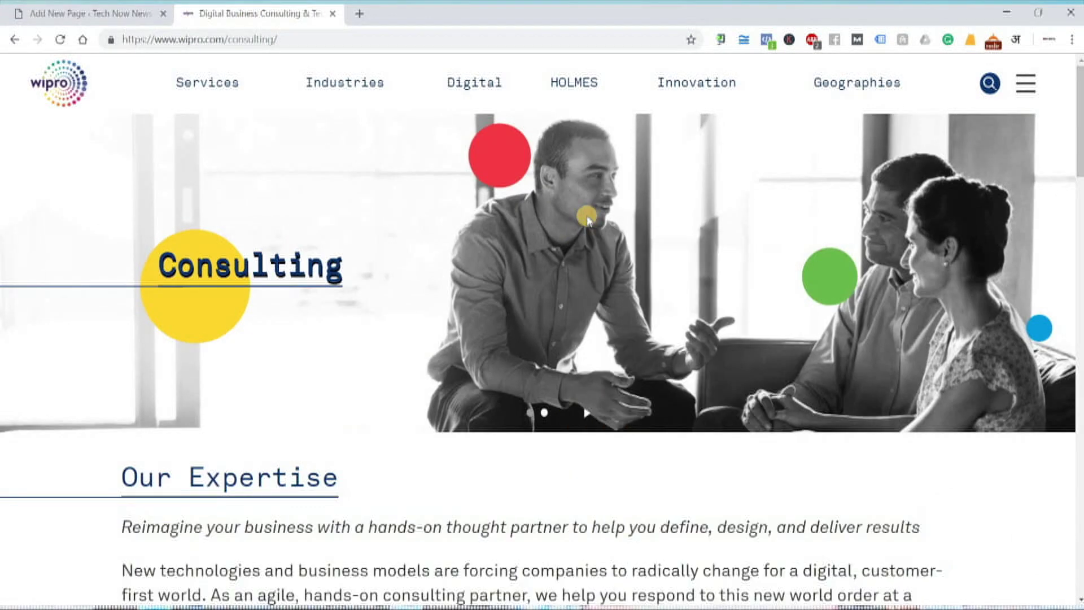
{"action": "right_click", "coordinate": [587, 219]}
{"action": "left_click", "coordinate": [561, 403]}
{"action": "left_click", "coordinate": [358, 14]}
{"action": "type", "text": "google.com"}
{"action": "key", "text": "Return"}
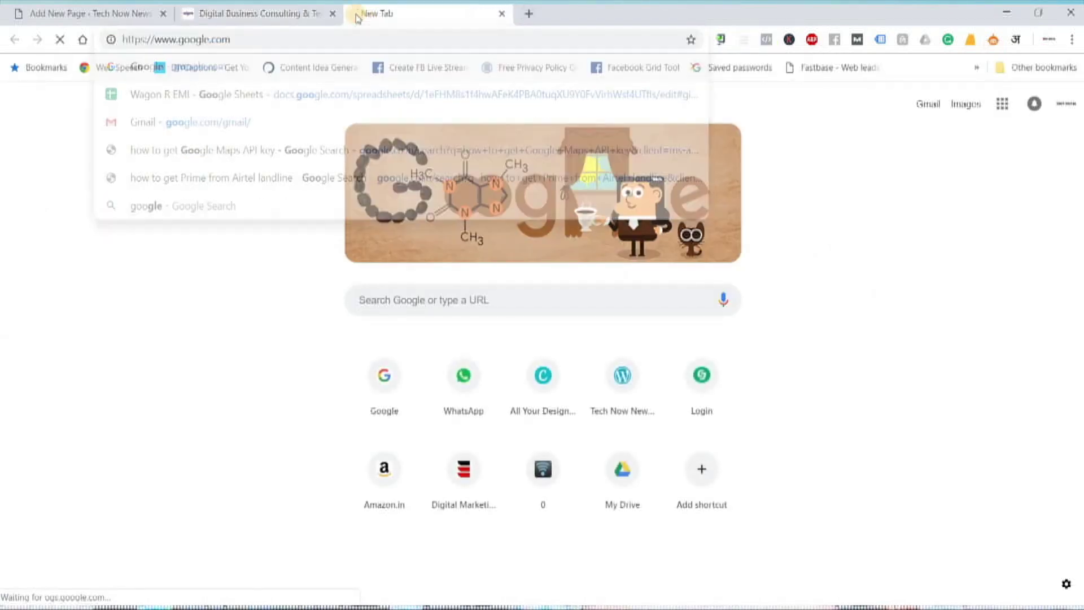
- Search Google Images for 'digital marketing' and preview the Reaching digital marketing maturity image
{"action": "left_click", "coordinate": [953, 77]}
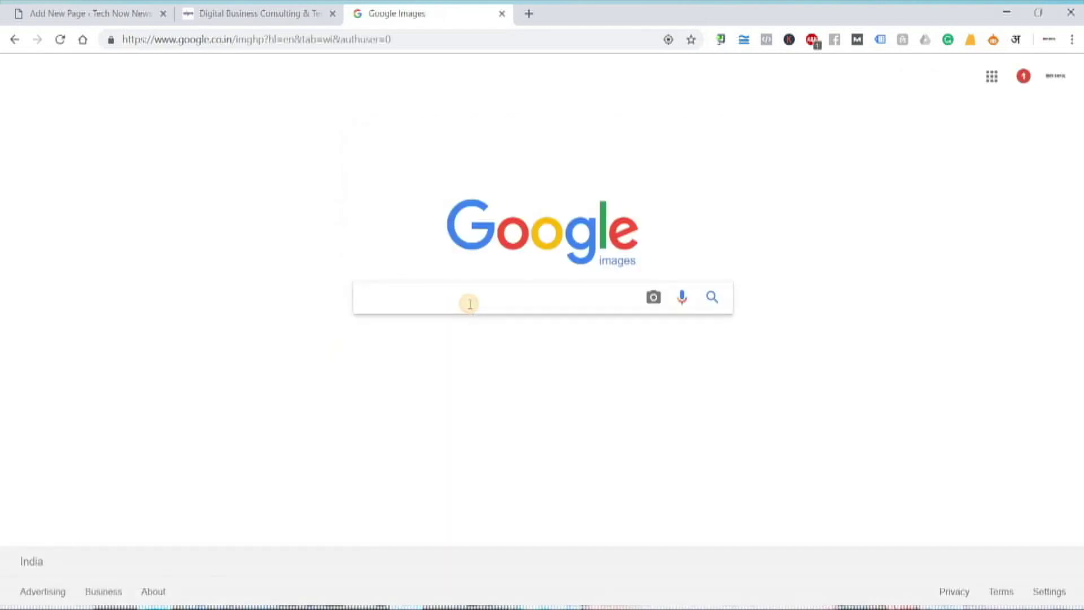
{"action": "type", "text": "digital"}
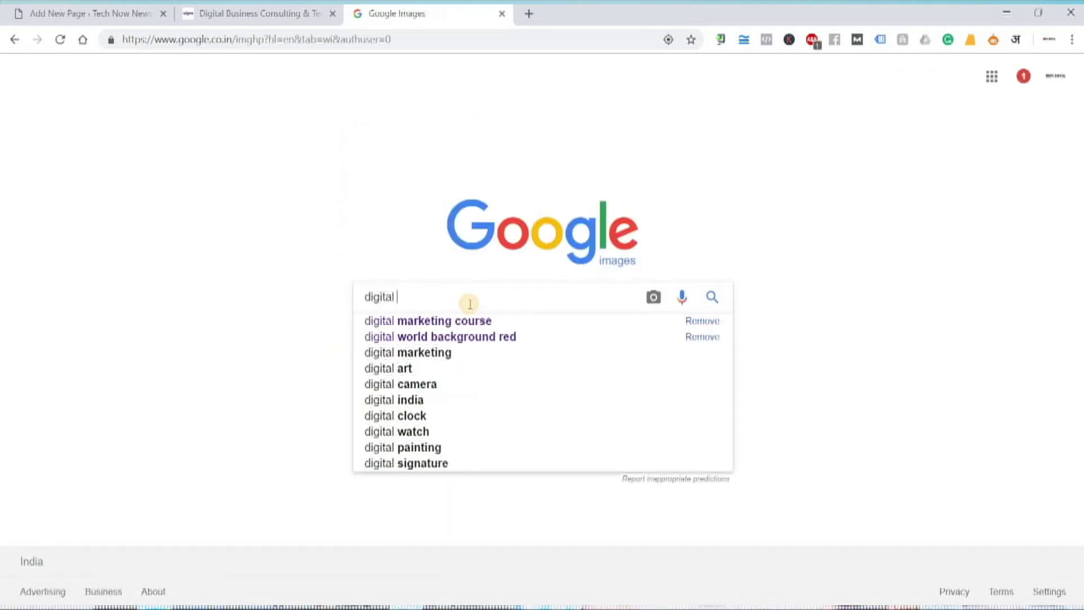
{"action": "key", "text": "Down"}
{"action": "key", "text": "Down"}
{"action": "key", "text": "Down"}
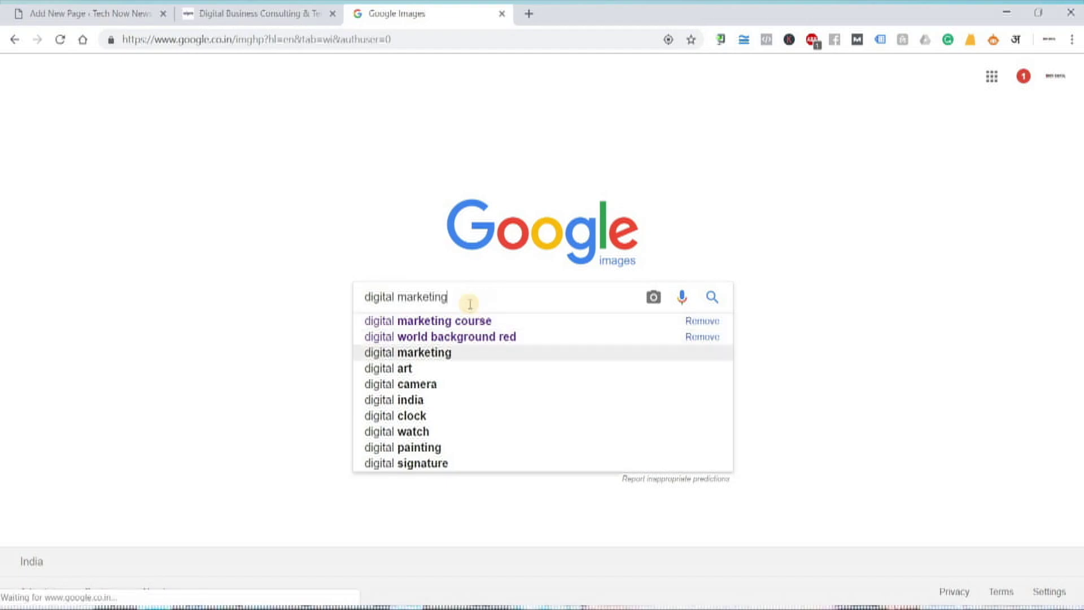
{"action": "key", "text": "Return"}
{"action": "scroll", "coordinate": [717, 415], "scroll_direction": "down", "scroll_amount": 5}
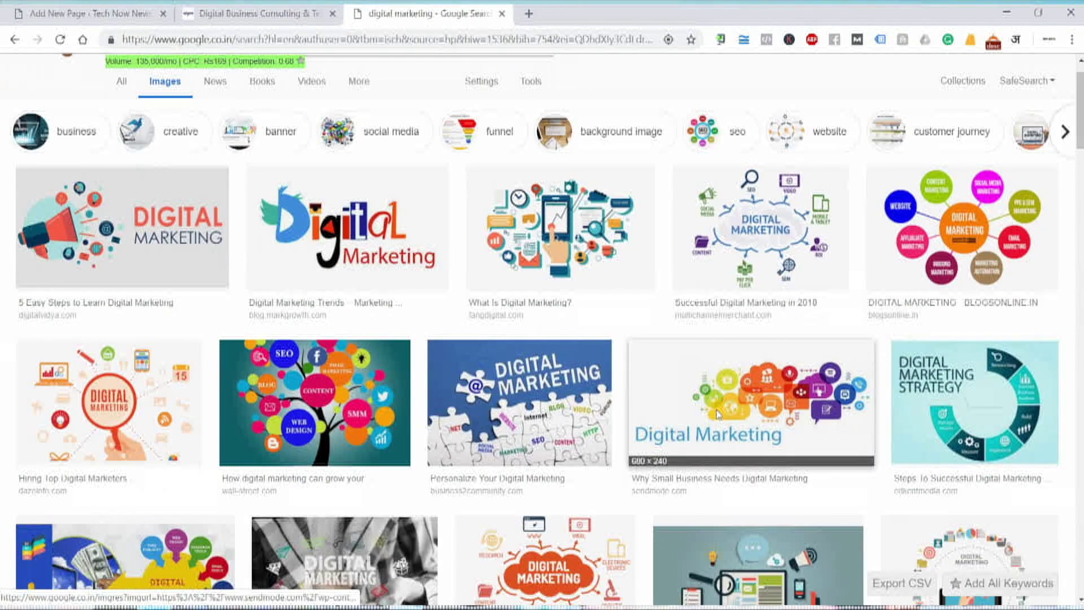
{"action": "scroll", "coordinate": [717, 415], "scroll_direction": "down", "scroll_amount": 5}
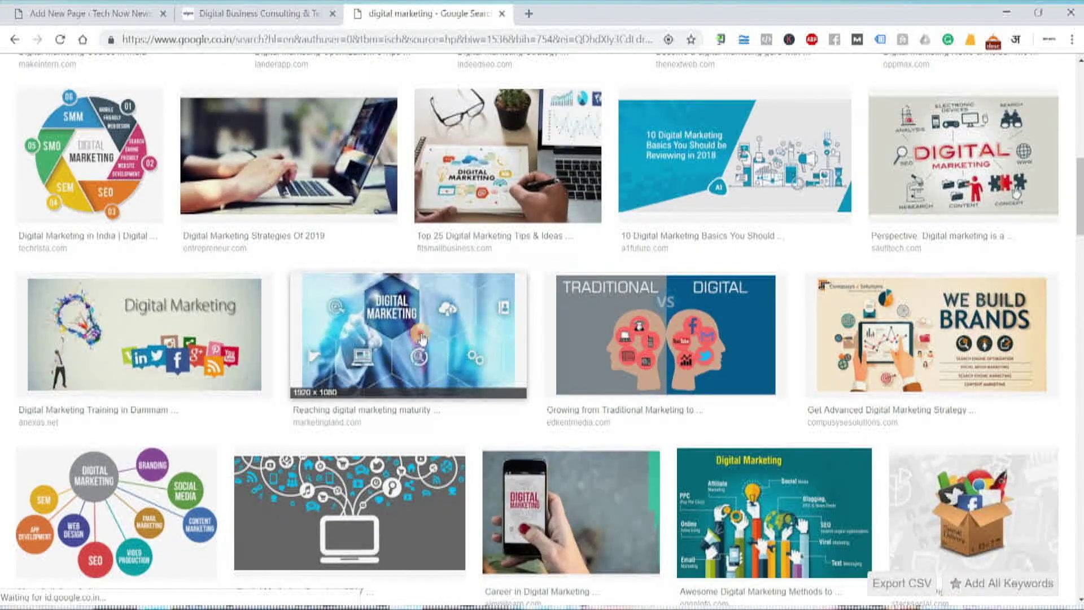
{"action": "left_click", "coordinate": [421, 337]}
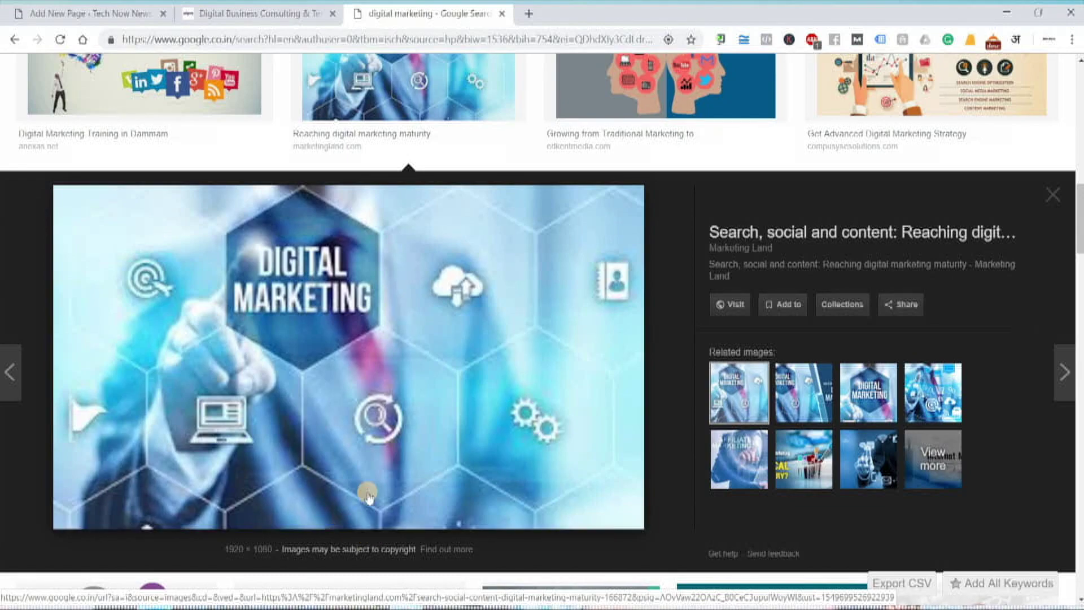
{"action": "right_click", "coordinate": [394, 294]}
- Open the Marketing Land article in a new tab and copy its Digital Marketing image address
{"action": "left_click", "coordinate": [455, 302]}
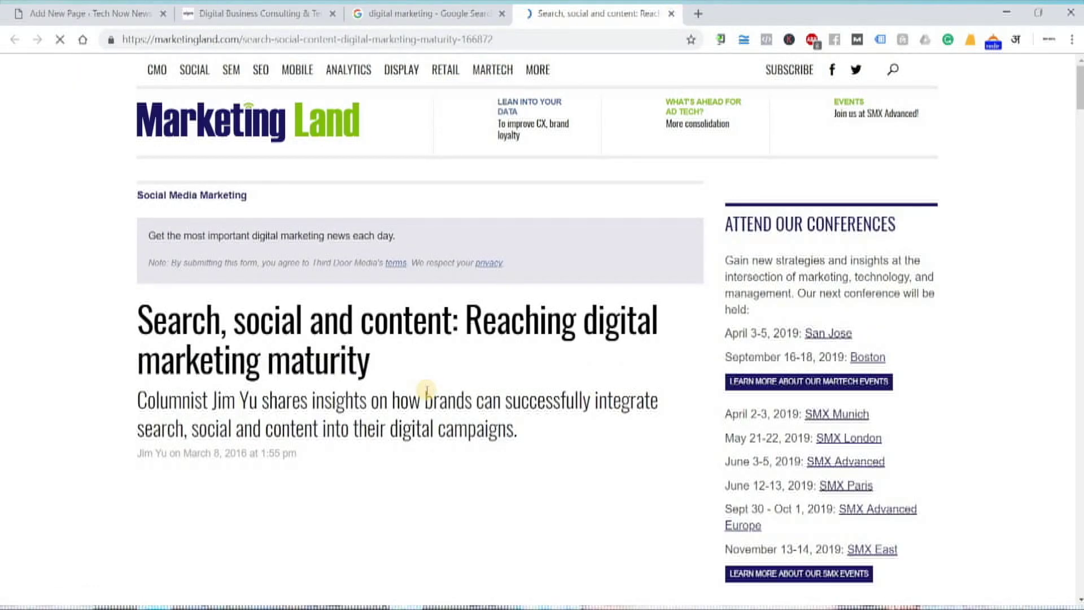
{"action": "scroll", "coordinate": [425, 389], "scroll_direction": "down", "scroll_amount": 5}
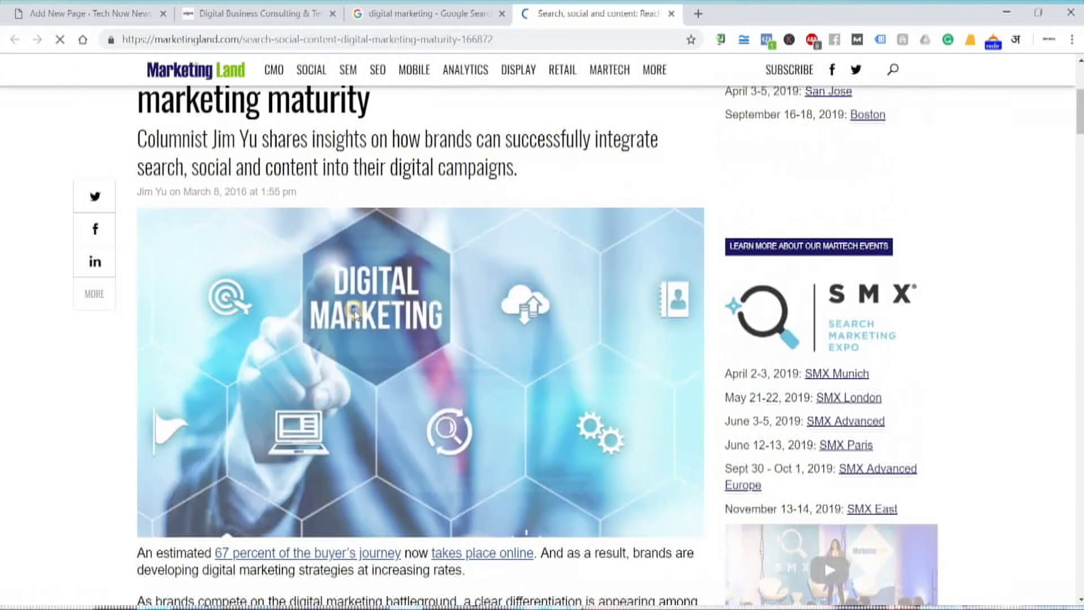
{"action": "right_click", "coordinate": [354, 311]}
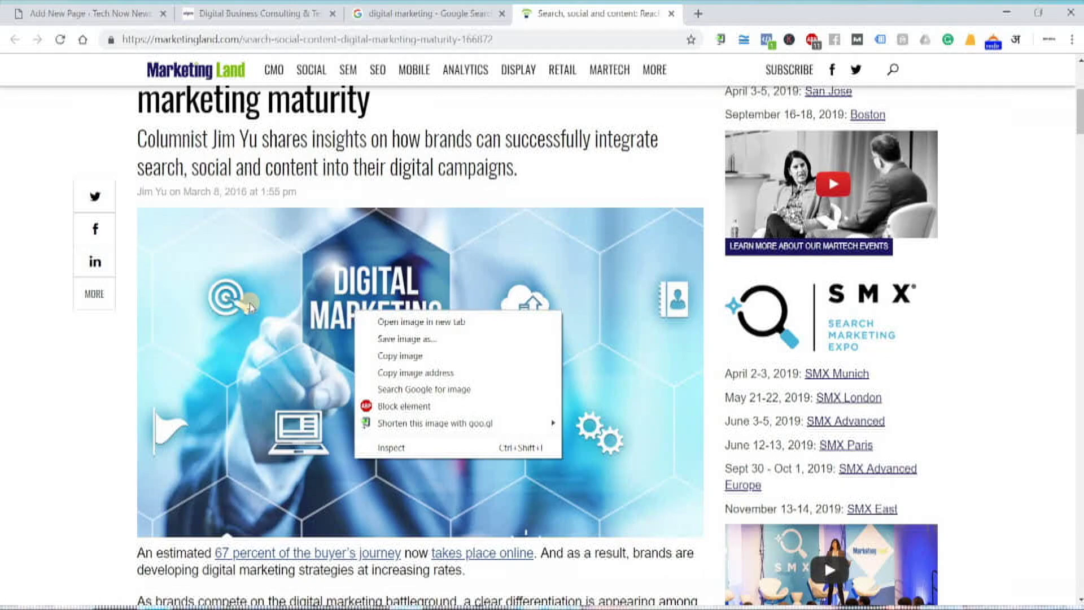
{"action": "left_click", "coordinate": [440, 374]}
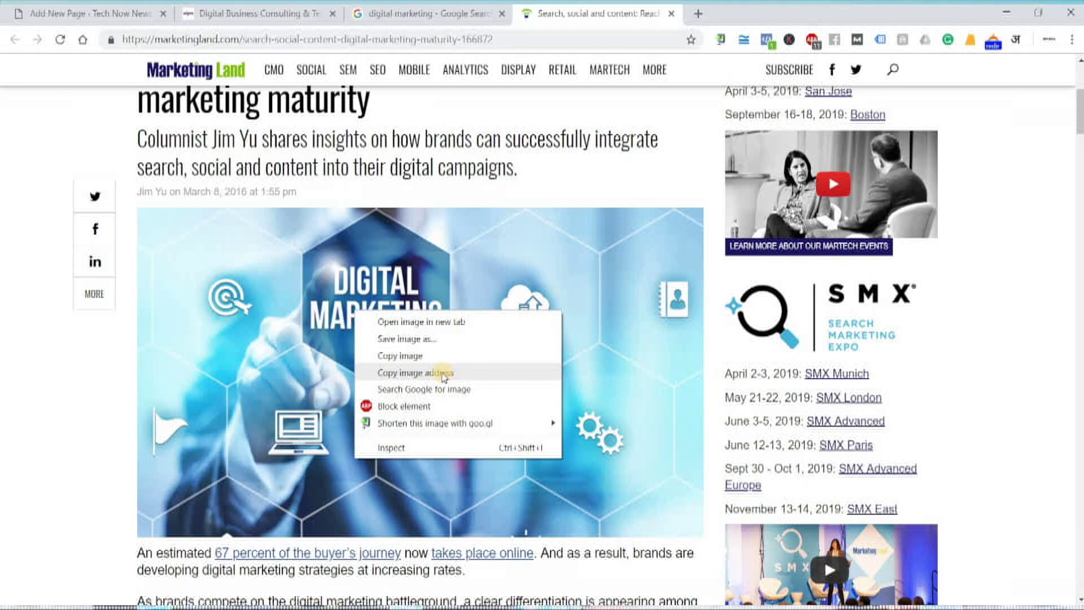
{"action": "left_click", "coordinate": [444, 374]}
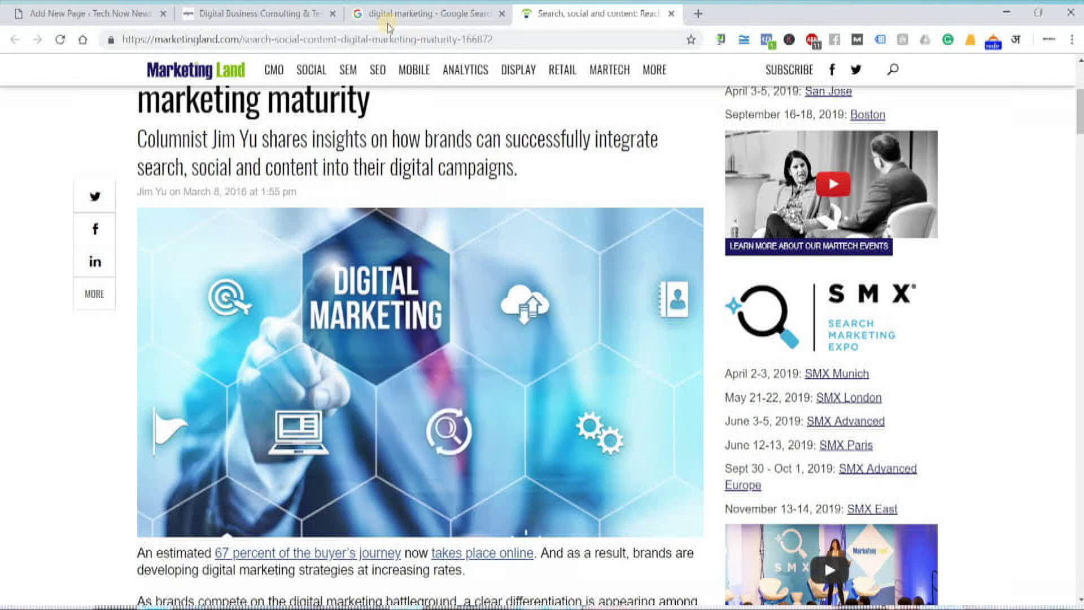
{"action": "left_click", "coordinate": [73, 16]}
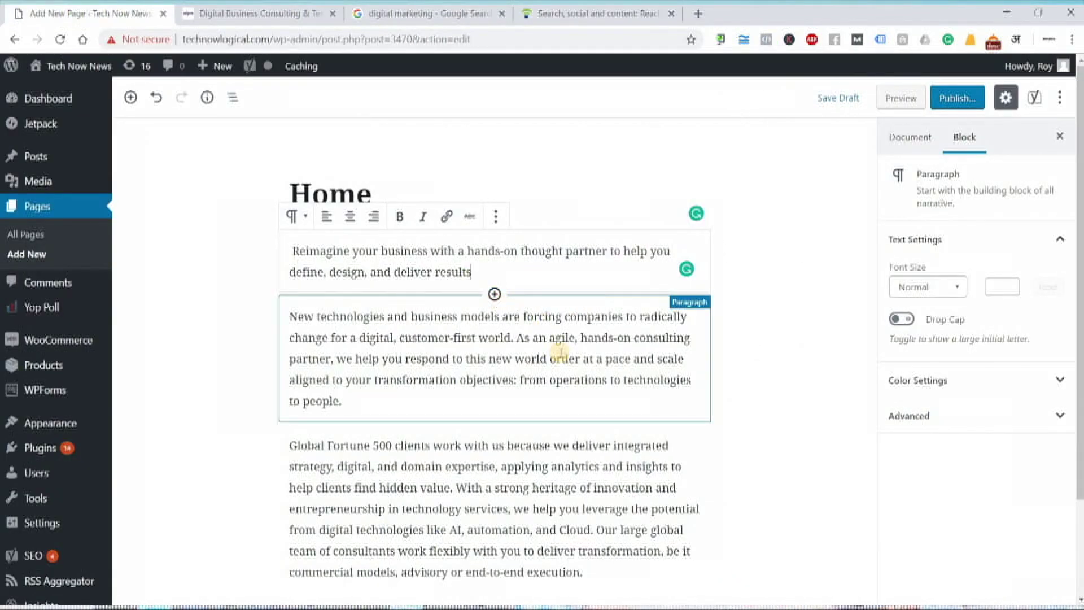
- Insert the Digital Marketing image from its pasted URL below the opening line
{"action": "left_click", "coordinate": [494, 294]}
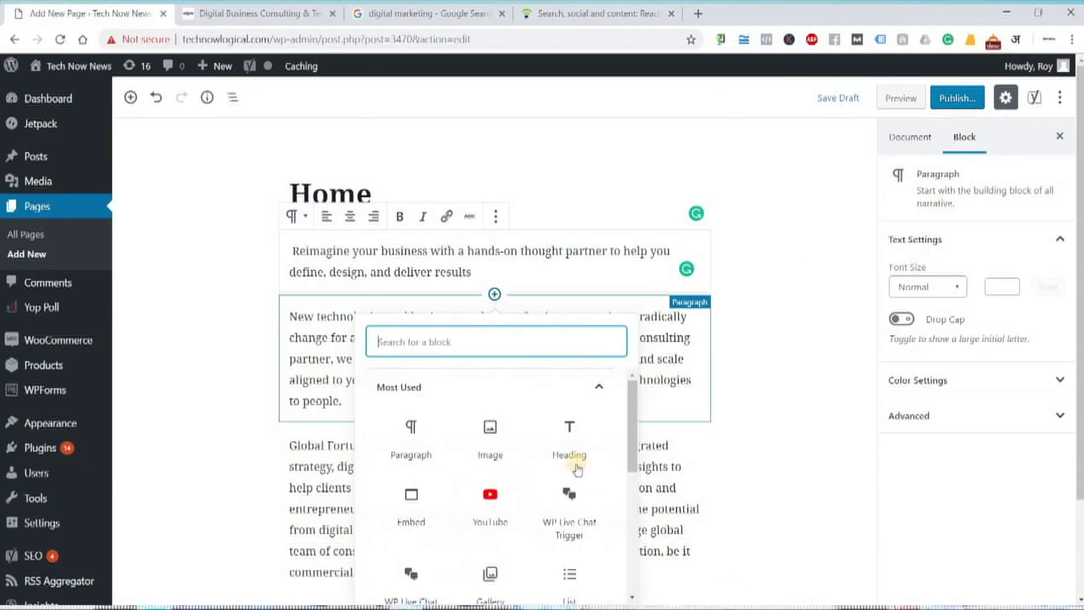
{"action": "left_click", "coordinate": [491, 443]}
{"action": "left_click", "coordinate": [488, 420]}
{"action": "key", "text": "ctrl+v"}
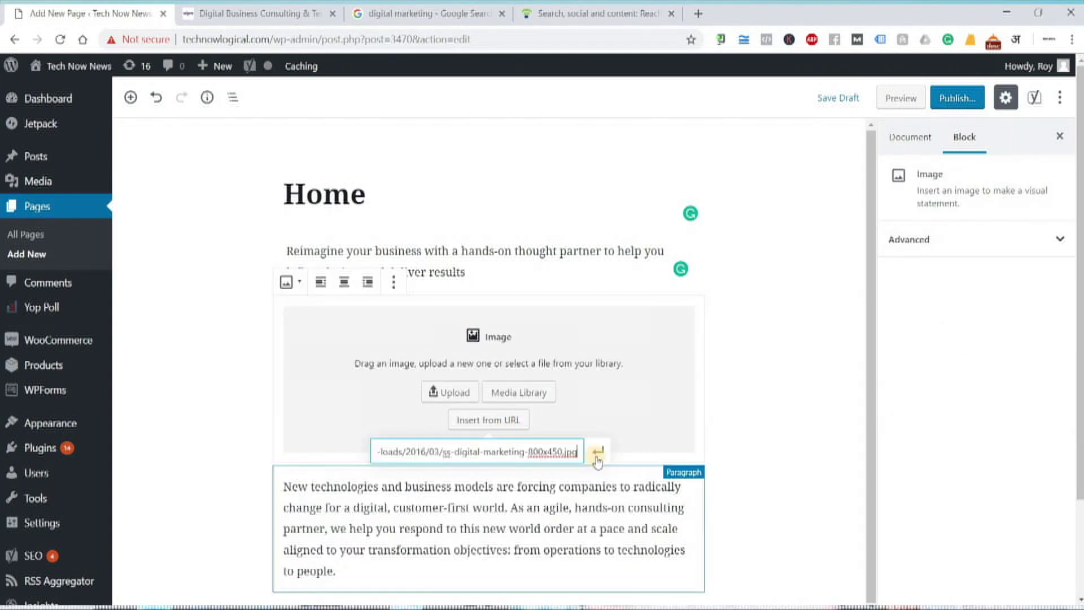
{"action": "left_click", "coordinate": [597, 453]}
{"action": "left_click", "coordinate": [730, 450]}
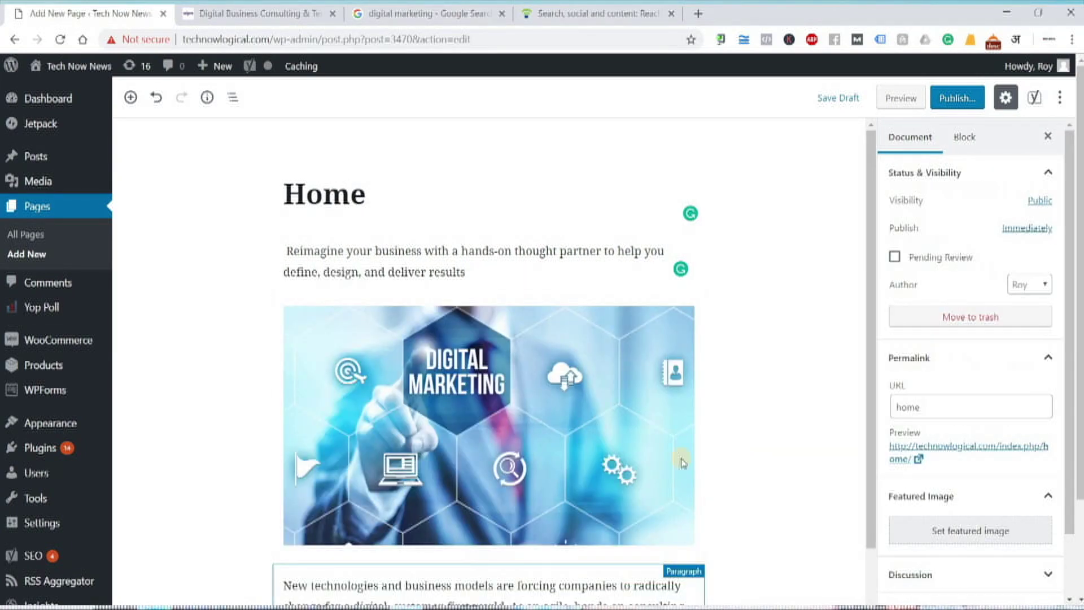
- Add an empty Image block above the Global Fortune paragraph
{"action": "left_click", "coordinate": [196, 408]}
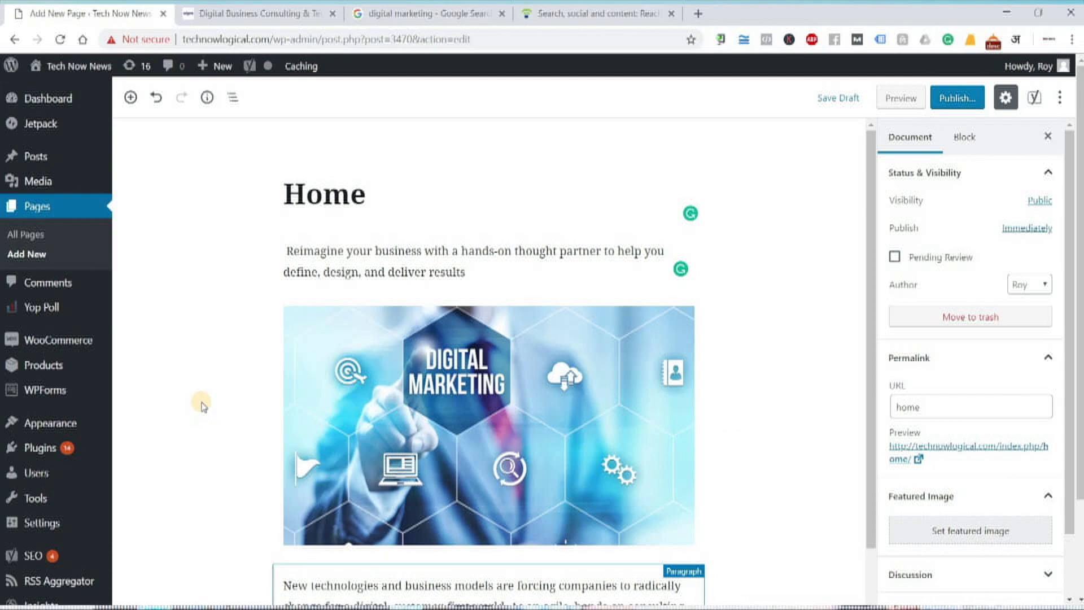
{"action": "scroll", "coordinate": [271, 419], "scroll_direction": "down", "scroll_amount": 4}
{"action": "left_click", "coordinate": [523, 525]}
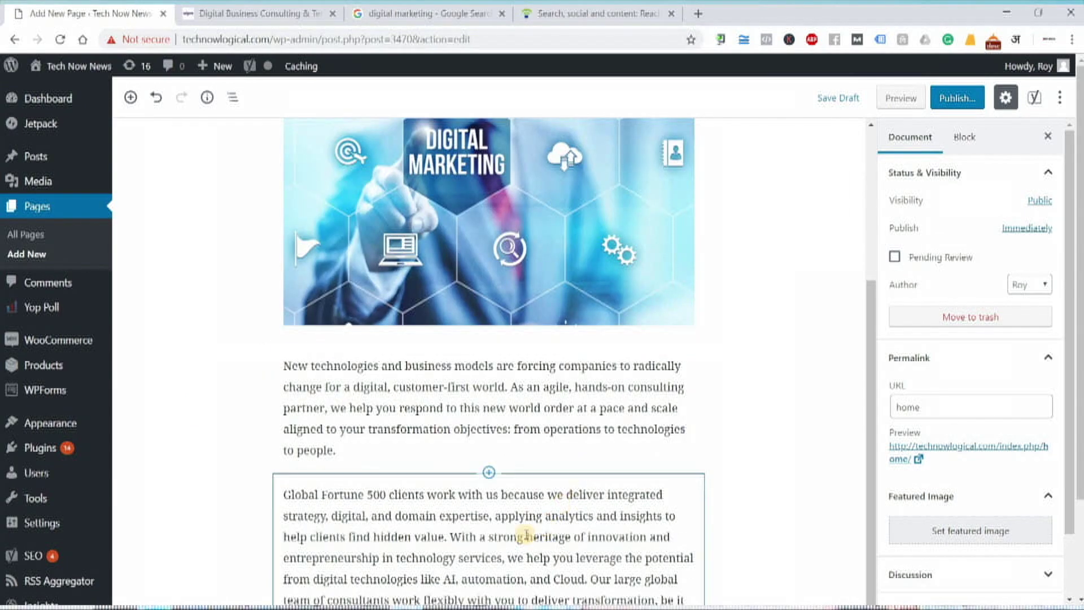
{"action": "left_click", "coordinate": [432, 444]}
{"action": "scroll", "coordinate": [479, 452], "scroll_direction": "down", "scroll_amount": 1}
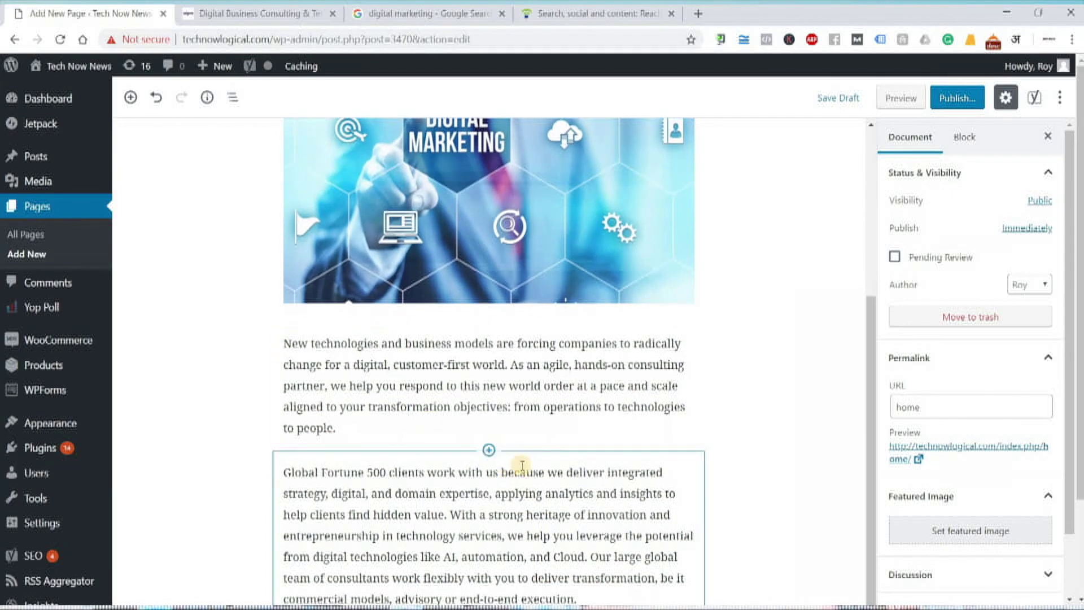
{"action": "left_click", "coordinate": [488, 450]}
{"action": "left_click", "coordinate": [483, 237]}
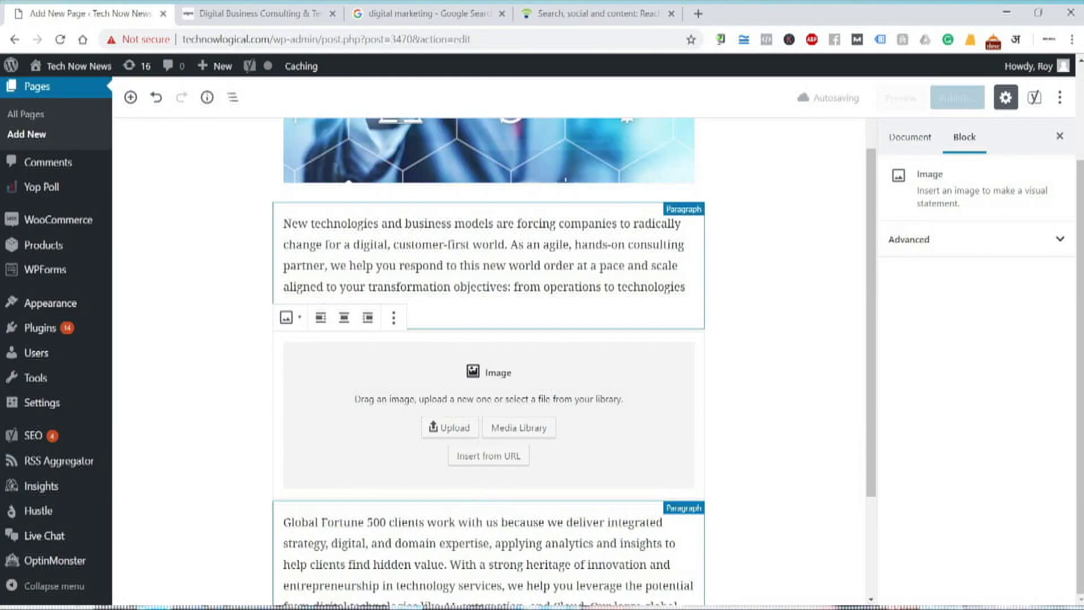
{"action": "key", "text": "ctrl+shift+Tab"}
{"action": "scroll", "coordinate": [601, 259], "scroll_direction": "down", "scroll_amount": 10}
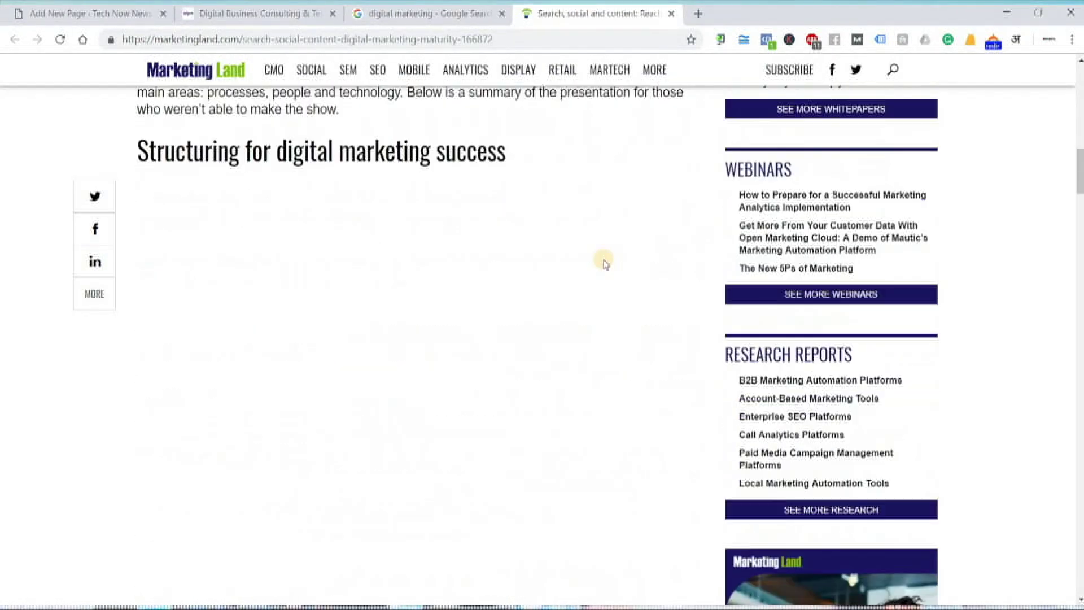
- Find the Scaling Content diagram in the article and copy its image address
{"action": "scroll", "coordinate": [604, 263], "scroll_direction": "down", "scroll_amount": 15}
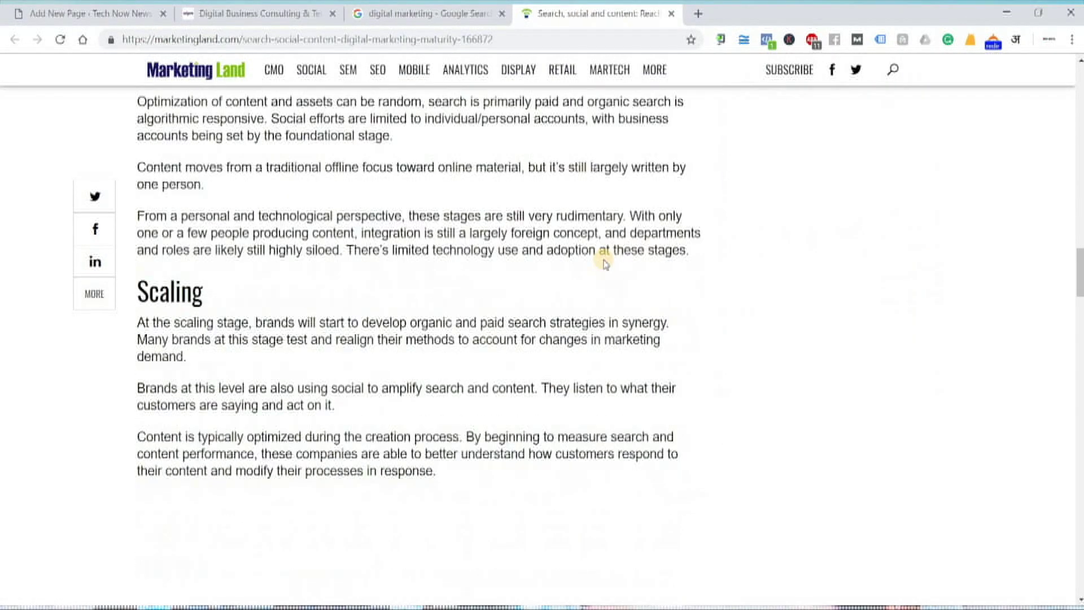
{"action": "scroll", "coordinate": [605, 264], "scroll_direction": "down", "scroll_amount": 8}
{"action": "scroll", "coordinate": [605, 265], "scroll_direction": "up", "scroll_amount": 9}
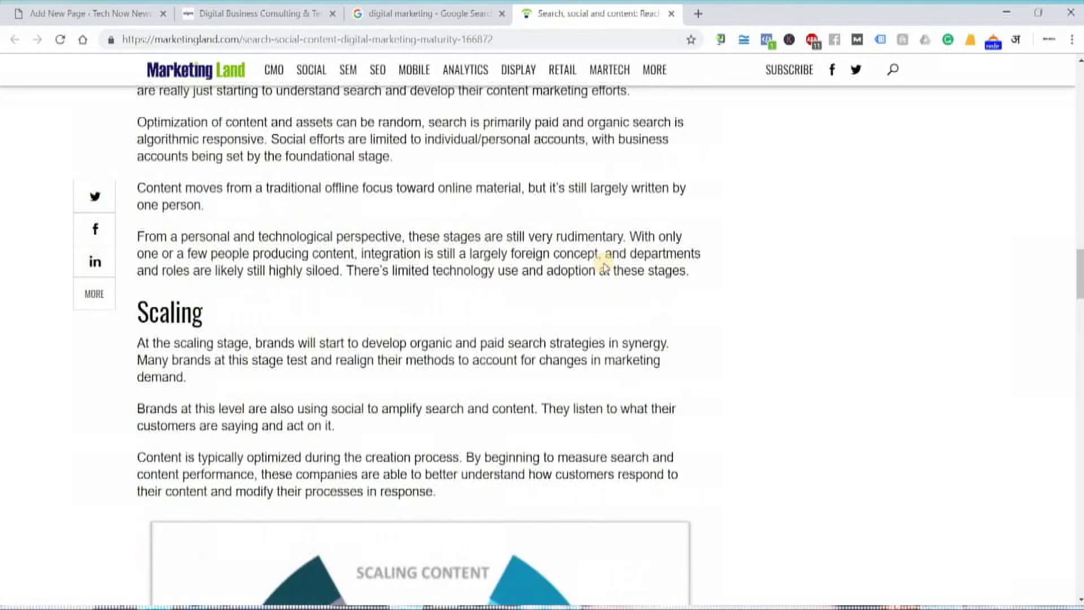
{"action": "scroll", "coordinate": [604, 266], "scroll_direction": "down", "scroll_amount": 6}
{"action": "right_click", "coordinate": [349, 272]}
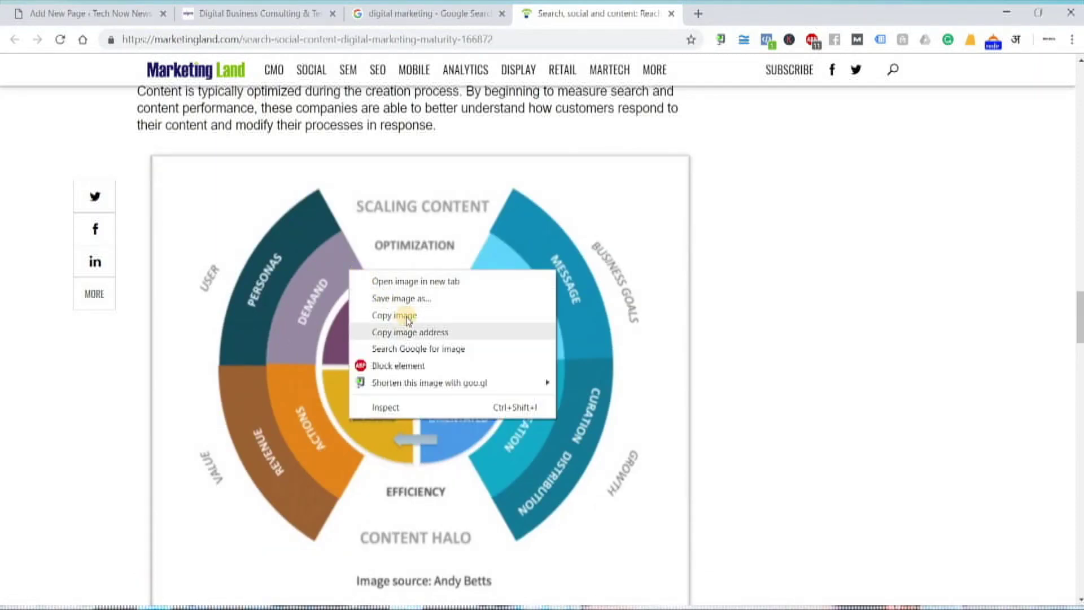
{"action": "left_click", "coordinate": [135, 16]}
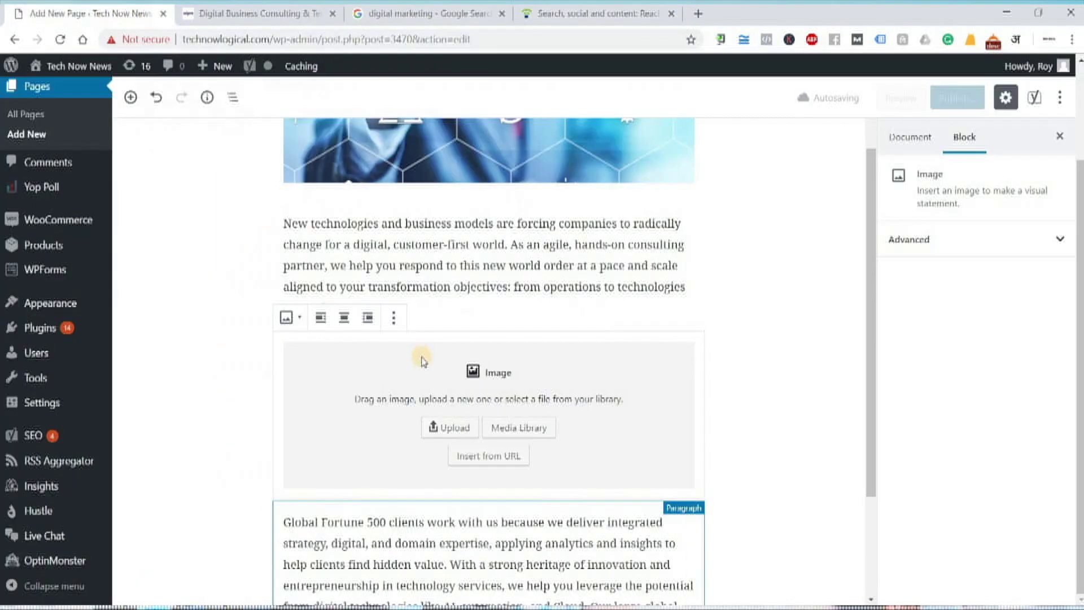
- Load the Scaling Content diagram into the empty image block from its pasted URL
{"action": "left_click", "coordinate": [509, 456]}
{"action": "key", "text": "ctrl+v"}
{"action": "key", "text": "Return"}
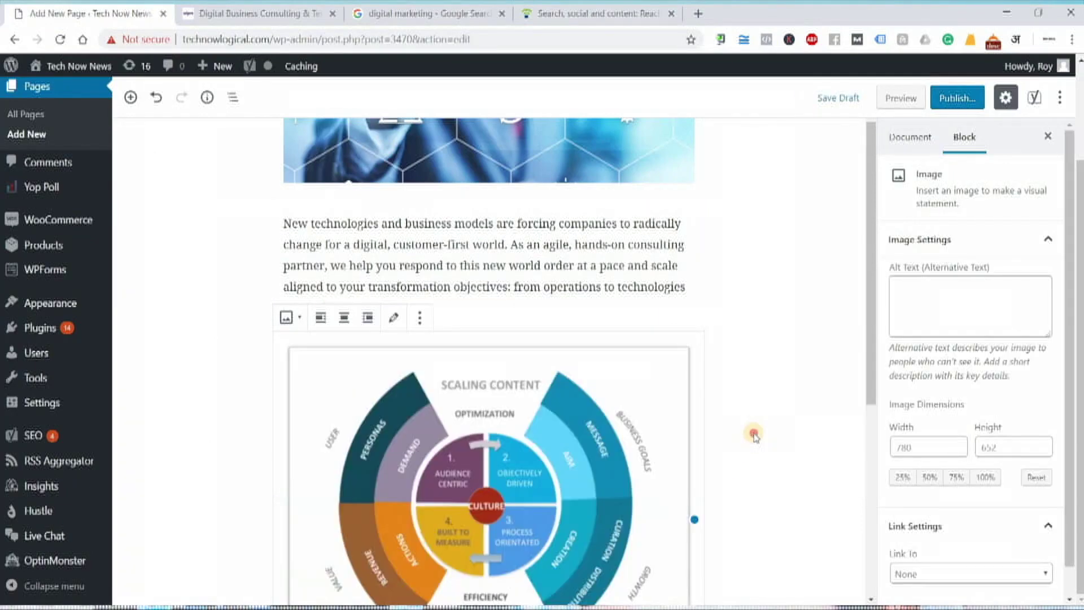
{"action": "left_click", "coordinate": [753, 435]}
{"action": "scroll", "coordinate": [849, 456], "scroll_direction": "down", "scroll_amount": 7}
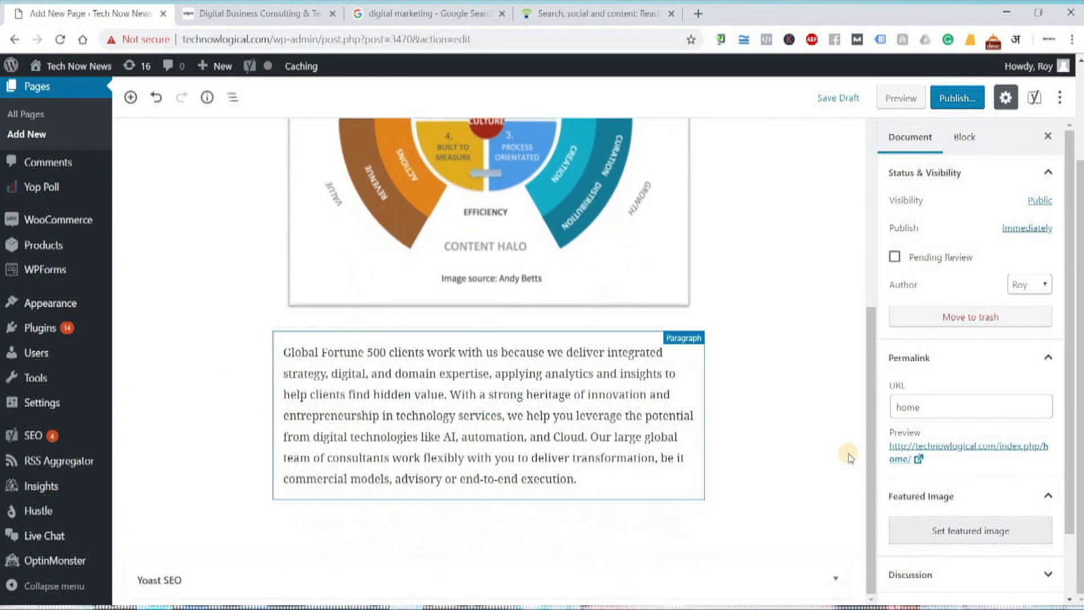
{"action": "scroll", "coordinate": [486, 384], "scroll_direction": "up", "scroll_amount": 9}
{"action": "scroll", "coordinate": [554, 395], "scroll_direction": "down", "scroll_amount": 7}
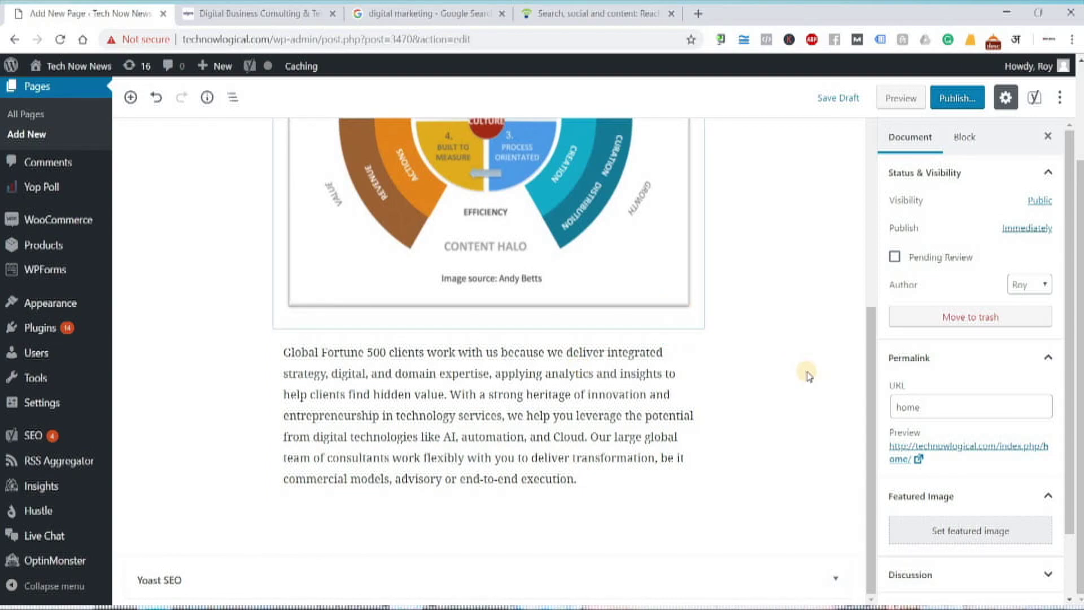
- Review the Home draft's content and open its preview in a separate tab
{"action": "scroll", "coordinate": [805, 370], "scroll_direction": "up", "scroll_amount": 5}
{"action": "scroll", "coordinate": [807, 372], "scroll_direction": "up", "scroll_amount": 5}
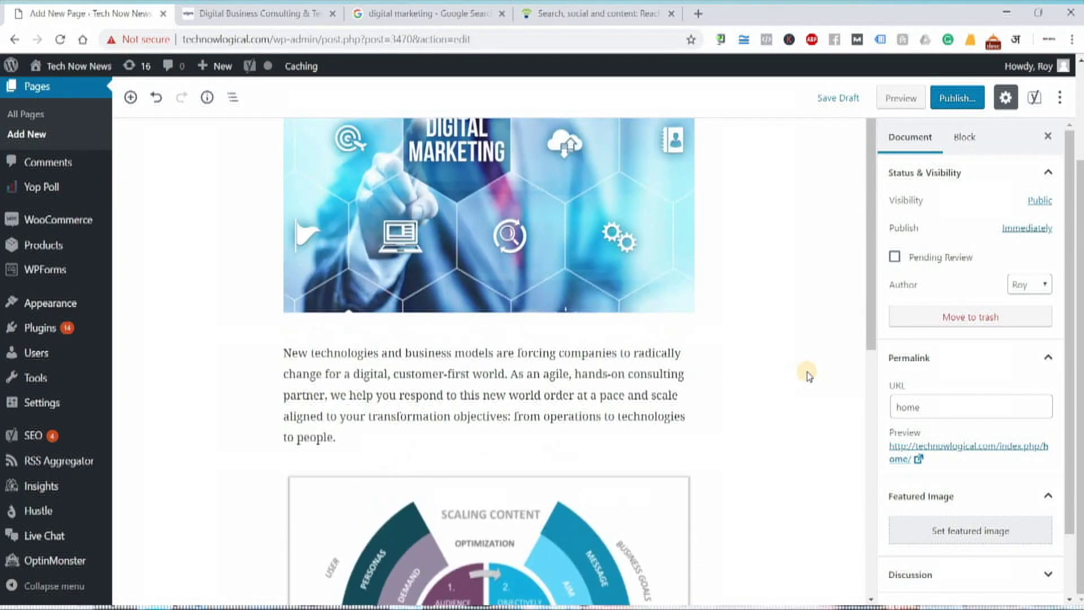
{"action": "scroll", "coordinate": [806, 371], "scroll_direction": "up", "scroll_amount": 2}
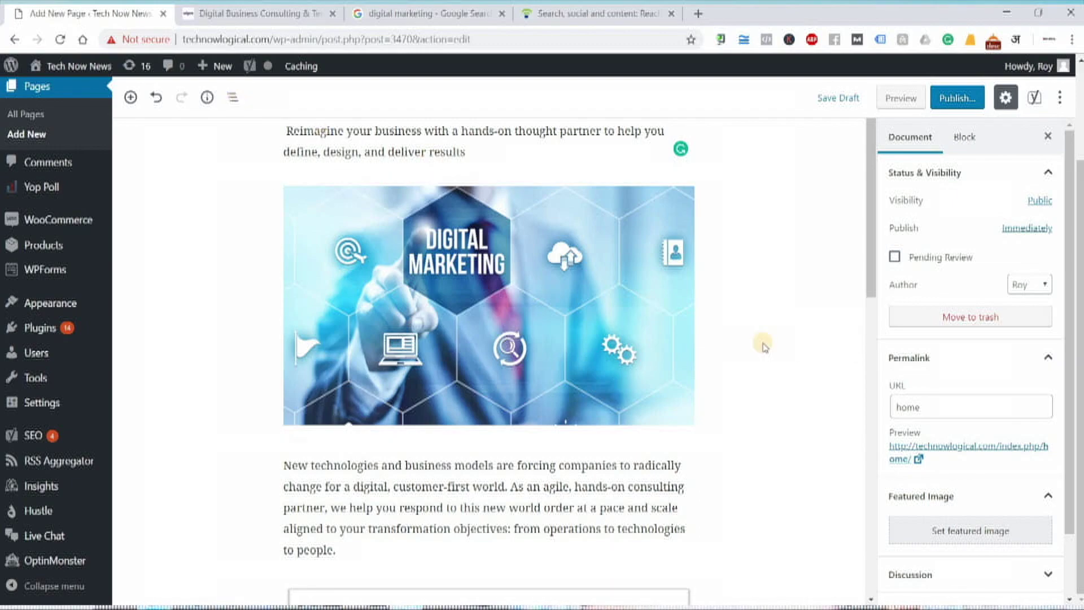
{"action": "scroll", "coordinate": [761, 345], "scroll_direction": "down", "scroll_amount": 5}
{"action": "scroll", "coordinate": [762, 345], "scroll_direction": "down", "scroll_amount": 3}
{"action": "scroll", "coordinate": [762, 345], "scroll_direction": "up", "scroll_amount": 6}
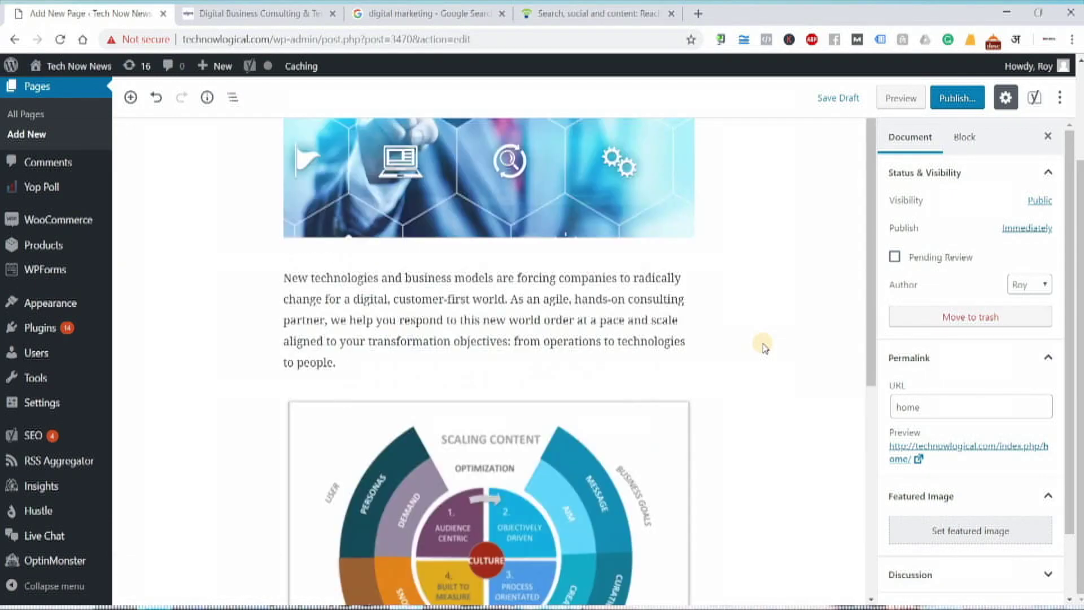
{"action": "left_click", "coordinate": [897, 102]}
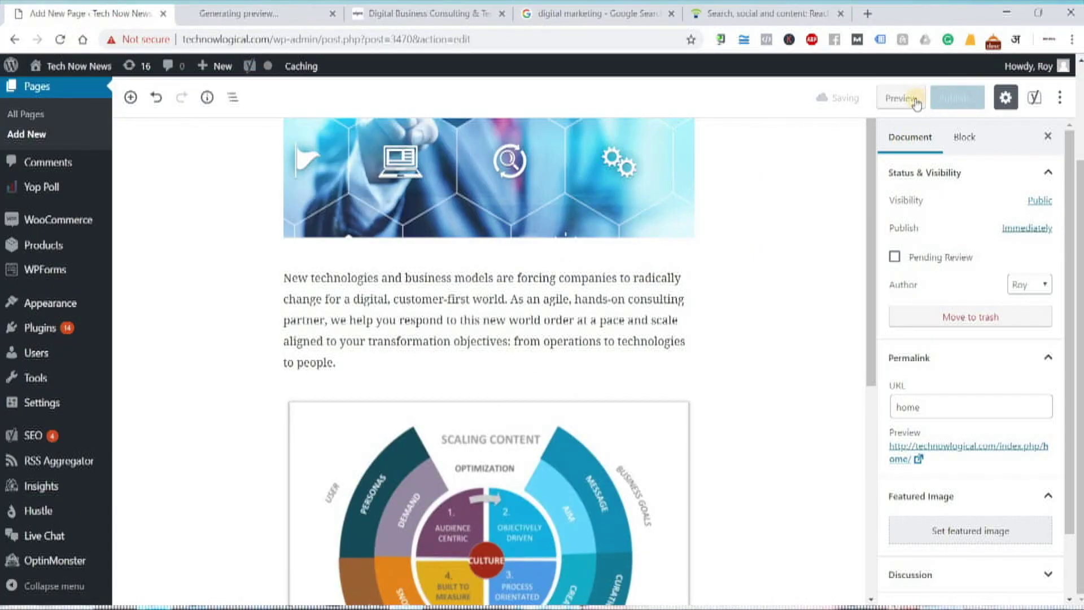
{"action": "left_click", "coordinate": [269, 13]}
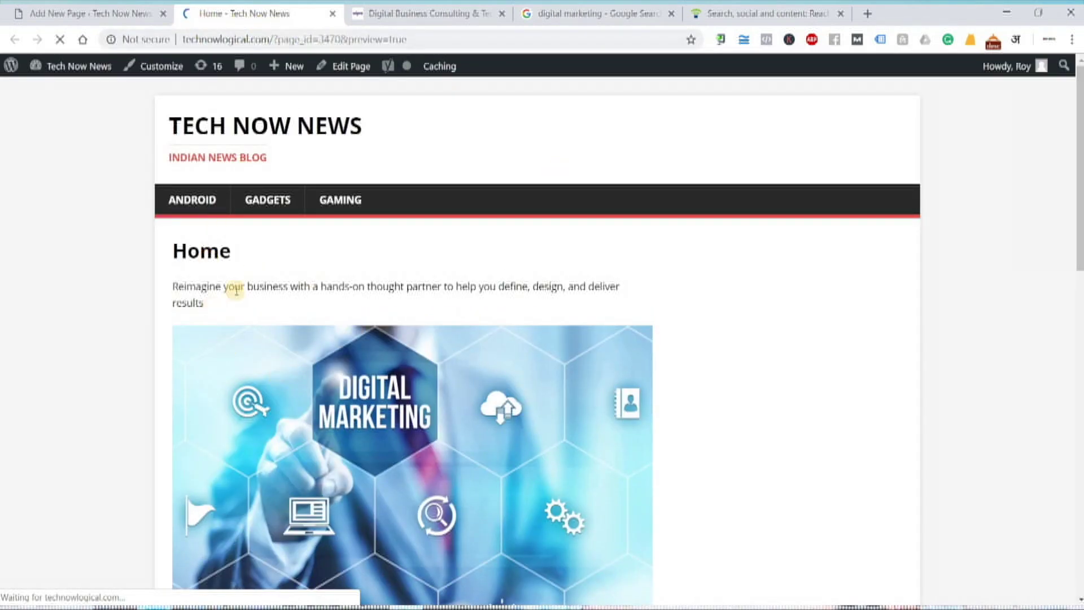
- Scroll through the Home page preview's text, images and diagram, then close the preview
{"action": "scroll", "coordinate": [513, 429], "scroll_direction": "down", "scroll_amount": 12}
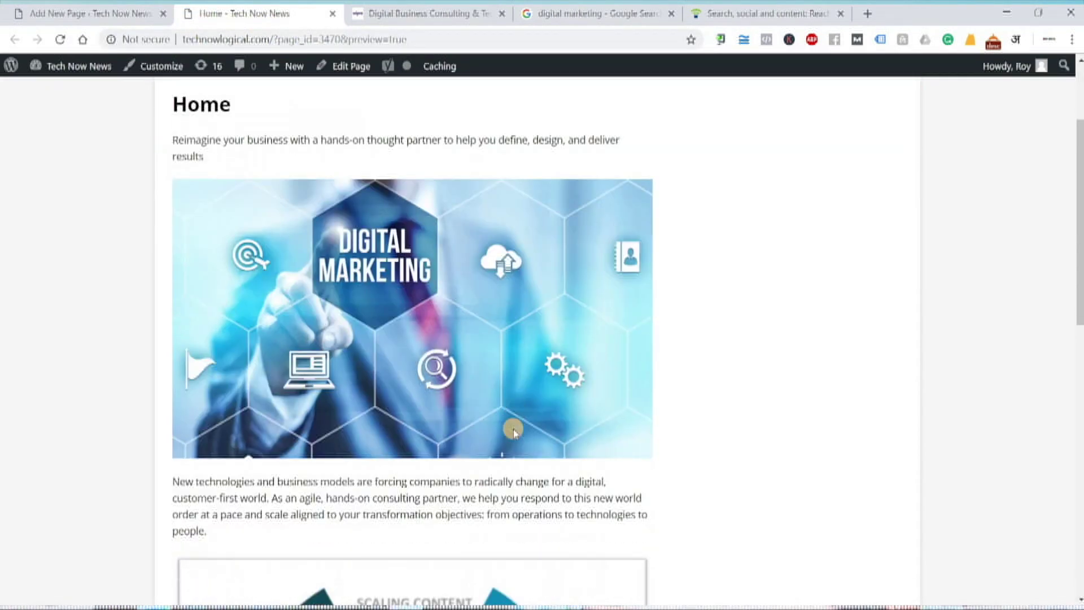
{"action": "scroll", "coordinate": [518, 422], "scroll_direction": "down", "scroll_amount": 1}
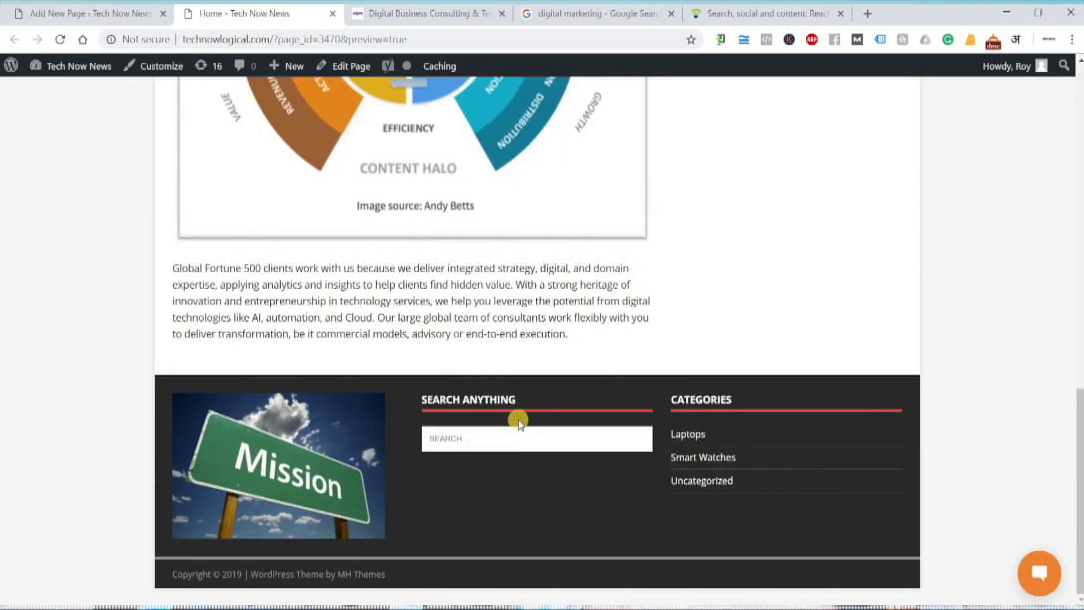
{"action": "scroll", "coordinate": [516, 417], "scroll_direction": "up", "scroll_amount": 13}
{"action": "scroll", "coordinate": [472, 391], "scroll_direction": "up", "scroll_amount": 1}
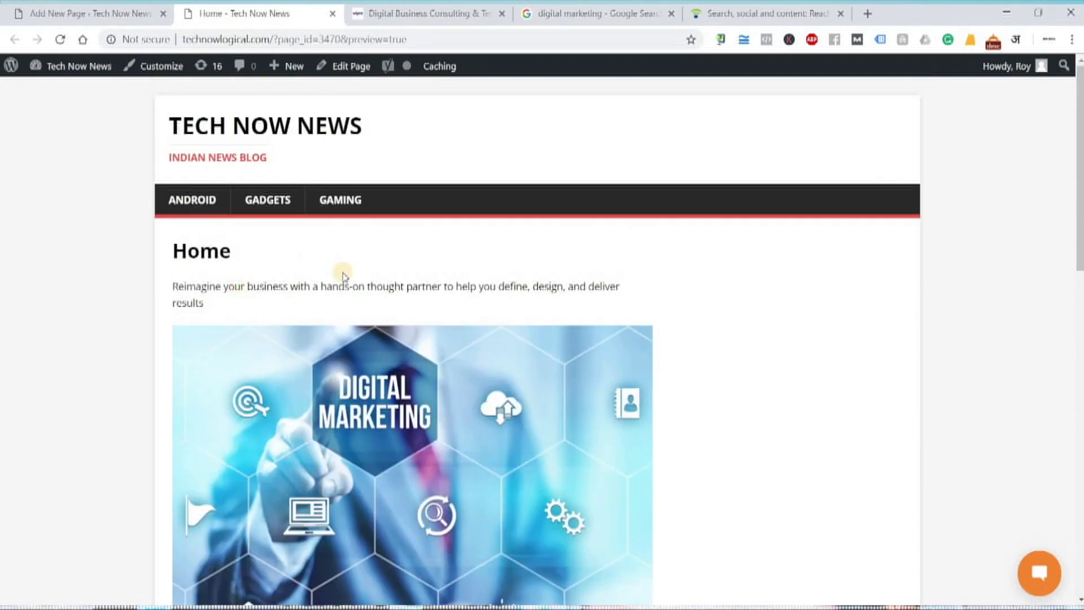
{"action": "scroll", "coordinate": [599, 427], "scroll_direction": "down", "scroll_amount": 12}
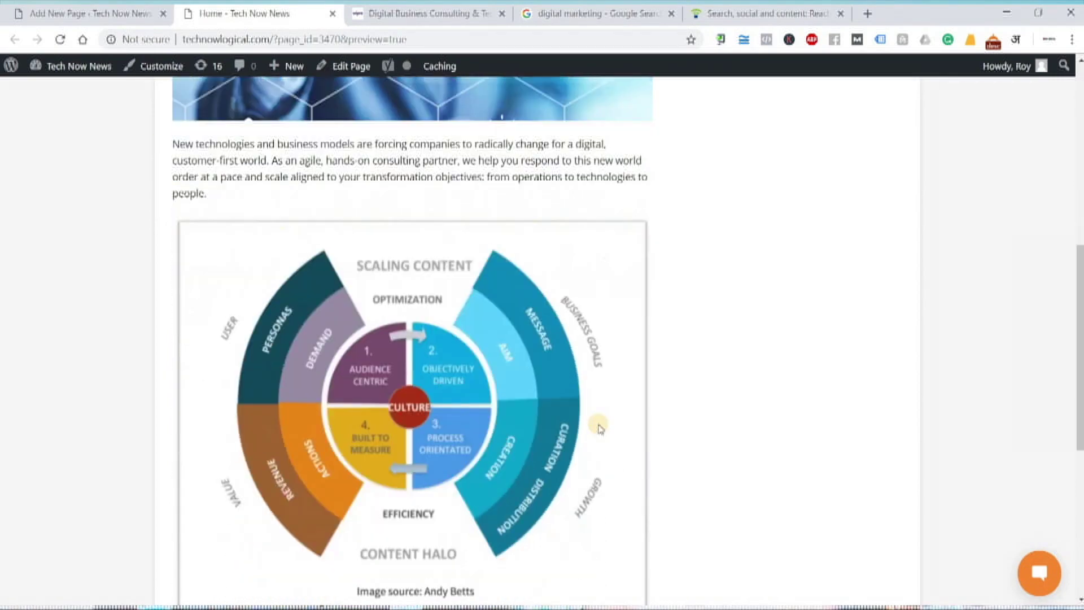
{"action": "scroll", "coordinate": [507, 370], "scroll_direction": "up", "scroll_amount": 12}
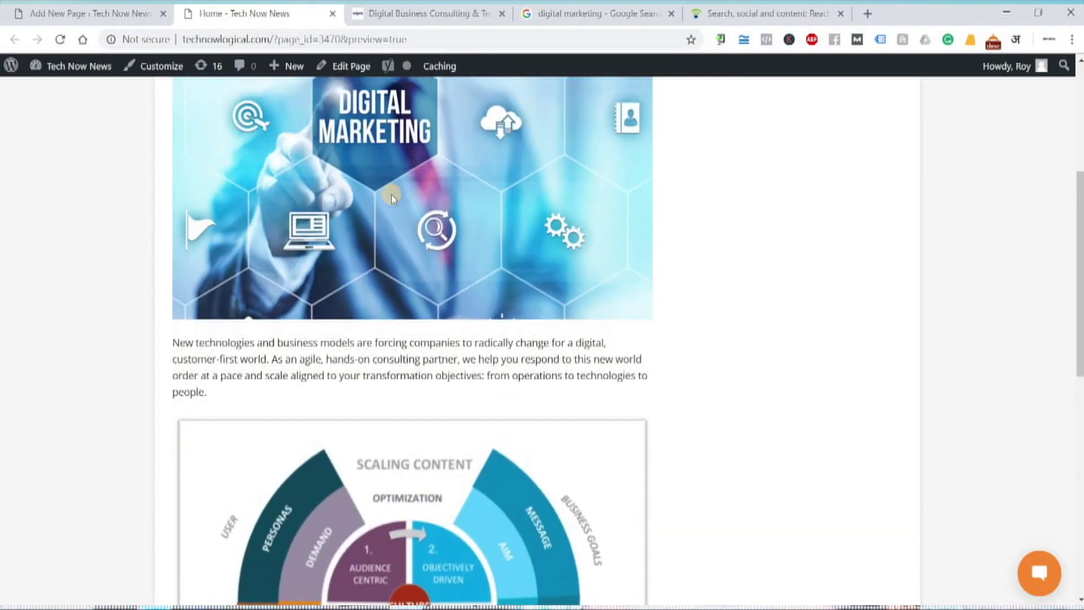
{"action": "scroll", "coordinate": [404, 244], "scroll_direction": "down", "scroll_amount": 12}
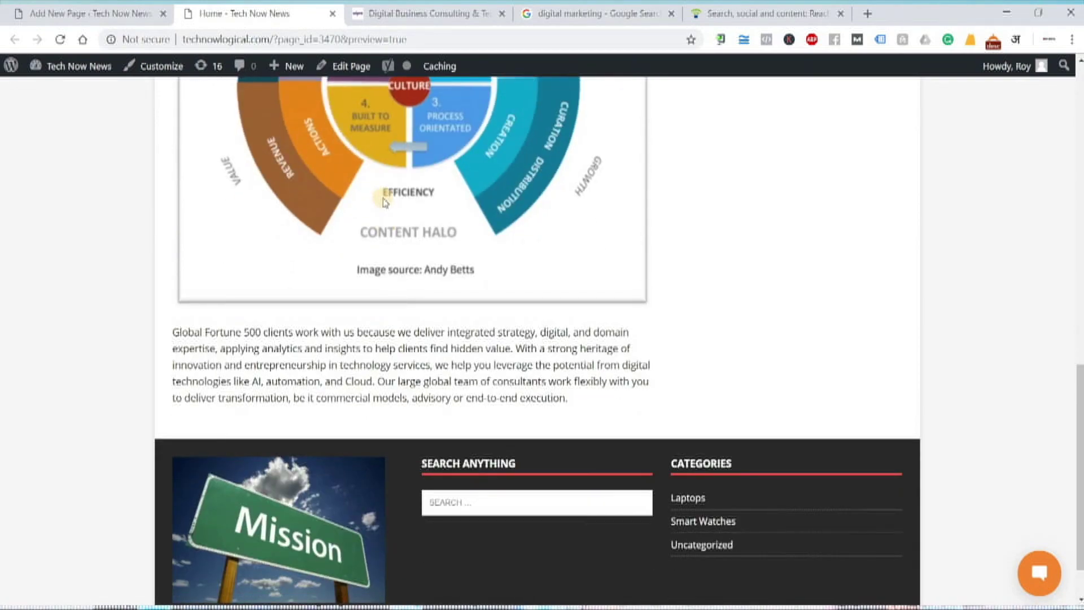
{"action": "scroll", "coordinate": [384, 202], "scroll_direction": "up", "scroll_amount": 12}
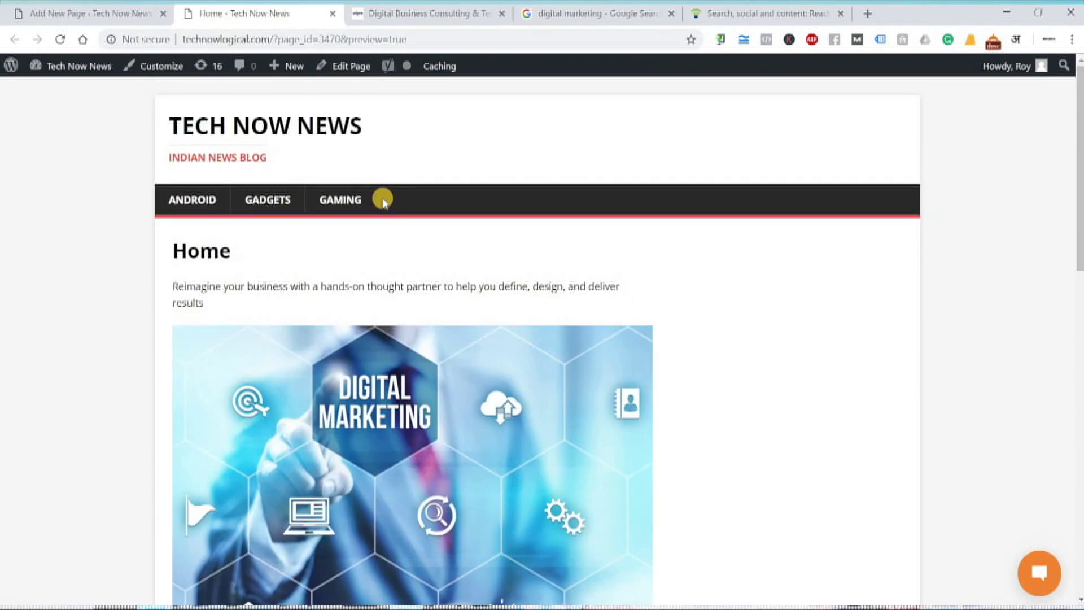
{"action": "scroll", "coordinate": [383, 201], "scroll_direction": "down", "scroll_amount": 5}
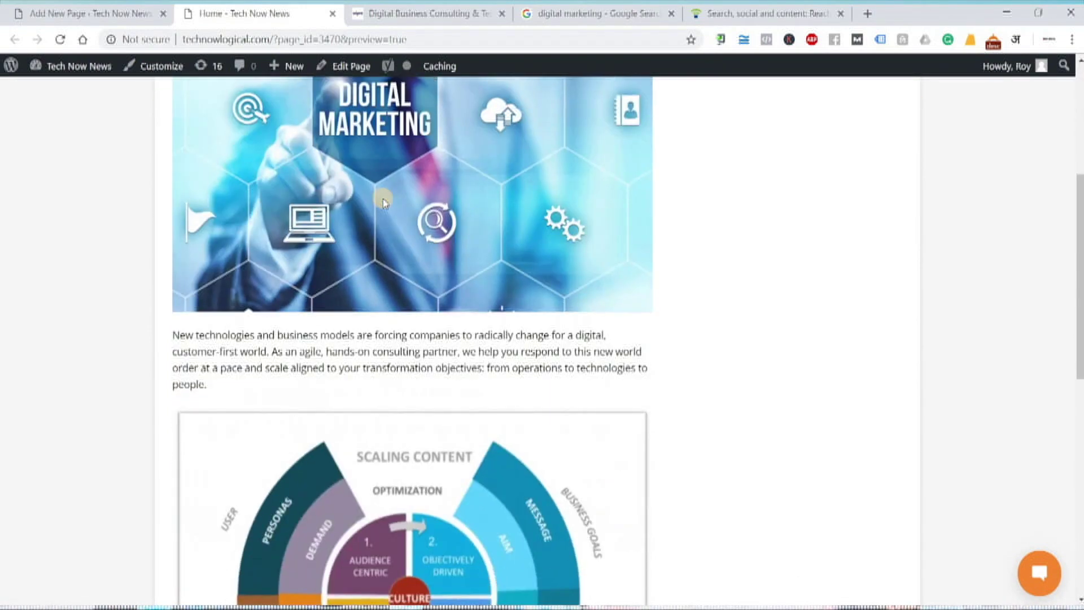
{"action": "scroll", "coordinate": [378, 212], "scroll_direction": "down", "scroll_amount": 6}
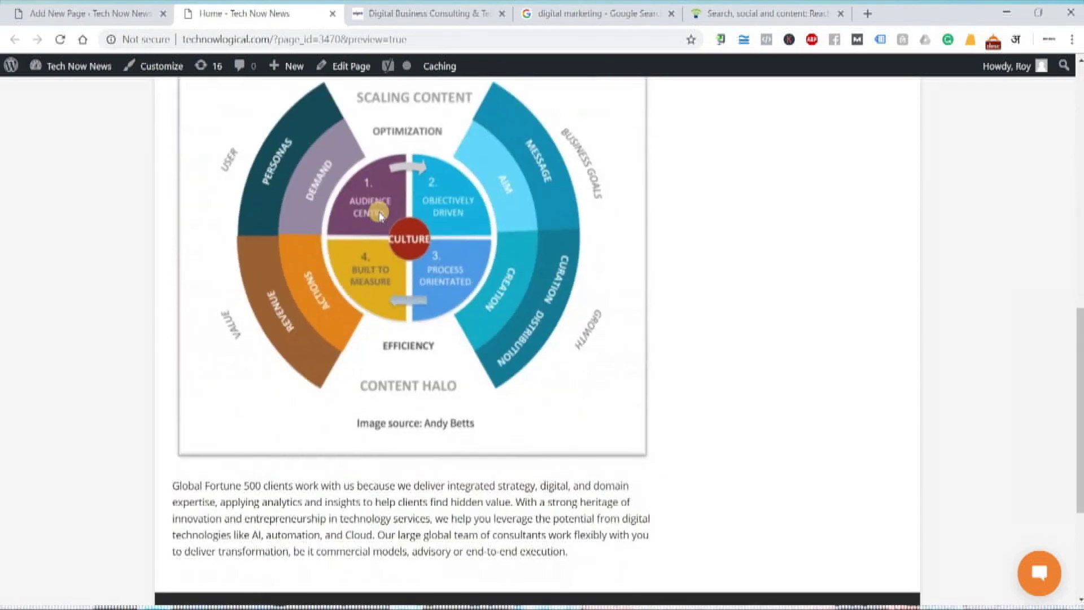
{"action": "scroll", "coordinate": [378, 213], "scroll_direction": "up", "scroll_amount": 7}
{"action": "scroll", "coordinate": [379, 214], "scroll_direction": "up", "scroll_amount": 4}
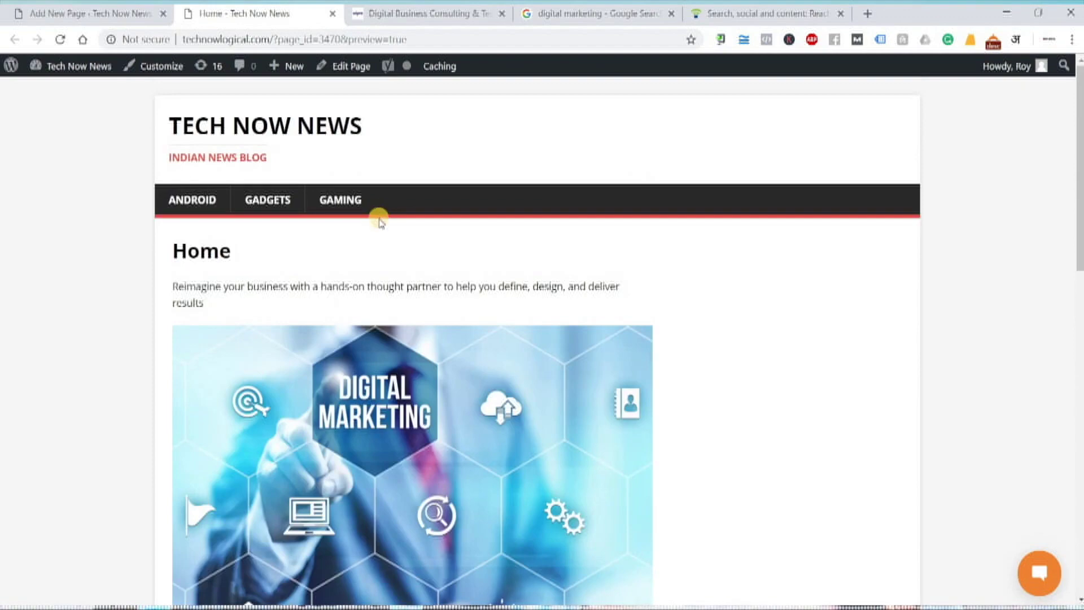
{"action": "scroll", "coordinate": [380, 222], "scroll_direction": "down", "scroll_amount": 15}
{"action": "scroll", "coordinate": [382, 220], "scroll_direction": "up", "scroll_amount": 15}
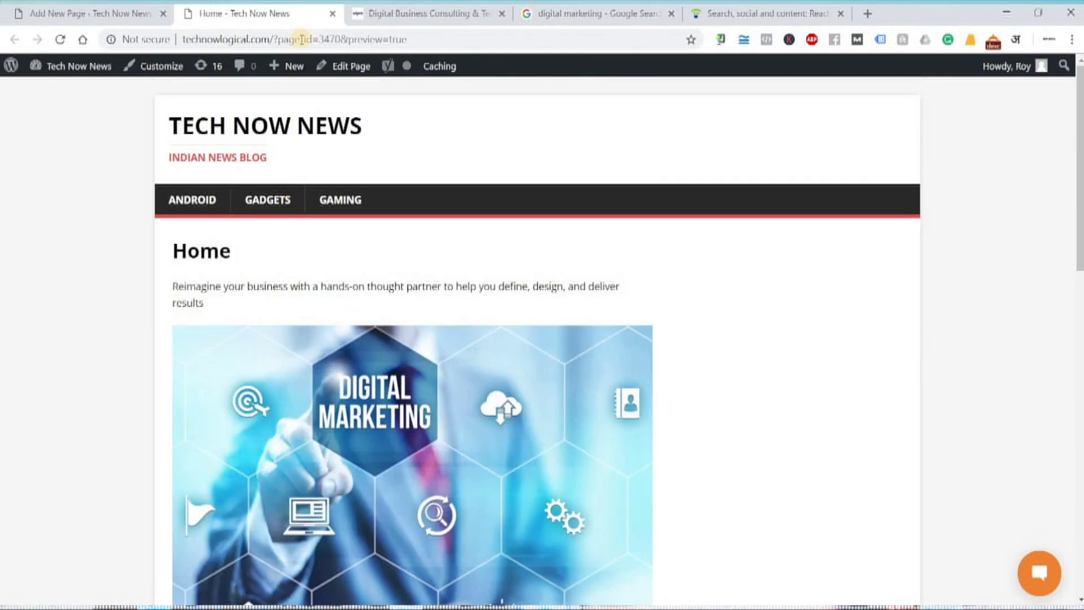
{"action": "left_click", "coordinate": [332, 14]}
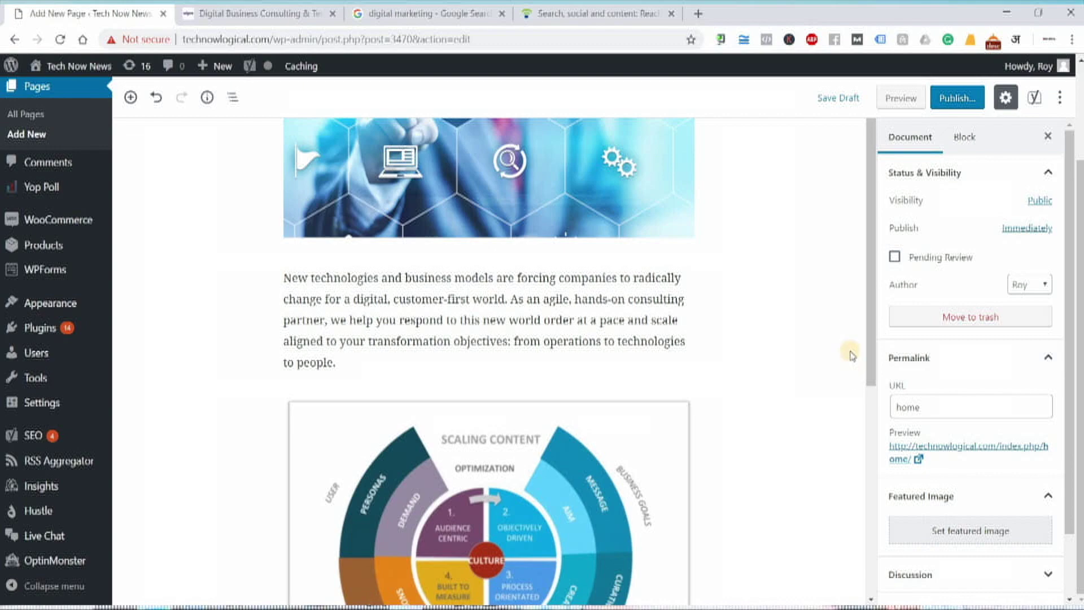
- Publish the Home page, confirming in the pre-publish panel
{"action": "scroll", "coordinate": [851, 355], "scroll_direction": "up", "scroll_amount": 3}
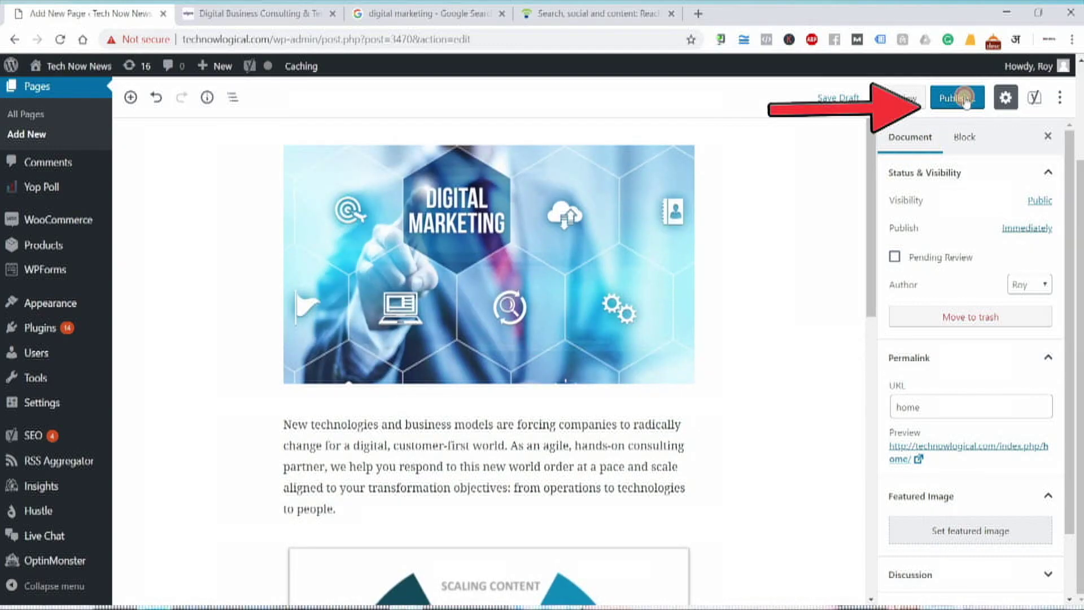
{"action": "left_click", "coordinate": [965, 99]}
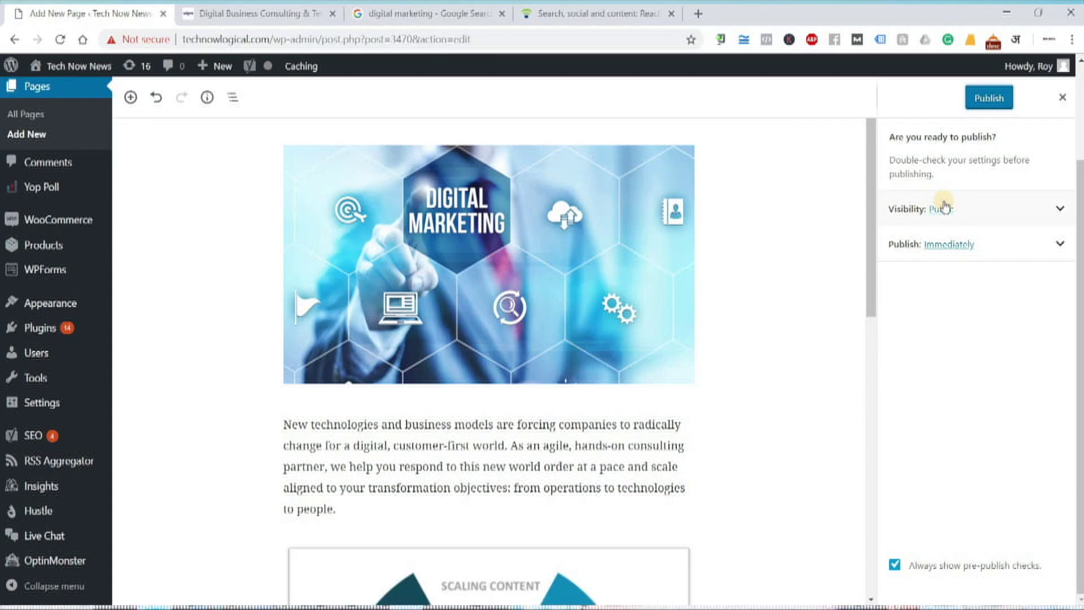
{"action": "left_click", "coordinate": [982, 100]}
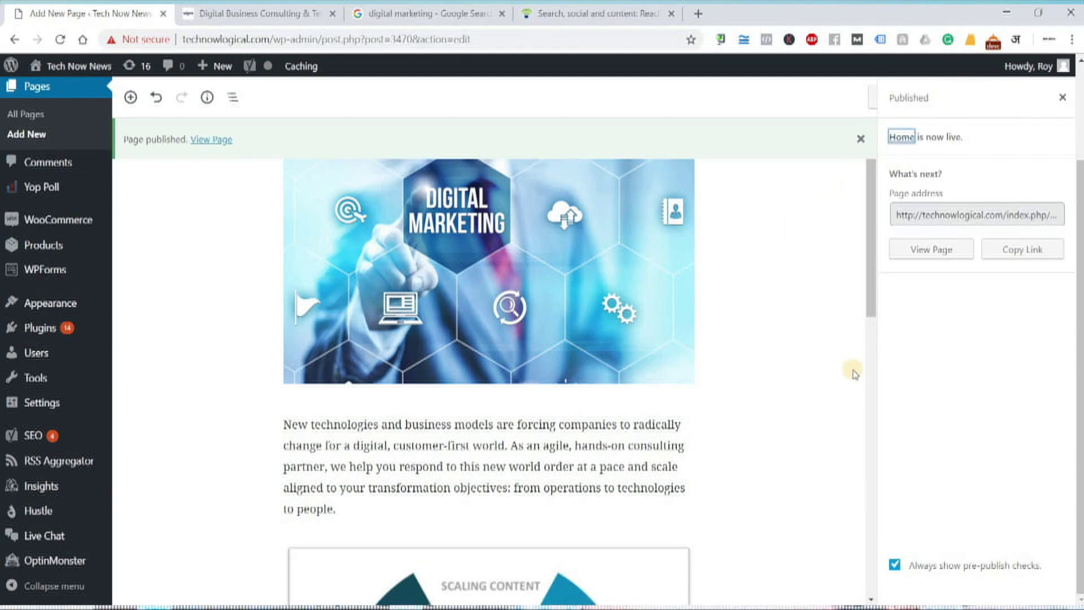
- Check the published page's address, technowlogical.com/index.php
{"action": "left_click", "coordinate": [947, 210]}
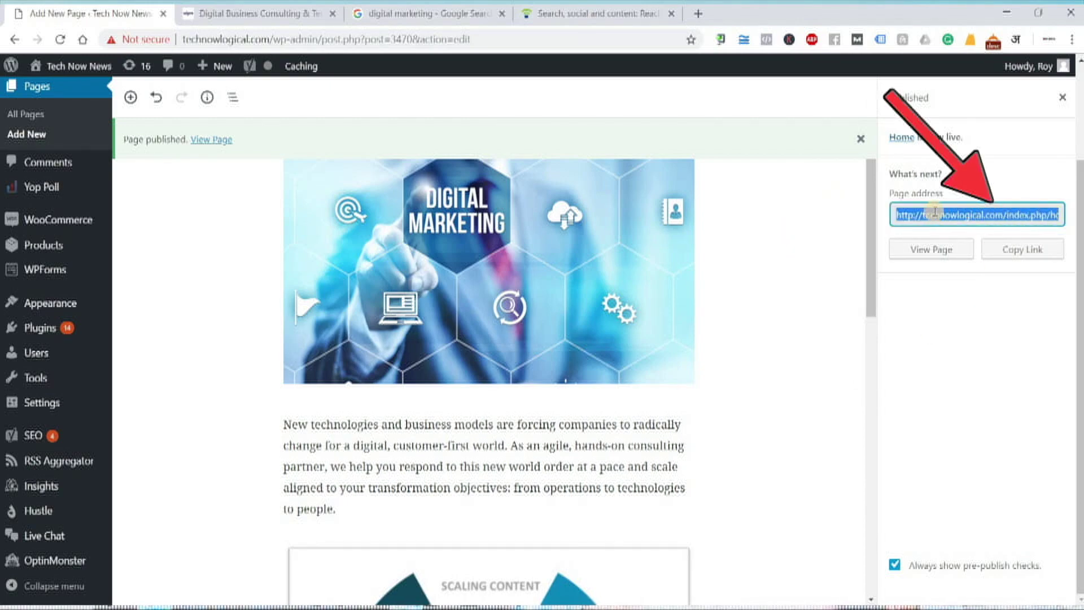
{"action": "left_click", "coordinate": [1016, 216]}
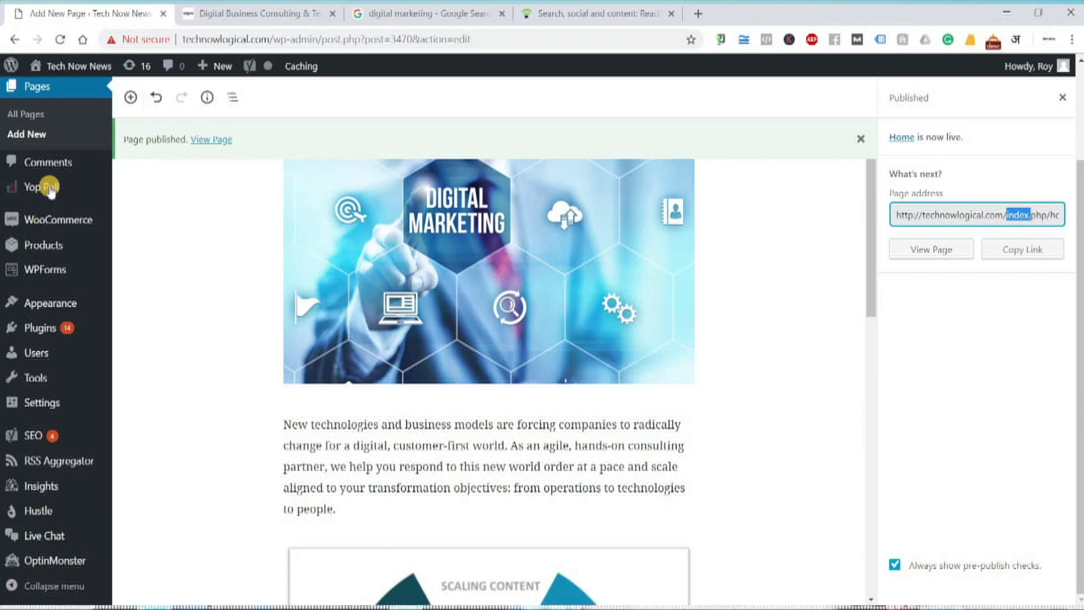
{"action": "scroll", "coordinate": [36, 215], "scroll_direction": "up", "scroll_amount": 2}
- Confirm Home is listed as published under All Pages, then add a new page
{"action": "left_click", "coordinate": [33, 237]}
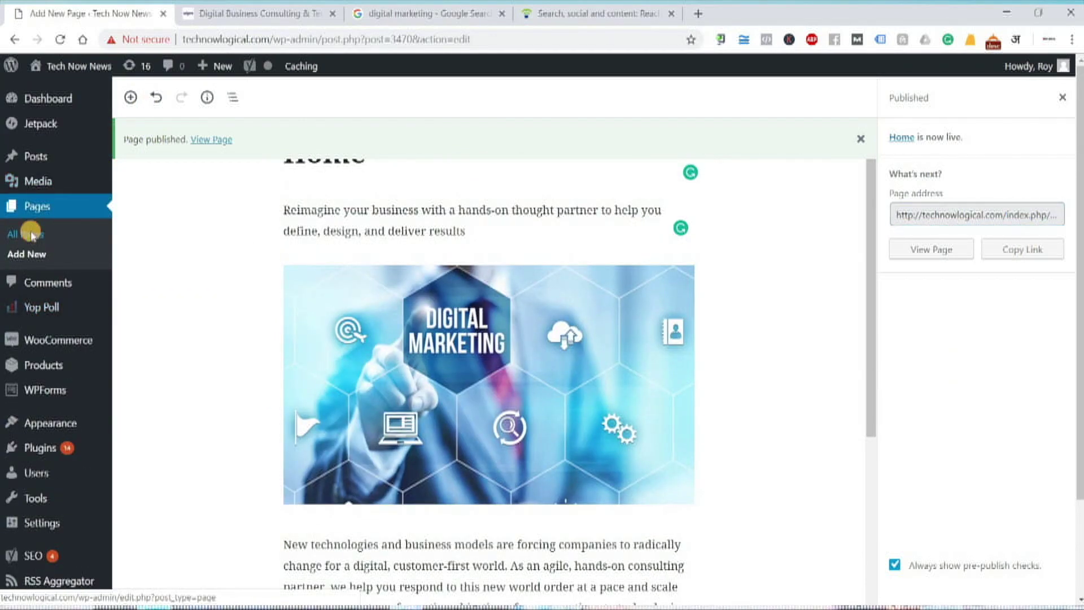
{"action": "left_click", "coordinate": [42, 232]}
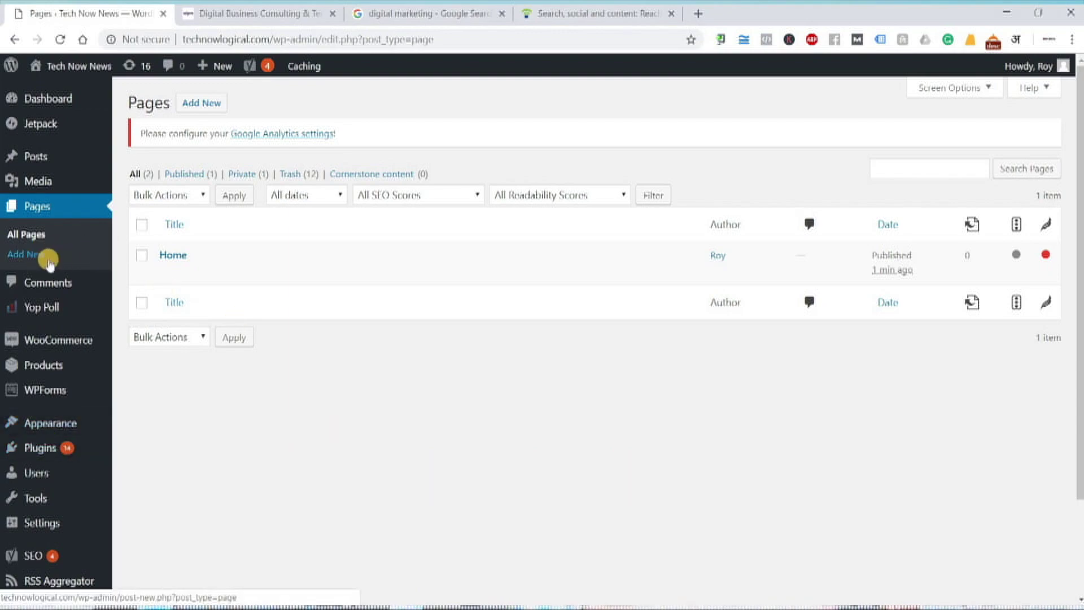
{"action": "left_click", "coordinate": [196, 108]}
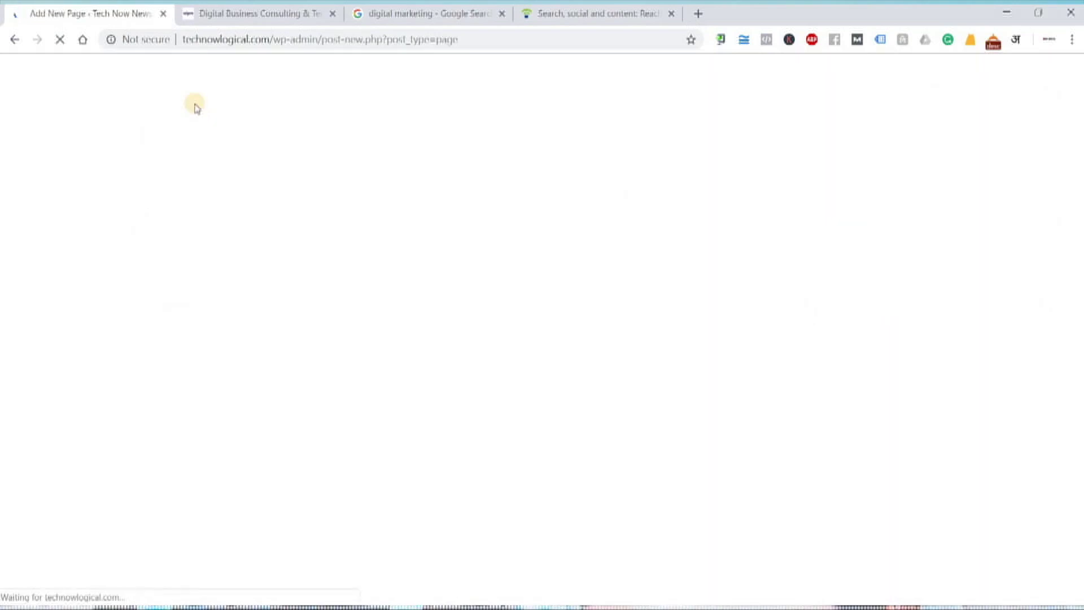
- Title the new page 'About Us'
{"action": "left_click", "coordinate": [396, 195]}
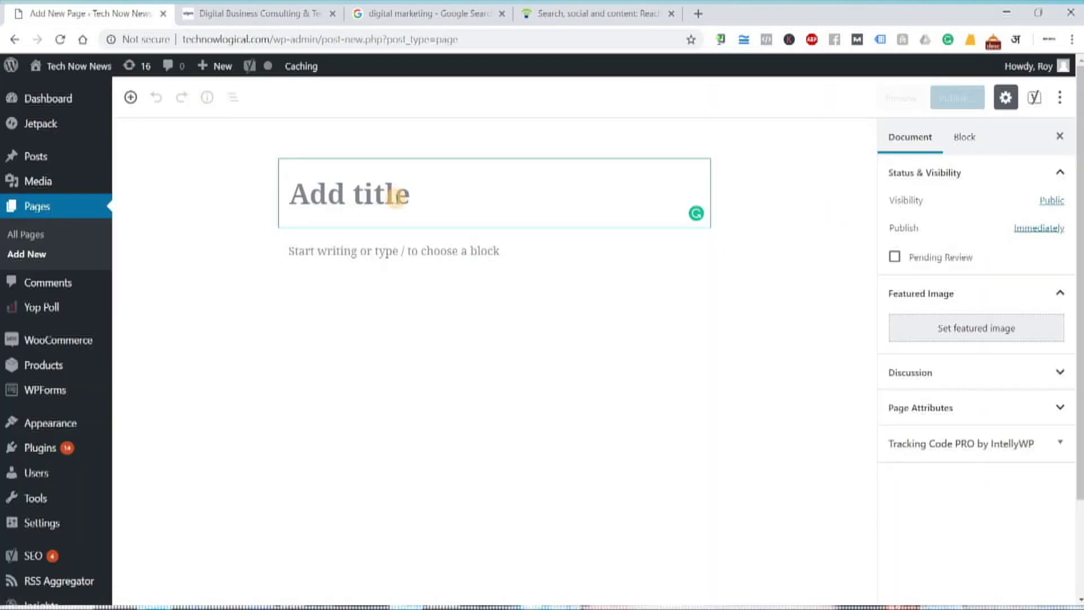
{"action": "type", "text": "About "}
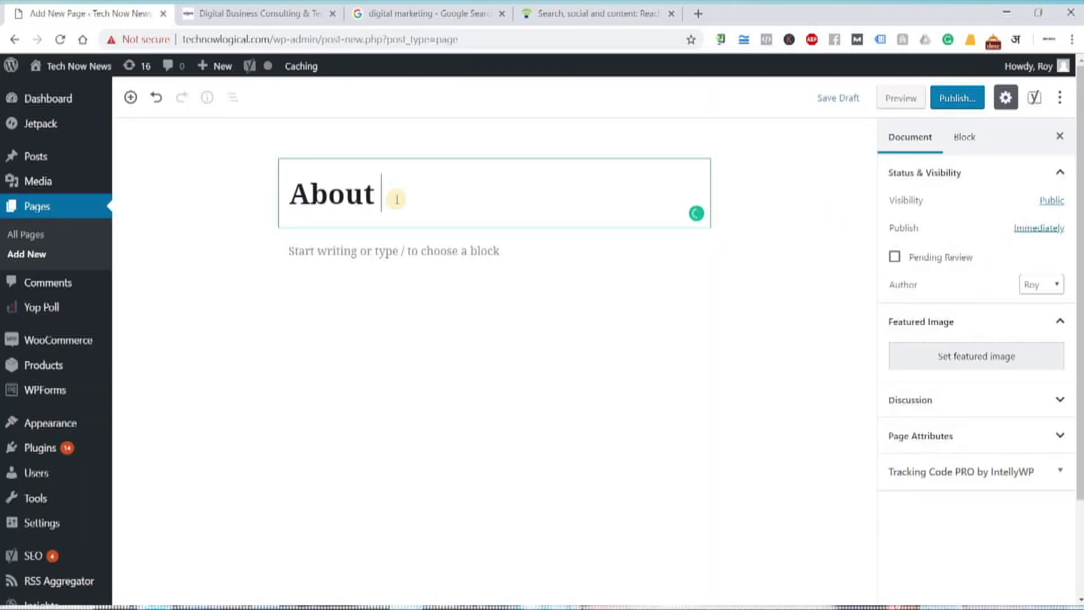
{"action": "type", "text": "Us"}
{"action": "left_click", "coordinate": [675, 19]}
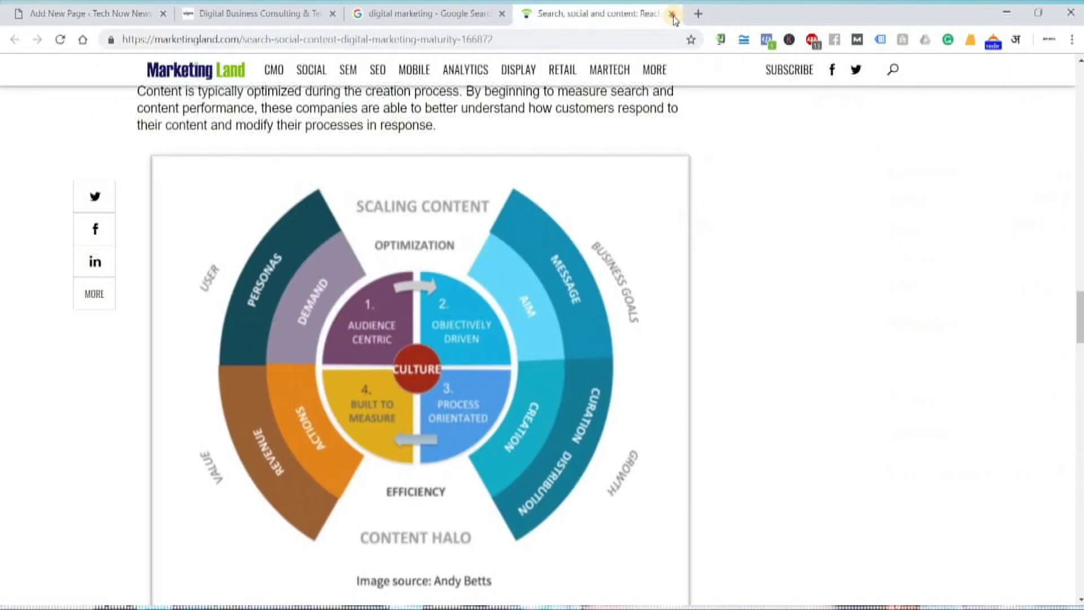
- Close the Marketing Land article and bring up the Wipro consulting page
{"action": "key", "text": "ctrl+w"}
{"action": "left_click", "coordinate": [296, 13]}
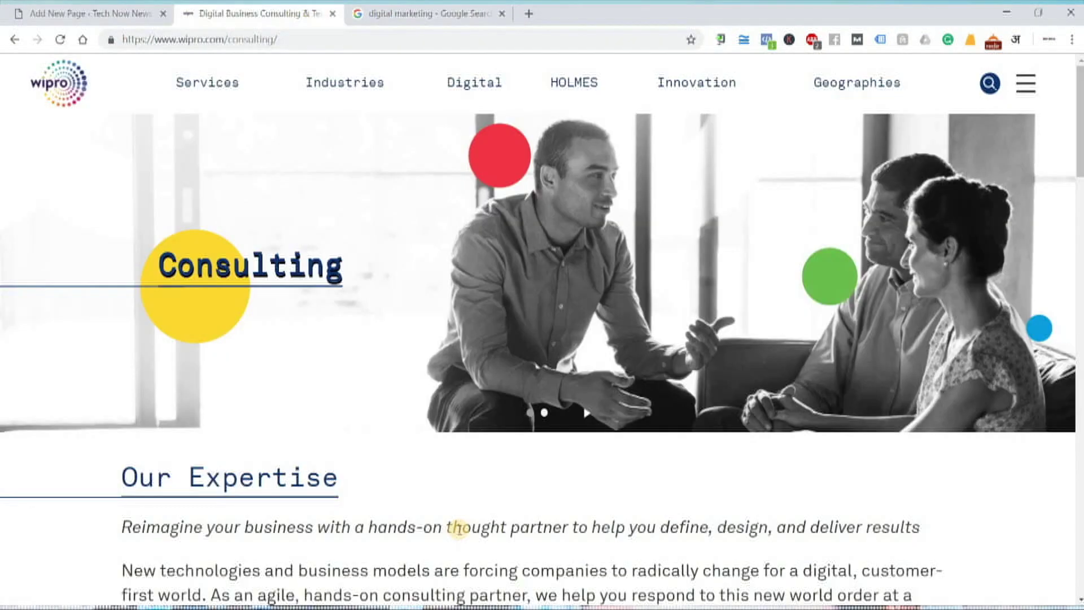
{"action": "scroll", "coordinate": [460, 531], "scroll_direction": "down", "scroll_amount": 8}
{"action": "scroll", "coordinate": [460, 535], "scroll_direction": "down", "scroll_amount": 6}
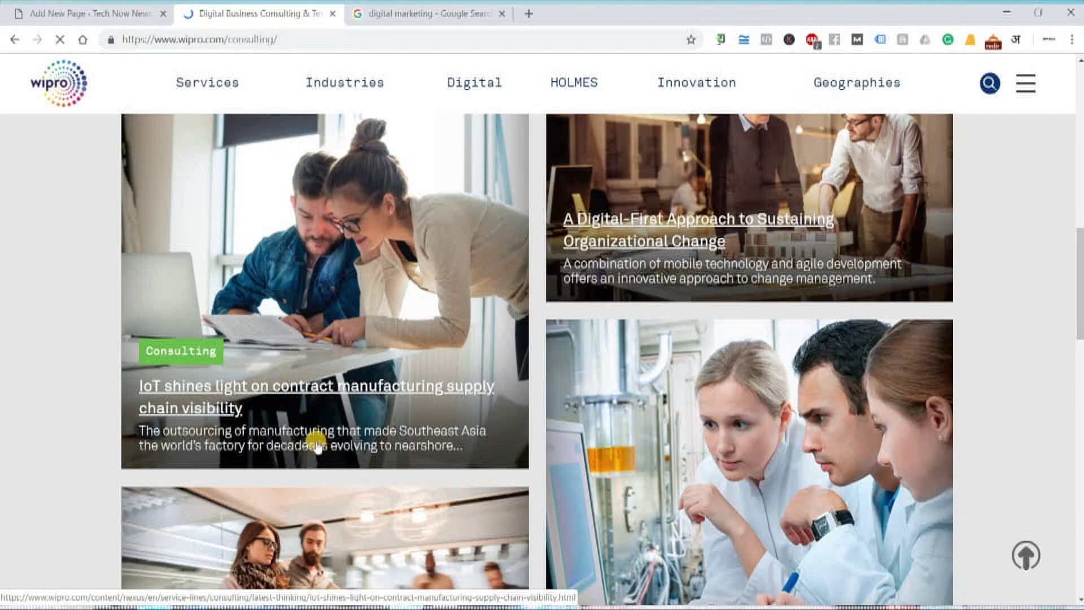
{"action": "scroll", "coordinate": [276, 367], "scroll_direction": "down", "scroll_amount": 5}
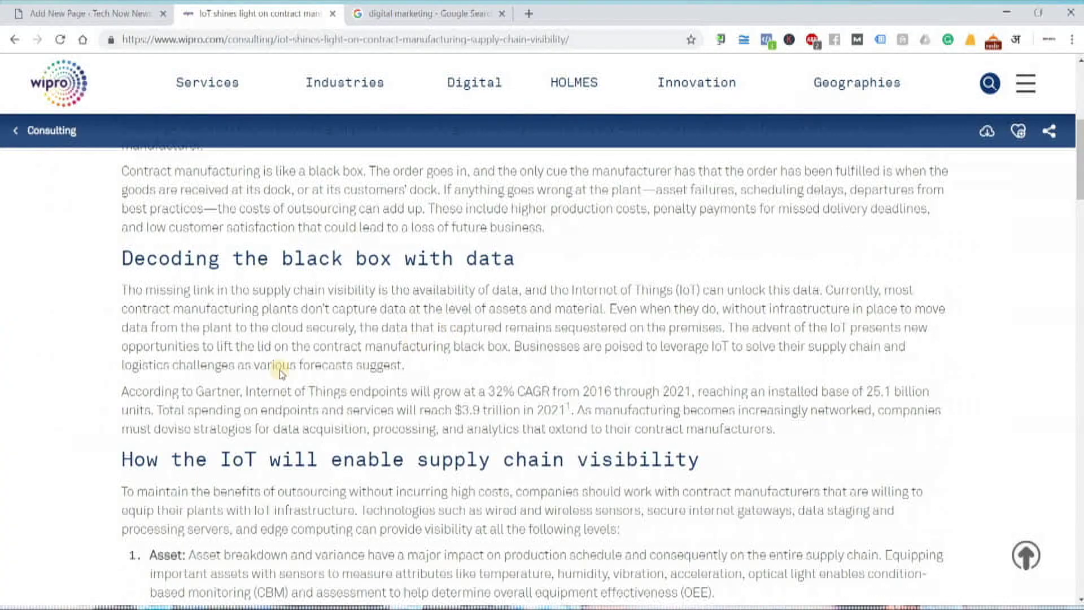
{"action": "scroll", "coordinate": [120, 305], "scroll_direction": "up", "scroll_amount": 4}
- Copy the IoT supply chain visibility article text and return to the About Us editor
{"action": "left_click_drag", "start_coordinate": [121, 308], "coordinate": [257, 528]}
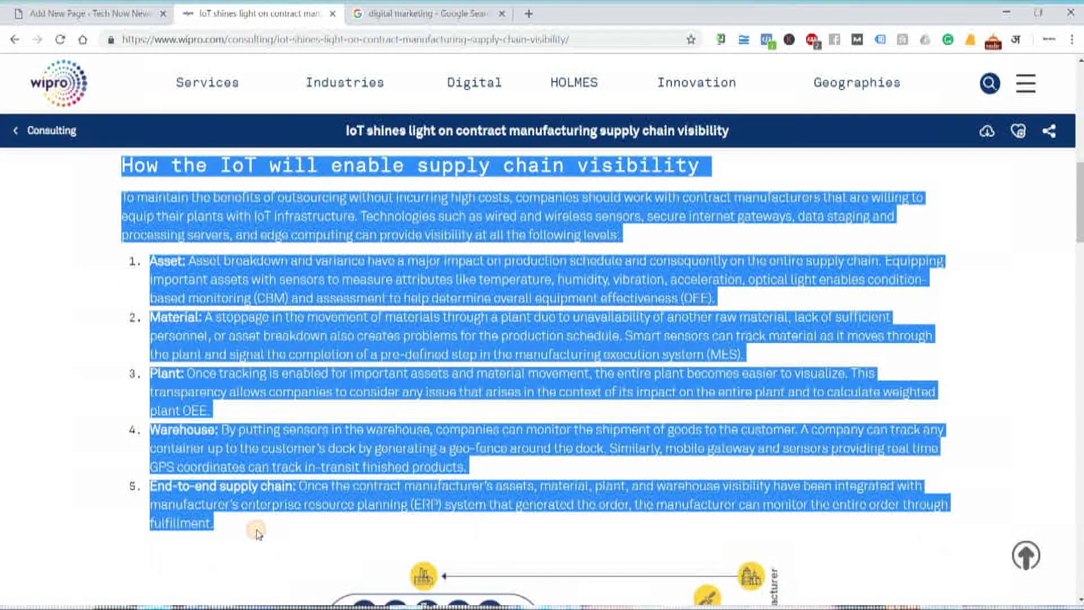
{"action": "right_click", "coordinate": [259, 466]}
{"action": "left_click", "coordinate": [299, 477]}
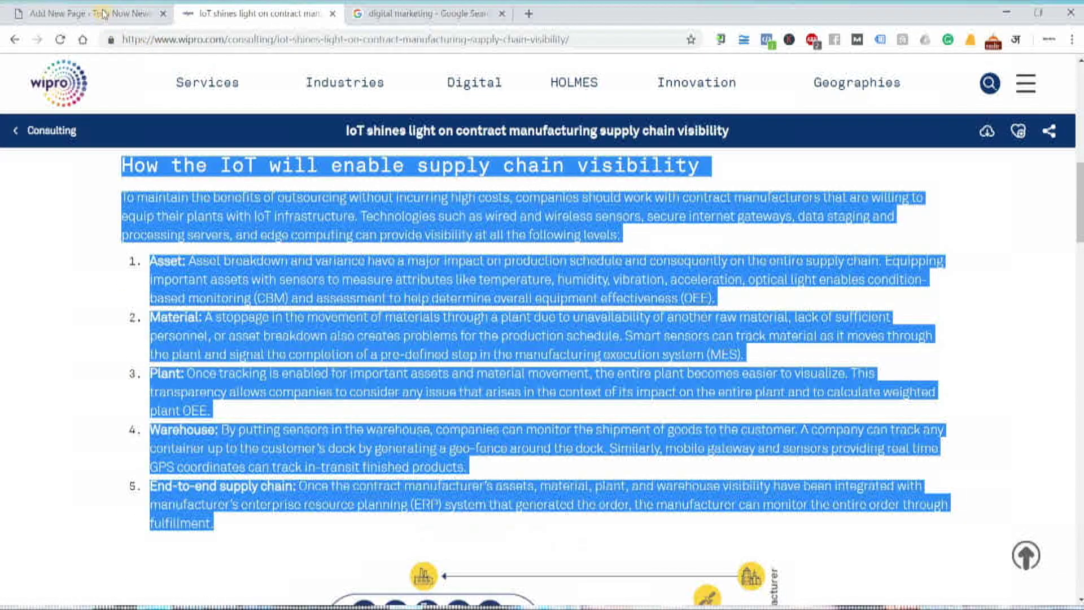
{"action": "left_click", "coordinate": [90, 13]}
{"action": "left_click", "coordinate": [377, 251]}
- Paste the copied Wipro IoT article into the empty paragraph under the About Us title
{"action": "right_click", "coordinate": [375, 252]}
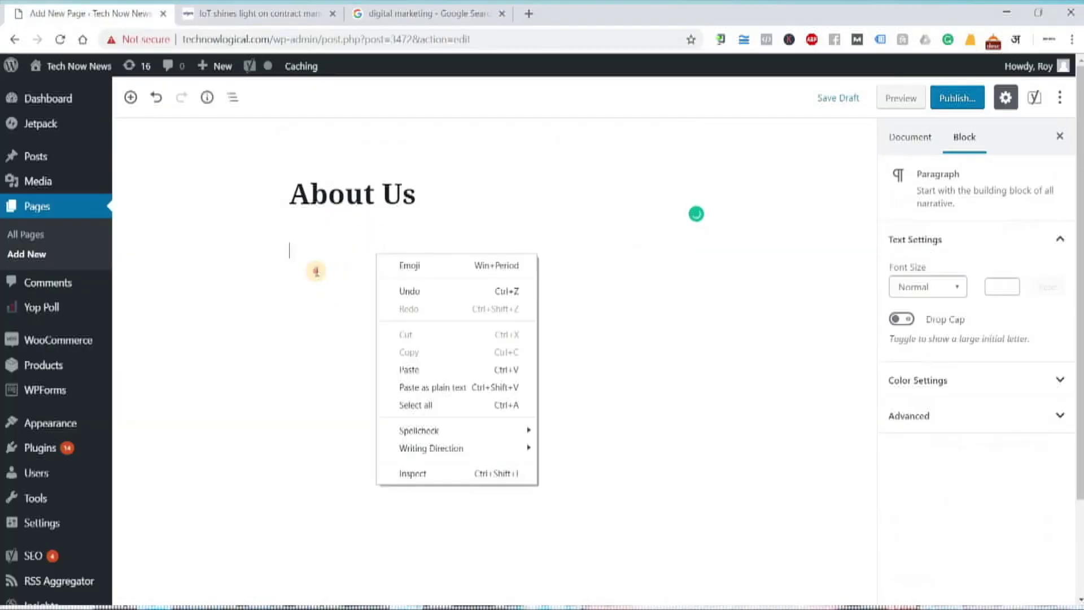
{"action": "key", "text": "Escape"}
{"action": "left_click", "coordinate": [351, 251]}
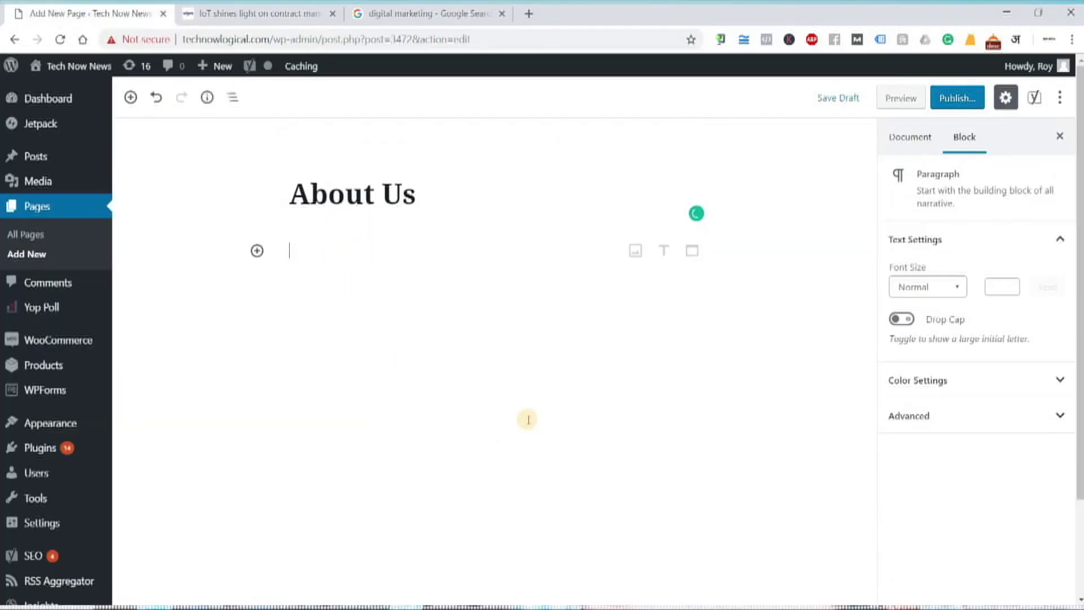
{"action": "key", "text": "ctrl+v"}
{"action": "scroll", "coordinate": [530, 415], "scroll_direction": "down", "scroll_amount": 15}
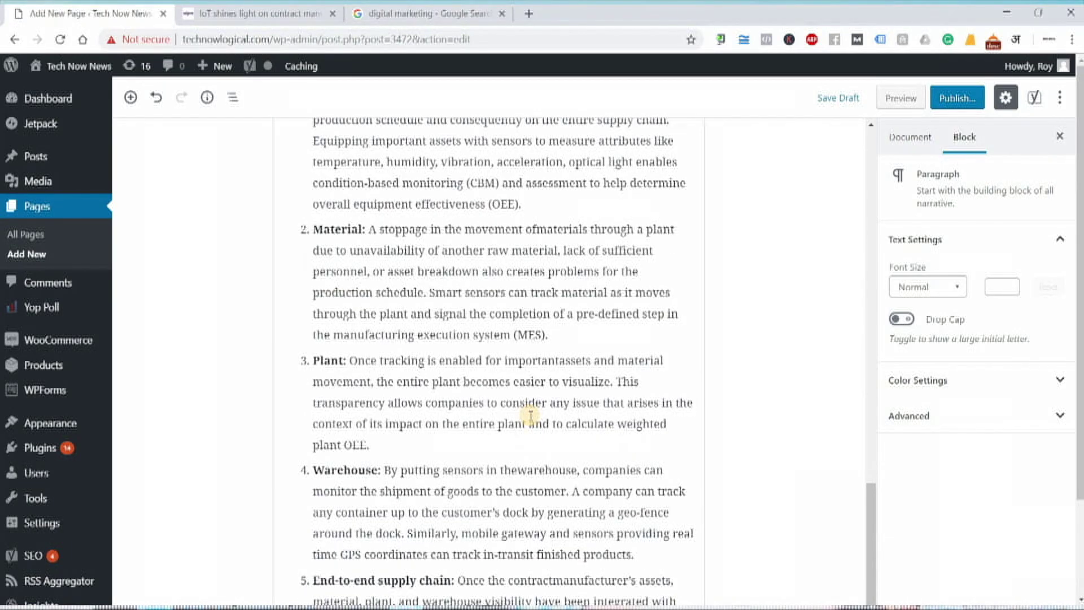
{"action": "scroll", "coordinate": [530, 415], "scroll_direction": "up", "scroll_amount": 10}
{"action": "scroll", "coordinate": [530, 415], "scroll_direction": "up", "scroll_amount": 10}
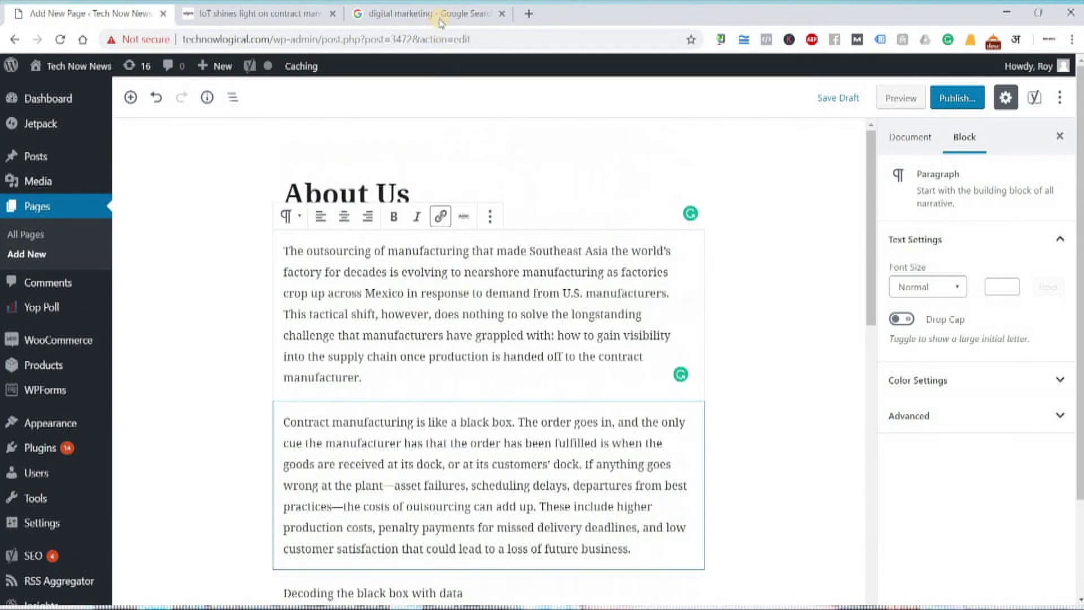
{"action": "left_click", "coordinate": [446, 13]}
{"action": "scroll", "coordinate": [591, 405], "scroll_direction": "down", "scroll_amount": 9}
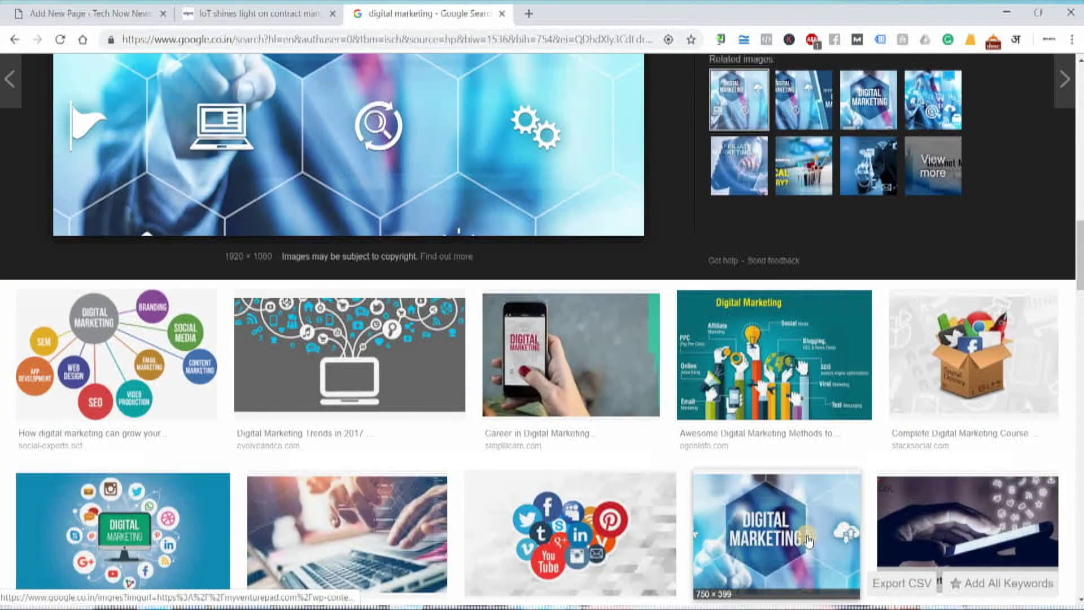
- Browse the digital marketing image results and preview the Digital Sales and Marketing image
{"action": "scroll", "coordinate": [591, 406], "scroll_direction": "down", "scroll_amount": 6}
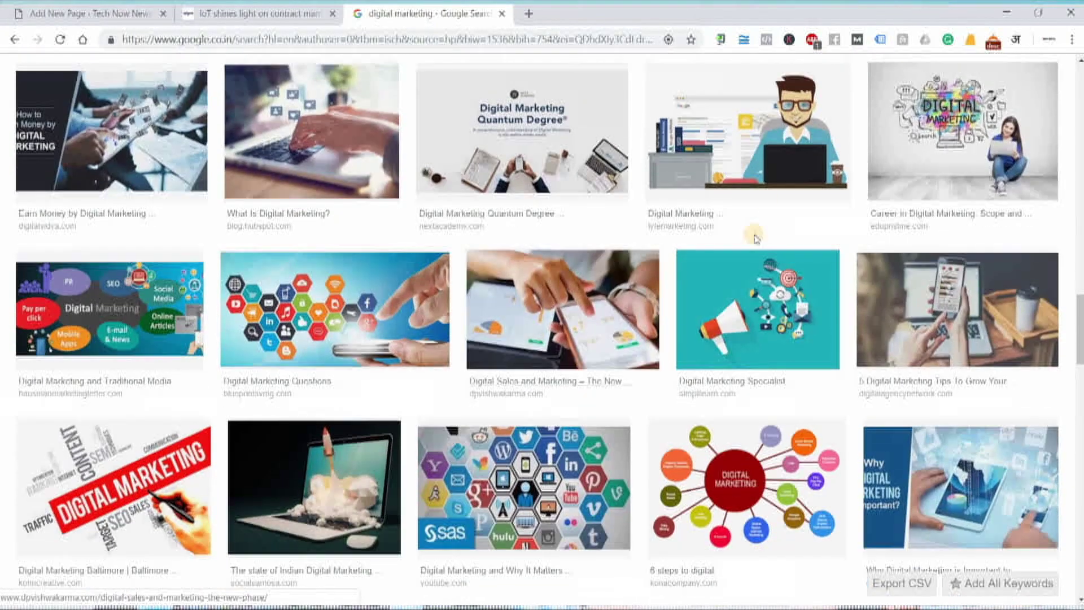
{"action": "left_click", "coordinate": [762, 174]}
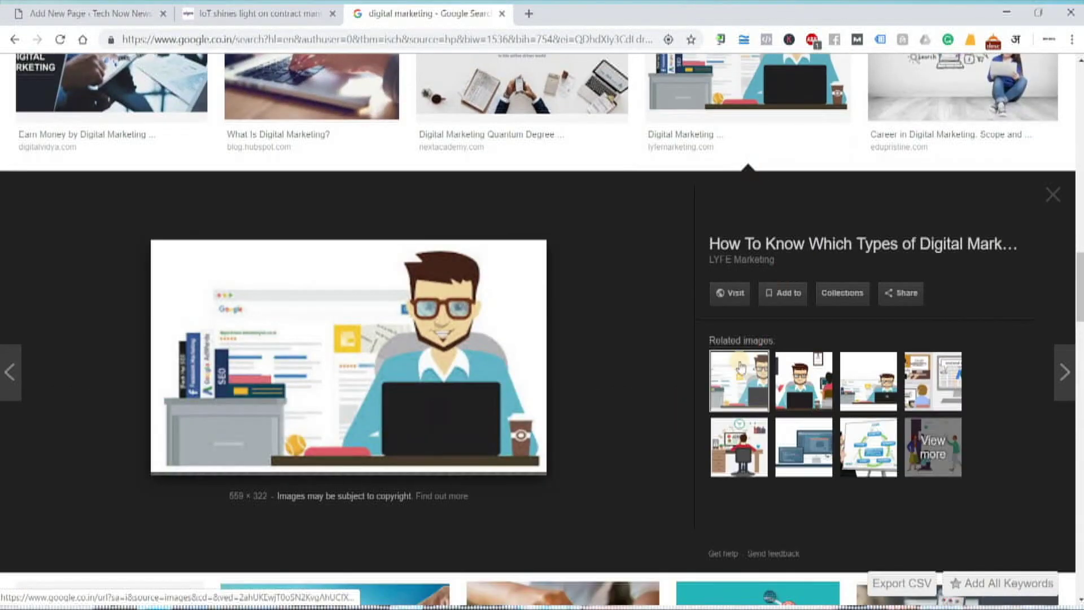
{"action": "left_click", "coordinate": [690, 449]}
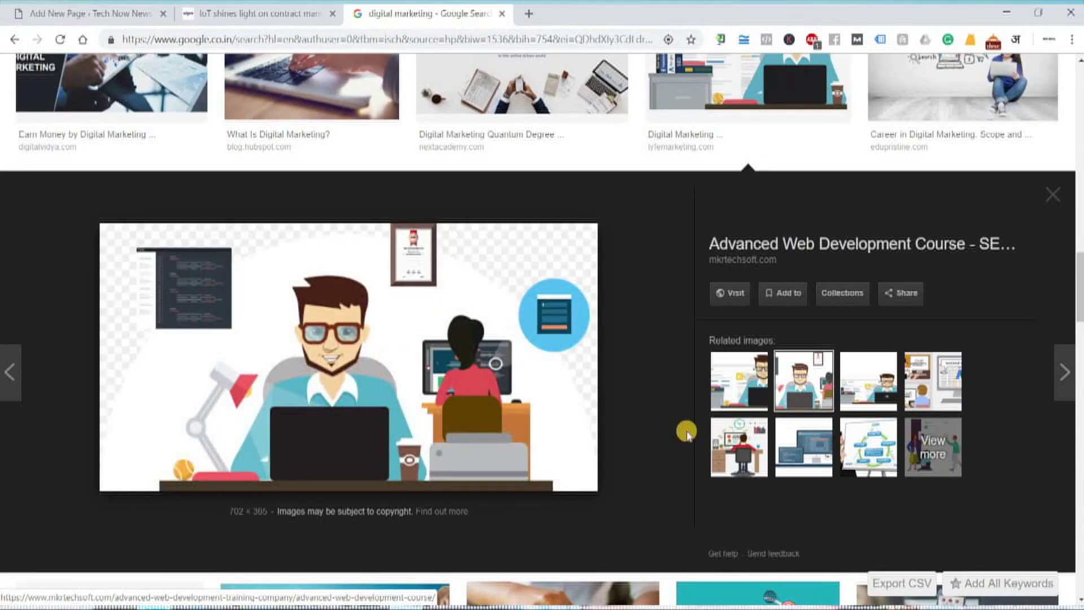
{"action": "scroll", "coordinate": [687, 434], "scroll_direction": "down", "scroll_amount": 2}
{"action": "scroll", "coordinate": [687, 434], "scroll_direction": "down", "scroll_amount": 4}
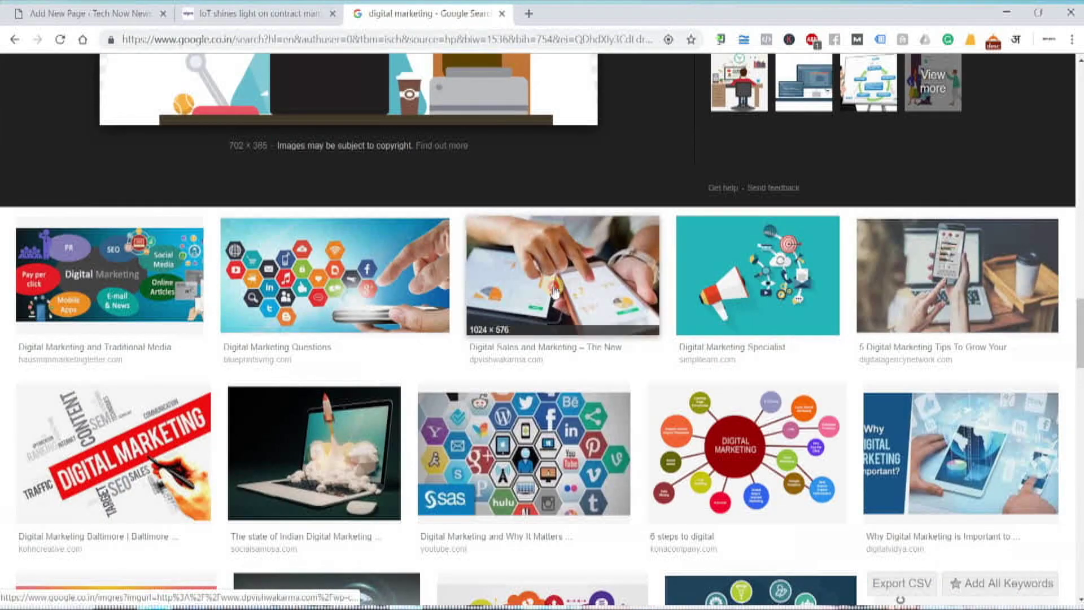
{"action": "left_click", "coordinate": [553, 285]}
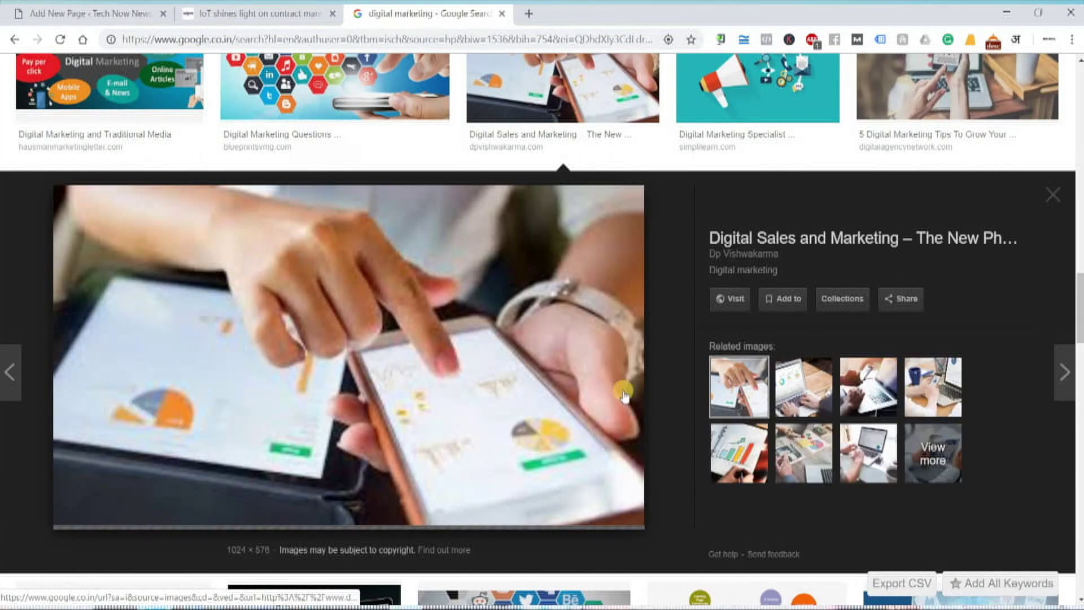
- Open its source article and copy the header image's address
{"action": "left_click", "coordinate": [250, 333]}
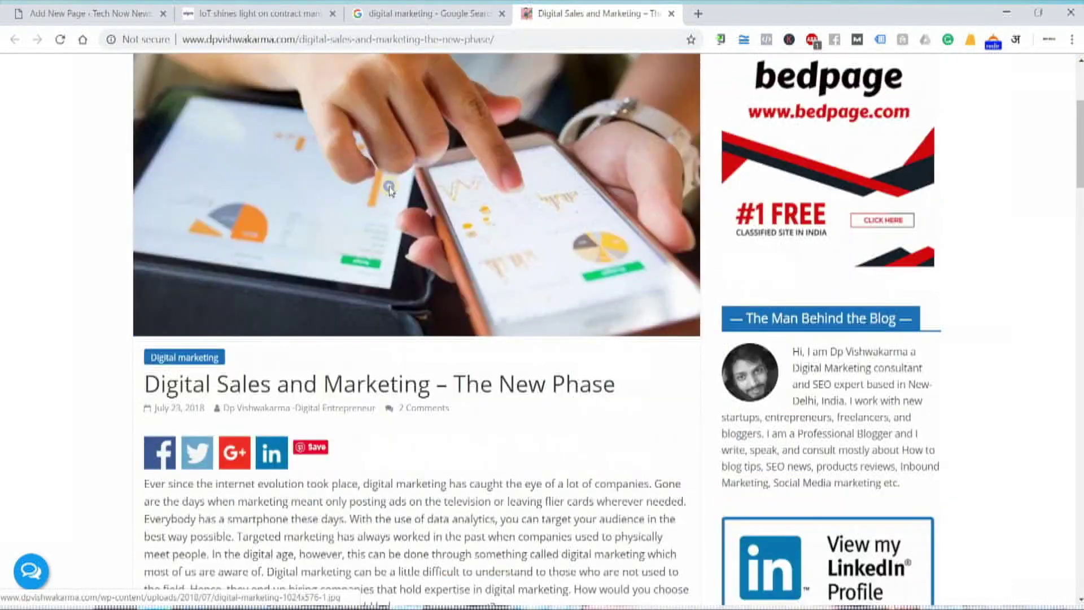
{"action": "right_click", "coordinate": [390, 188]}
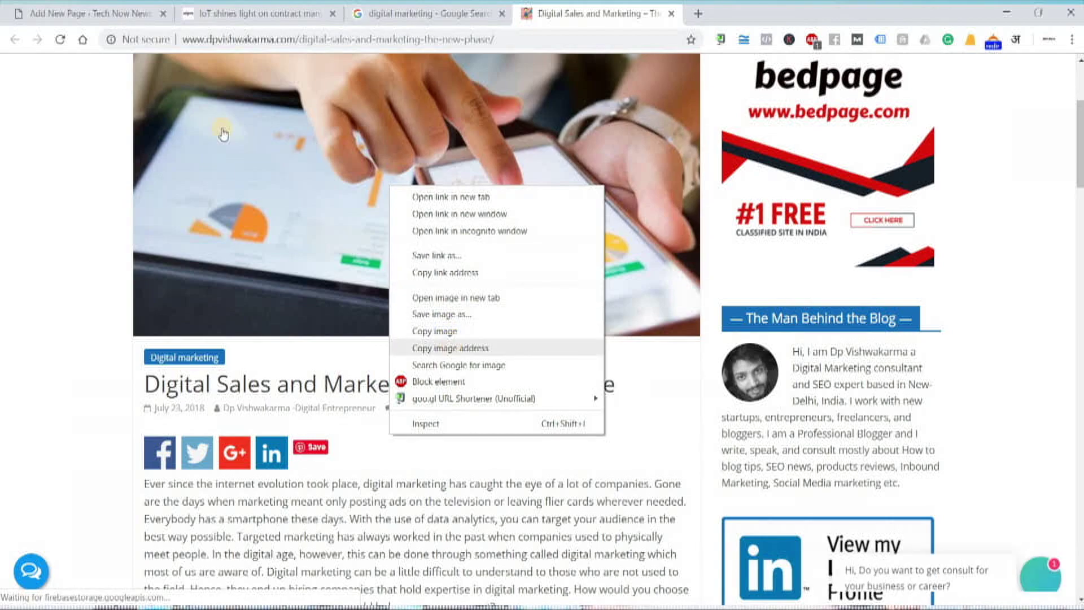
{"action": "left_click", "coordinate": [450, 348]}
{"action": "left_click", "coordinate": [121, 17]}
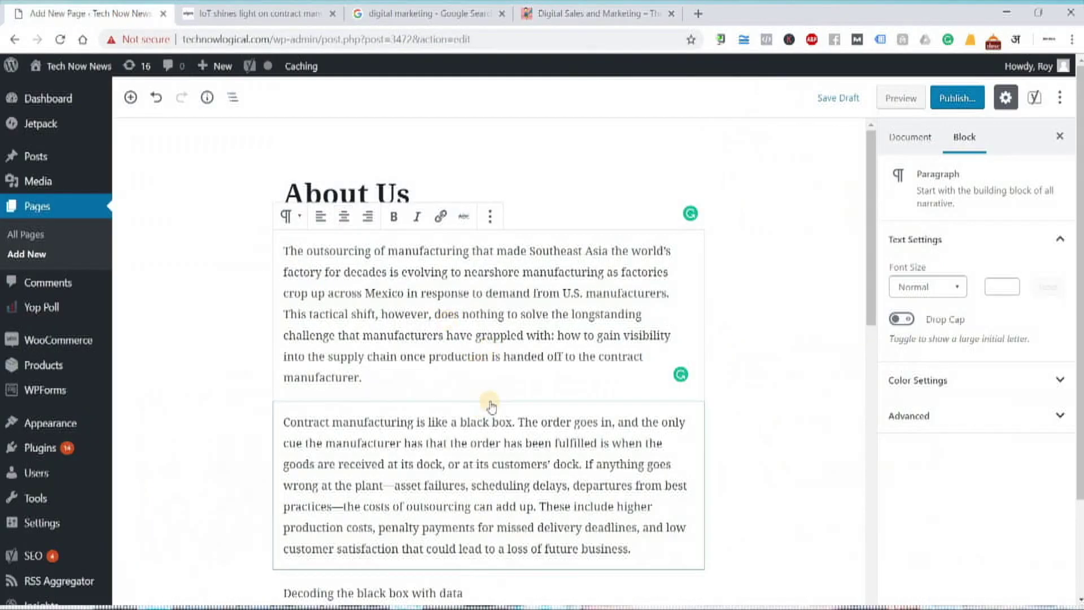
- Insert an image block from the copied URL after the first About Us paragraph
{"action": "left_click", "coordinate": [488, 401]}
{"action": "left_click", "coordinate": [486, 188]}
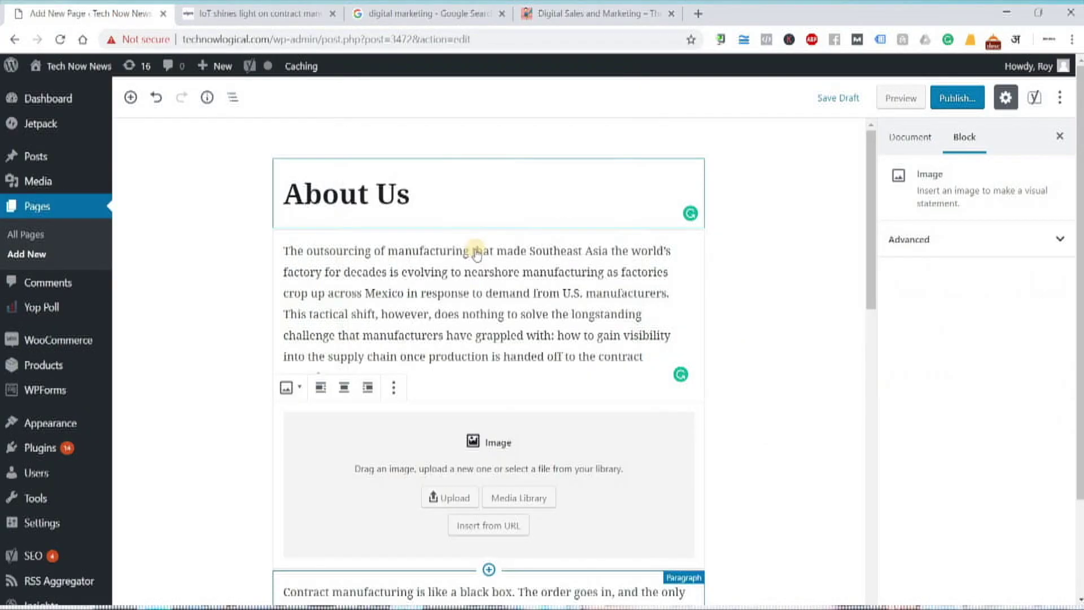
{"action": "left_click", "coordinate": [490, 526]}
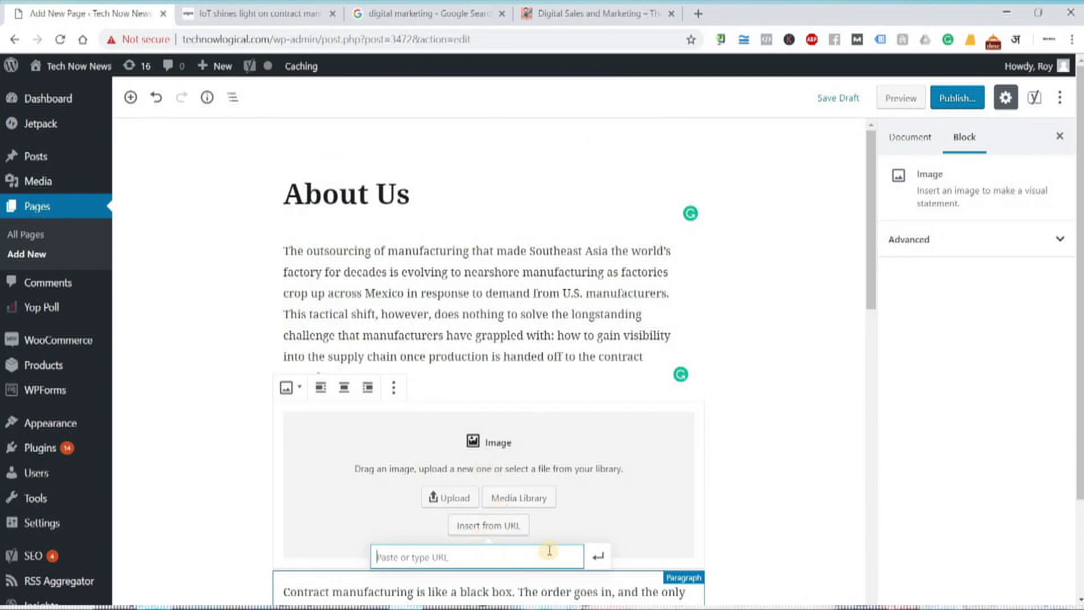
{"action": "key", "text": "ctrl+v"}
{"action": "left_click", "coordinate": [599, 560]}
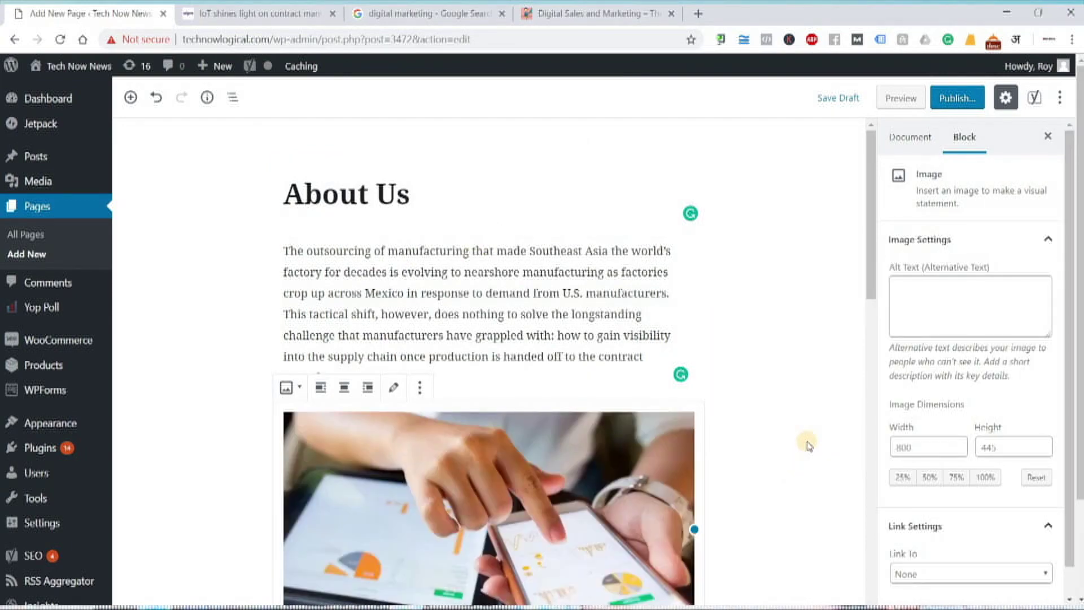
- Close the Digital Sales and Marketing article tab and return to the About Us editor
{"action": "left_click", "coordinate": [626, 9]}
{"action": "scroll", "coordinate": [621, 358], "scroll_direction": "down", "scroll_amount": 15}
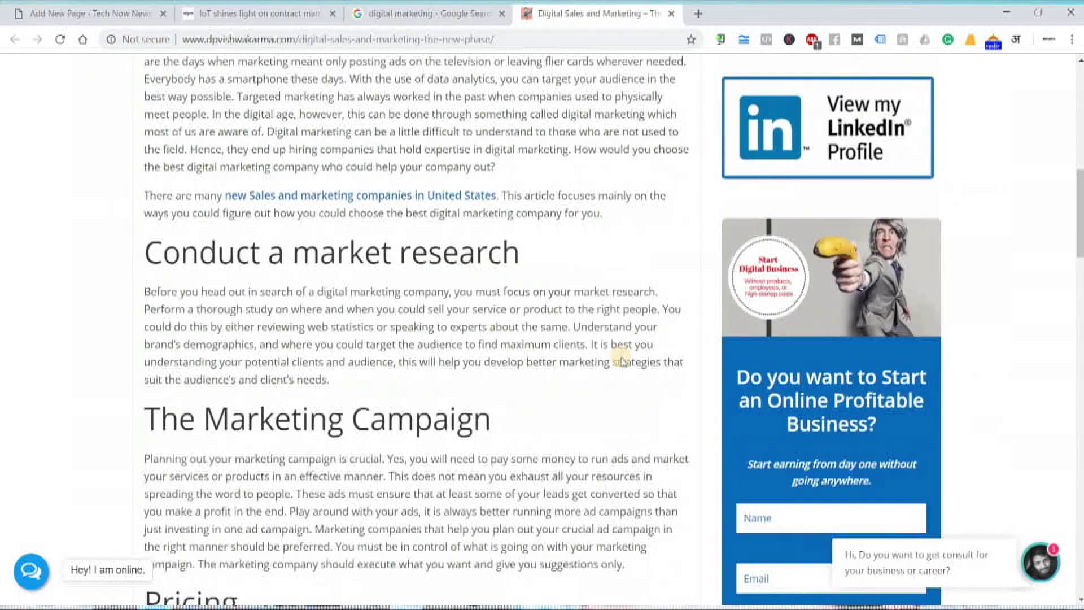
{"action": "scroll", "coordinate": [621, 359], "scroll_direction": "down", "scroll_amount": 12}
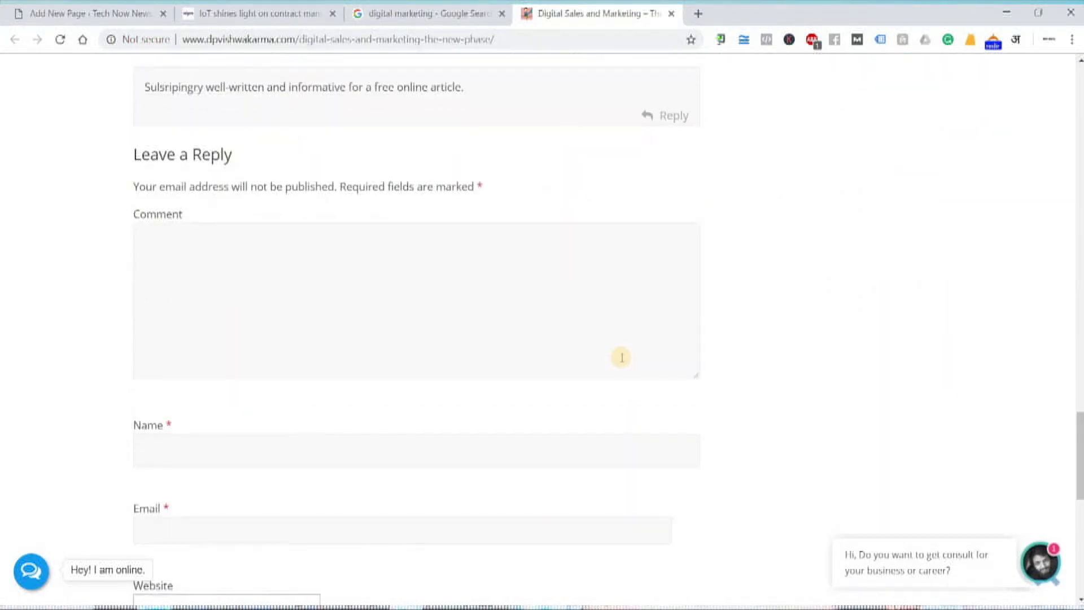
{"action": "scroll", "coordinate": [621, 357], "scroll_direction": "down", "scroll_amount": 6}
{"action": "scroll", "coordinate": [621, 357], "scroll_direction": "up", "scroll_amount": 20}
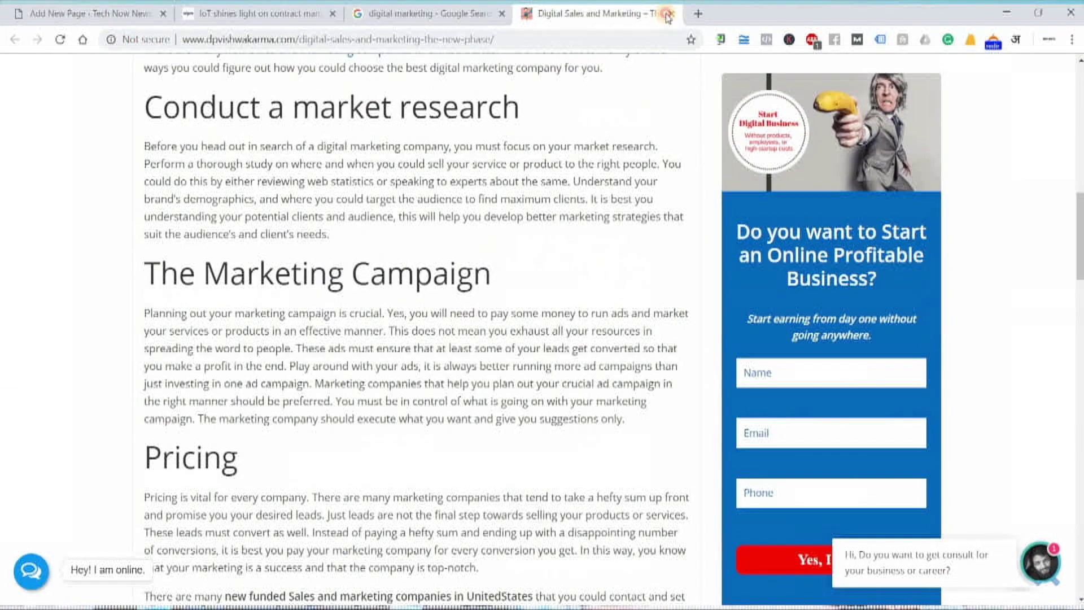
{"action": "left_click", "coordinate": [669, 14]}
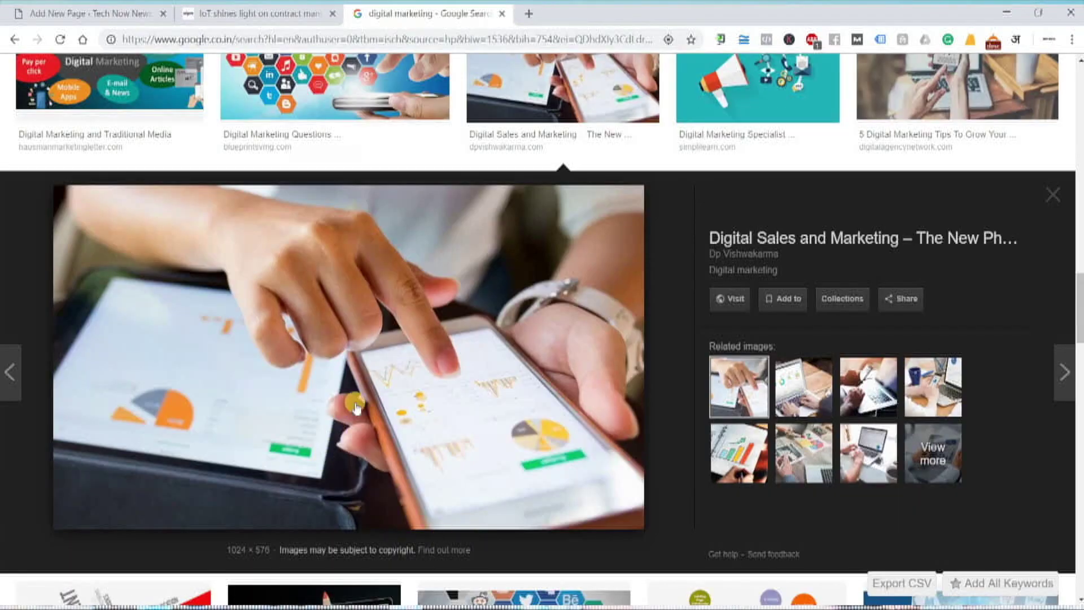
{"action": "scroll", "coordinate": [356, 408], "scroll_direction": "down", "scroll_amount": 5}
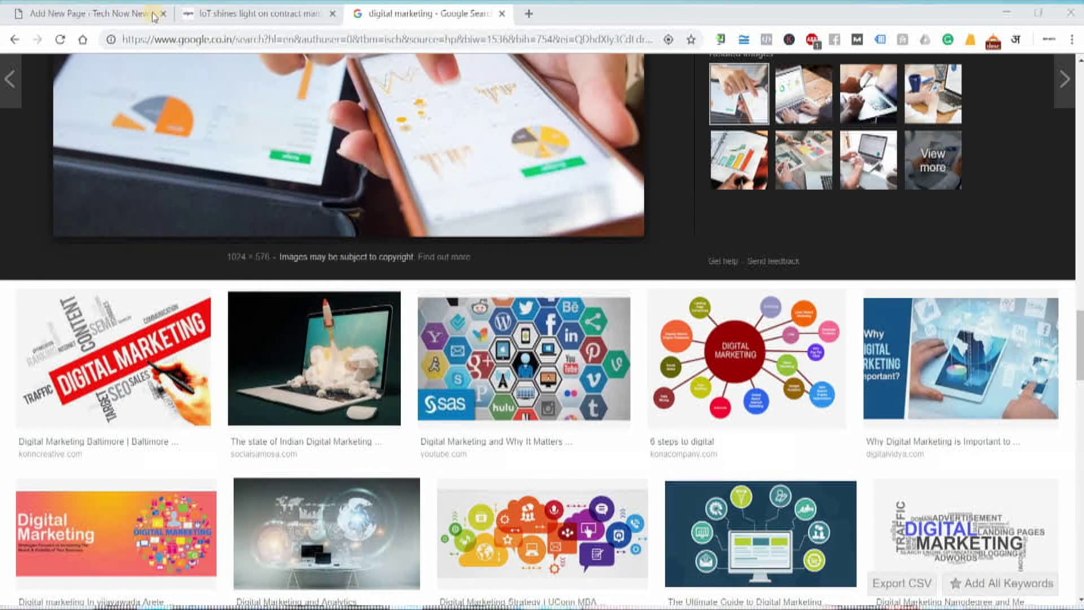
{"action": "left_click", "coordinate": [96, 13]}
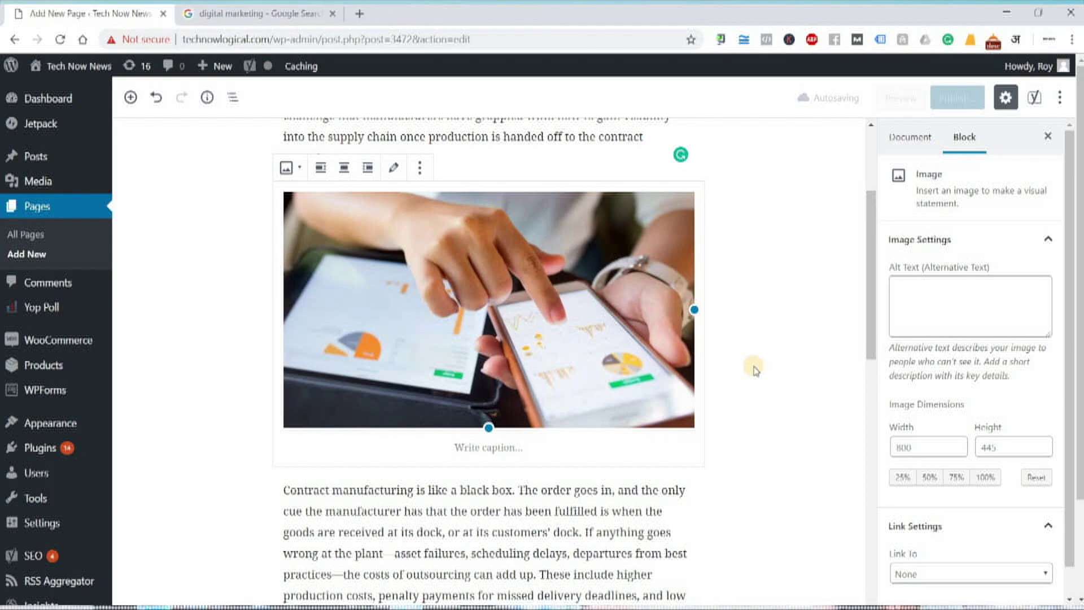
{"action": "scroll", "coordinate": [503, 322], "scroll_direction": "down", "scroll_amount": 5}
{"action": "left_click", "coordinate": [488, 346]}
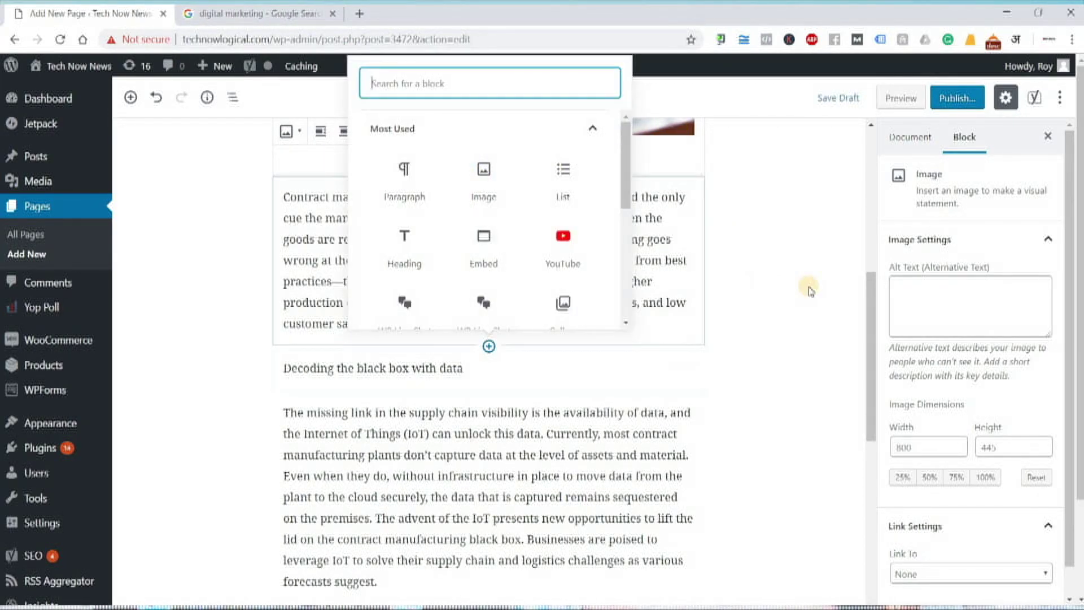
- Load youtube.com in a new browser tab
{"action": "left_click", "coordinate": [406, 30]}
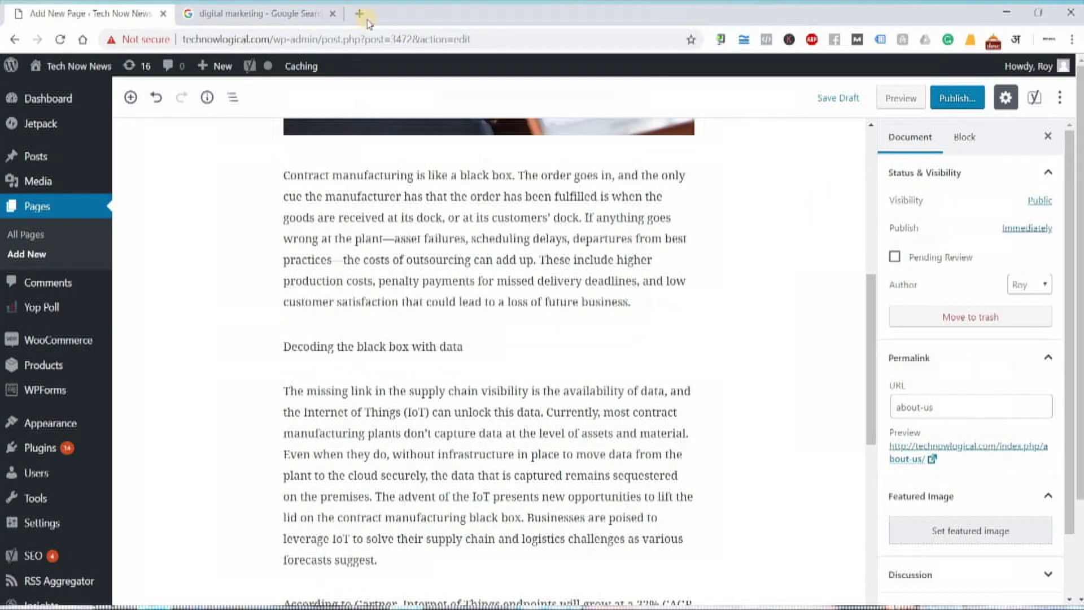
{"action": "left_click", "coordinate": [361, 15]}
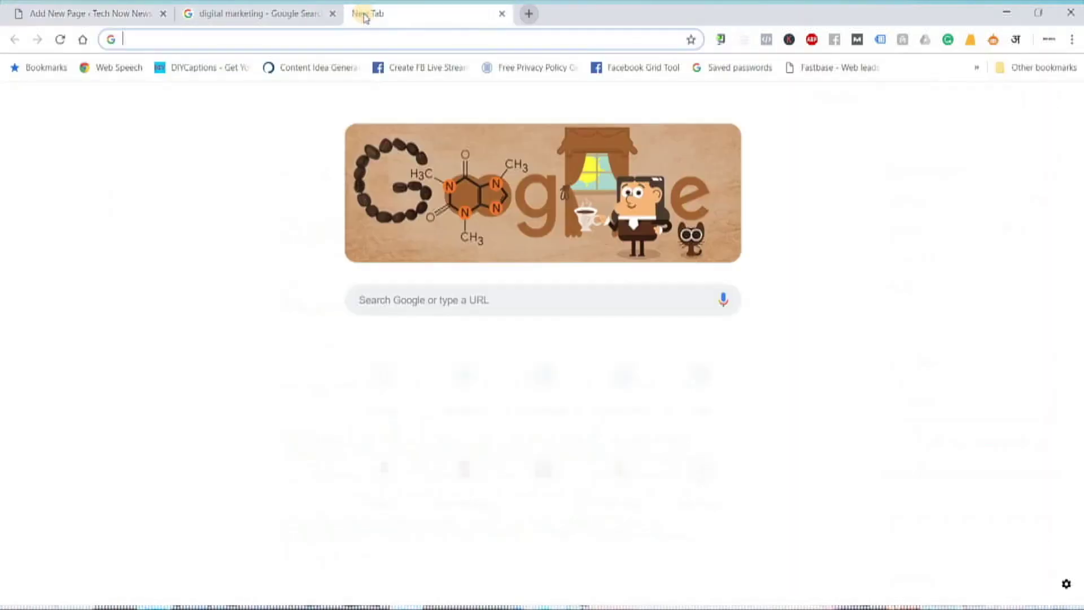
{"action": "type", "text": "youtube.com"}
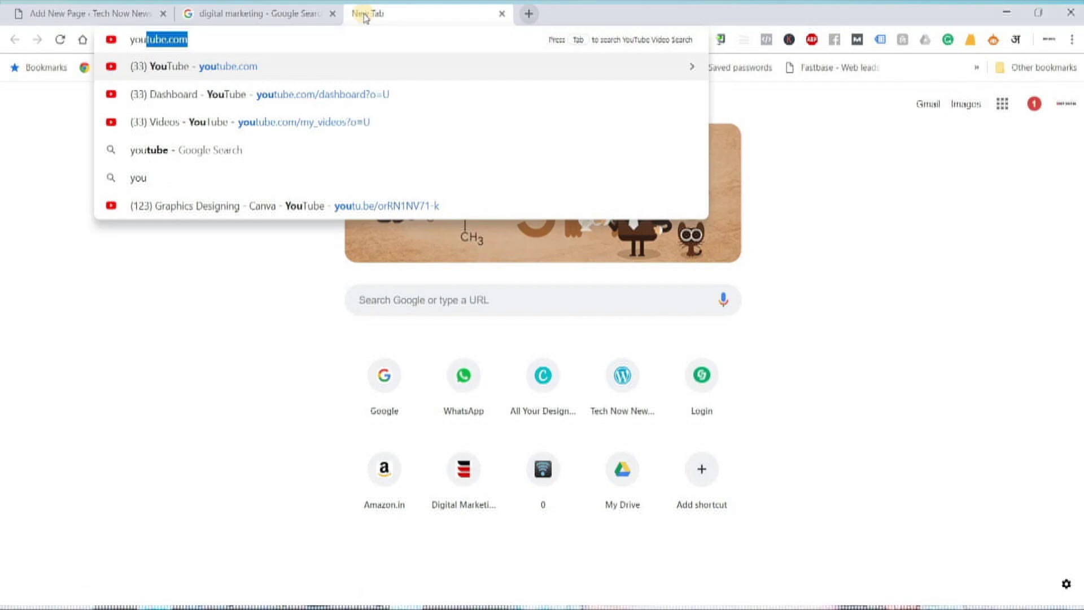
{"action": "key", "text": "Return"}
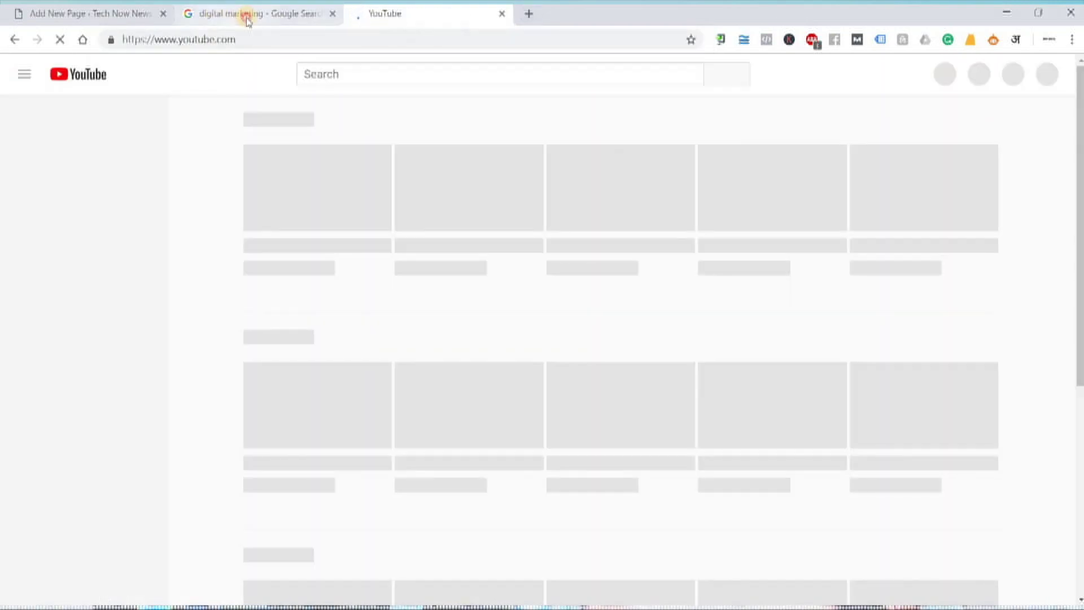
{"action": "left_click", "coordinate": [243, 14]}
{"action": "left_click", "coordinate": [169, 17]}
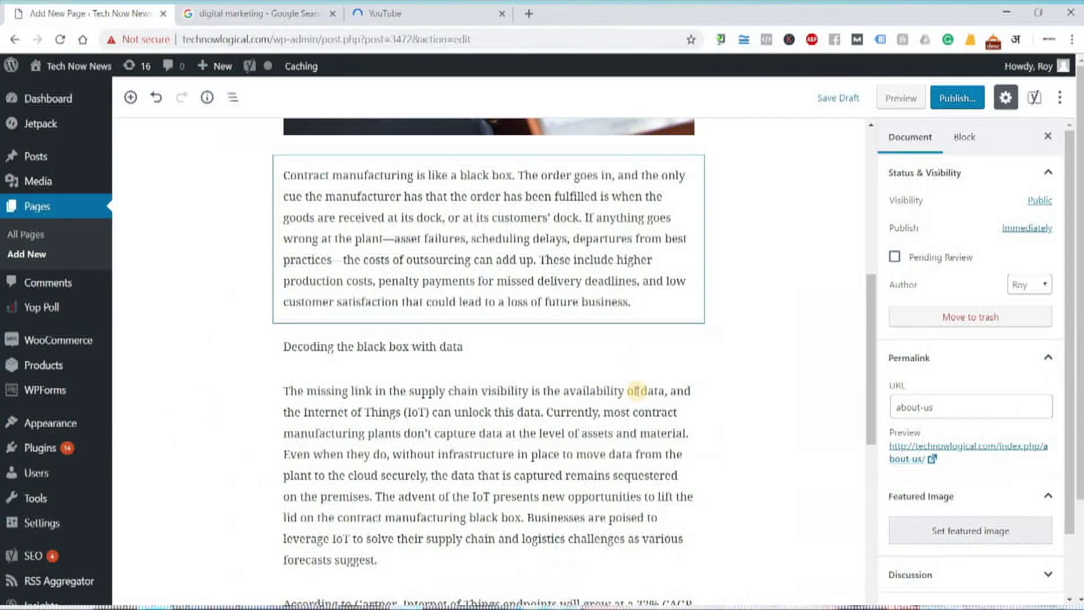
{"action": "left_click", "coordinate": [637, 390]}
{"action": "scroll", "coordinate": [679, 167], "scroll_direction": "up", "scroll_amount": 5}
{"action": "key", "text": "ctrl+3"}
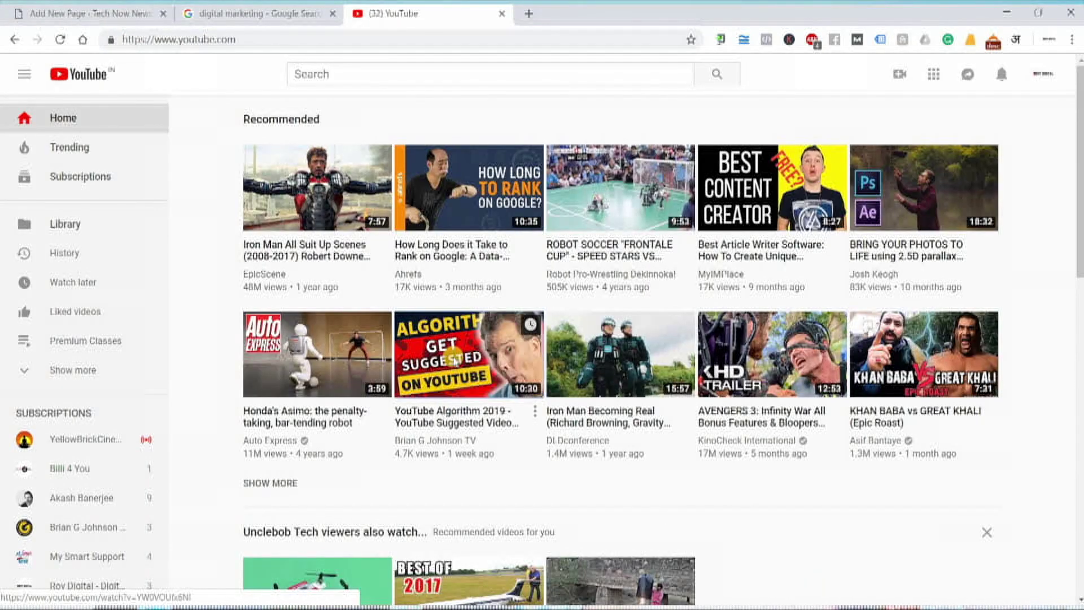
- Open the YouTube Algorithm 2019 video and copy its web address
{"action": "left_click", "coordinate": [453, 358]}
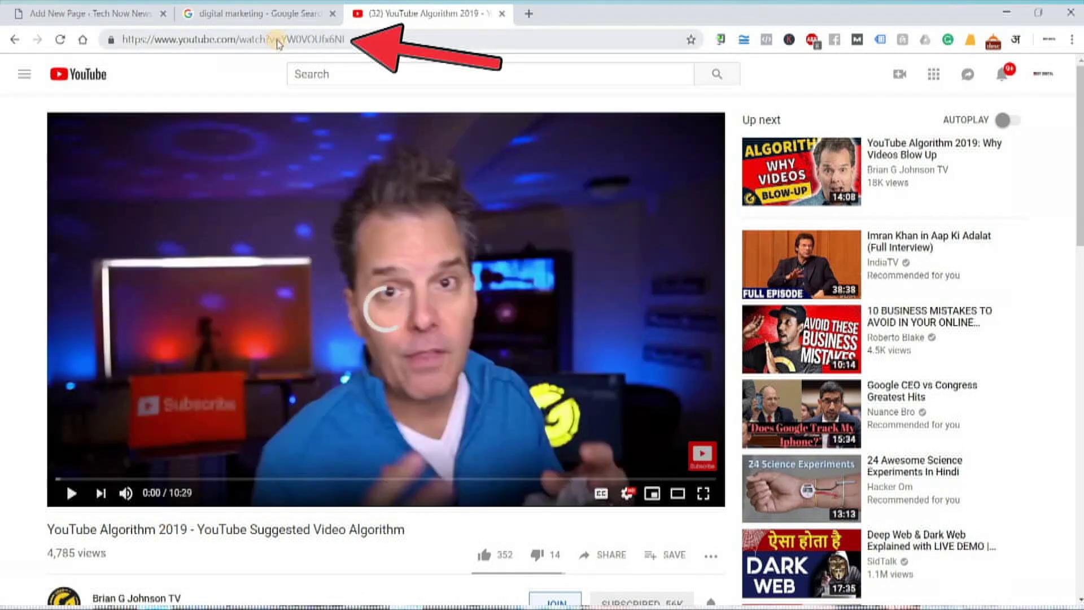
{"action": "left_click", "coordinate": [280, 39]}
{"action": "right_click", "coordinate": [280, 40]}
{"action": "left_click", "coordinate": [330, 114]}
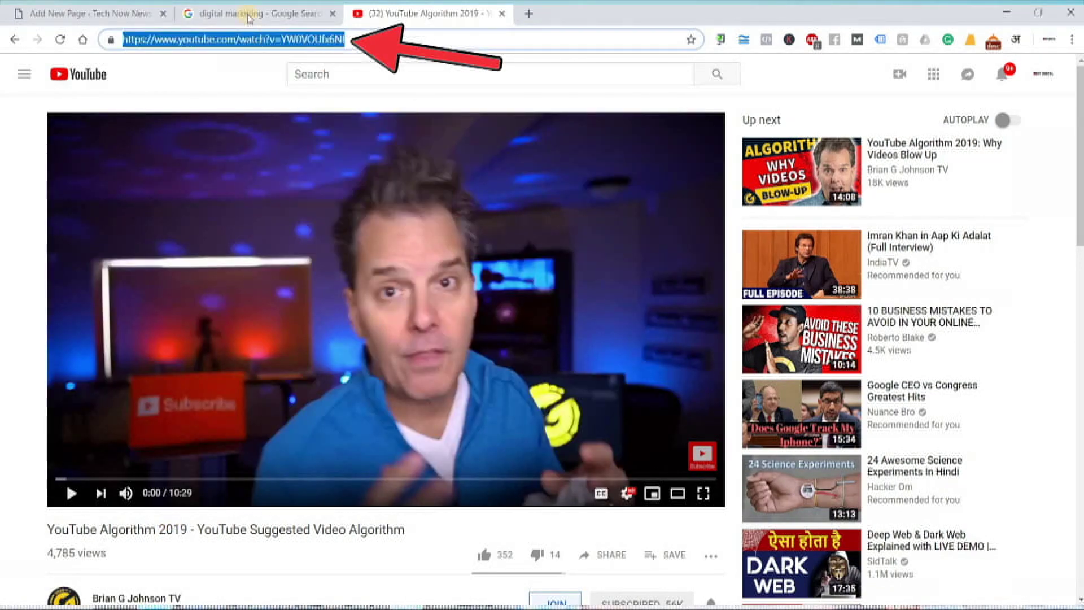
{"action": "left_click", "coordinate": [105, 11]}
- Add a YouTube block below the 'Decoding the black box with data' heading and paste the video URL
{"action": "scroll", "coordinate": [489, 491], "scroll_direction": "down", "scroll_amount": 3}
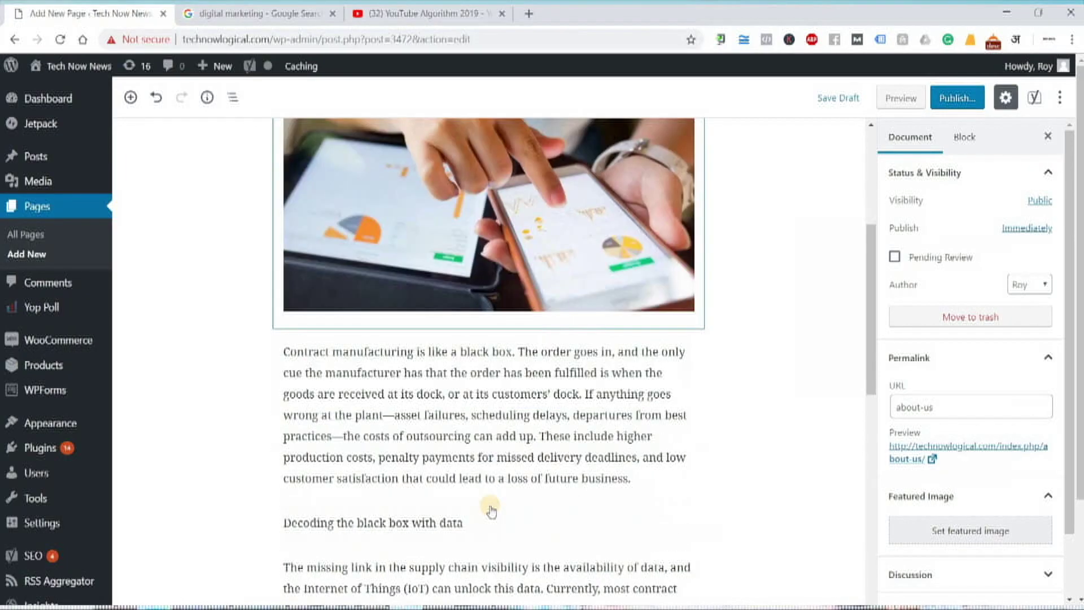
{"action": "scroll", "coordinate": [489, 486], "scroll_direction": "down", "scroll_amount": 2}
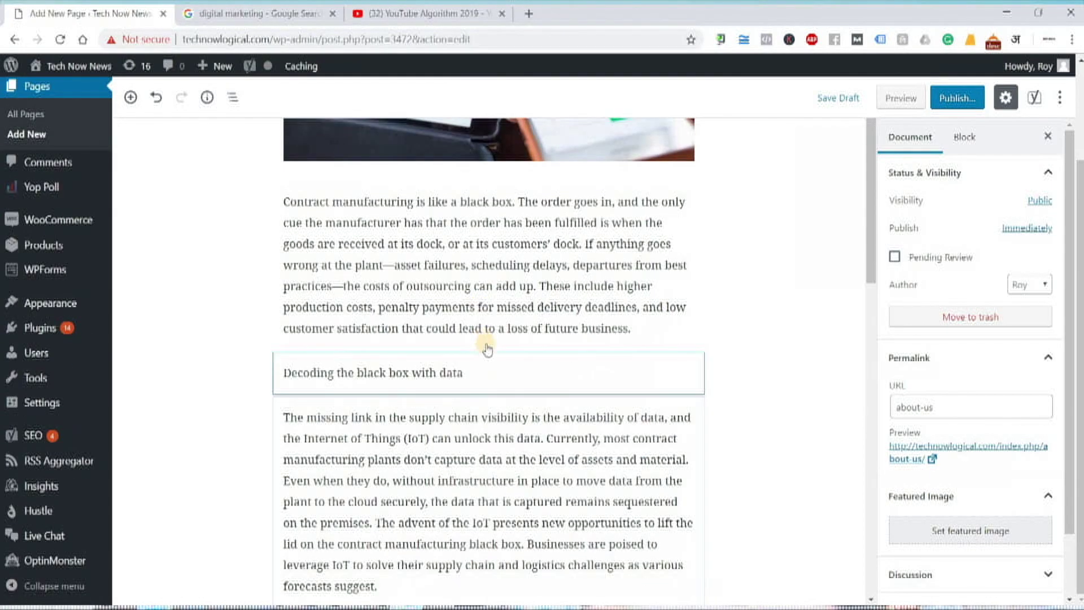
{"action": "left_click", "coordinate": [489, 395]}
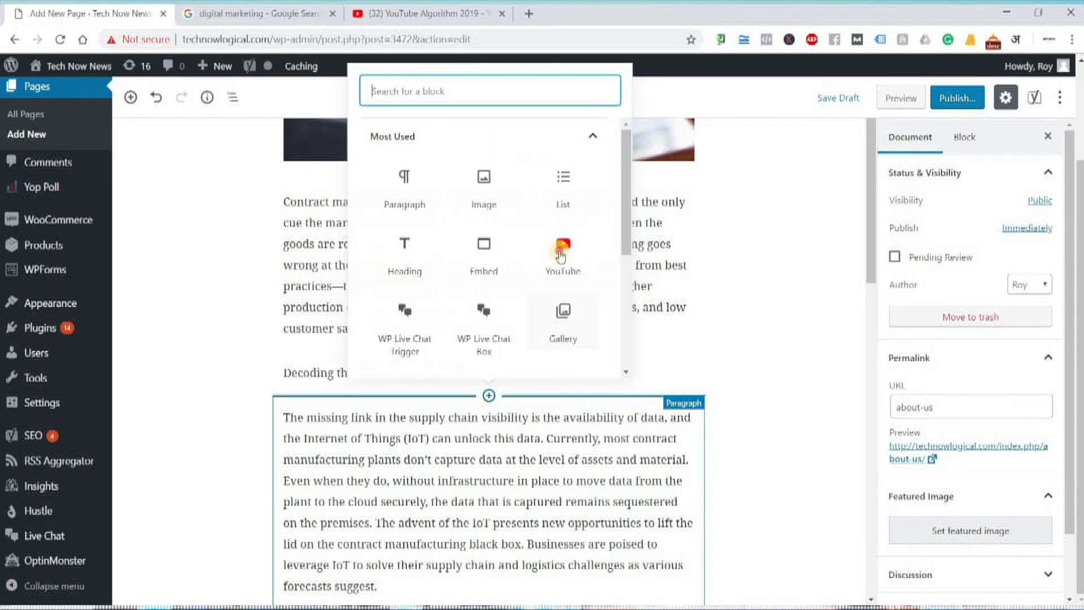
{"action": "left_click", "coordinate": [563, 254]}
{"action": "key", "text": "ctrl+v"}
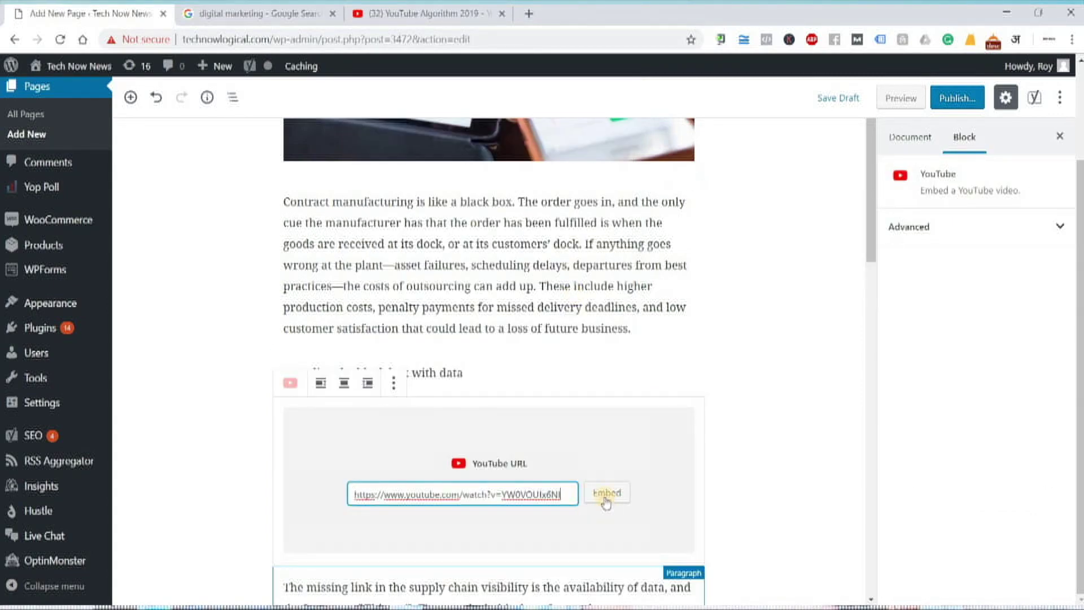
{"action": "key", "text": "Return"}
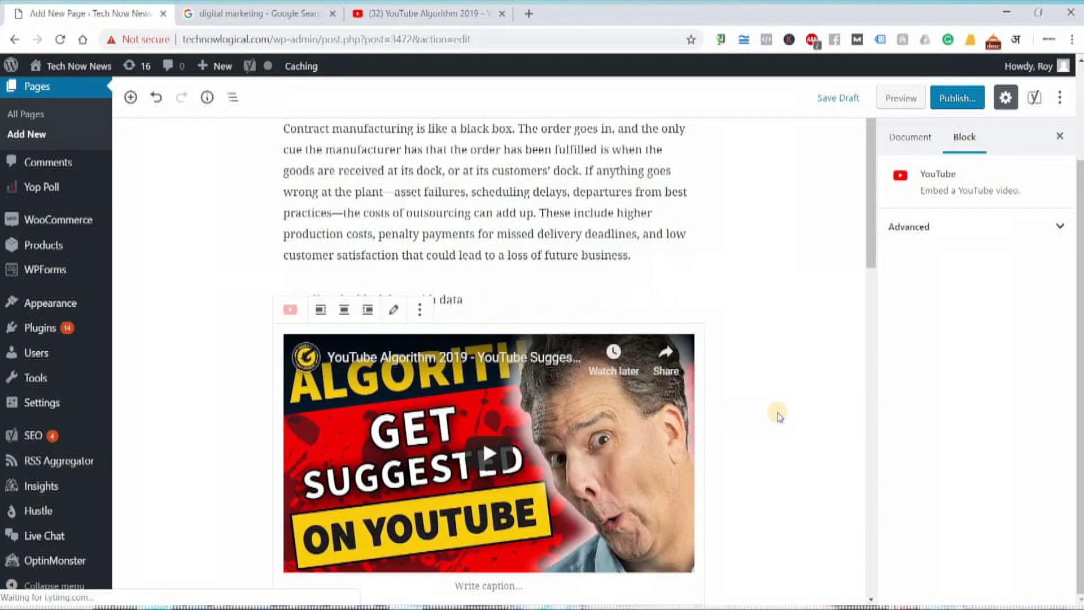
- Review the embedded video in the About Us page, then switch to the notes
{"action": "scroll", "coordinate": [780, 416], "scroll_direction": "up", "scroll_amount": 1}
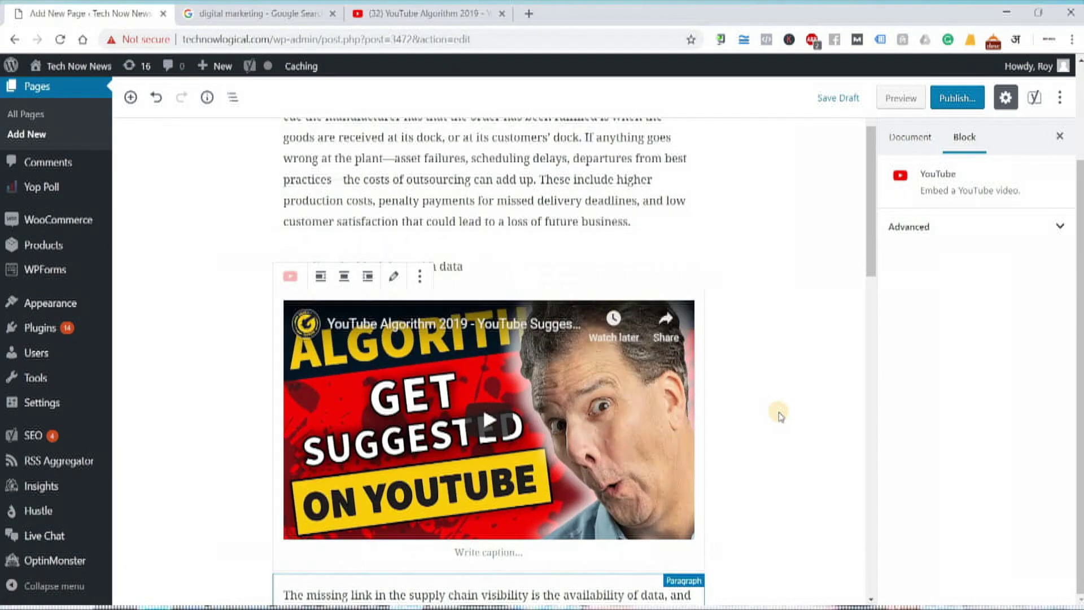
{"action": "scroll", "coordinate": [780, 416], "scroll_direction": "down", "scroll_amount": 7}
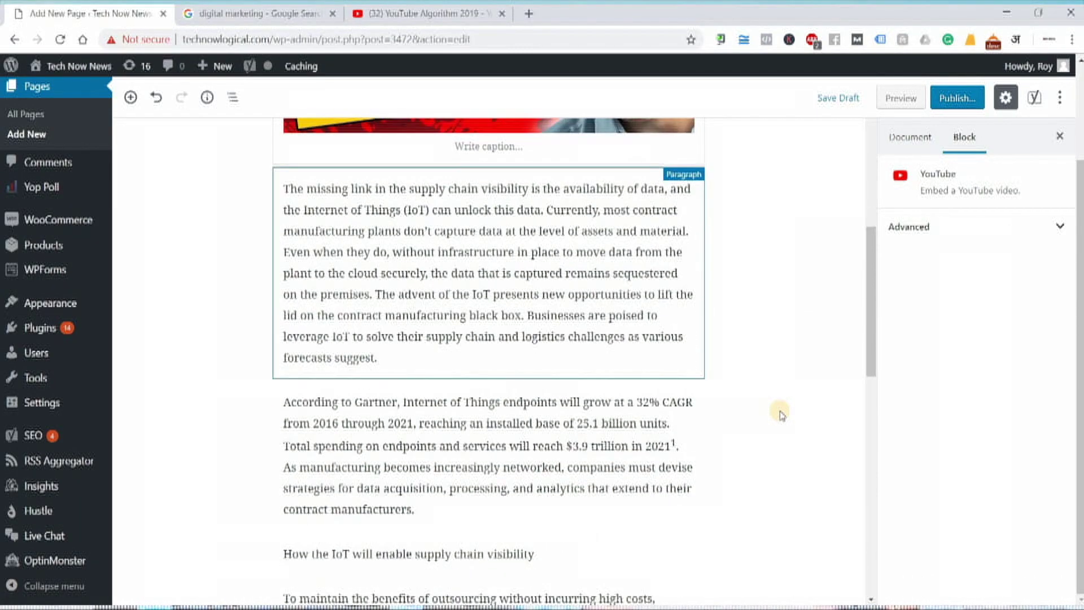
{"action": "scroll", "coordinate": [779, 415], "scroll_direction": "up", "scroll_amount": 10}
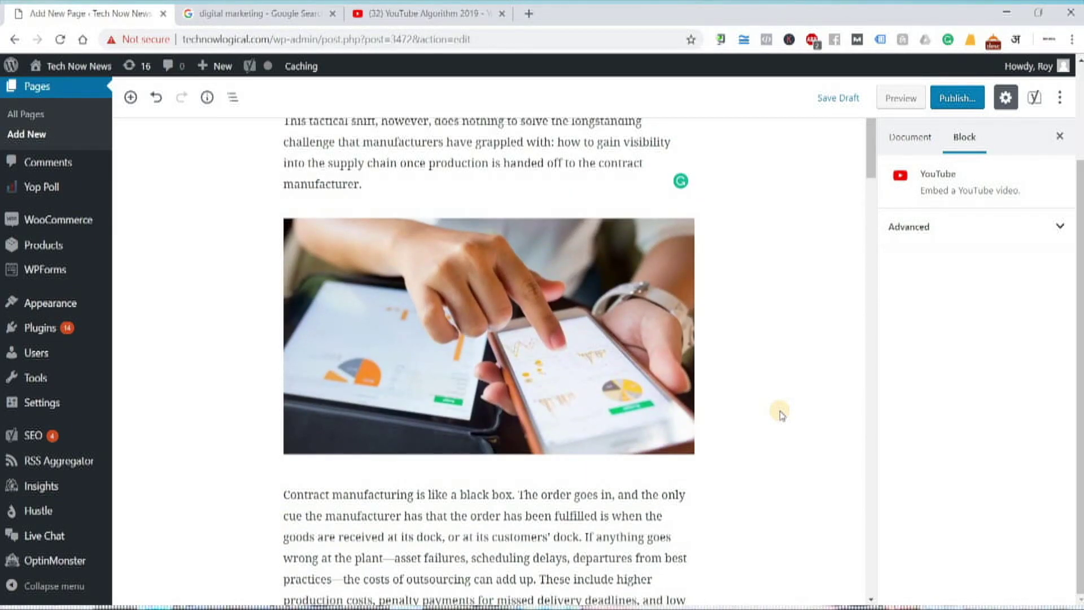
{"action": "scroll", "coordinate": [780, 415], "scroll_direction": "up", "scroll_amount": 1}
{"action": "scroll", "coordinate": [780, 415], "scroll_direction": "down", "scroll_amount": 9}
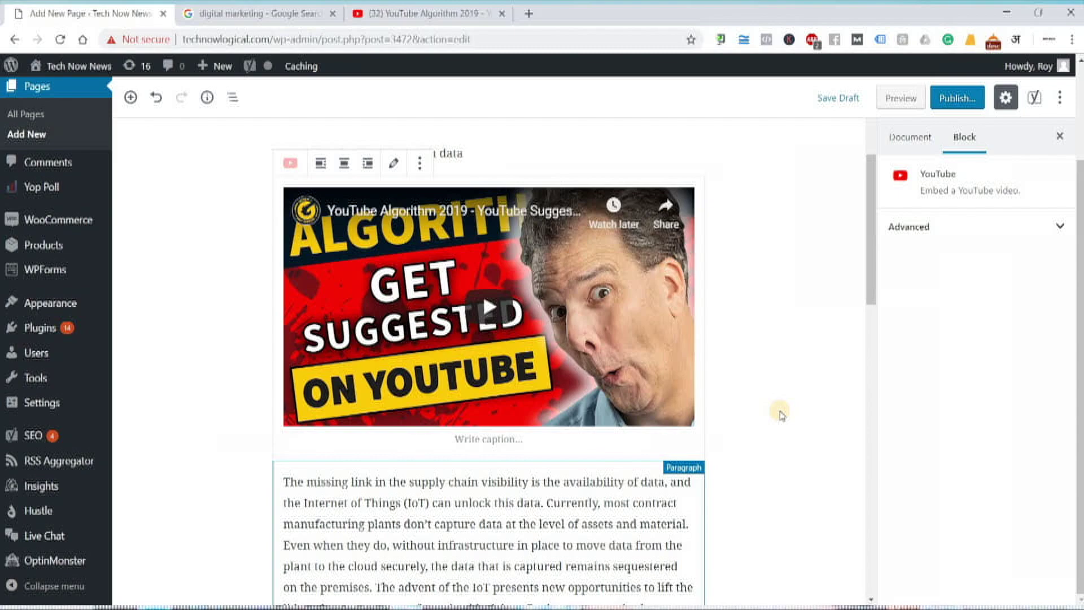
{"action": "scroll", "coordinate": [779, 415], "scroll_direction": "down", "scroll_amount": 8}
{"action": "scroll", "coordinate": [780, 415], "scroll_direction": "up", "scroll_amount": 18}
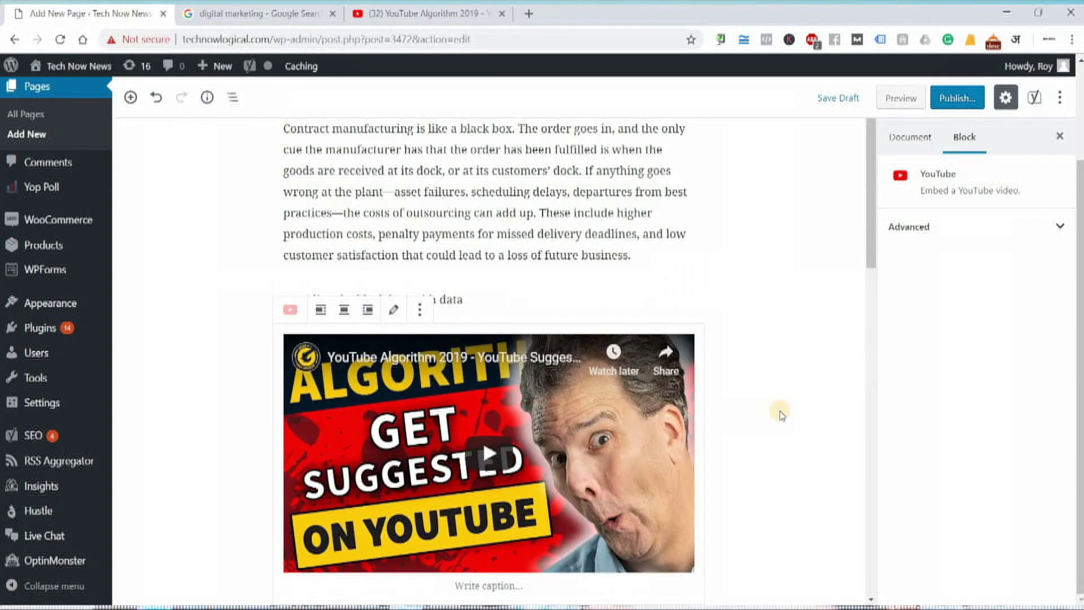
{"action": "scroll", "coordinate": [779, 415], "scroll_direction": "down", "scroll_amount": 20}
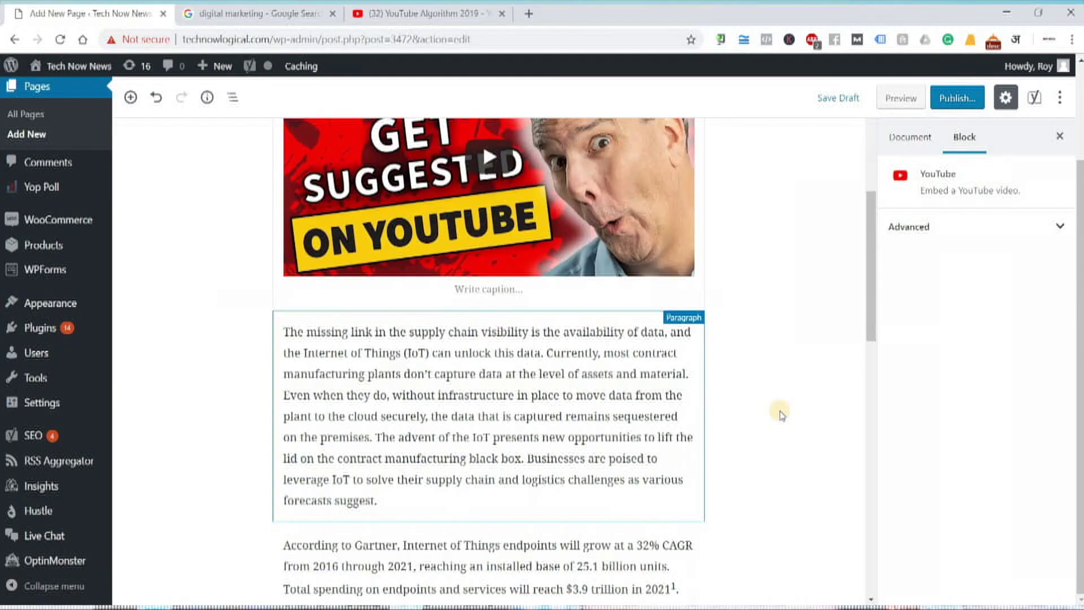
{"action": "scroll", "coordinate": [779, 415], "scroll_direction": "up", "scroll_amount": 18}
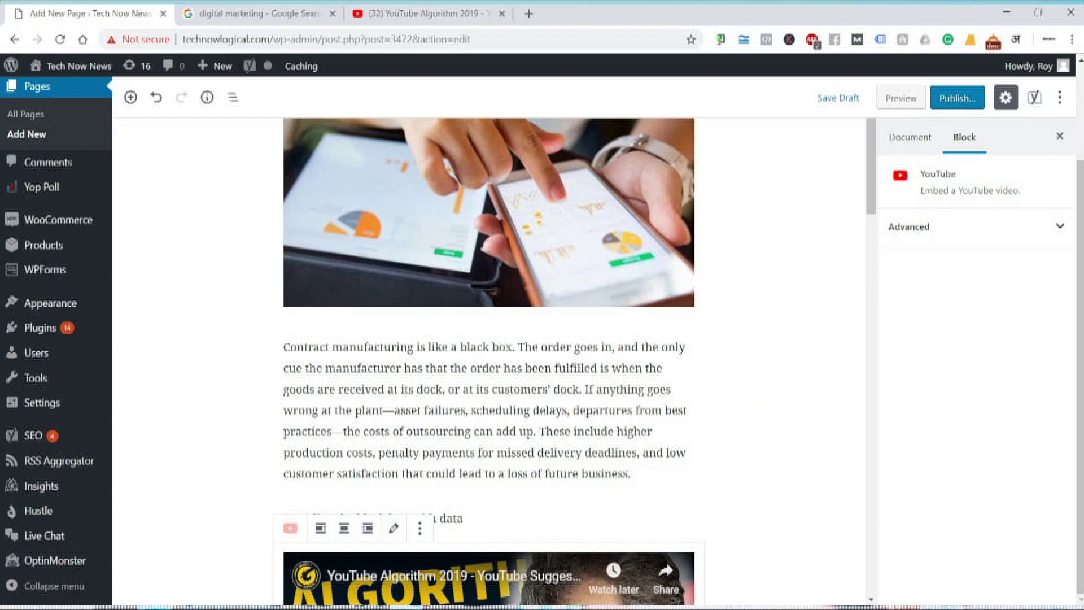
{"action": "key", "text": "alt+Tab"}
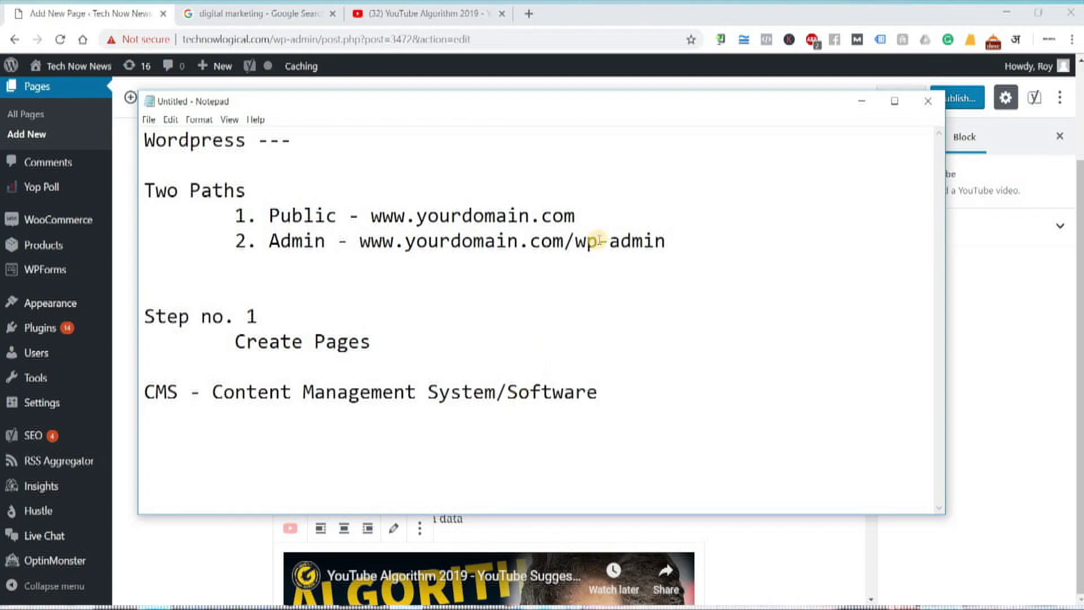
{"action": "left_click", "coordinate": [861, 101]}
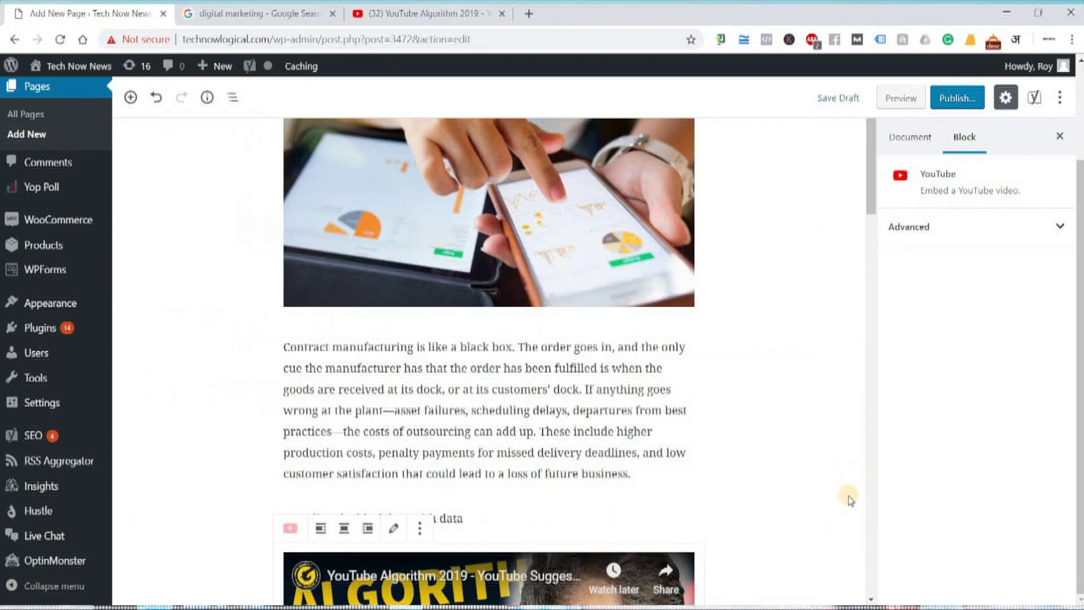
{"action": "left_click", "coordinate": [897, 98]}
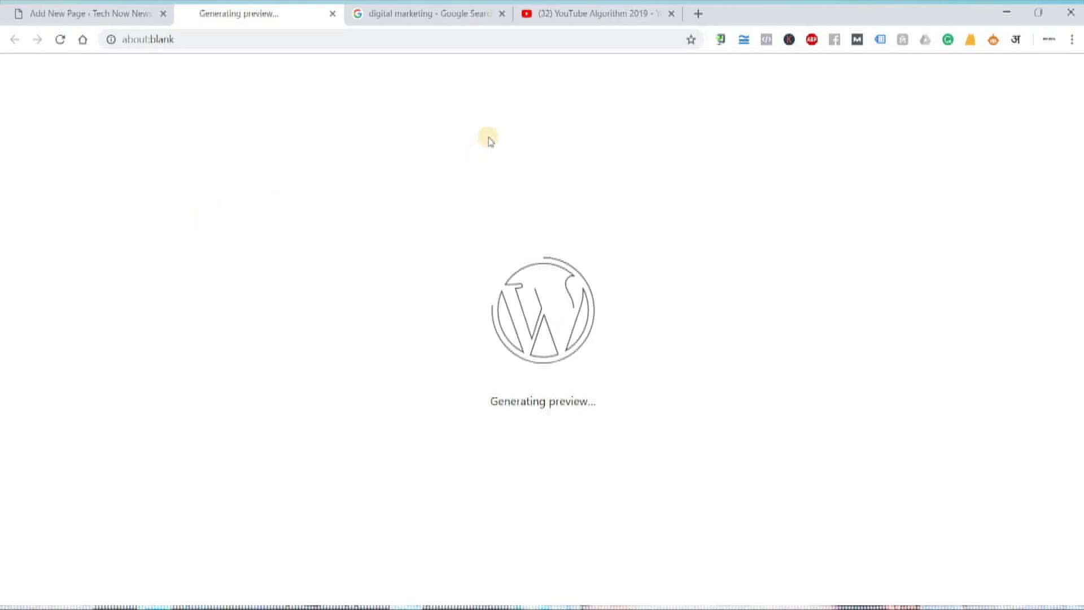
- Play the embedded YouTube Algorithm 2019 video in the preview and scroll the article
{"action": "scroll", "coordinate": [655, 312], "scroll_direction": "down", "scroll_amount": 10}
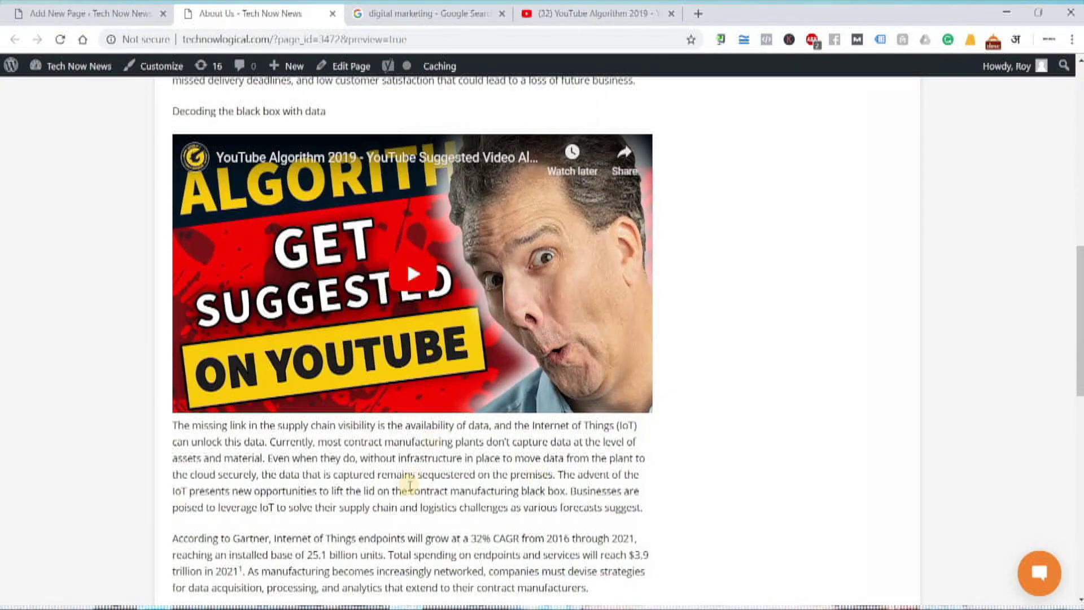
{"action": "scroll", "coordinate": [456, 484], "scroll_direction": "up", "scroll_amount": 3}
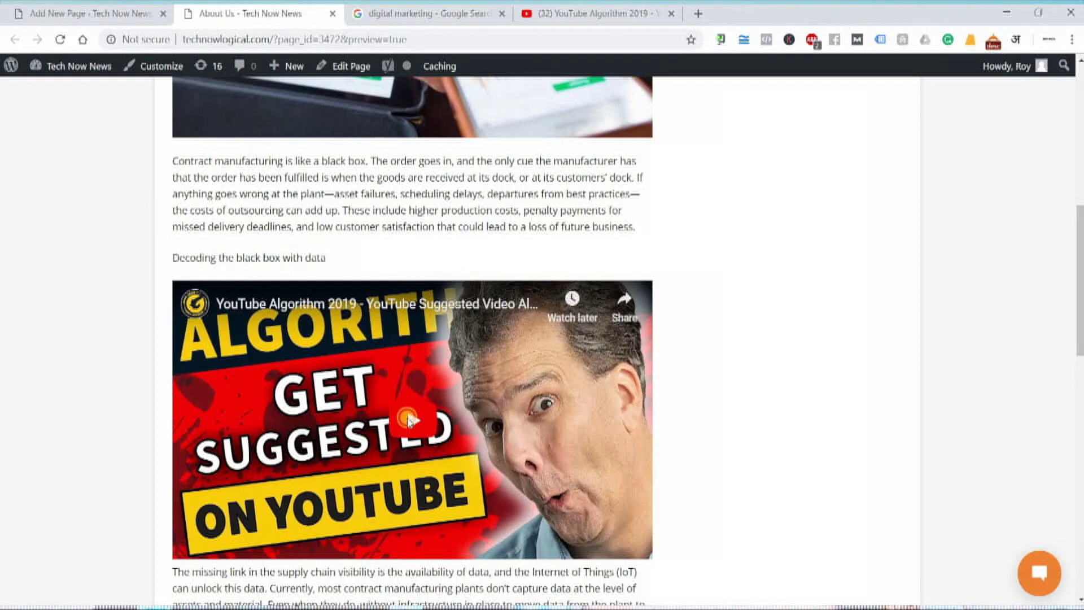
{"action": "left_click", "coordinate": [407, 419]}
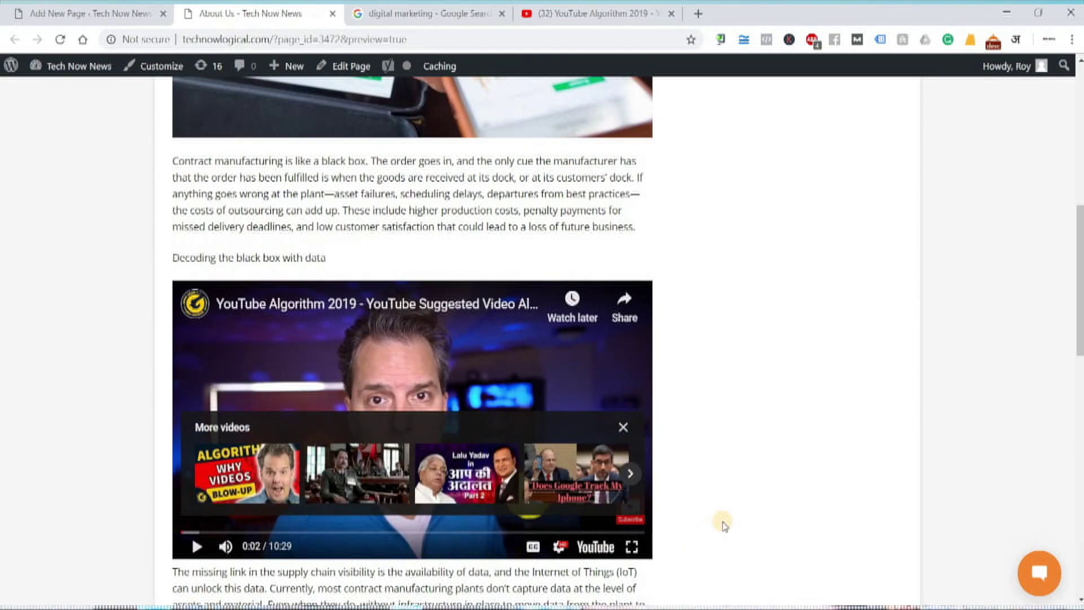
{"action": "scroll", "coordinate": [724, 525], "scroll_direction": "down", "scroll_amount": 10}
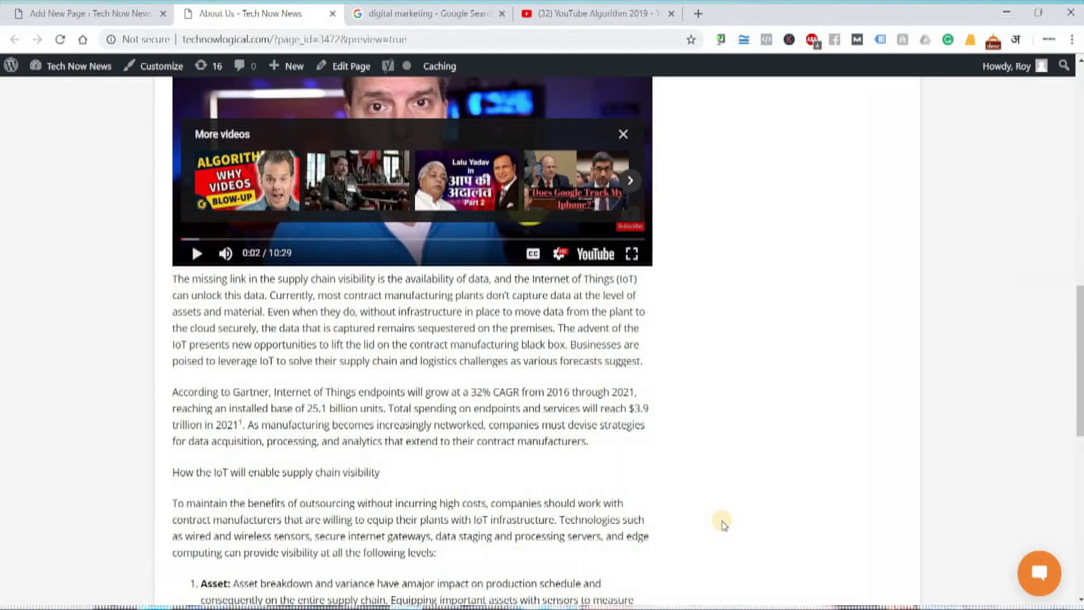
{"action": "scroll", "coordinate": [723, 524], "scroll_direction": "up", "scroll_amount": 10}
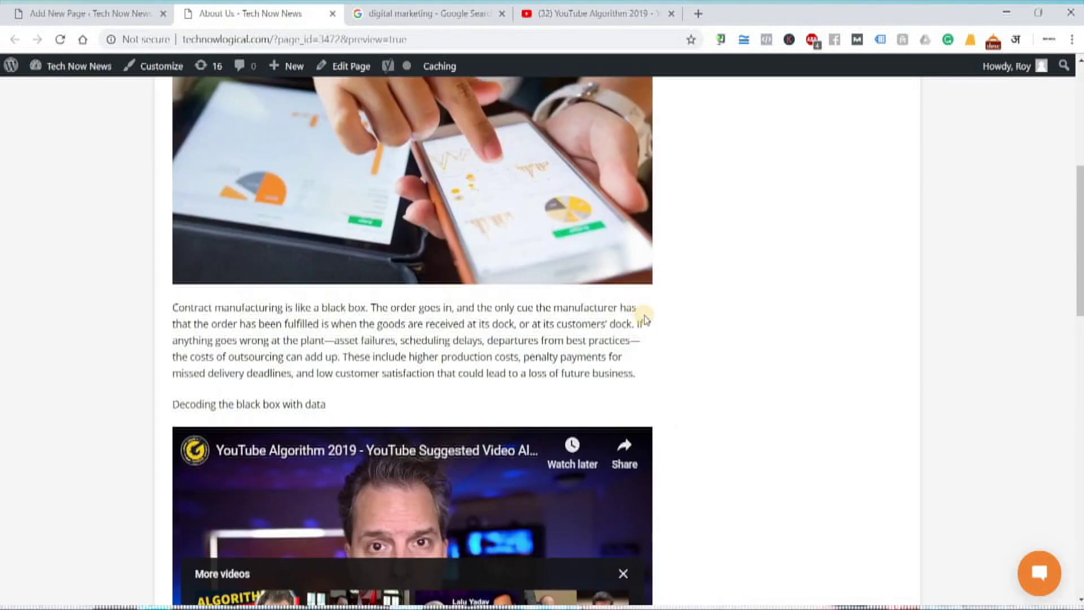
{"action": "scroll", "coordinate": [728, 460], "scroll_direction": "down", "scroll_amount": 5}
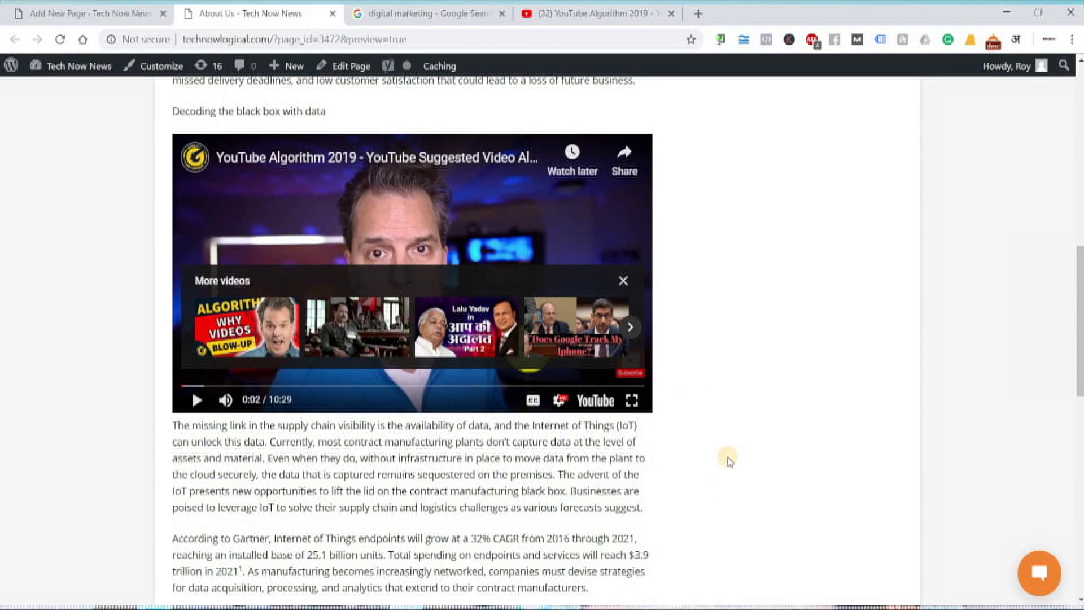
{"action": "scroll", "coordinate": [132, 125], "scroll_direction": "up", "scroll_amount": 6}
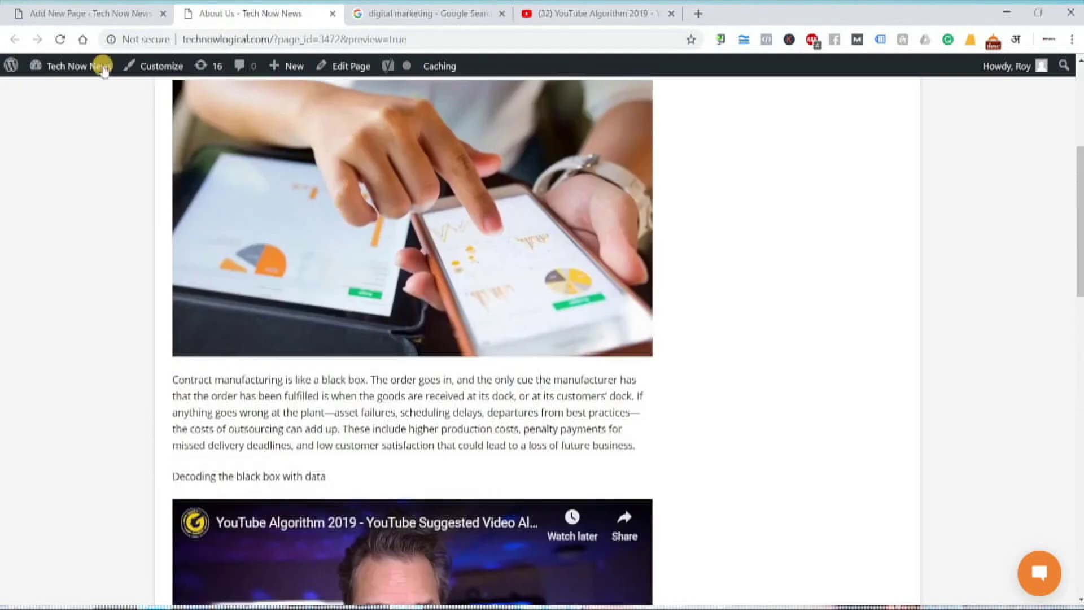
{"action": "left_click", "coordinate": [85, 13]}
- Publish the About Us page and view it in the All Pages list
{"action": "left_click", "coordinate": [956, 98]}
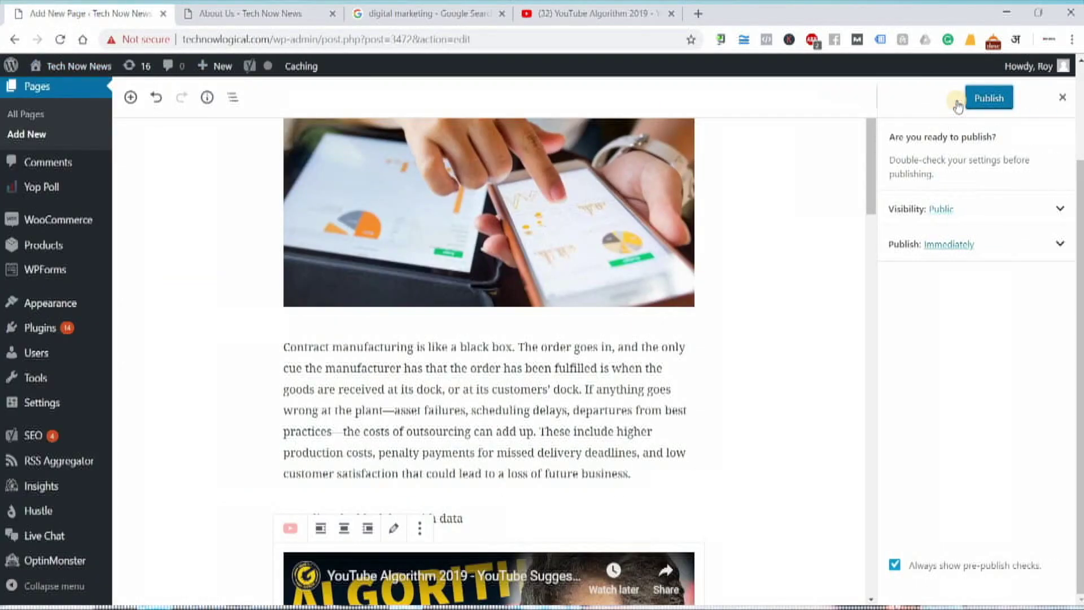
{"action": "left_click", "coordinate": [989, 101]}
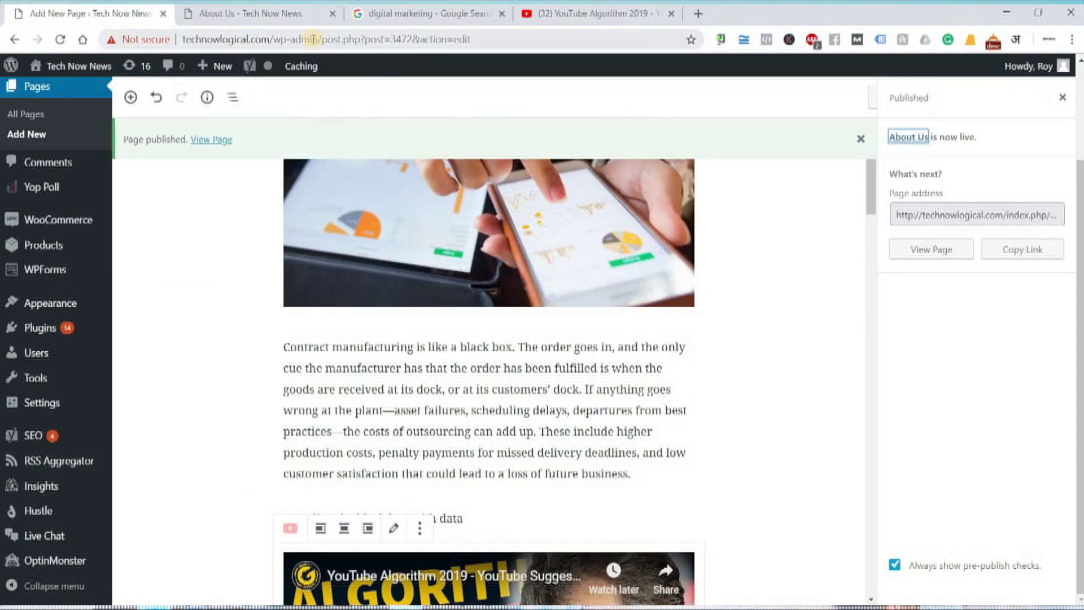
{"action": "left_click", "coordinate": [25, 114]}
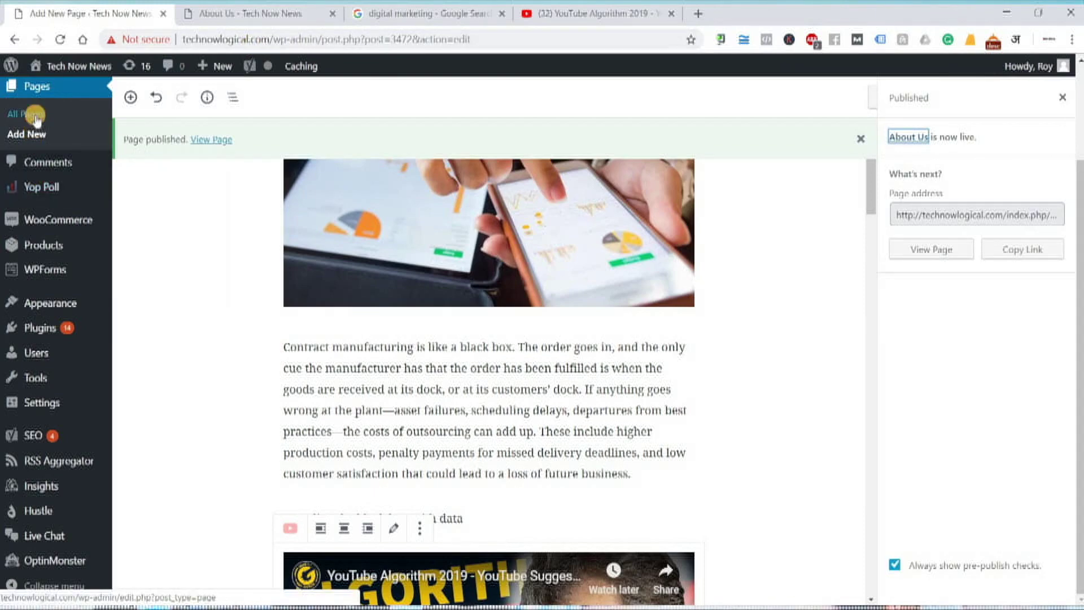
- Close the YouTube video, Google search and page preview browser tabs
{"action": "left_click", "coordinate": [671, 13]}
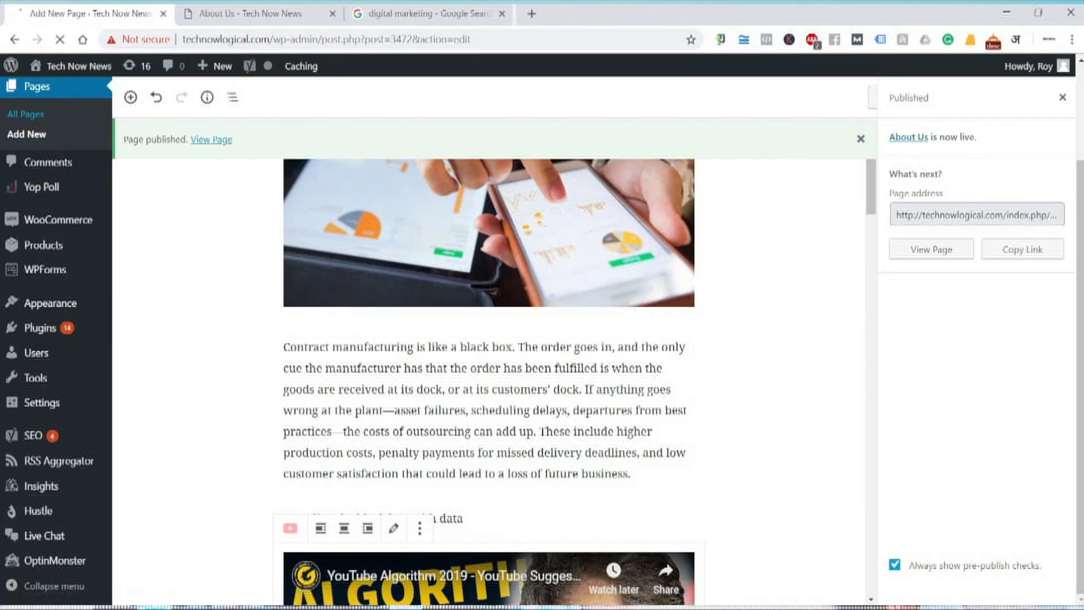
{"action": "left_click", "coordinate": [504, 15]}
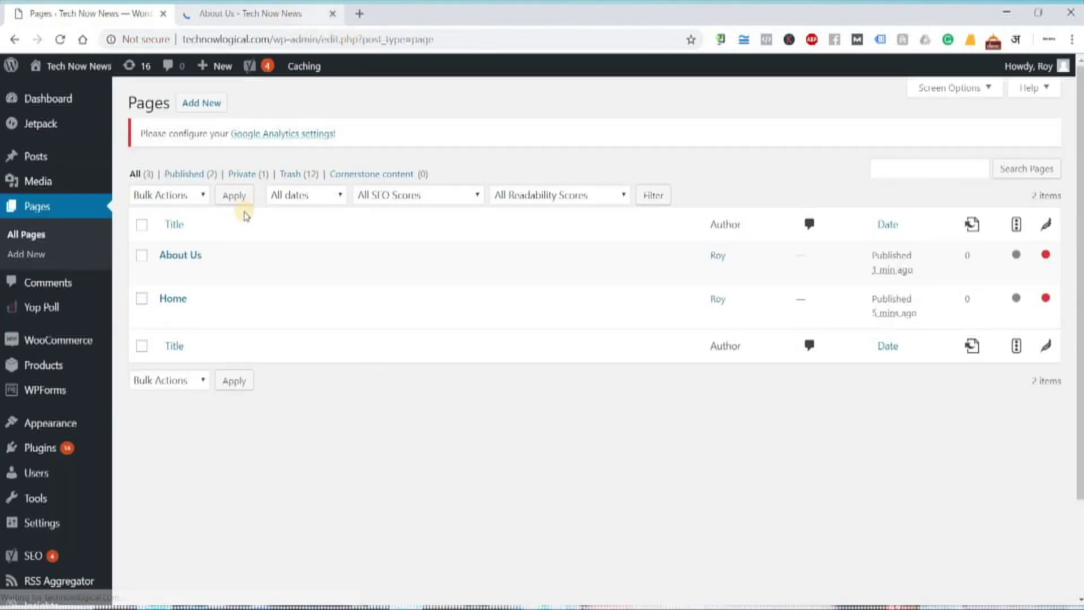
{"action": "left_click", "coordinate": [333, 13]}
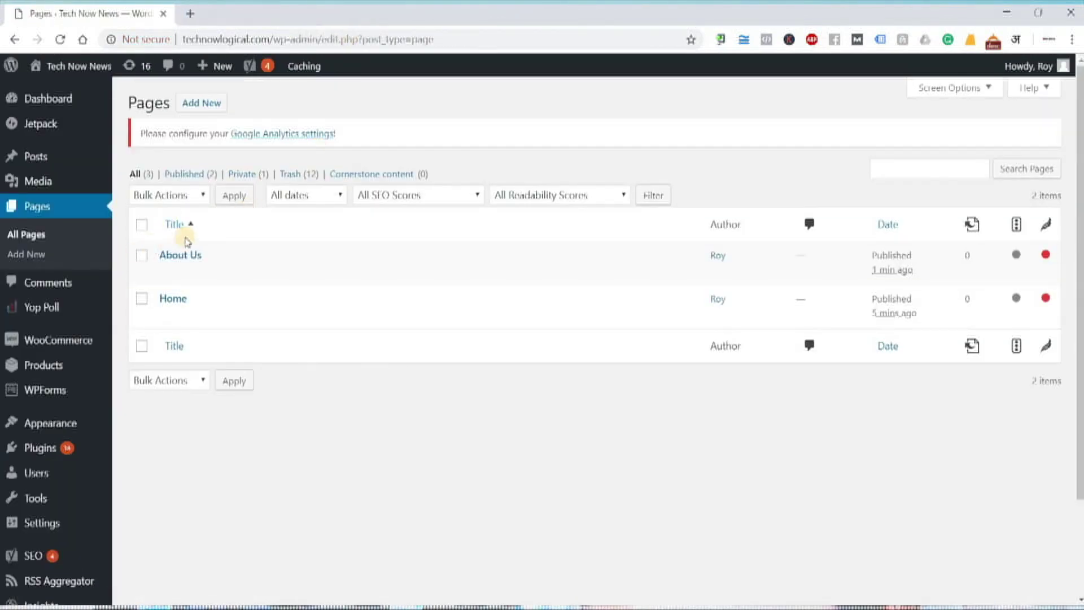
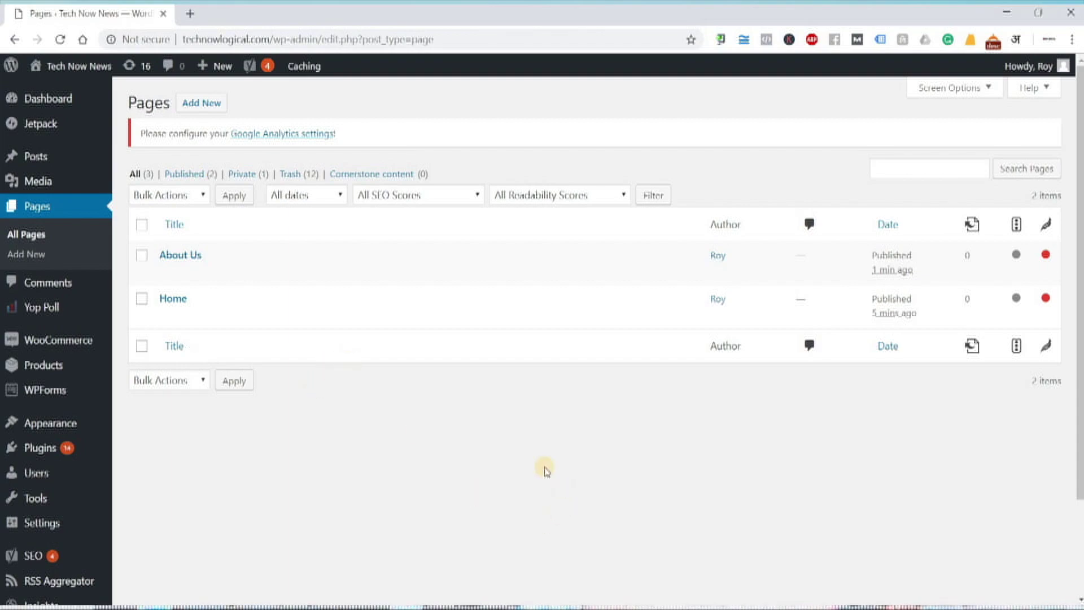
- Switch to the Notepad WordPress notes so they sit over the Pages list
{"action": "key", "text": "alt+Tab"}
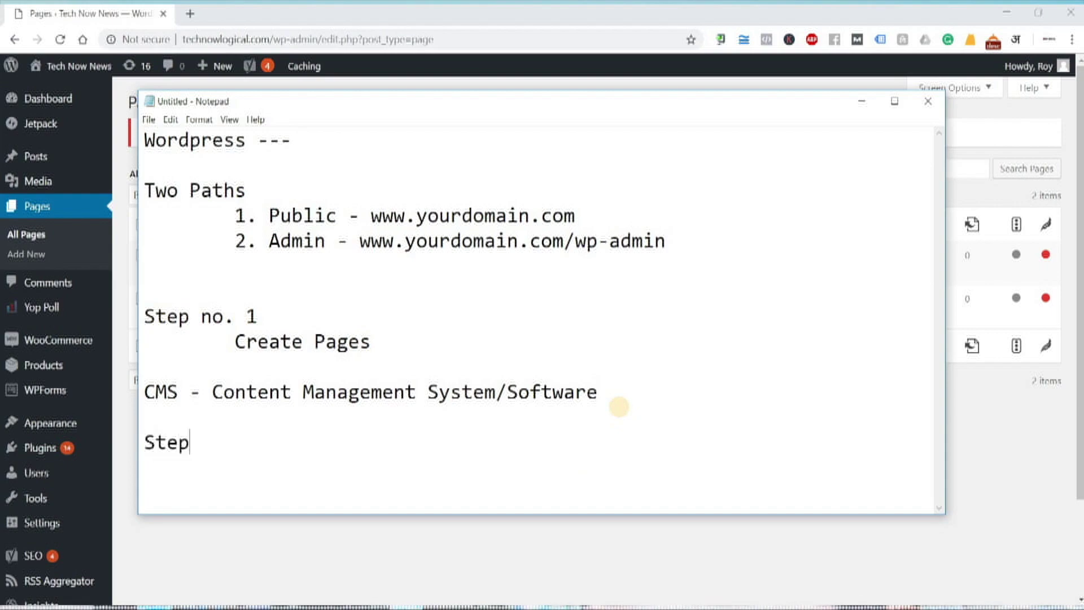
- Add 'Step no. 2 — Create Menus' to the notes and start a new Chrome tab
{"action": "type", "text": "no. 1 \t"}
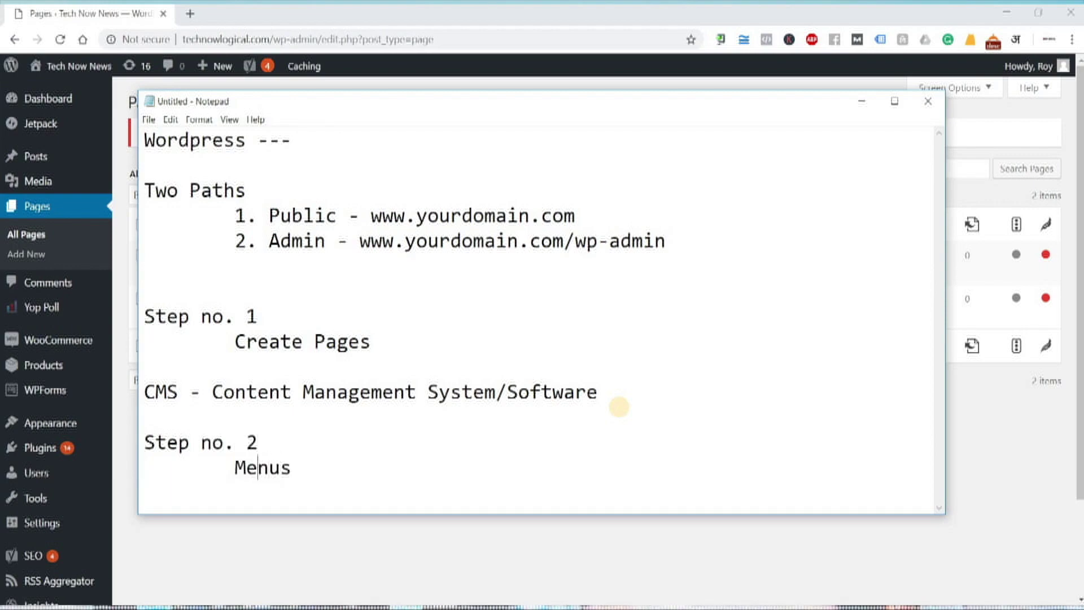
{"action": "type", "text": "Create"}
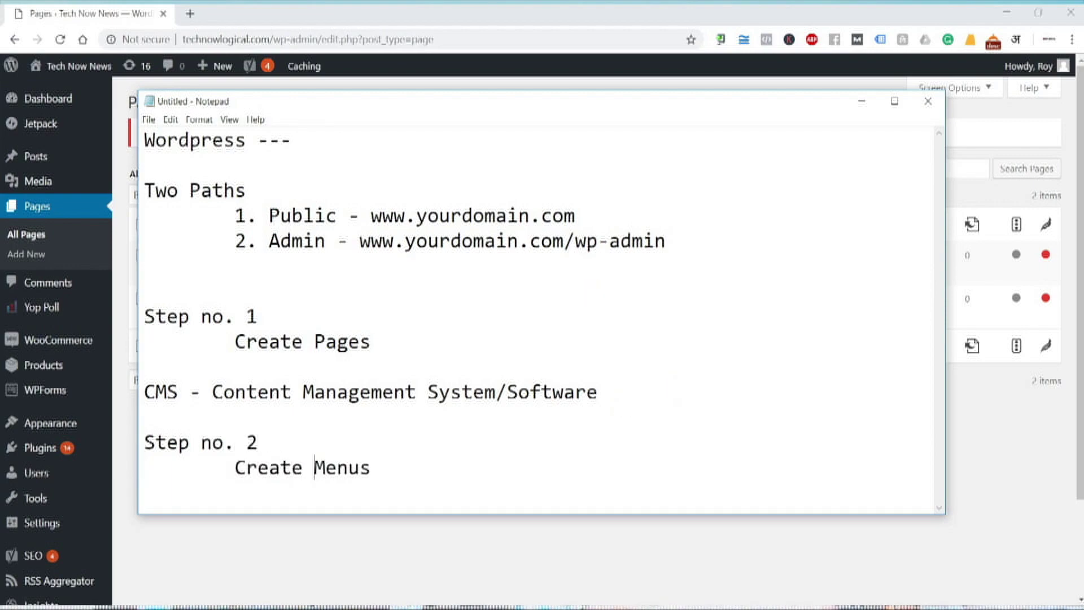
{"action": "left_click", "coordinate": [191, 13]}
{"action": "type", "text": "wipro.com"}
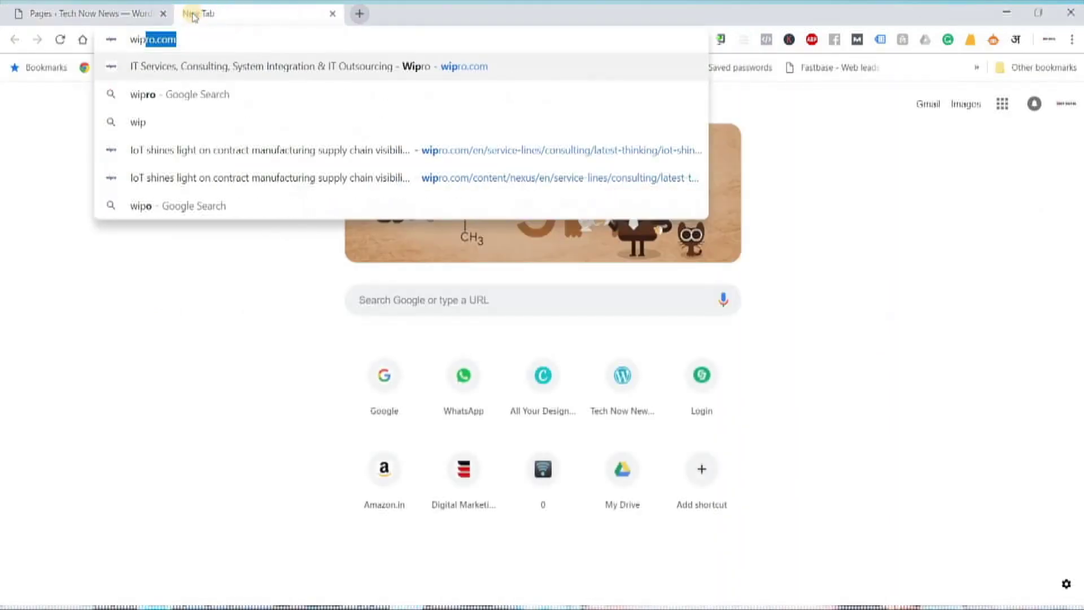
{"action": "key", "text": "Return"}
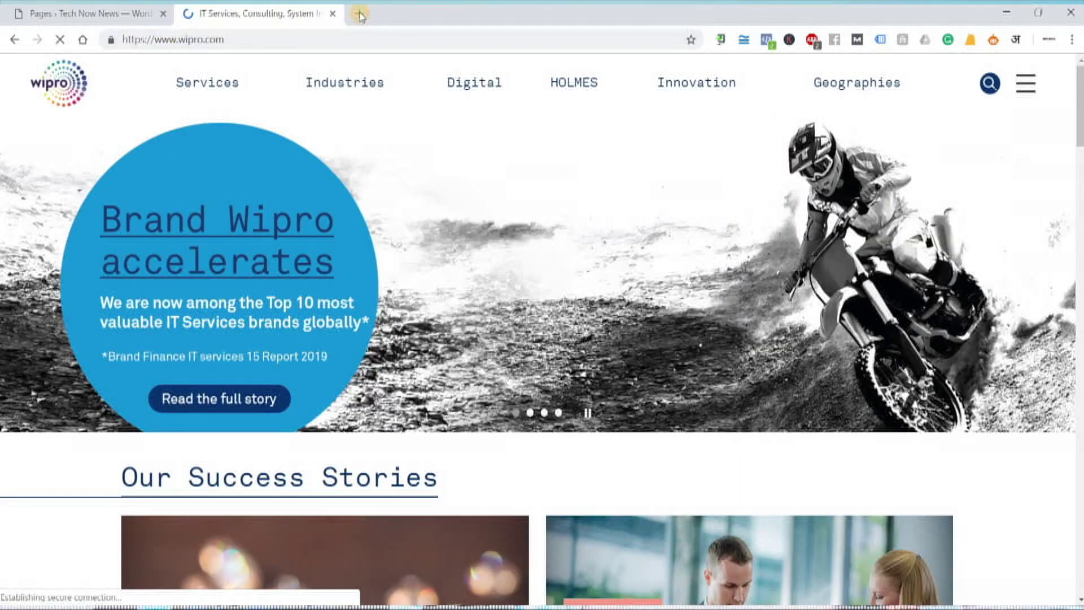
{"action": "left_click", "coordinate": [359, 14]}
{"action": "type", "text": "site:"}
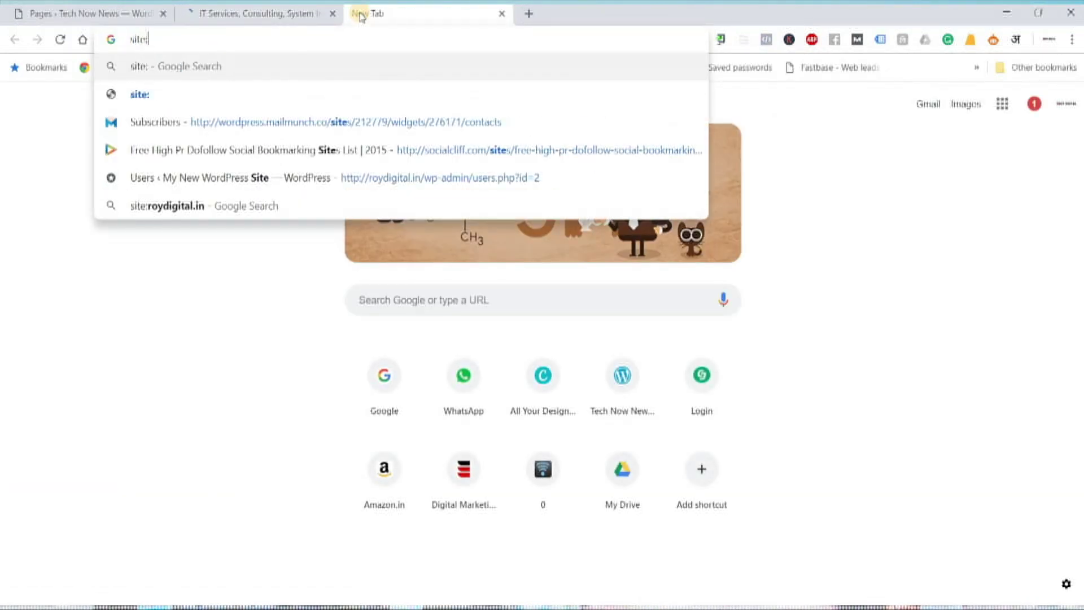
{"action": "type", "text": "www.wir"}
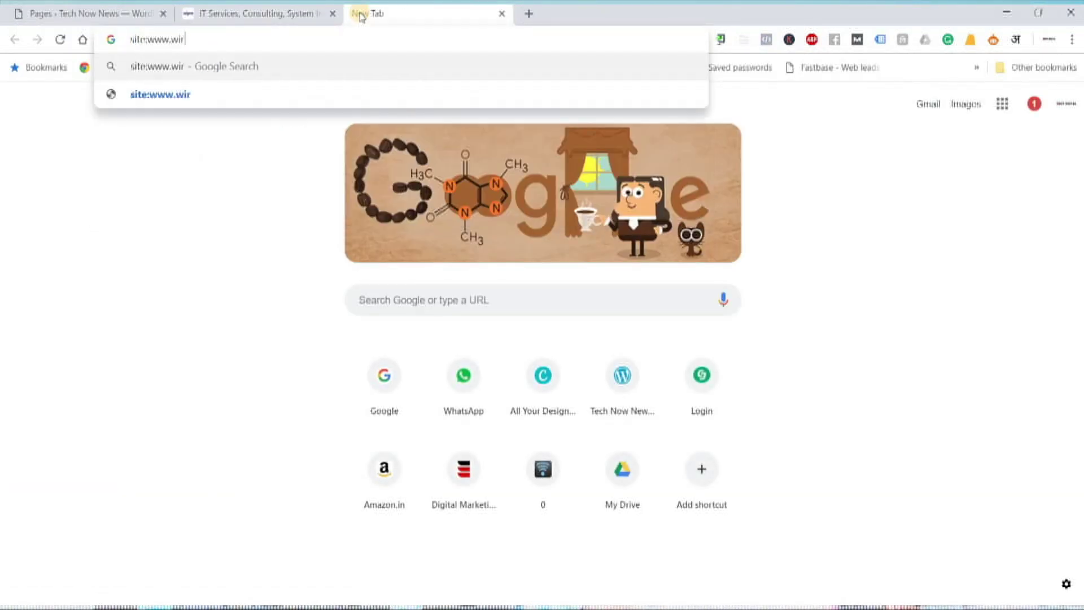
{"action": "key", "text": "BackSpace"}
{"action": "type", "text": "pro.com"}
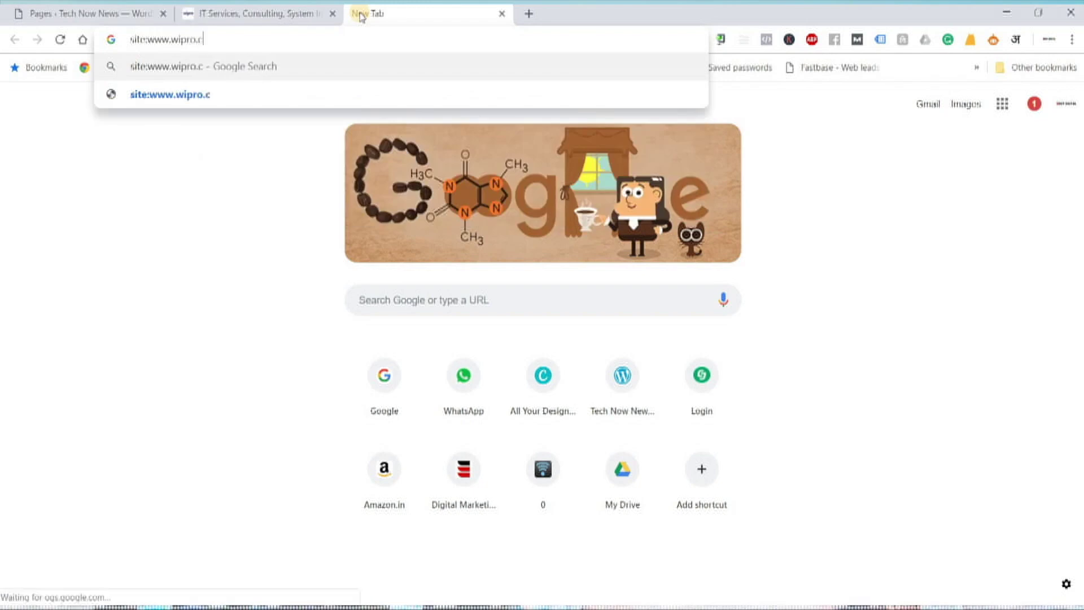
{"action": "key", "text": "Return"}
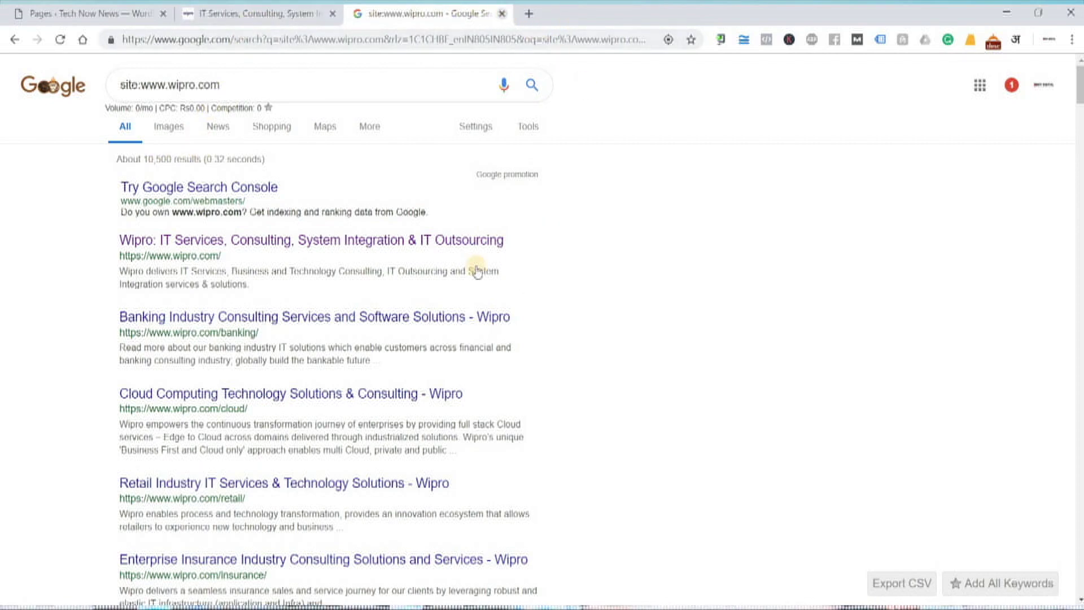
{"action": "key", "text": "ctrl+w"}
- Browse Wipro's Services and Industries lists and open the Innovation HOLMES page
{"action": "left_click", "coordinate": [215, 124]}
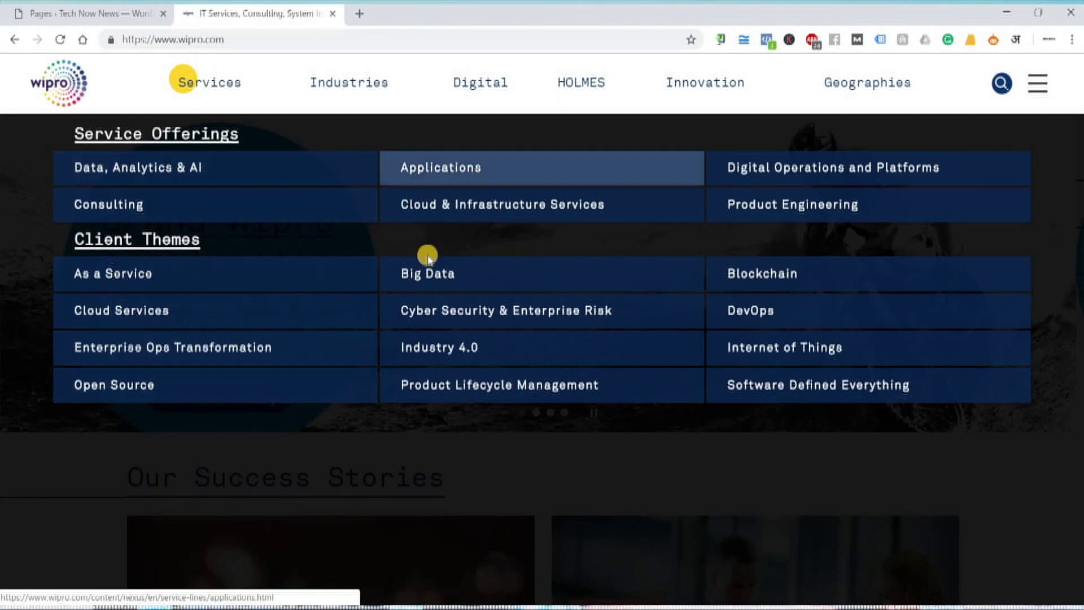
{"action": "left_click", "coordinate": [354, 85]}
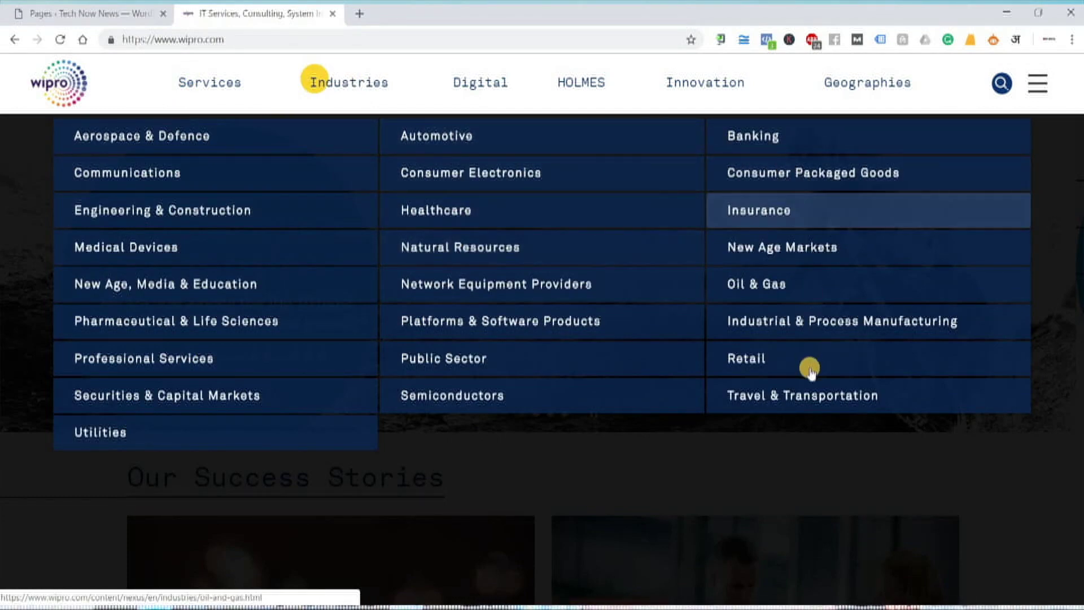
{"action": "left_click", "coordinate": [670, 80]}
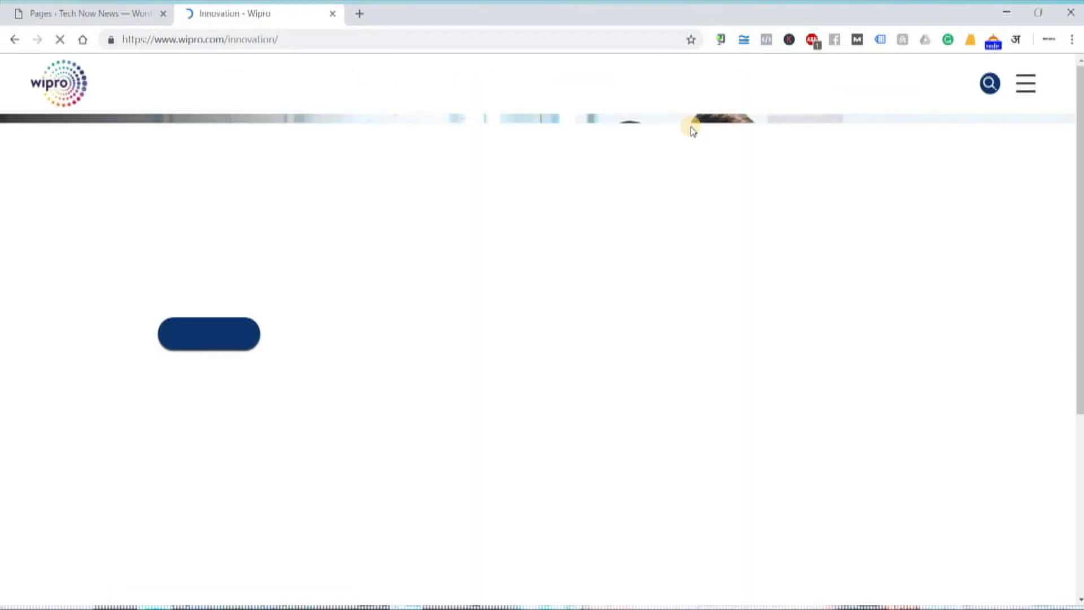
{"action": "left_click", "coordinate": [572, 83]}
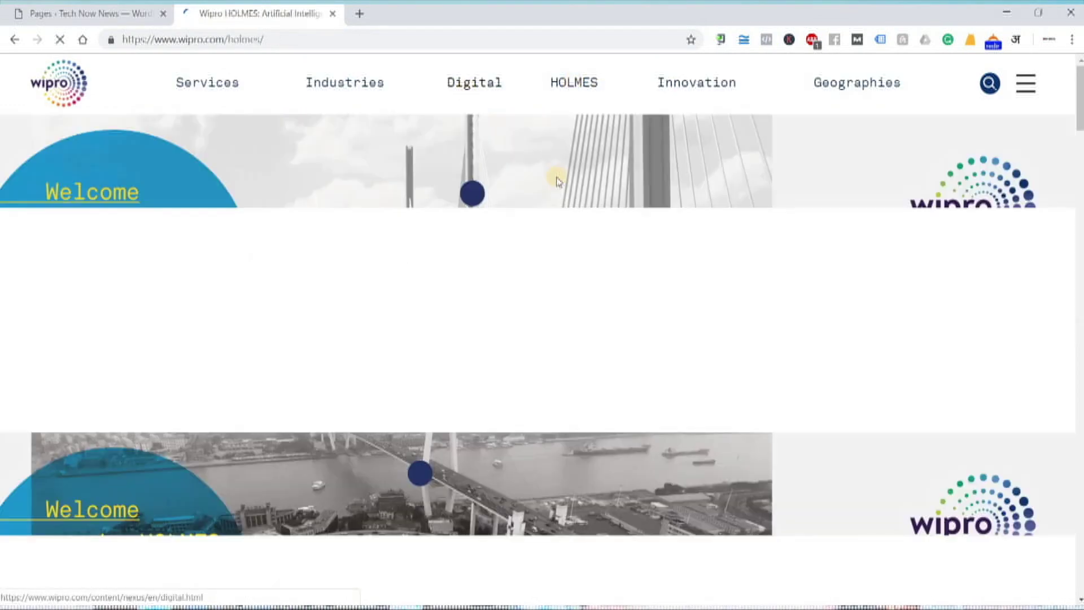
- Scroll the HOLMES page, reopen the Industries list, then return to the Notepad notes
{"action": "scroll", "coordinate": [615, 289], "scroll_direction": "down", "scroll_amount": 10}
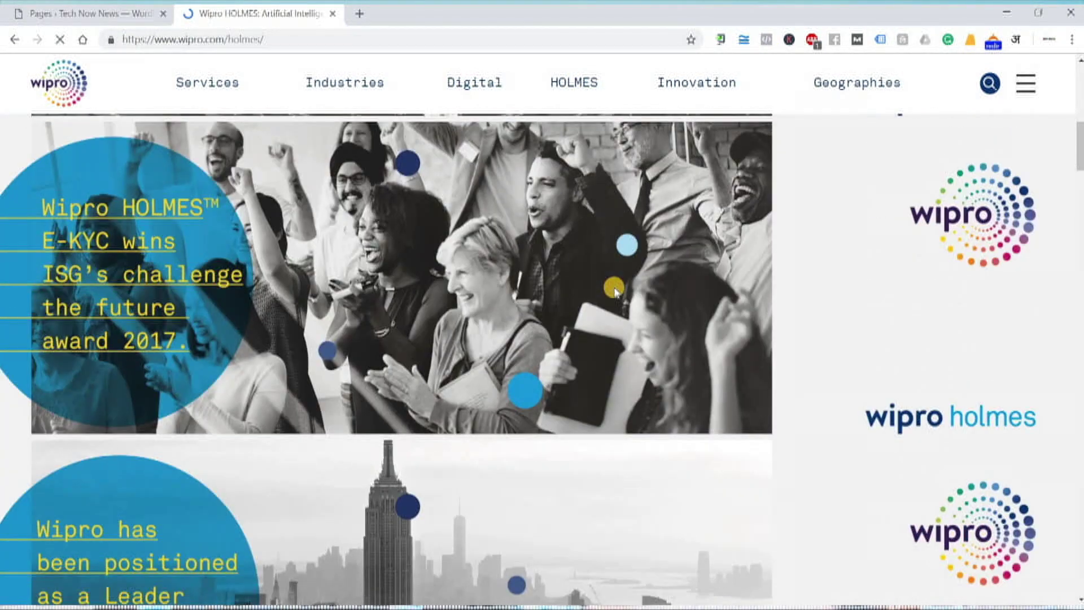
{"action": "scroll", "coordinate": [614, 292], "scroll_direction": "down", "scroll_amount": 15}
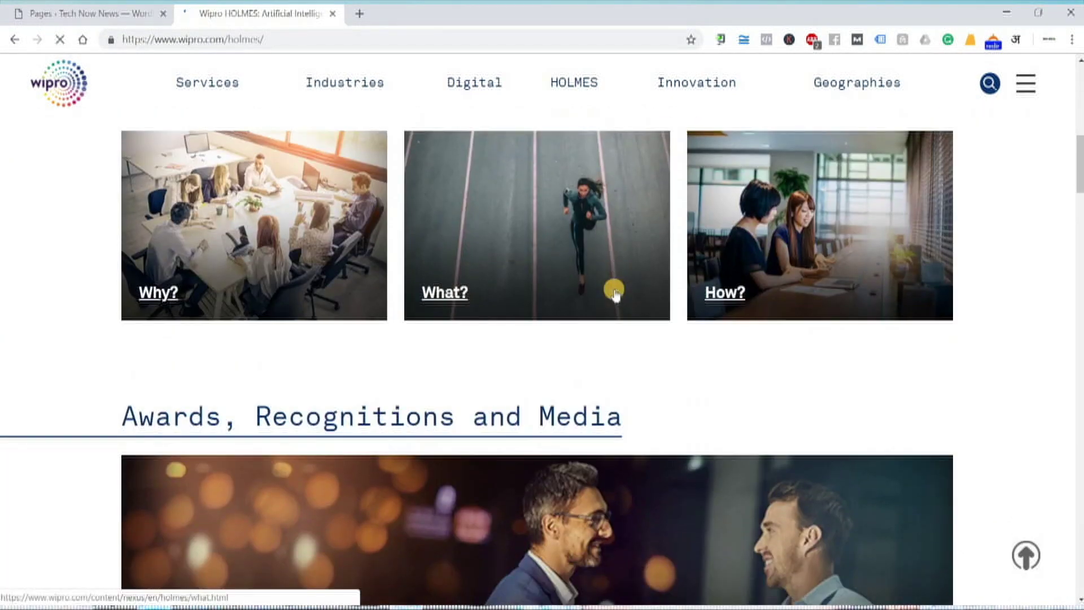
{"action": "scroll", "coordinate": [615, 290], "scroll_direction": "up", "scroll_amount": 20}
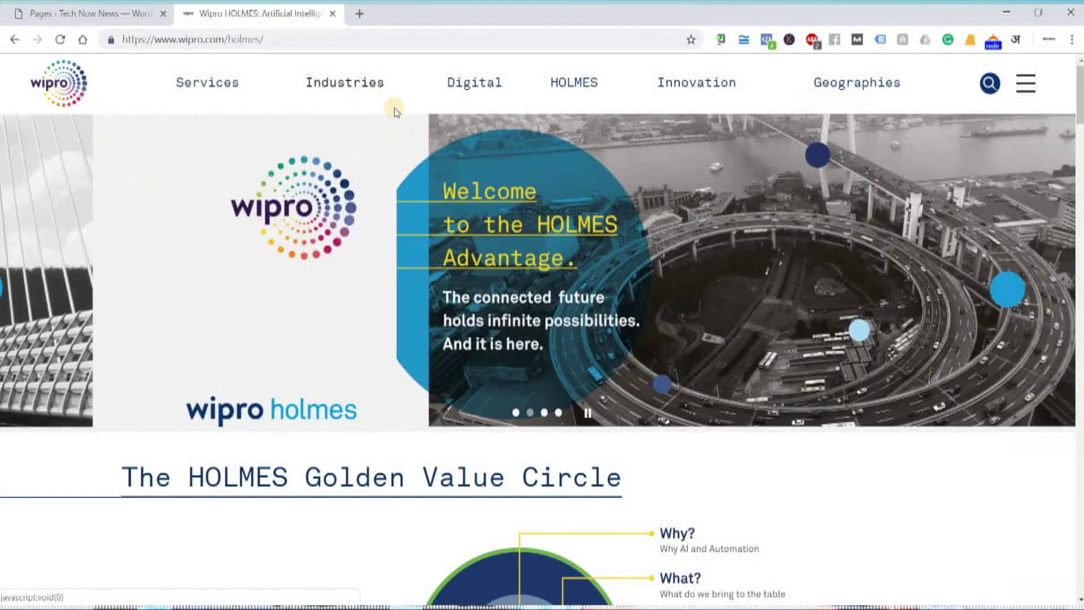
{"action": "left_click", "coordinate": [313, 79]}
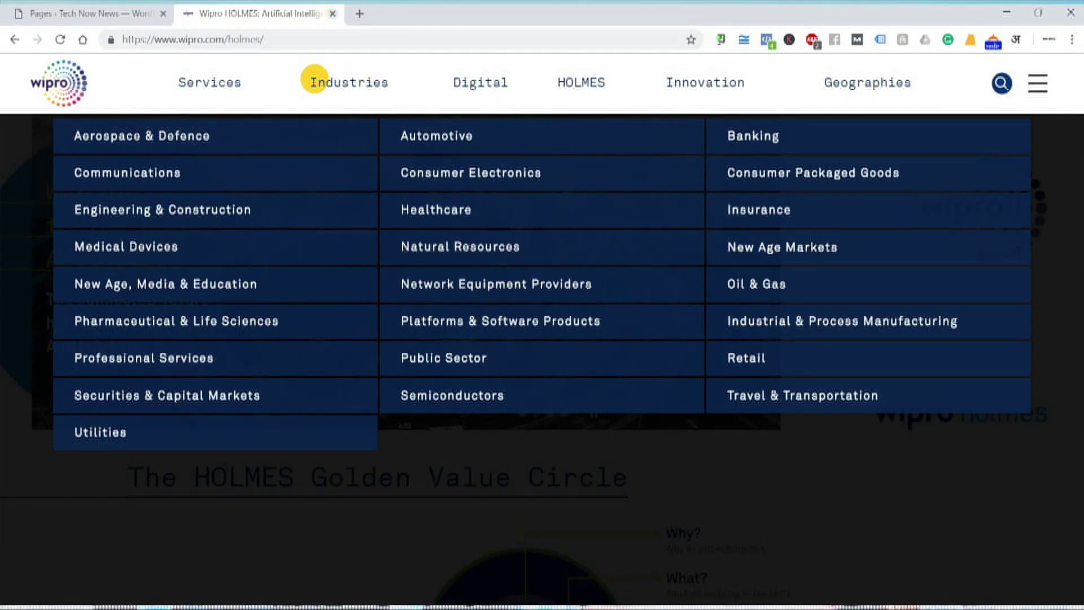
{"action": "key", "text": "alt+Tab"}
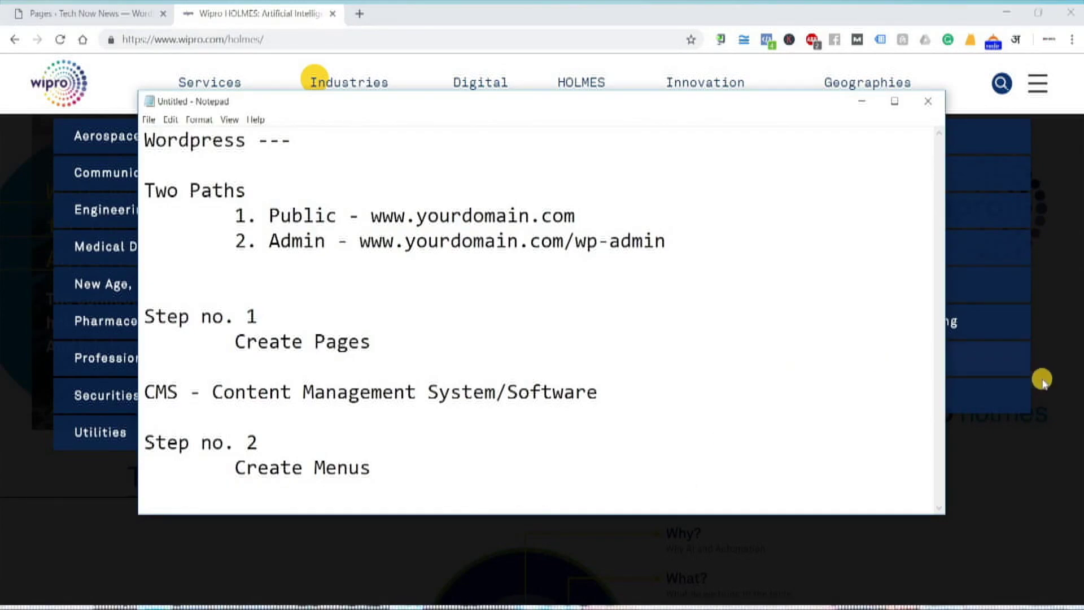
- Bring the Wipro HOLMES page back in front of the Notepad notes
{"action": "left_click", "coordinate": [631, 518]}
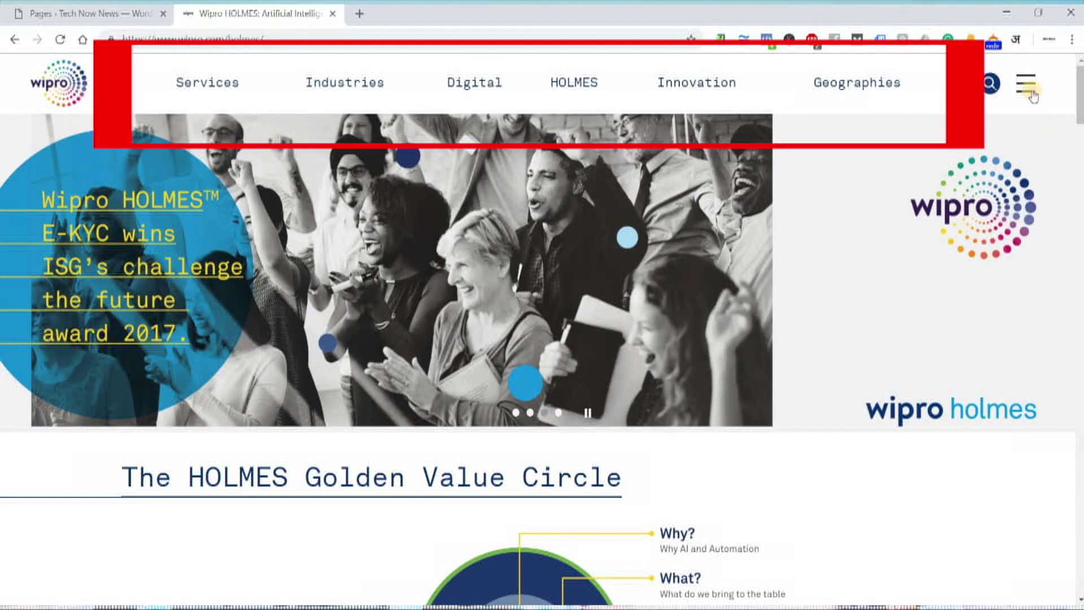
{"action": "left_click", "coordinate": [1026, 84]}
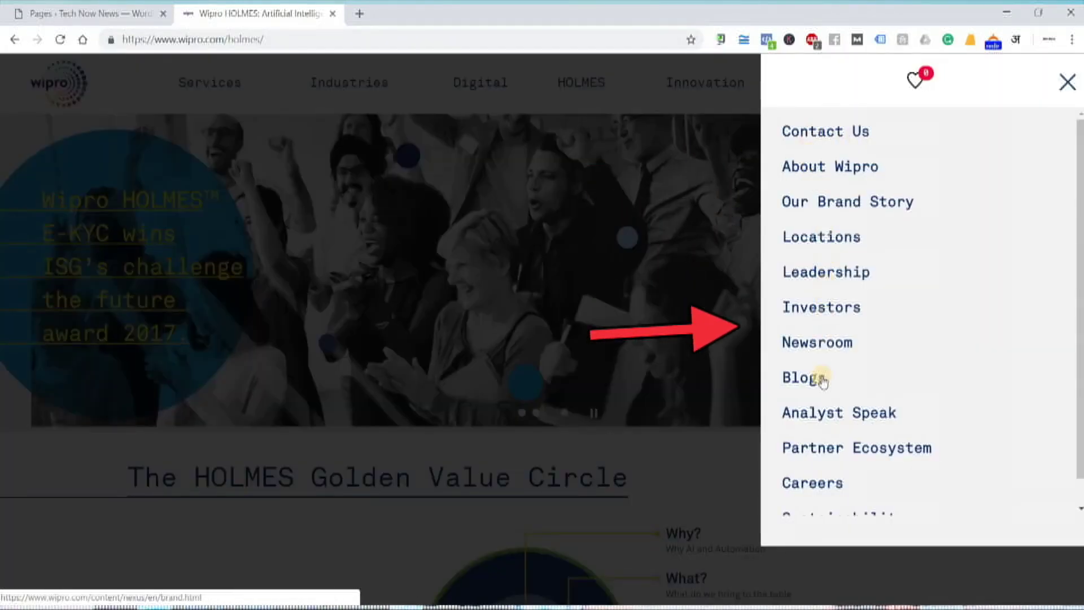
{"action": "scroll", "coordinate": [861, 391], "scroll_direction": "down", "scroll_amount": 1}
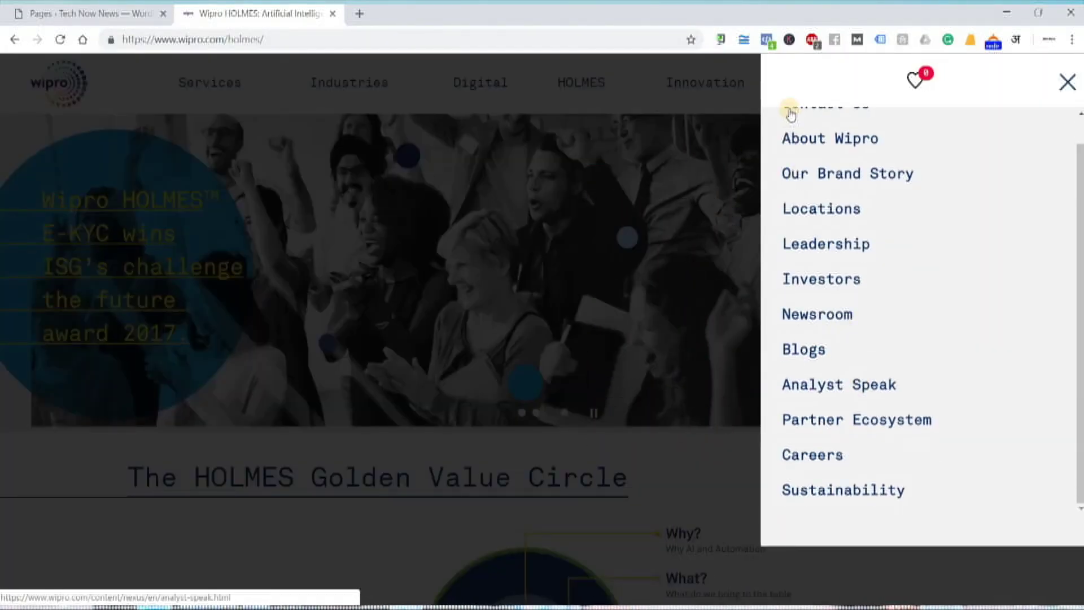
{"action": "left_click", "coordinate": [274, 84]}
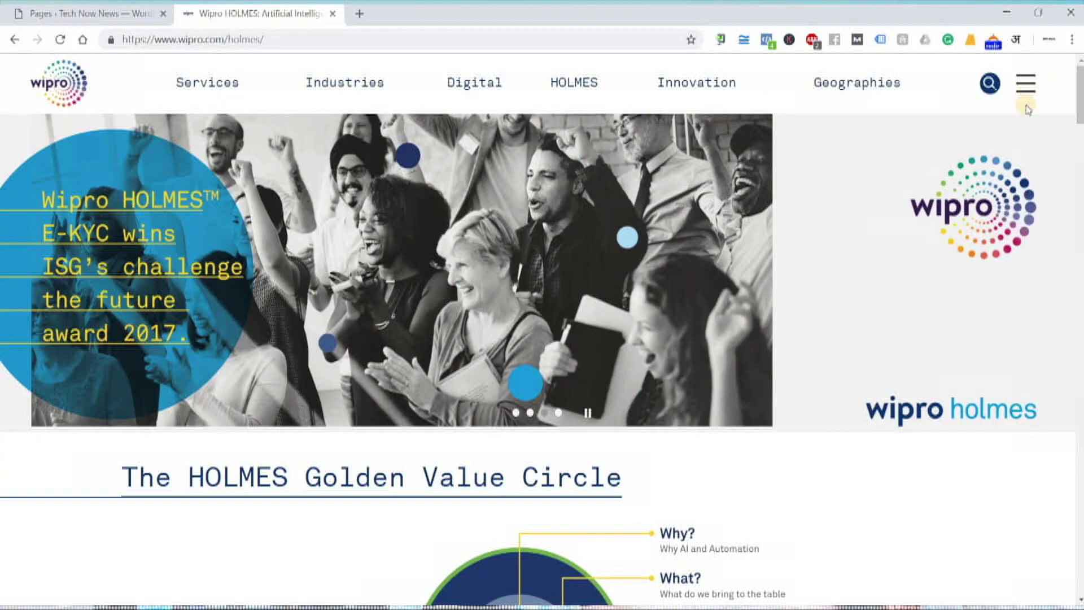
{"action": "scroll", "coordinate": [812, 343], "scroll_direction": "down", "scroll_amount": 15}
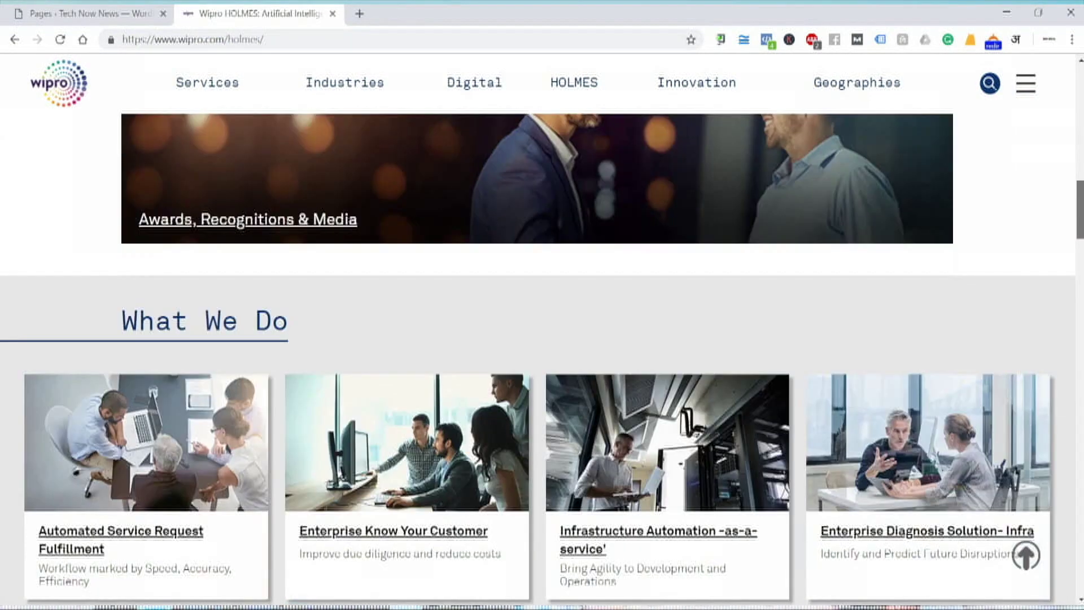
{"action": "scroll", "coordinate": [671, 373], "scroll_direction": "down", "scroll_amount": 15}
{"action": "scroll", "coordinate": [79, 217], "scroll_direction": "up", "scroll_amount": 1}
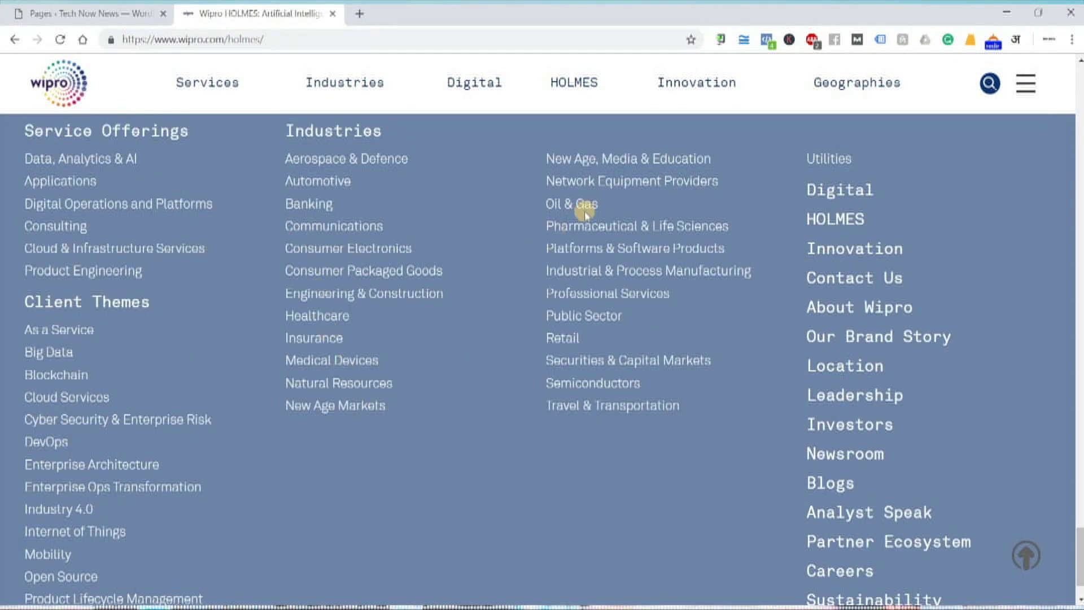
{"action": "scroll", "coordinate": [892, 406], "scroll_direction": "up", "scroll_amount": 4}
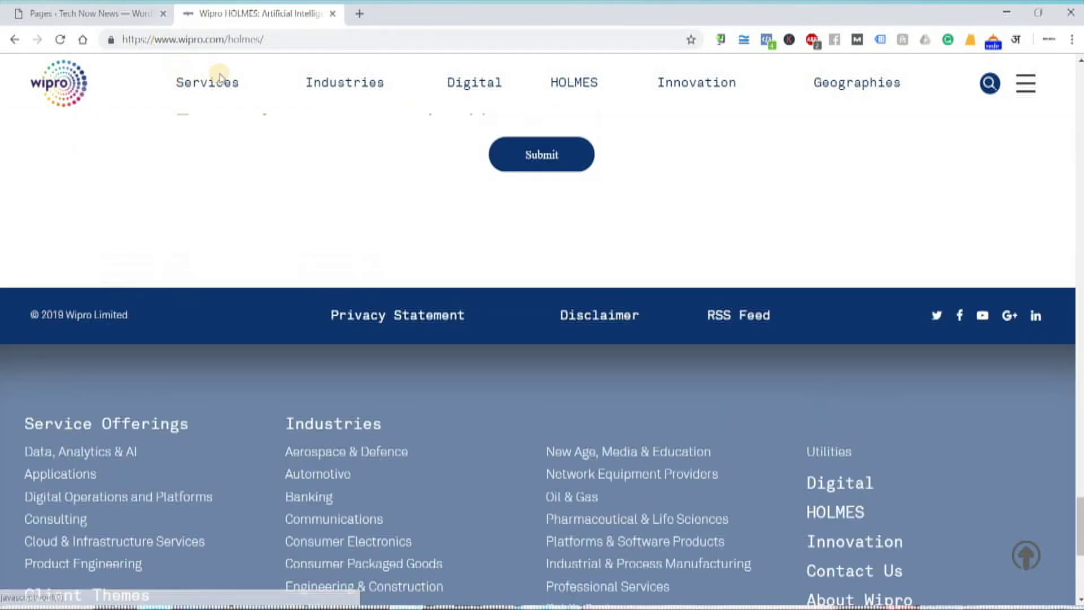
{"action": "left_click", "coordinate": [1025, 83]}
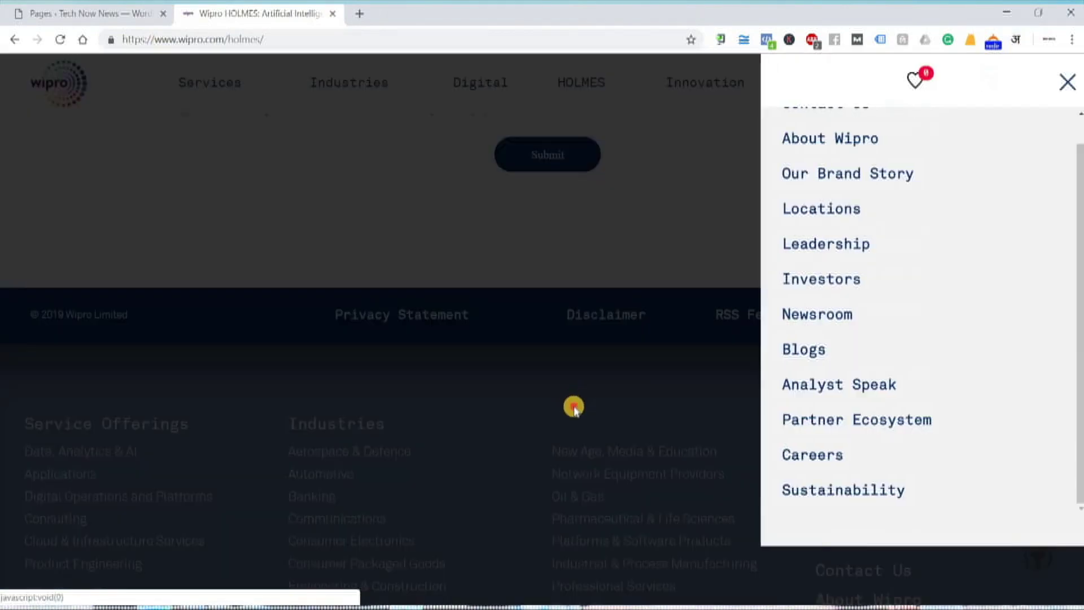
{"action": "left_click", "coordinate": [573, 407]}
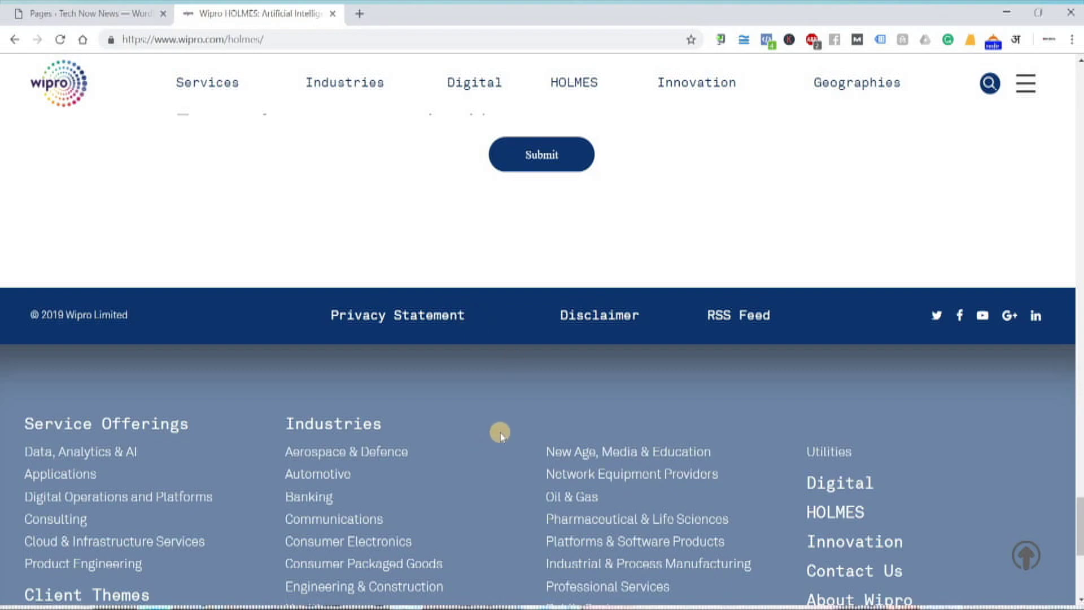
{"action": "scroll", "coordinate": [500, 435], "scroll_direction": "up", "scroll_amount": 15}
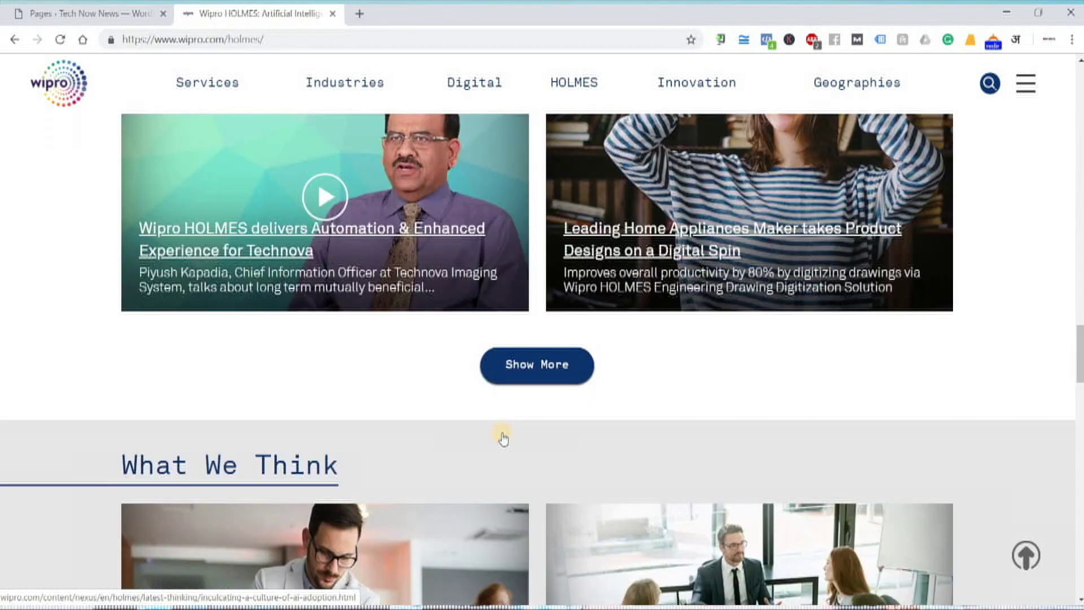
{"action": "scroll", "coordinate": [503, 438], "scroll_direction": "up", "scroll_amount": 15}
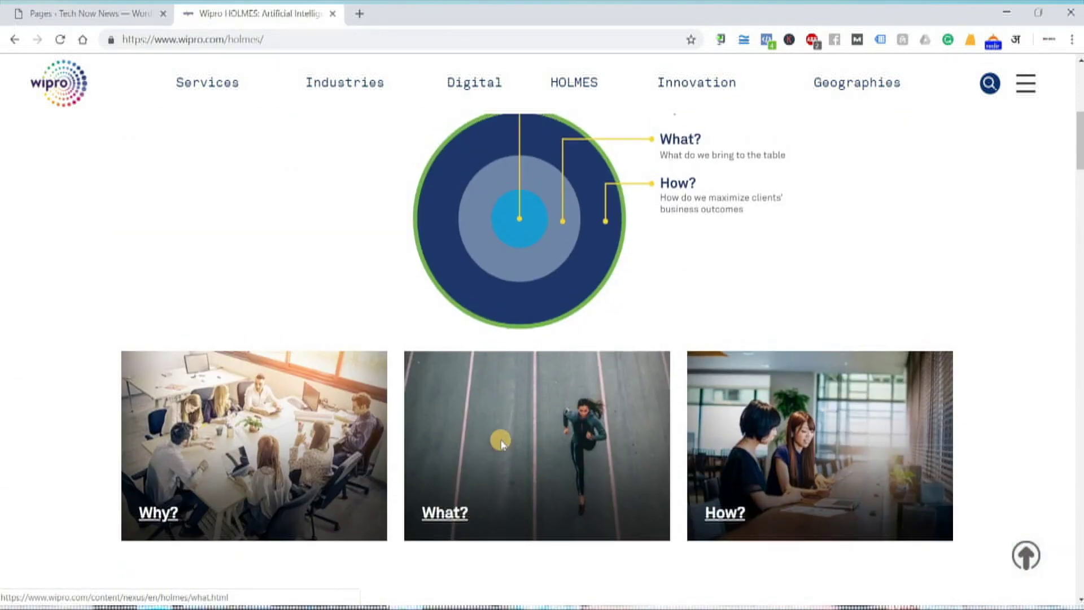
{"action": "scroll", "coordinate": [501, 443], "scroll_direction": "up", "scroll_amount": 6}
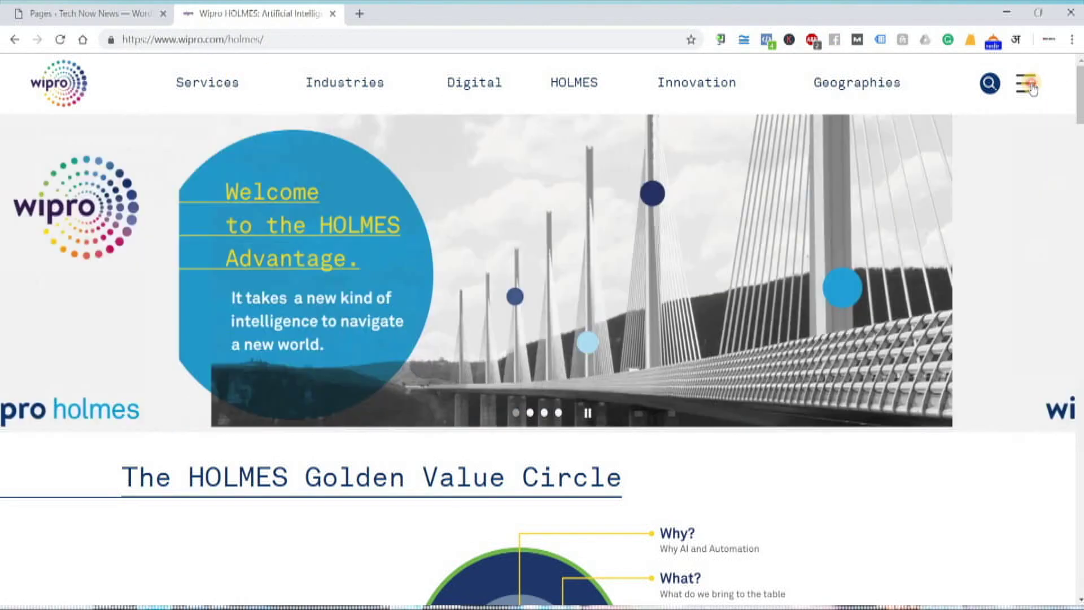
{"action": "left_click", "coordinate": [1030, 85]}
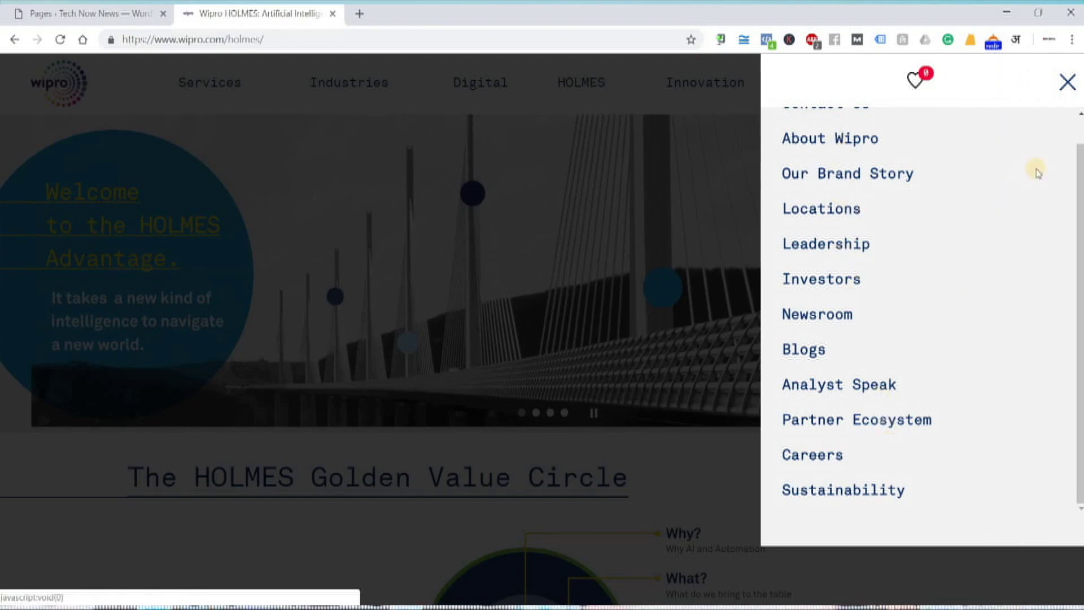
{"action": "left_click", "coordinate": [1066, 82]}
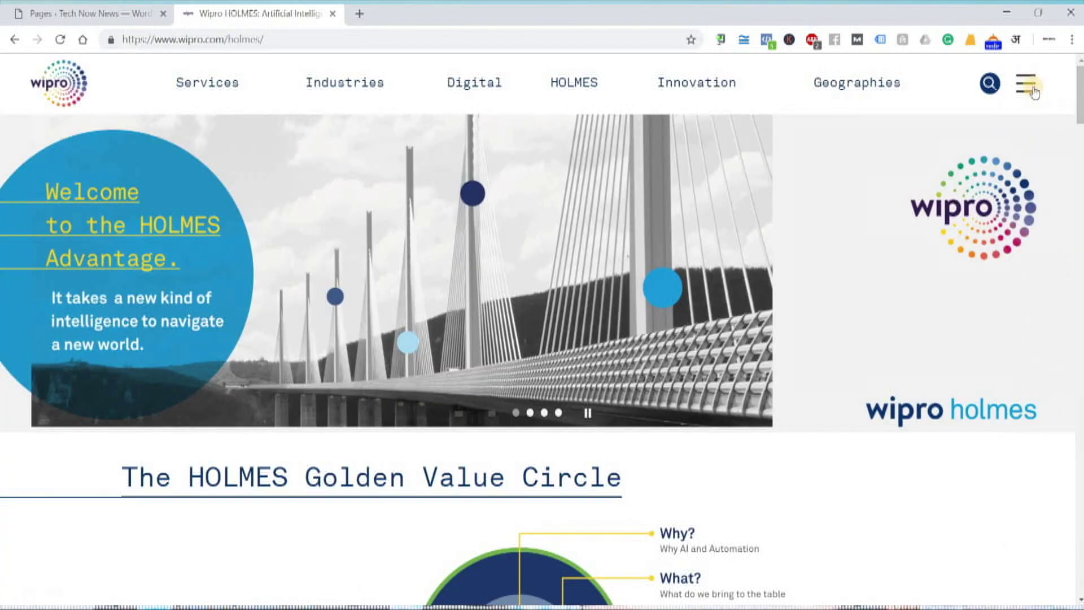
{"action": "left_click", "coordinate": [1036, 83]}
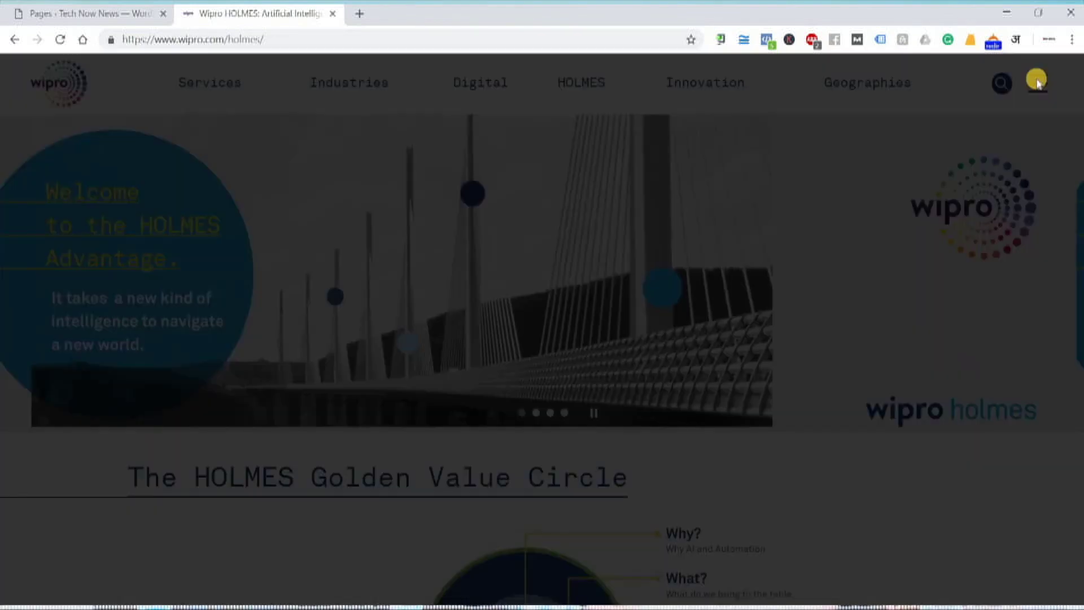
{"action": "left_click", "coordinate": [1066, 81]}
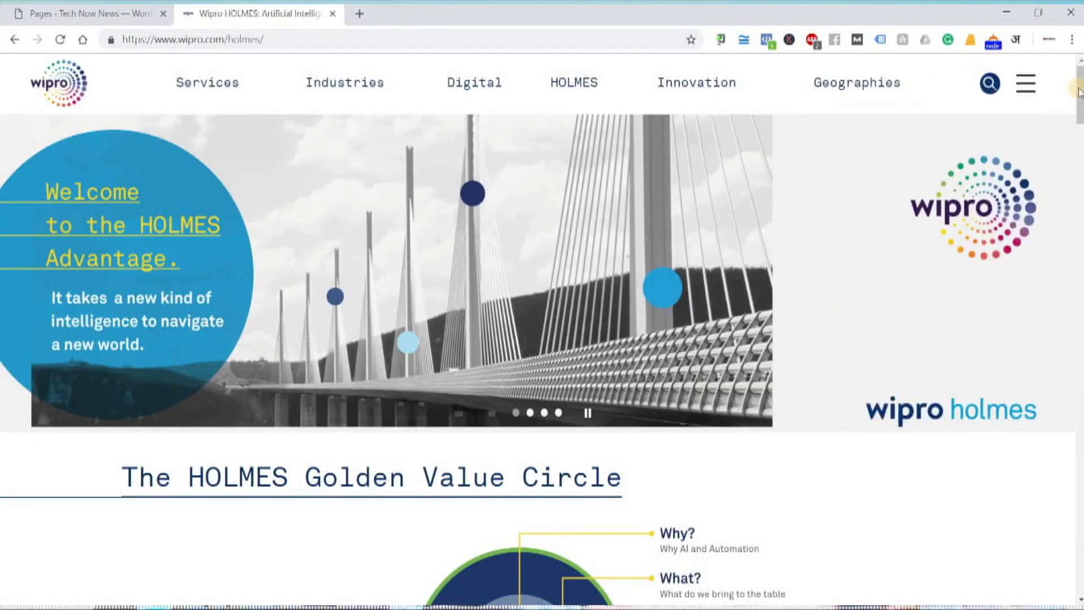
{"action": "left_click_drag", "start_coordinate": [1079, 92], "coordinate": [1079, 503]}
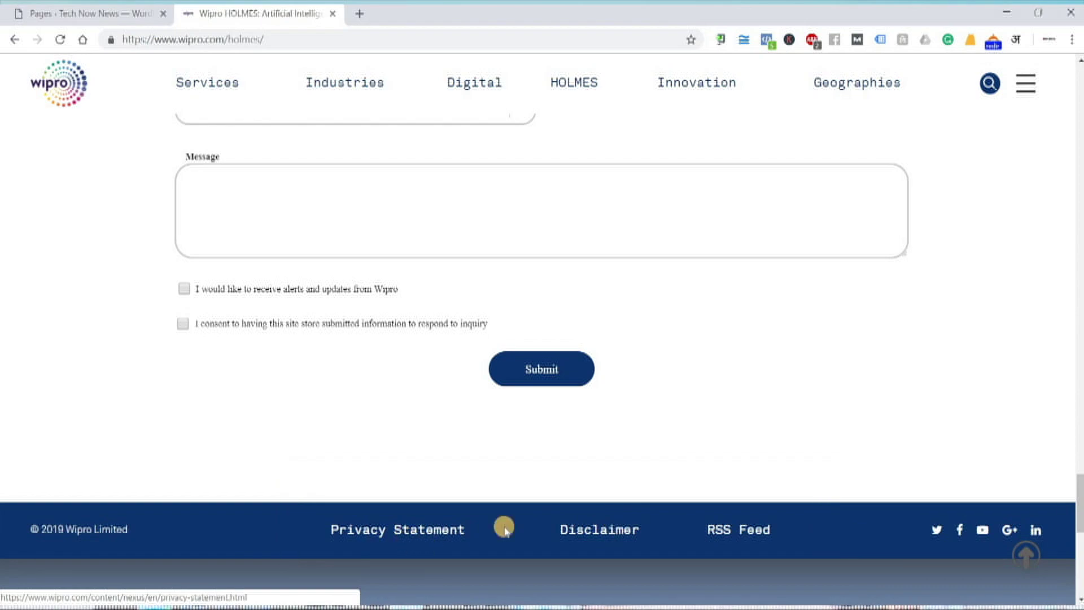
{"action": "scroll", "coordinate": [728, 485], "scroll_direction": "down", "scroll_amount": 1}
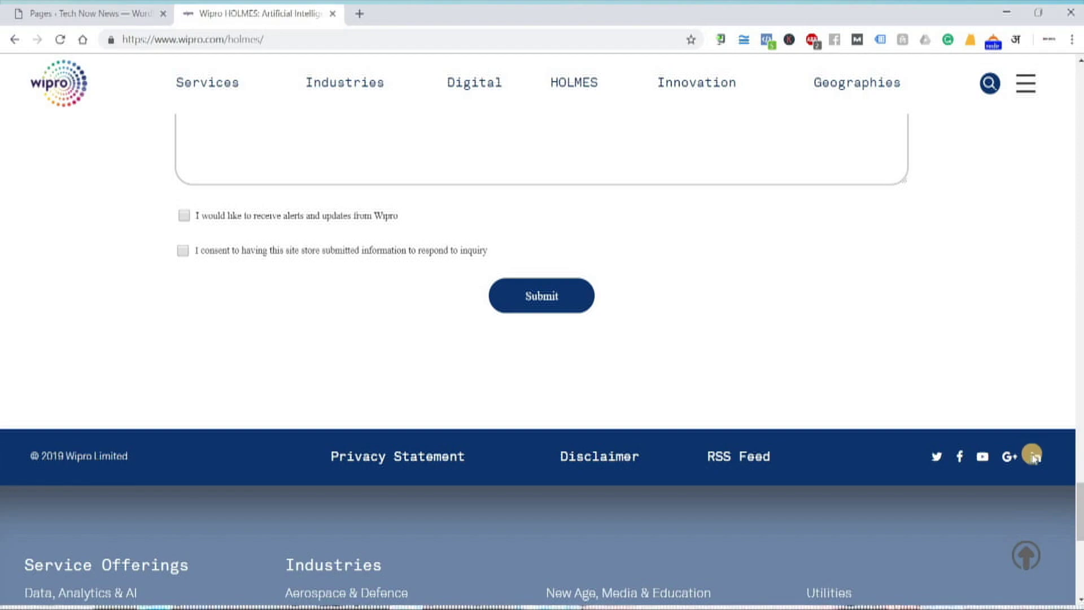
{"action": "scroll", "coordinate": [1032, 452], "scroll_direction": "down", "scroll_amount": 3}
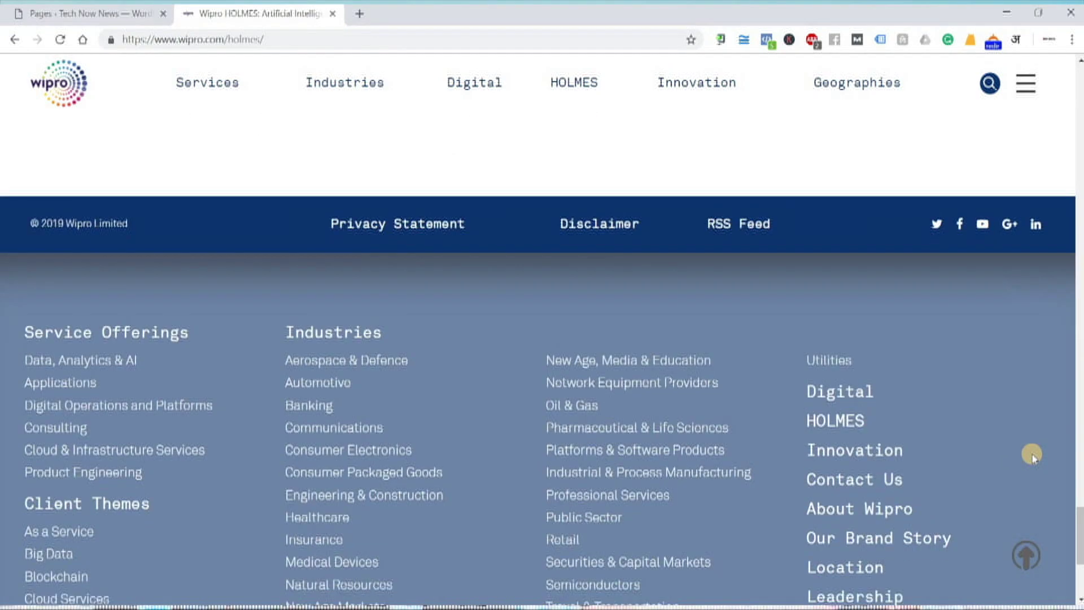
{"action": "scroll", "coordinate": [1032, 453], "scroll_direction": "down", "scroll_amount": 4}
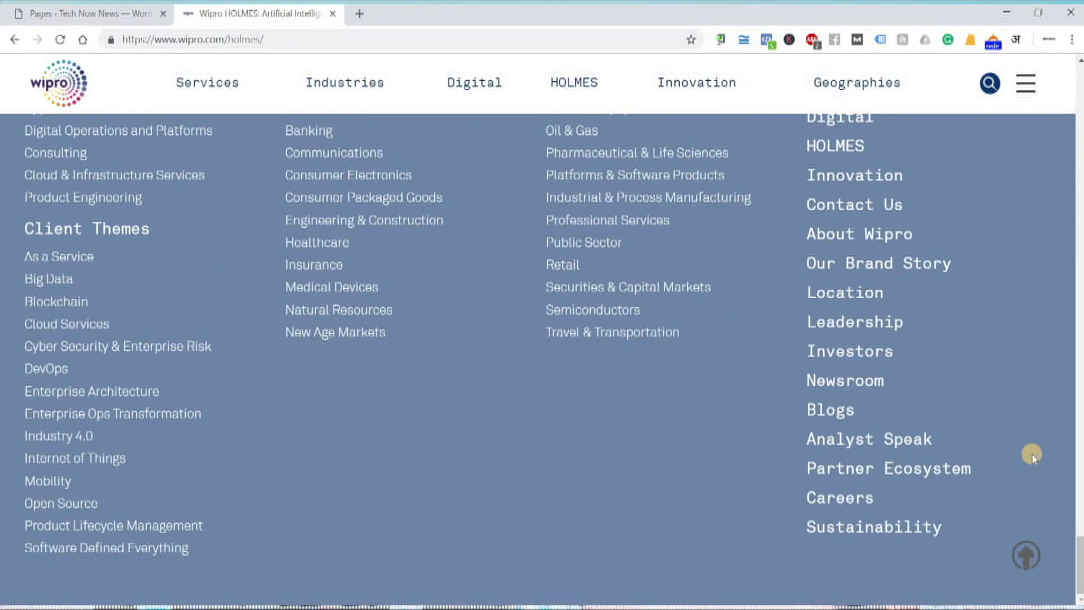
{"action": "scroll", "coordinate": [1032, 455], "scroll_direction": "up", "scroll_amount": 15}
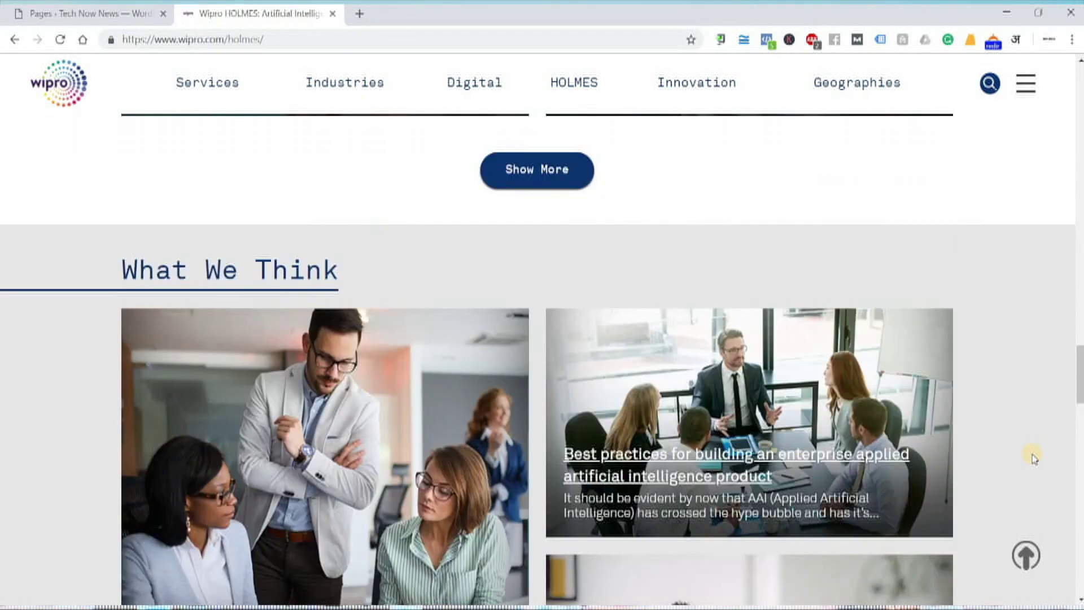
{"action": "scroll", "coordinate": [1032, 458], "scroll_direction": "up", "scroll_amount": 15}
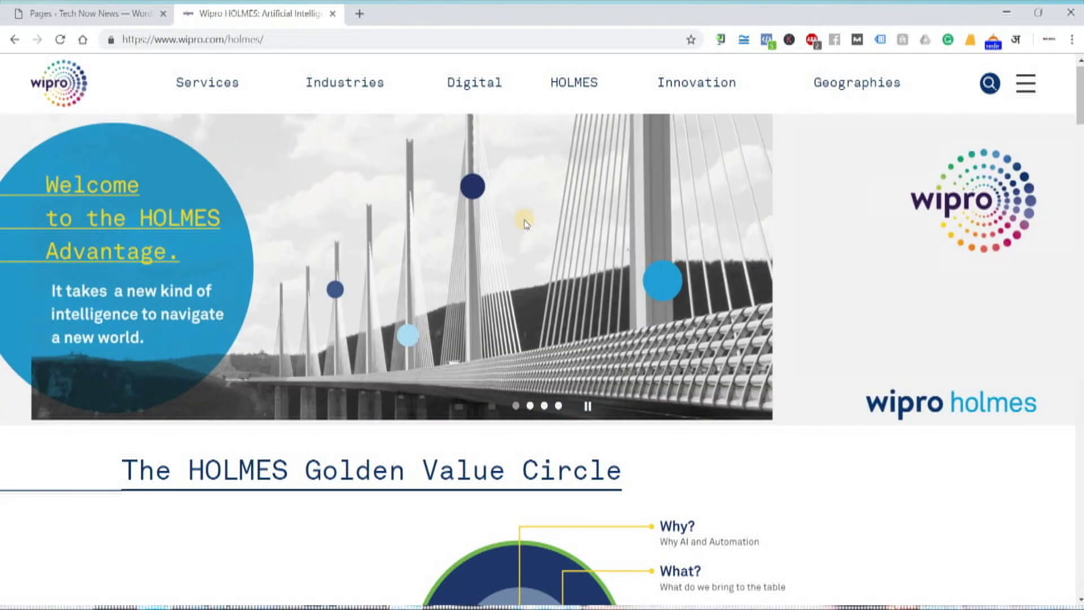
- Review the notes, highlighting 'Create Menus', 'Pages' in step one and 'Menus' in step two
{"action": "left_click", "coordinate": [542, 607]}
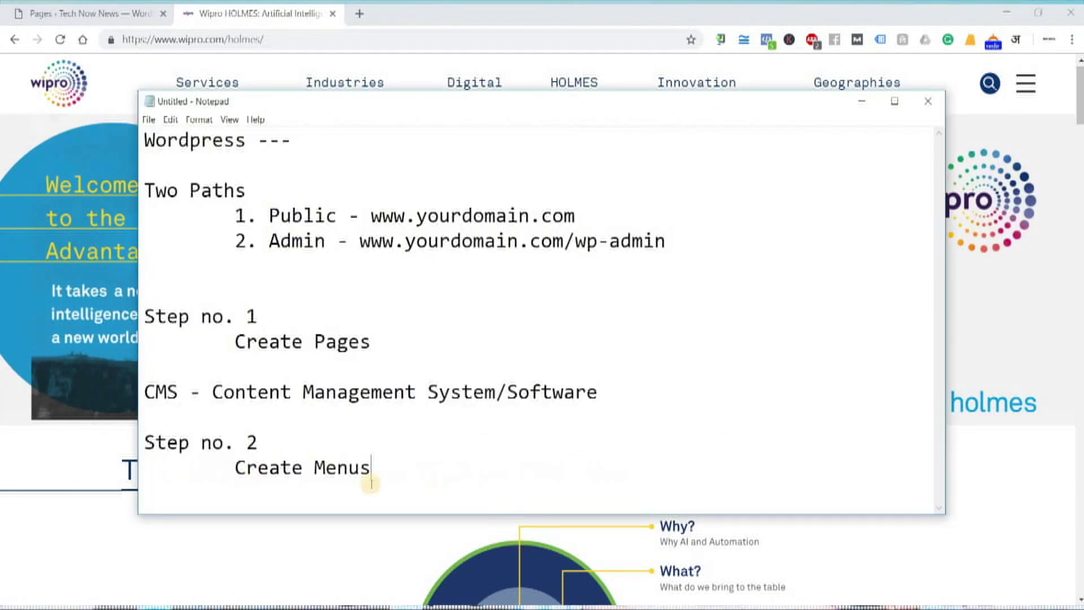
{"action": "left_click_drag", "start_coordinate": [236, 470], "coordinate": [365, 475]}
{"action": "left_click", "coordinate": [379, 472]}
{"action": "left_click_drag", "start_coordinate": [238, 468], "coordinate": [358, 460]}
{"action": "left_click_drag", "start_coordinate": [313, 346], "coordinate": [363, 341]}
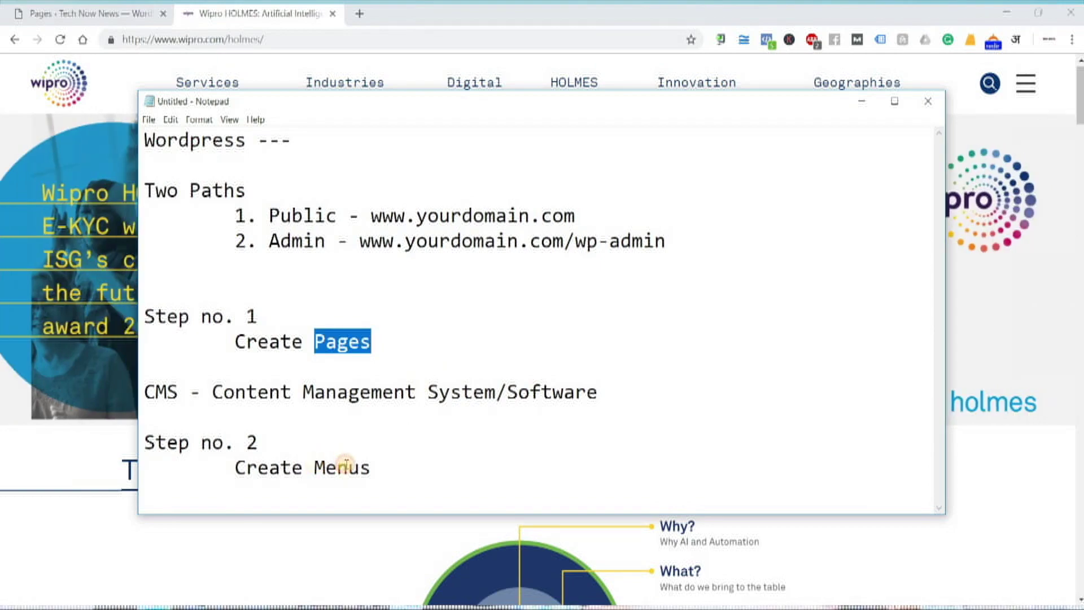
{"action": "double_click", "coordinate": [367, 463]}
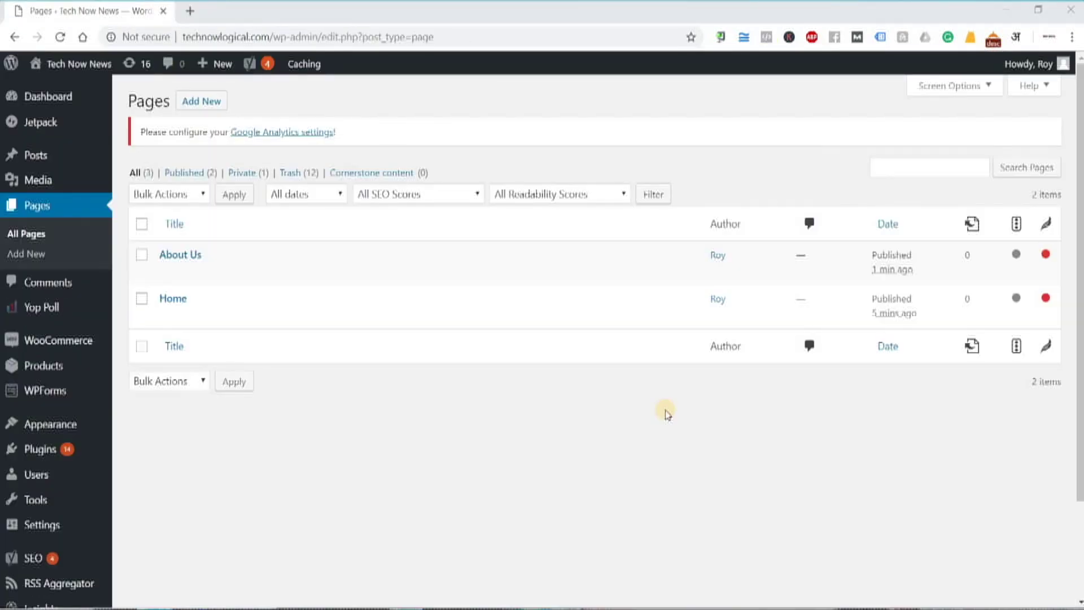
- Return to the Notepad notes with the caret placed after 'Create Menus'
{"action": "mouse_move", "coordinate": [350, 272]}
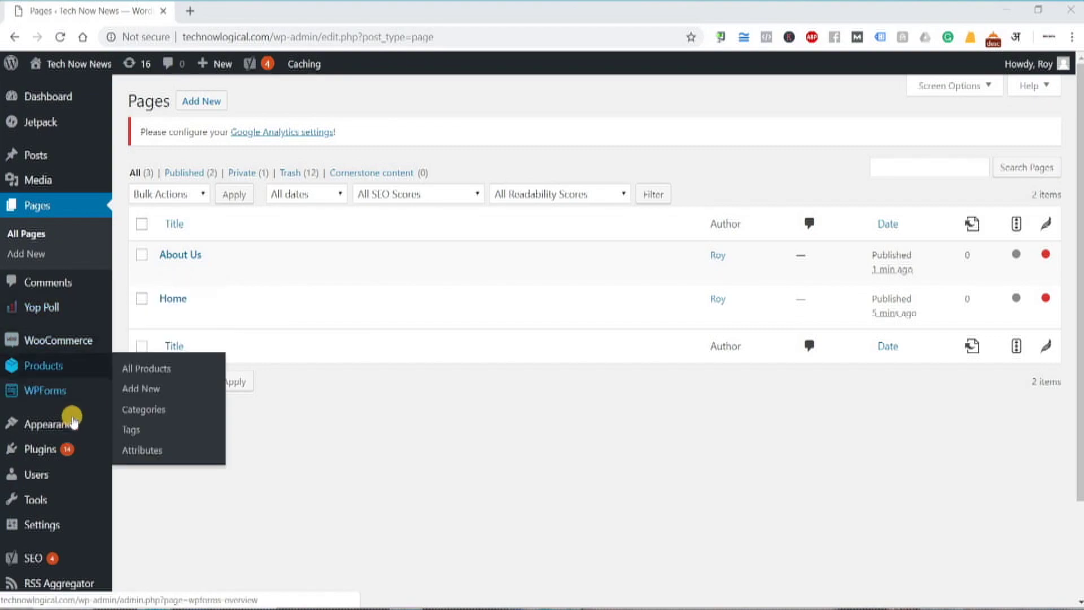
{"action": "key", "text": "alt+Tab"}
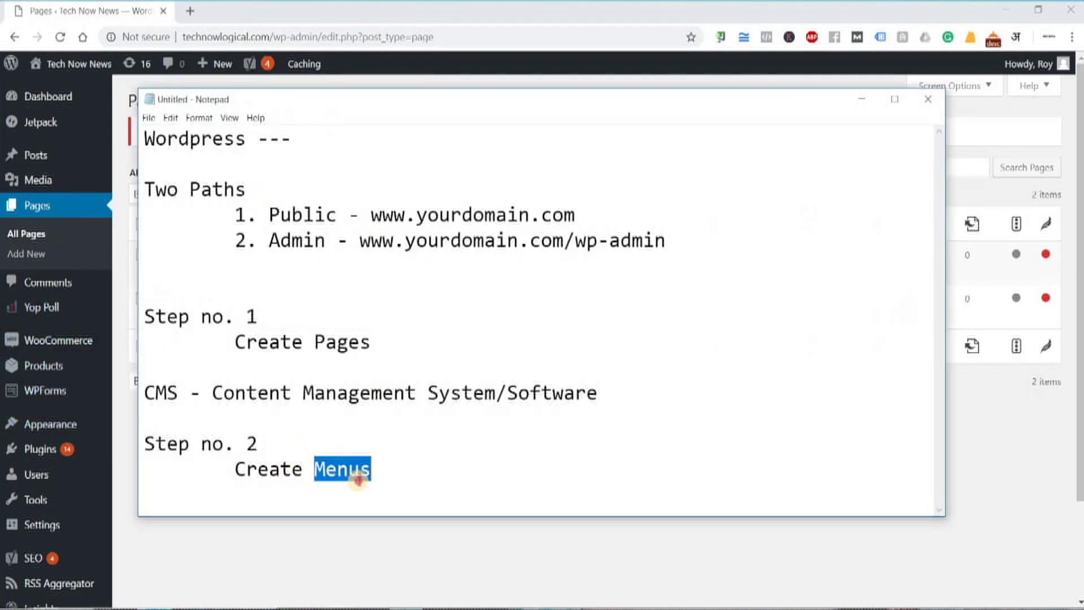
{"action": "left_click", "coordinate": [359, 473]}
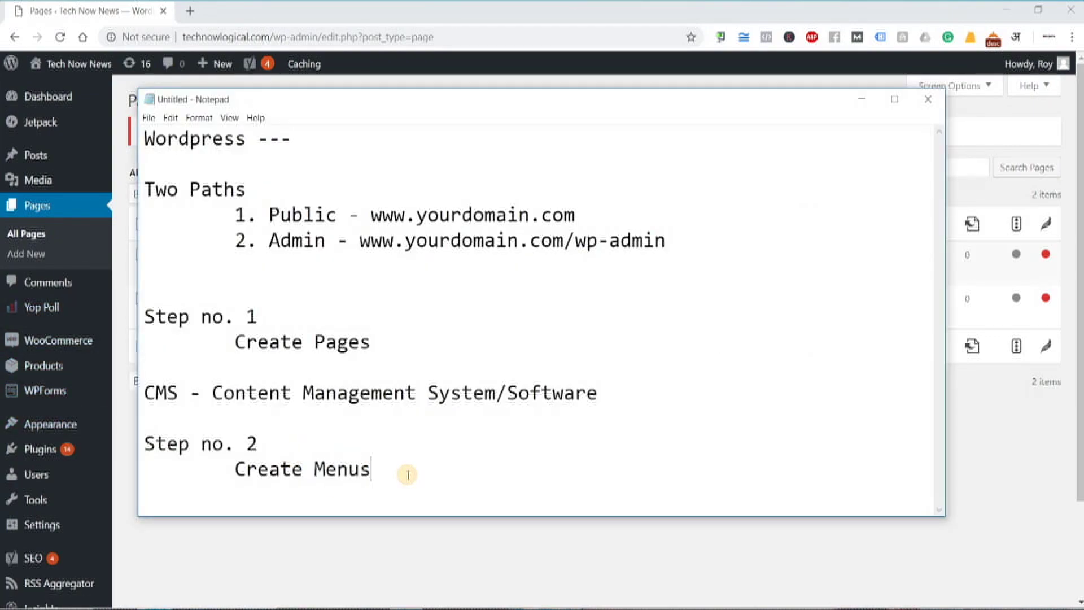
- Append ' - Appearance - Menus' to step two, then bring the WordPress admin back
{"action": "type", "text": "- Appearance"}
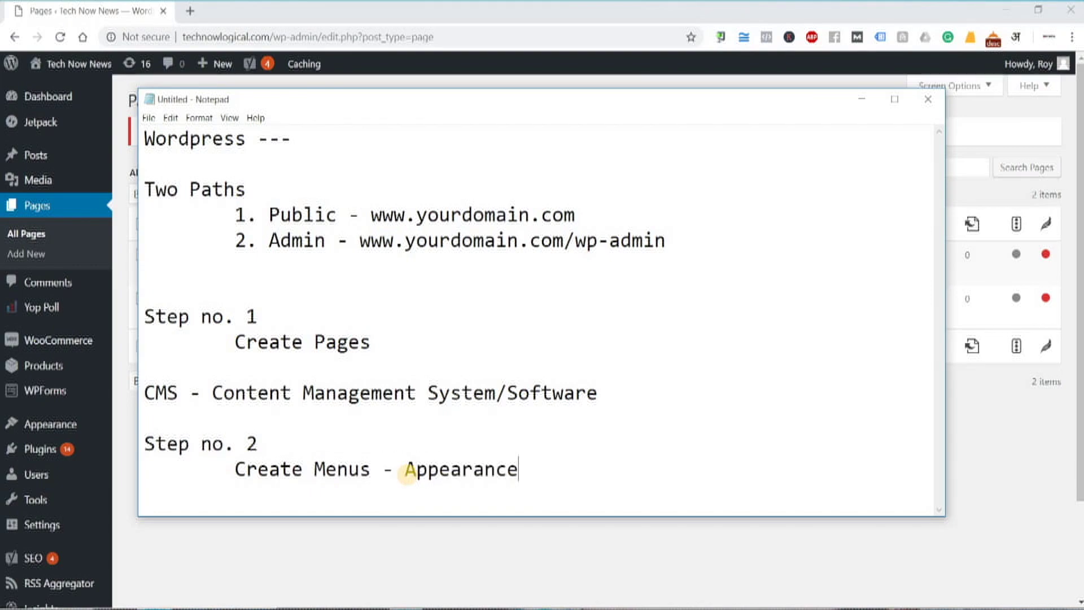
{"action": "type", "text": " - Menus"}
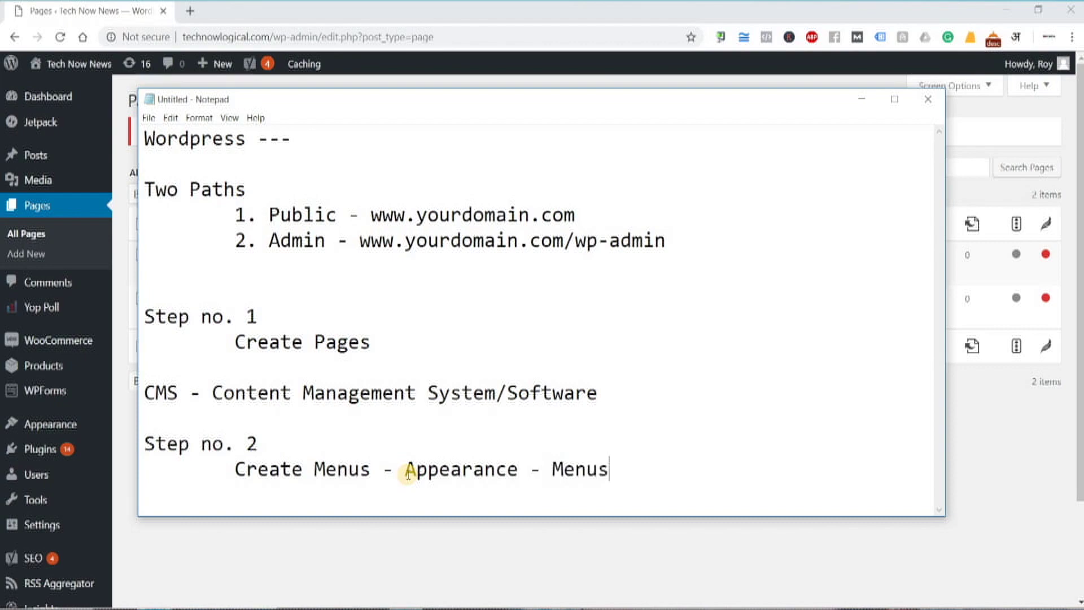
{"action": "left_click", "coordinate": [62, 253]}
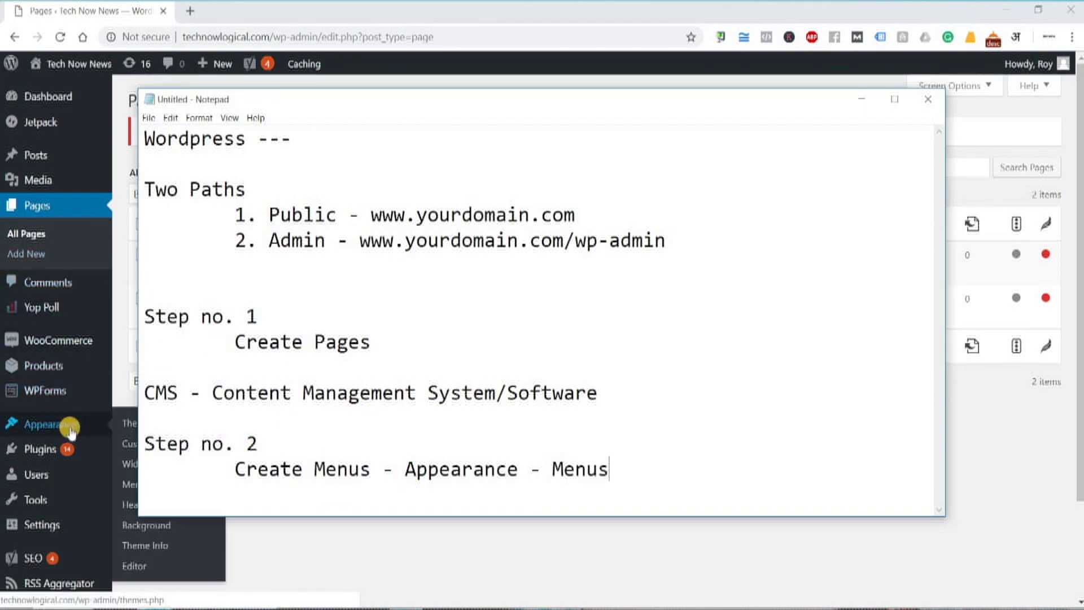
{"action": "left_click", "coordinate": [115, 367]}
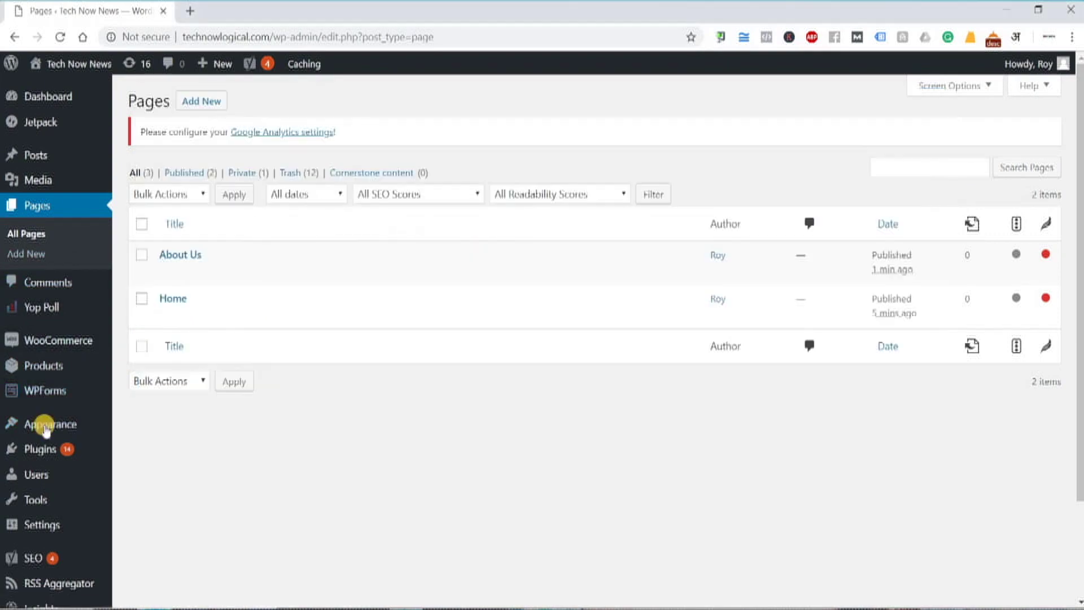
{"action": "mouse_move", "coordinate": [42, 424]}
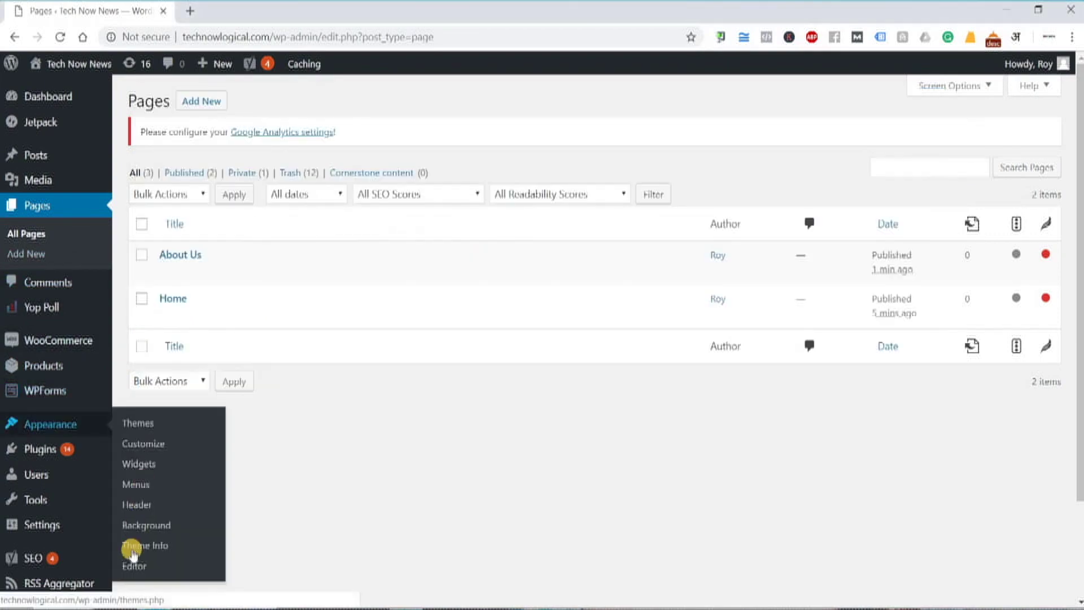
- Open the Menus editor and delete the Main Menu and Categories menus
{"action": "left_click", "coordinate": [159, 489]}
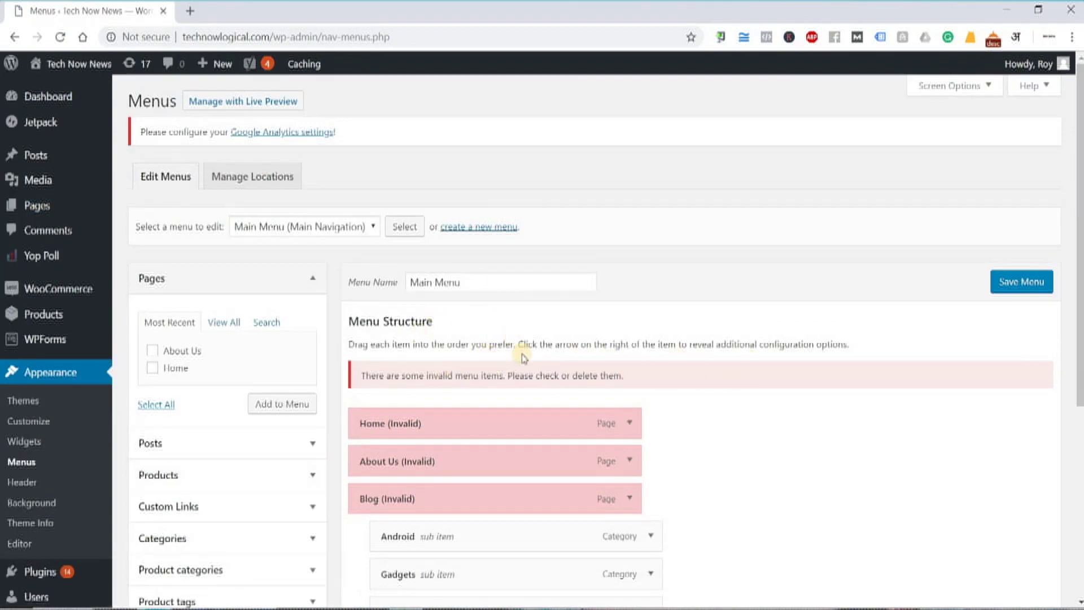
{"action": "scroll", "coordinate": [524, 356], "scroll_direction": "down", "scroll_amount": 5}
{"action": "left_click", "coordinate": [367, 526]}
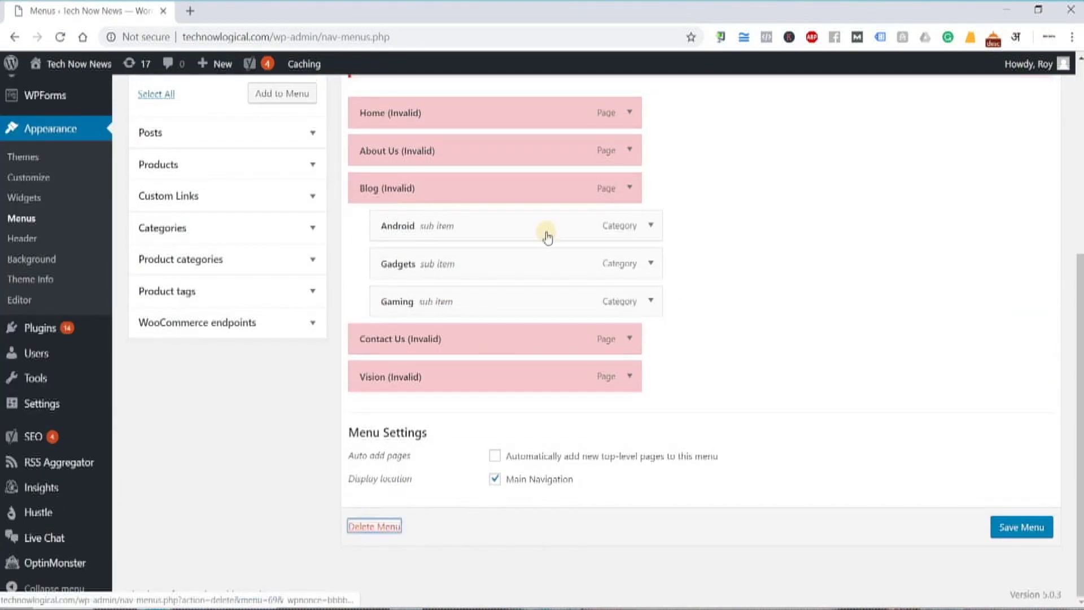
{"action": "left_click", "coordinate": [606, 136]}
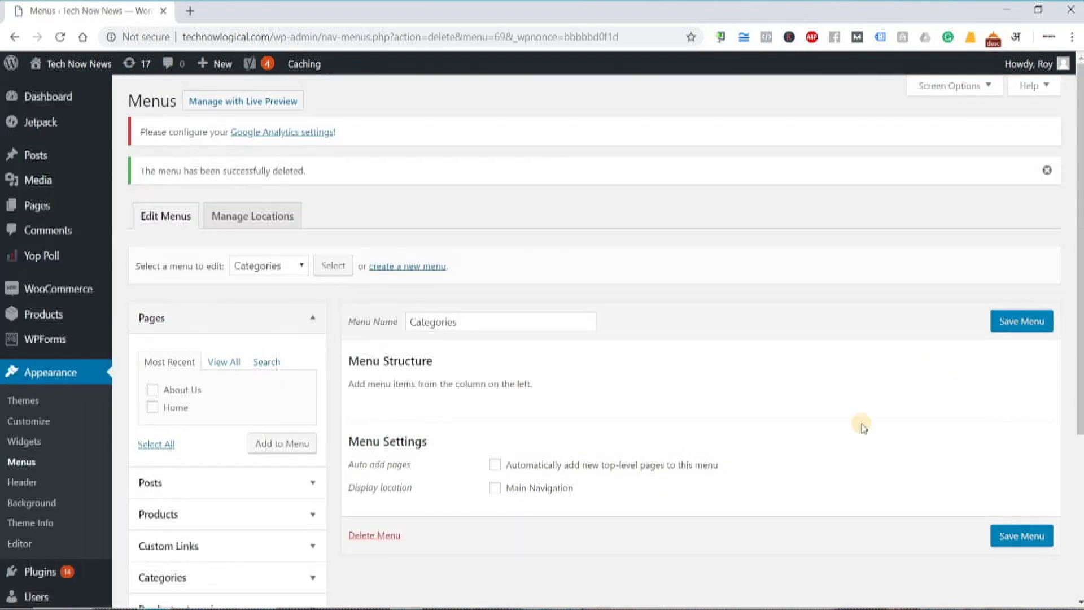
{"action": "left_click", "coordinate": [384, 535]}
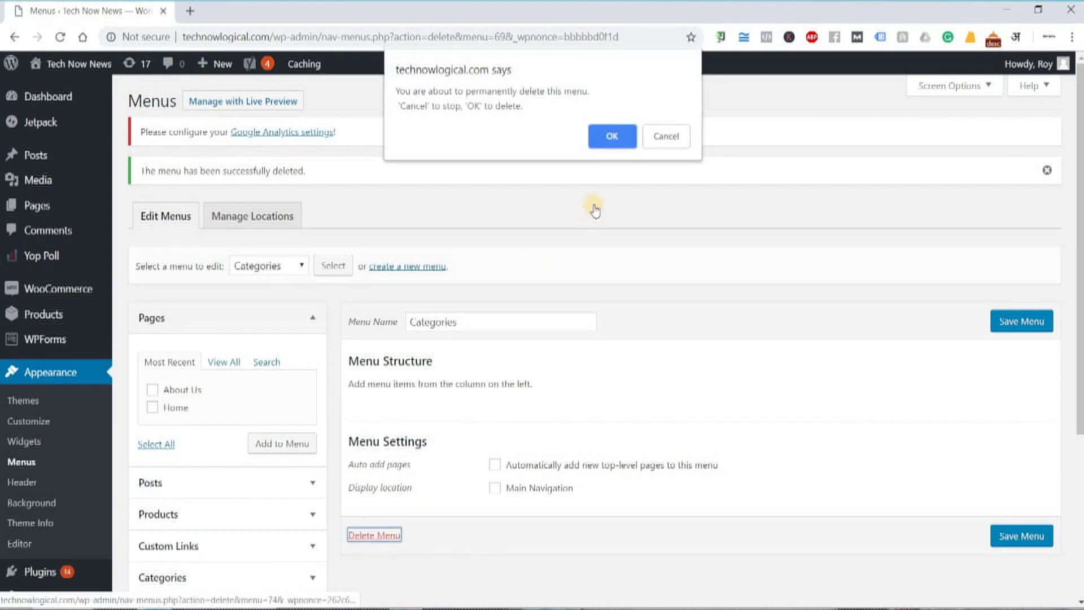
{"action": "left_click", "coordinate": [606, 135]}
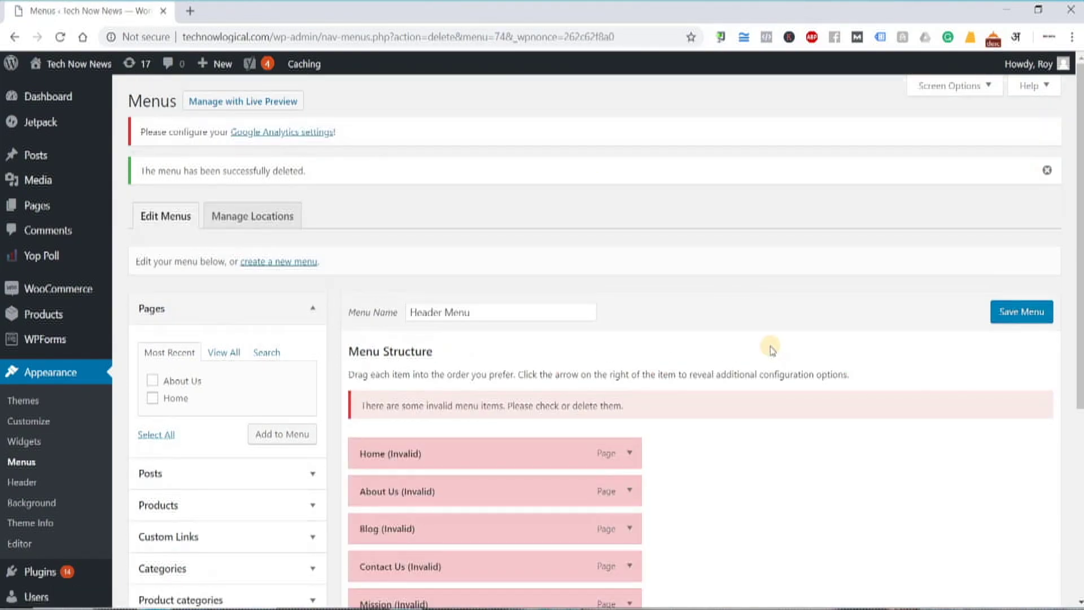
- Delete the Header Menu, then reload Menus to show the Menu 1 draft
{"action": "scroll", "coordinate": [537, 465], "scroll_direction": "down", "scroll_amount": 2}
{"action": "scroll", "coordinate": [536, 466], "scroll_direction": "down", "scroll_amount": 3}
{"action": "left_click", "coordinate": [375, 525]}
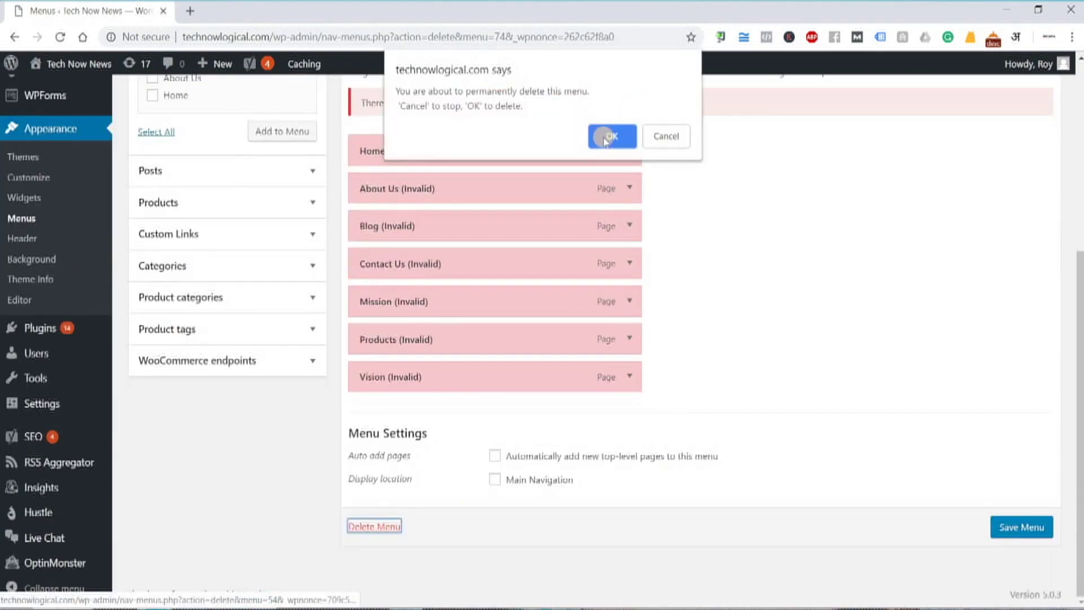
{"action": "key", "text": "Return"}
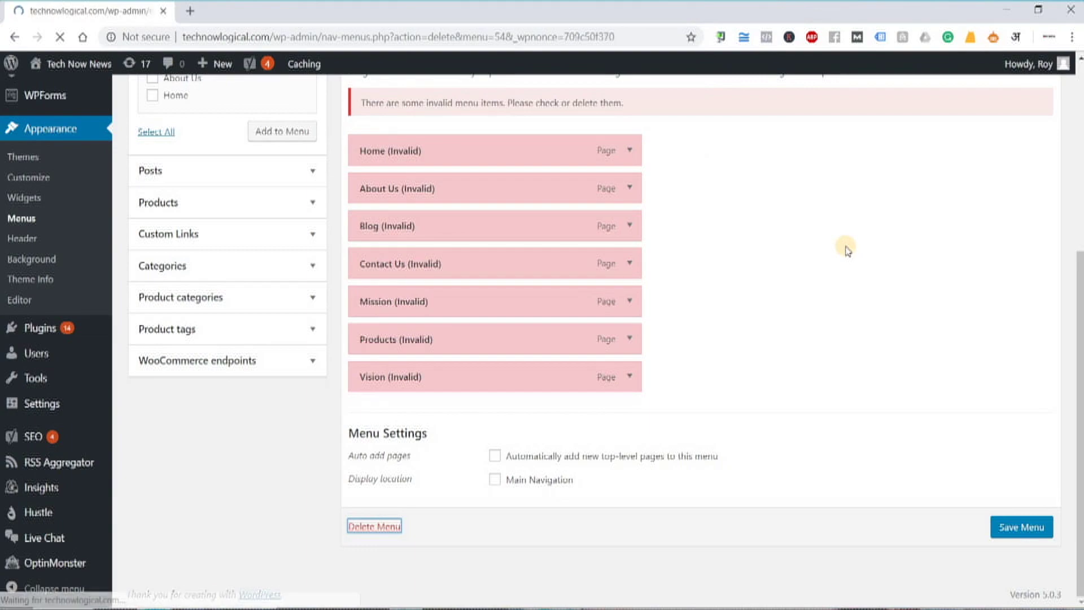
{"action": "scroll", "coordinate": [769, 448], "scroll_direction": "down", "scroll_amount": 4}
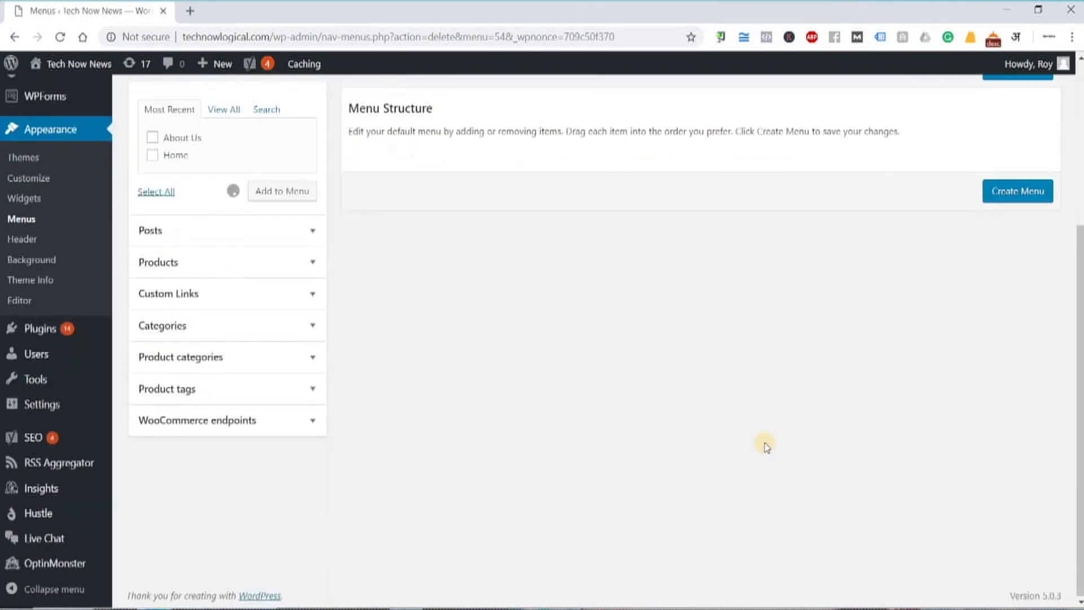
{"action": "scroll", "coordinate": [769, 447], "scroll_direction": "up", "scroll_amount": 4}
{"action": "scroll", "coordinate": [766, 445], "scroll_direction": "down", "scroll_amount": 1}
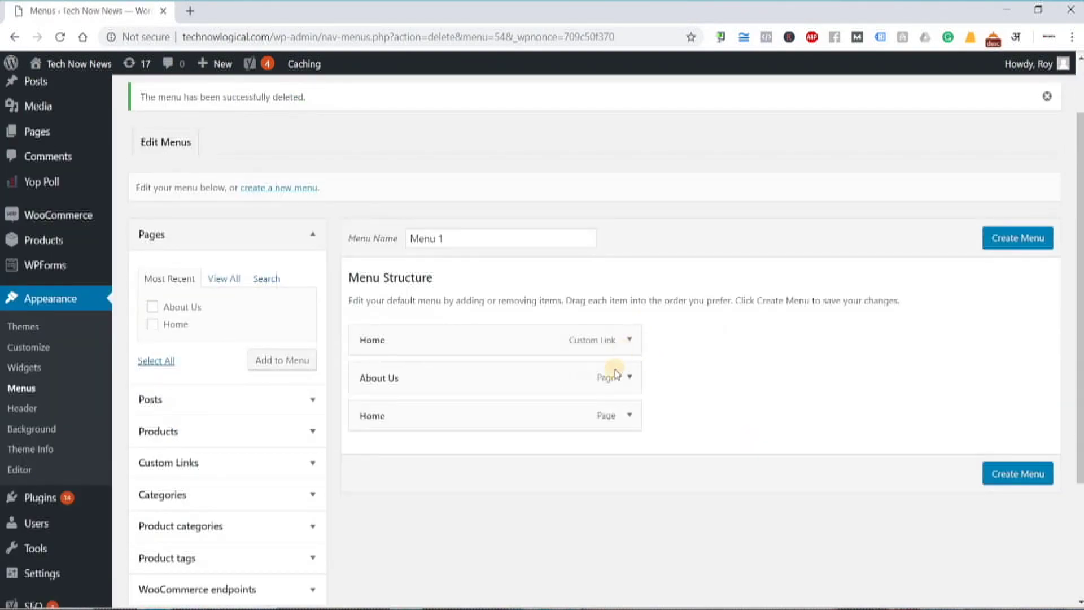
{"action": "scroll", "coordinate": [575, 333], "scroll_direction": "down", "scroll_amount": 2}
{"action": "scroll", "coordinate": [715, 287], "scroll_direction": "up", "scroll_amount": 1}
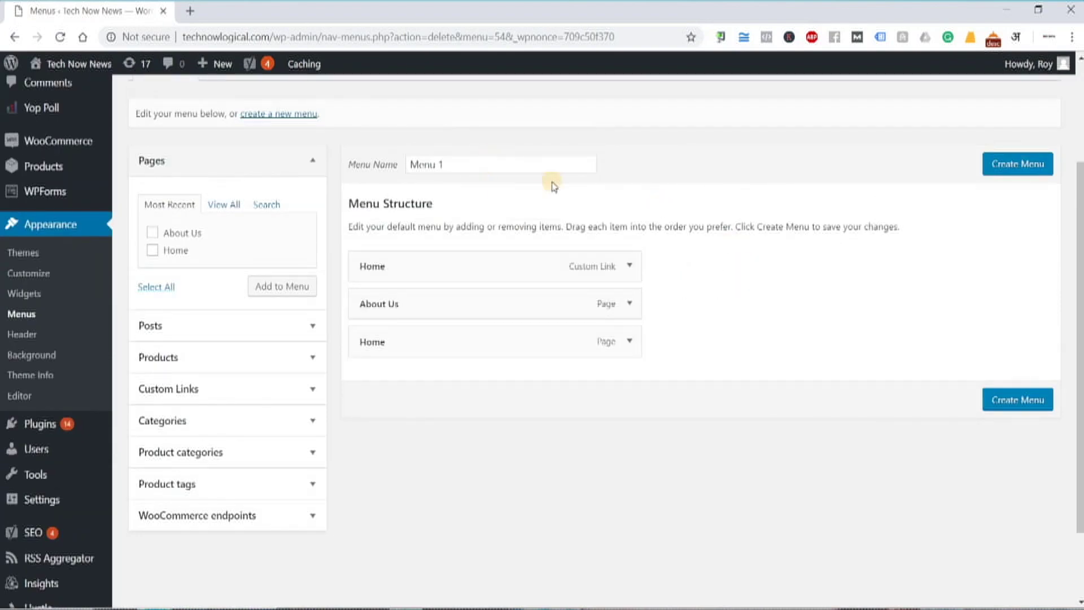
{"action": "scroll", "coordinate": [509, 239], "scroll_direction": "up", "scroll_amount": 3}
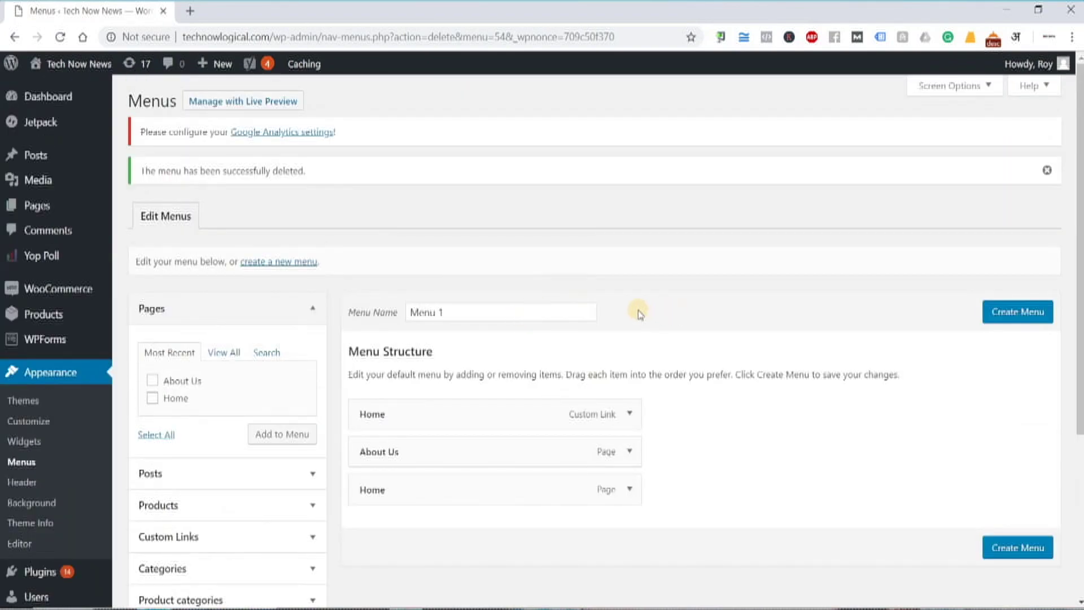
{"action": "left_click", "coordinate": [23, 444]}
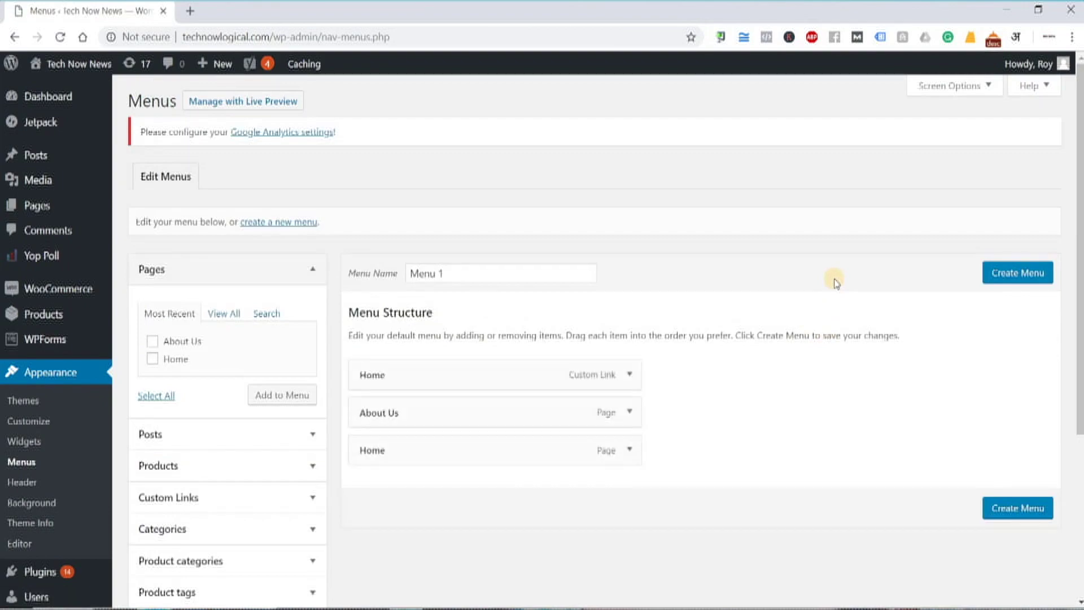
- Start a new menu and add a 'Name Menu' line to the Notepad notes
{"action": "left_click", "coordinate": [253, 224]}
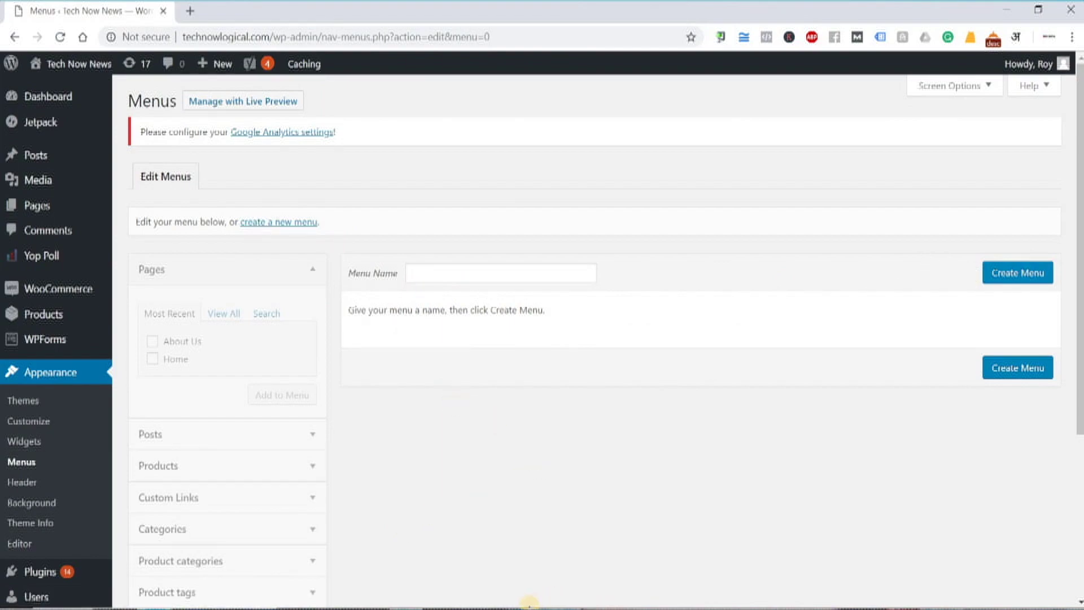
{"action": "key", "text": "alt+Tab"}
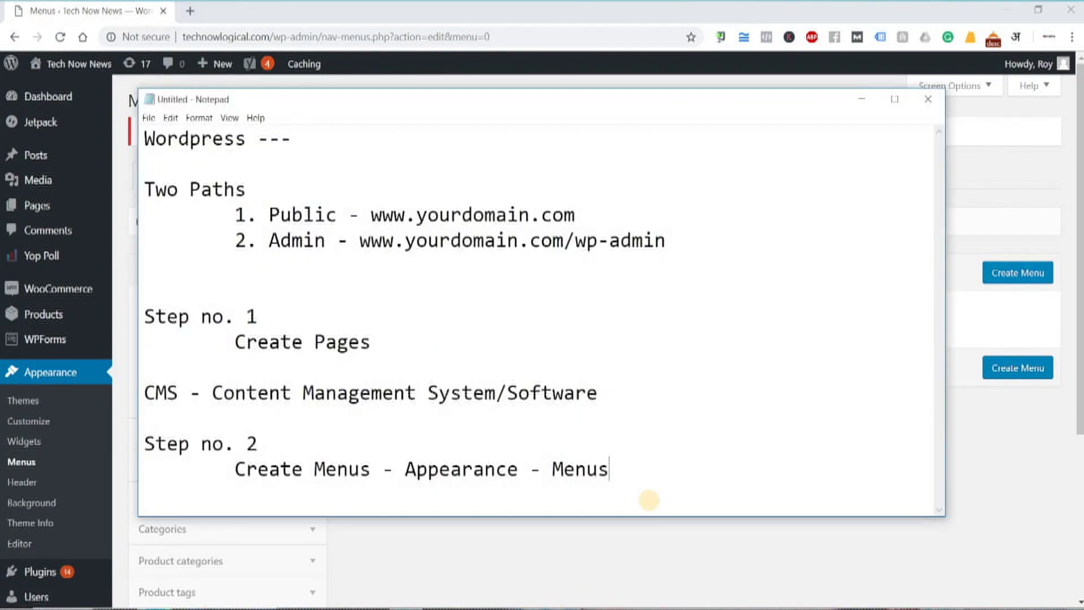
{"action": "key", "text": "Return"}
{"action": "key", "text": "Return"}
{"action": "type", "text": "Name M"}
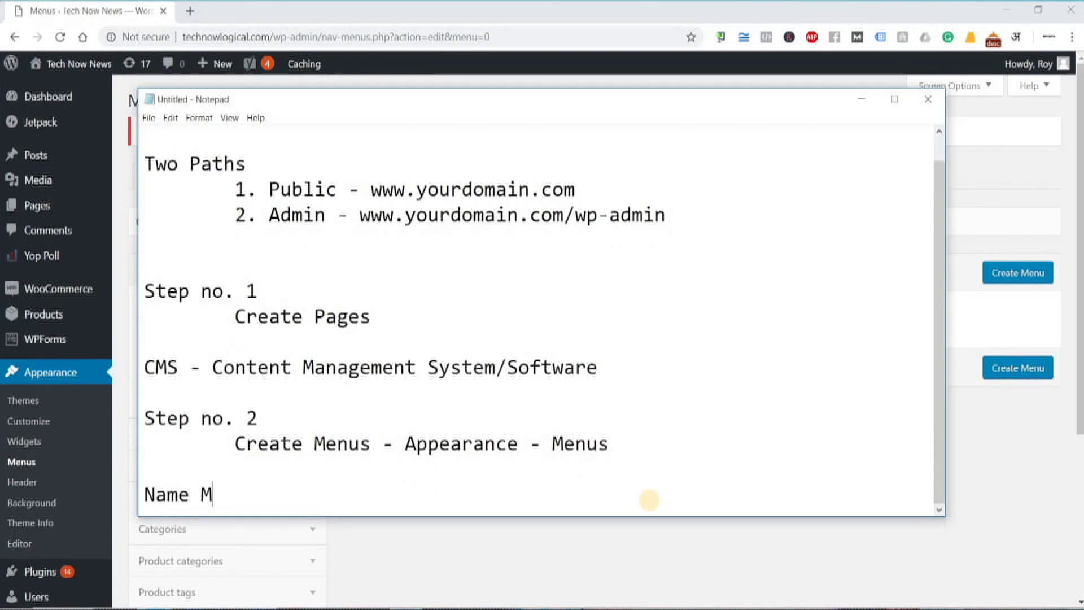
{"action": "type", "text": "enu"}
{"action": "key", "text": "alt+Tab"}
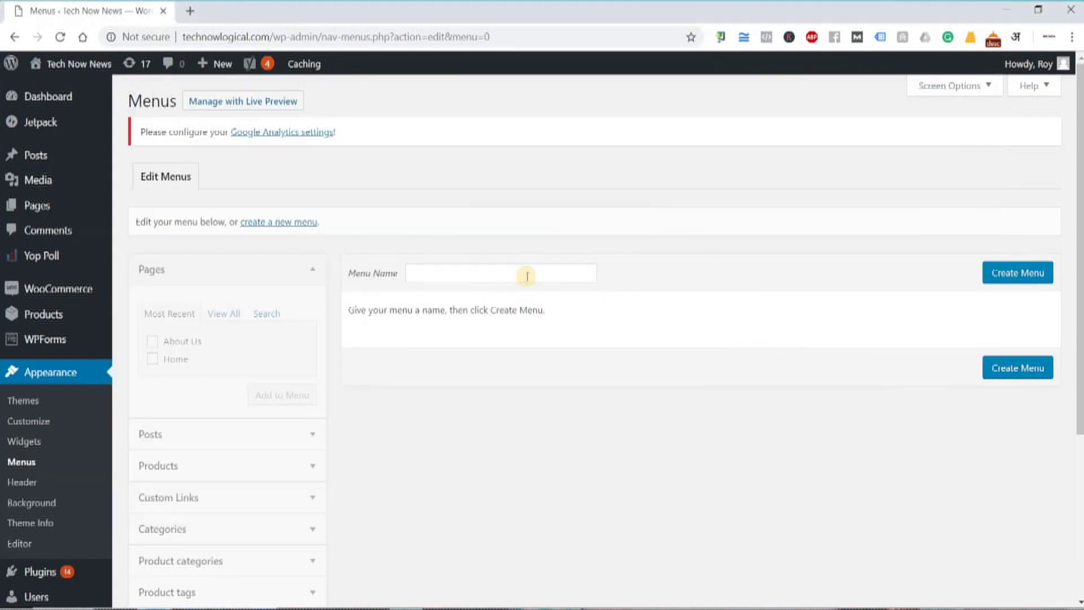
- Enter 'Main Menu' as the menu name and create the menu
{"action": "left_click", "coordinate": [528, 271]}
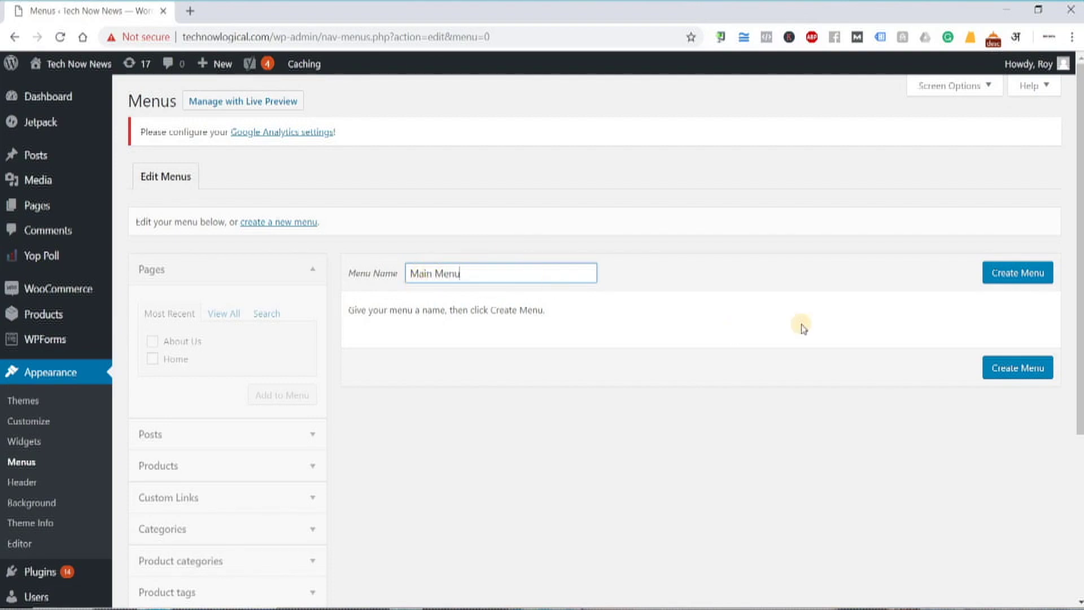
{"action": "left_click", "coordinate": [482, 269]}
{"action": "key", "text": "ctrl+a"}
{"action": "left_click", "coordinate": [989, 275]}
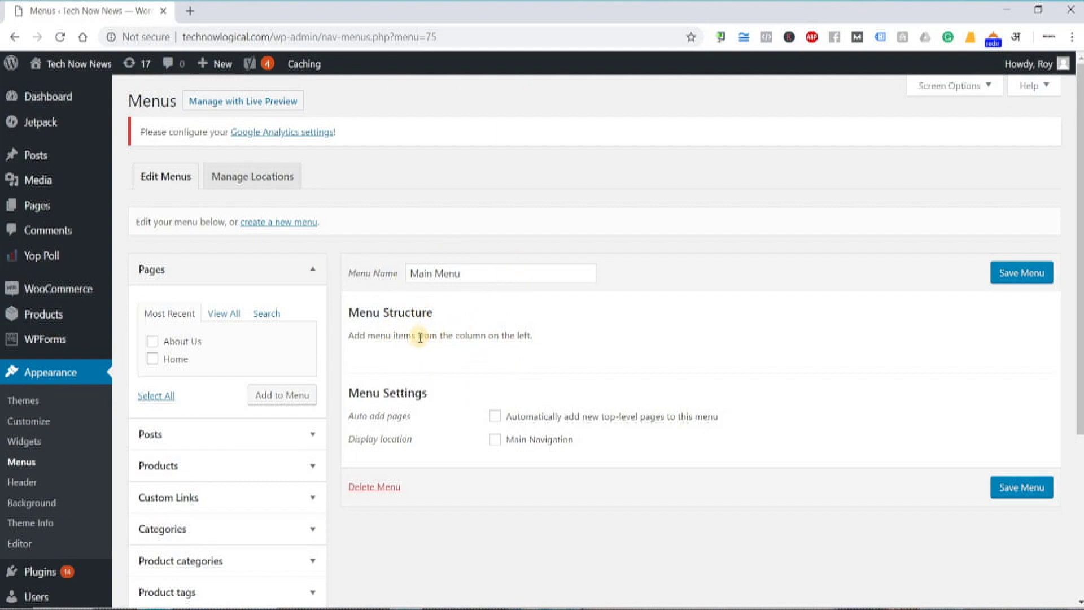
{"action": "left_click", "coordinate": [217, 315]}
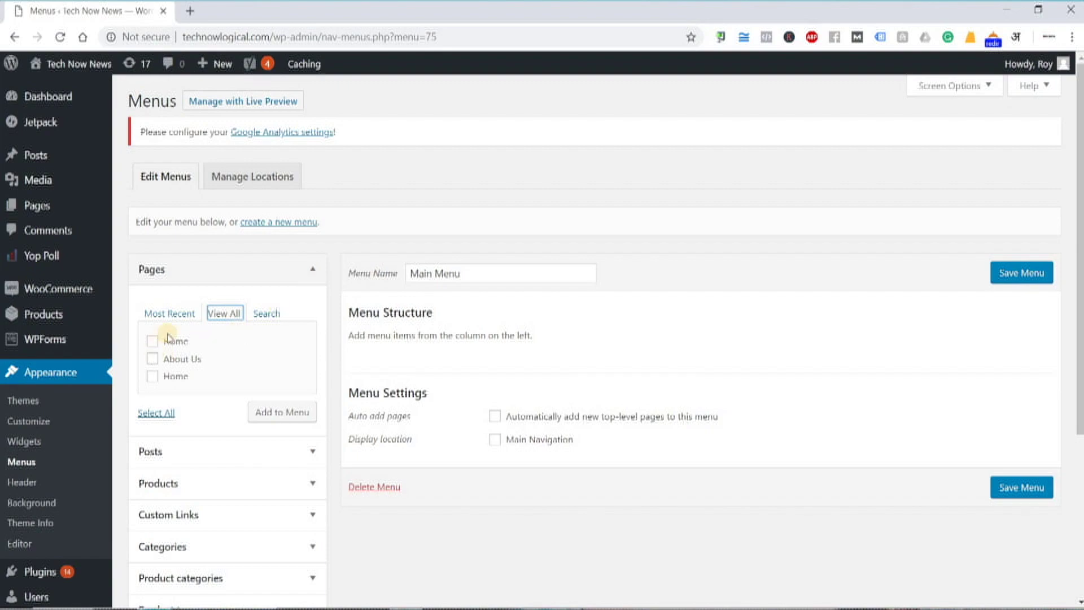
- Add the About Us and Home pages to Main Menu, move Home above About Us, and save
{"action": "left_click", "coordinate": [174, 313]}
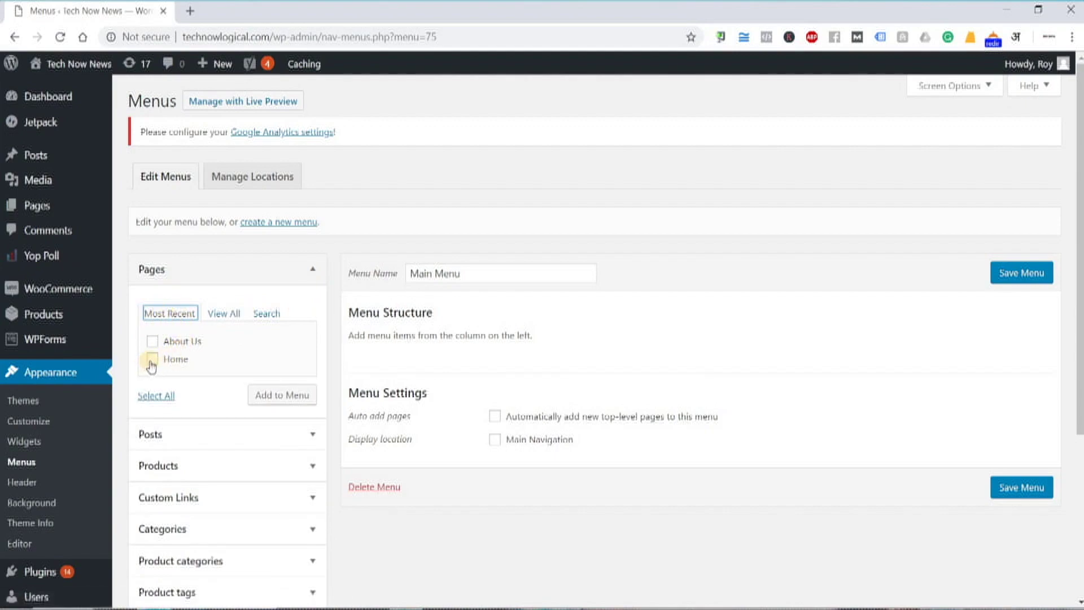
{"action": "left_click", "coordinate": [152, 340]}
{"action": "left_click", "coordinate": [152, 358]}
{"action": "left_click", "coordinate": [265, 397]}
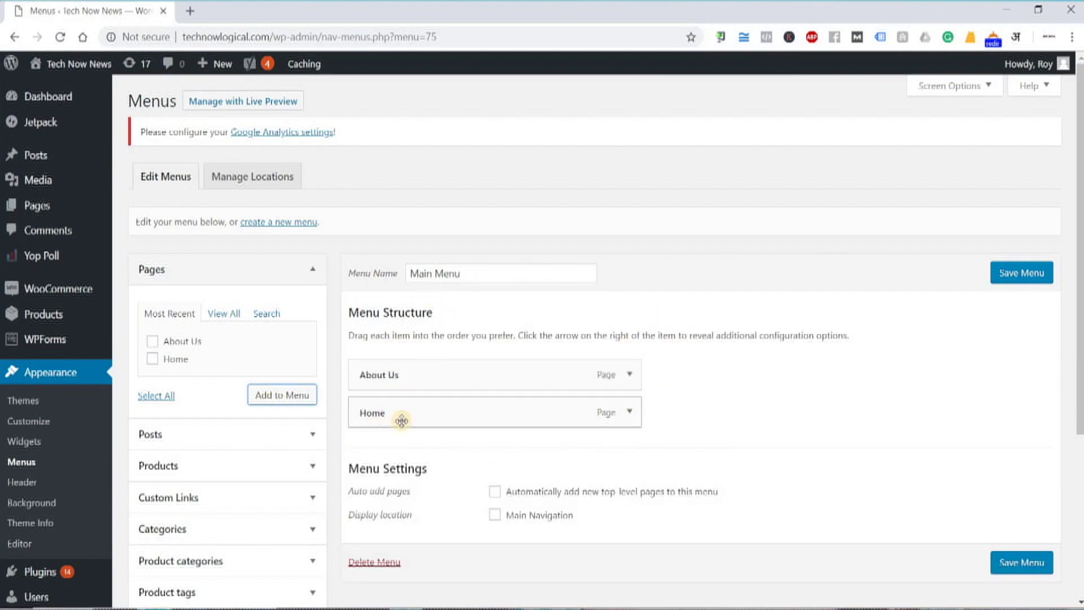
{"action": "left_click_drag", "start_coordinate": [397, 401], "coordinate": [376, 368]}
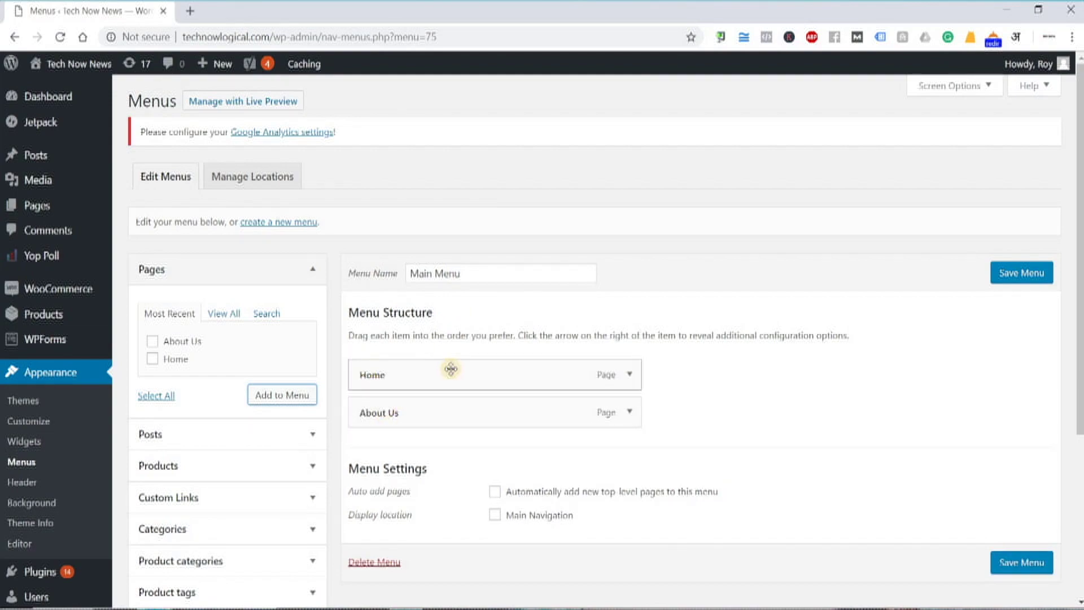
{"action": "left_click", "coordinate": [1022, 274]}
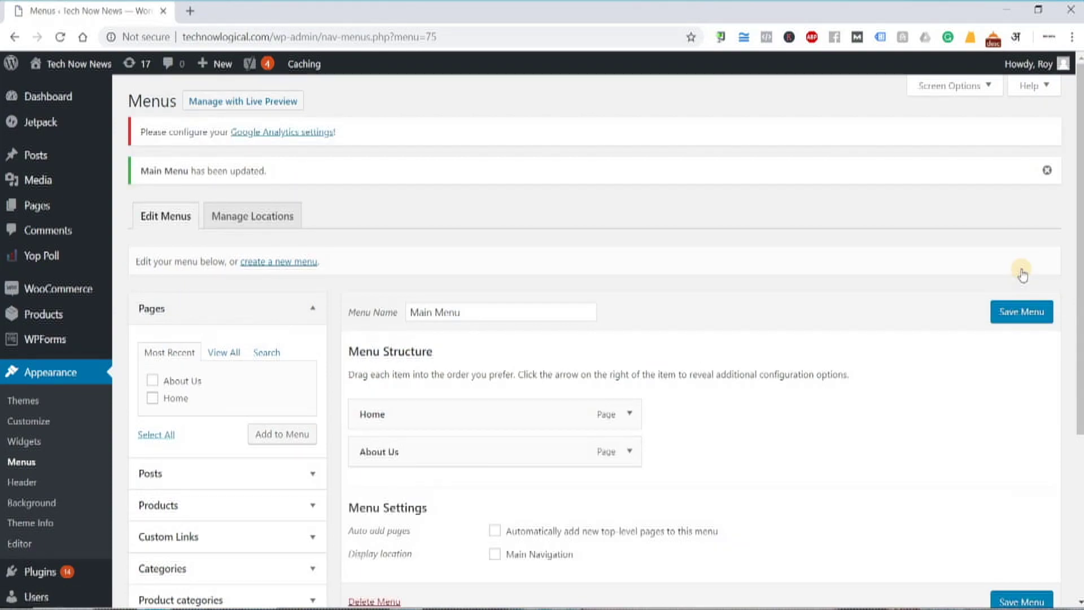
- Open the Tech Now News front page in a new tab, reload it, then return to Menus
{"action": "right_click", "coordinate": [50, 63]}
{"action": "key", "text": "Escape"}
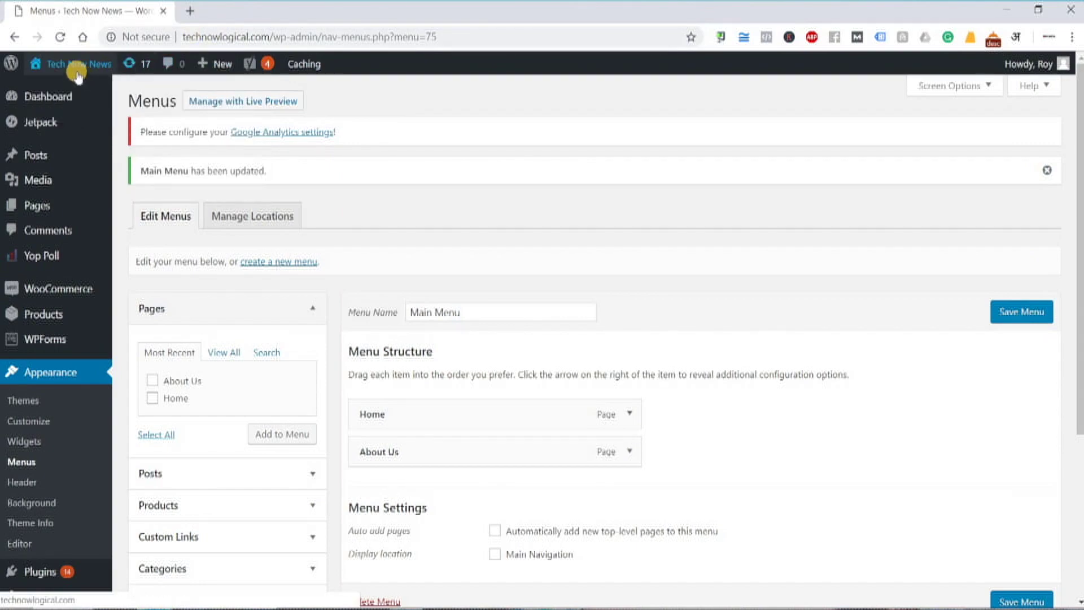
{"action": "right_click", "coordinate": [87, 104]}
{"action": "left_click", "coordinate": [93, 100]}
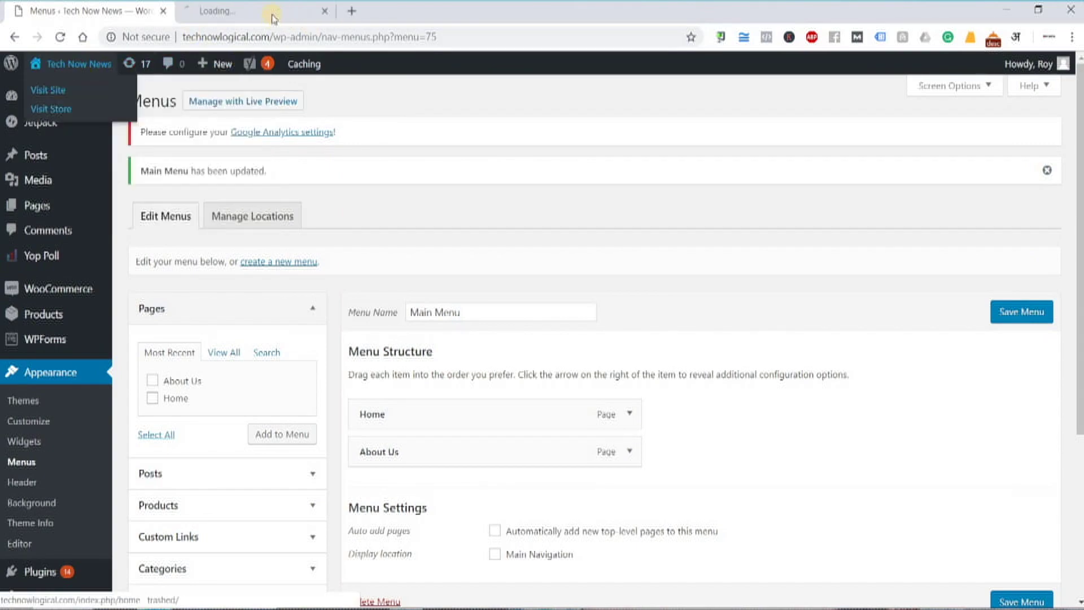
{"action": "left_click", "coordinate": [274, 17]}
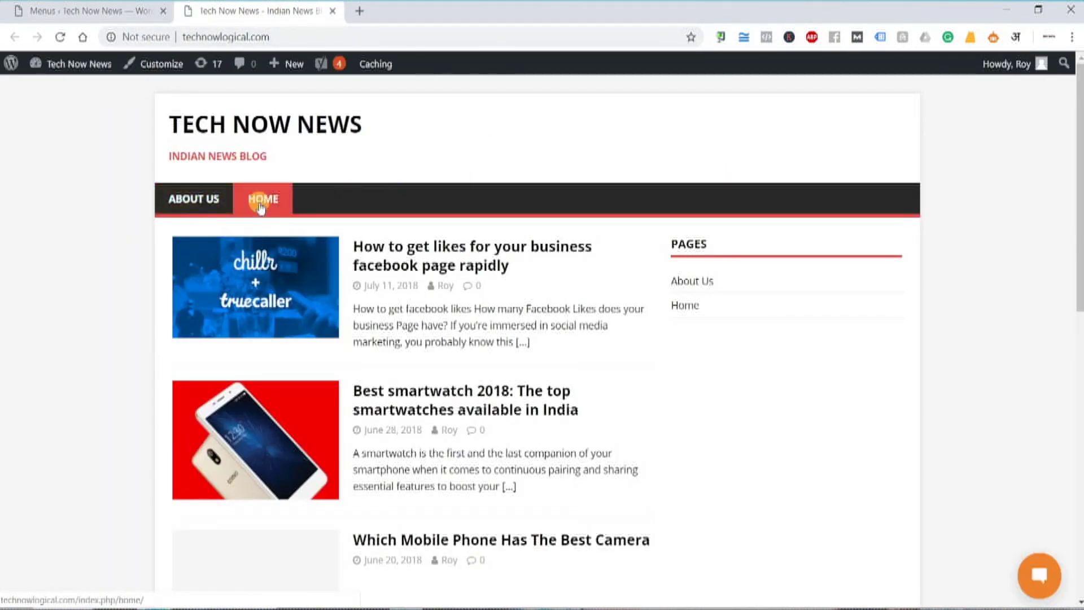
{"action": "left_click", "coordinate": [58, 39]}
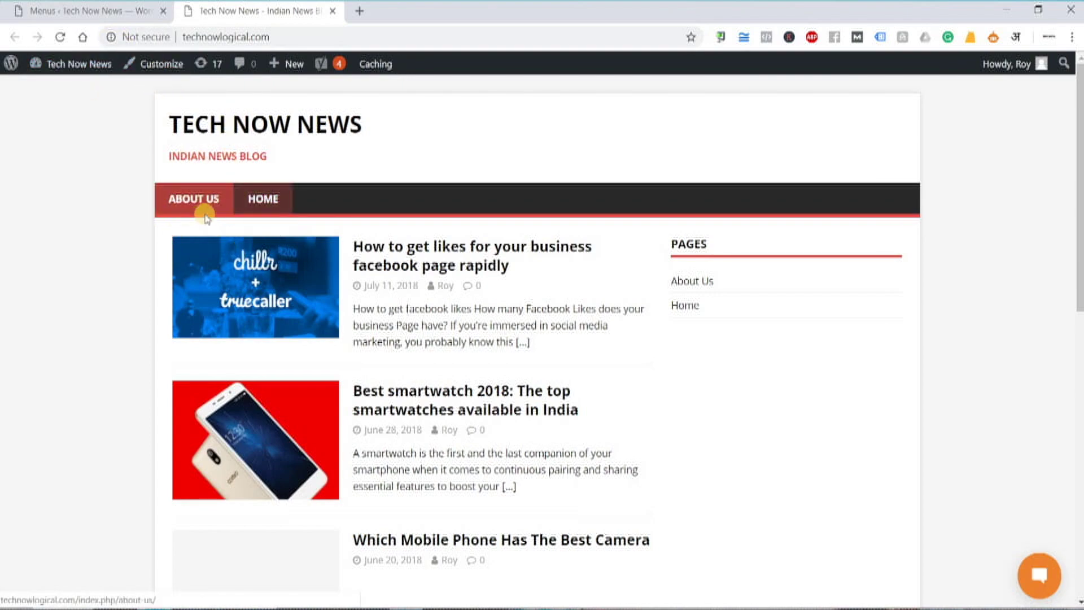
{"action": "key", "text": "ctrl+shift+Tab"}
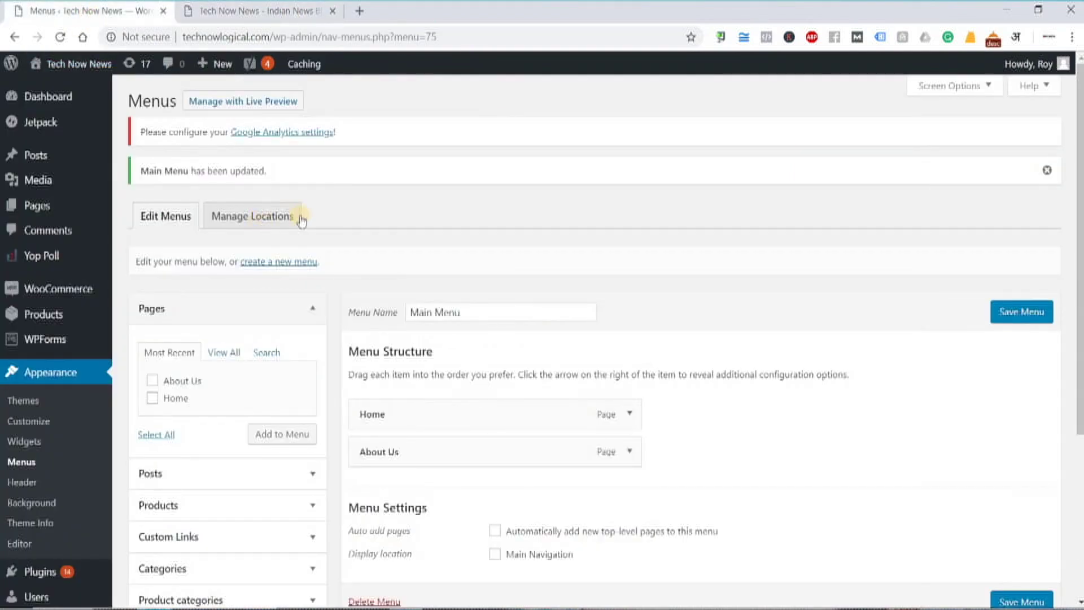
- Assign Main Menu to the Main Navigation location and save the change
{"action": "left_click", "coordinate": [258, 221]}
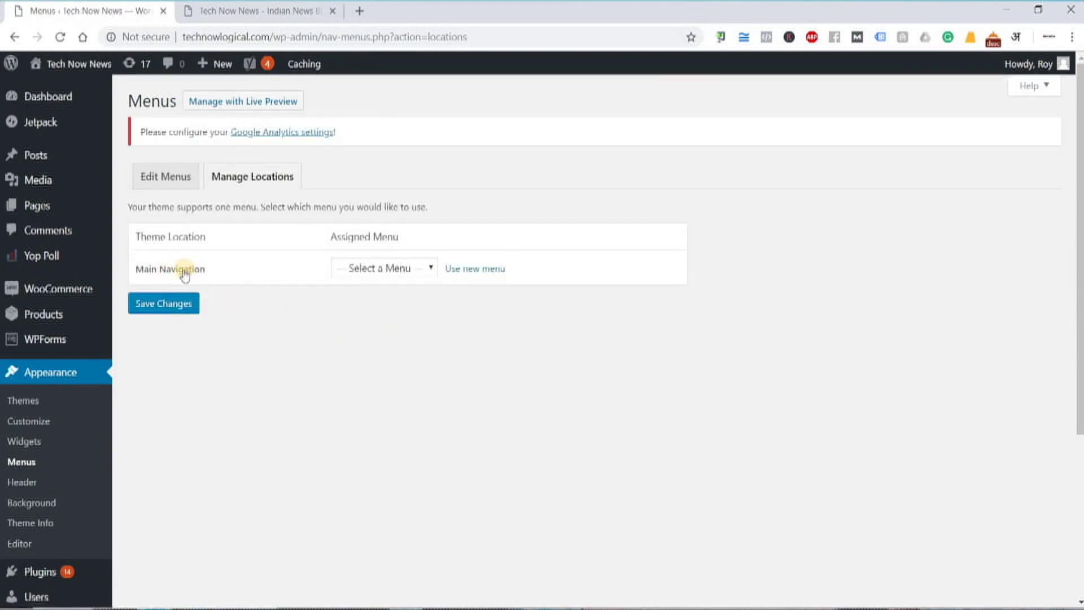
{"action": "left_click", "coordinate": [377, 269]}
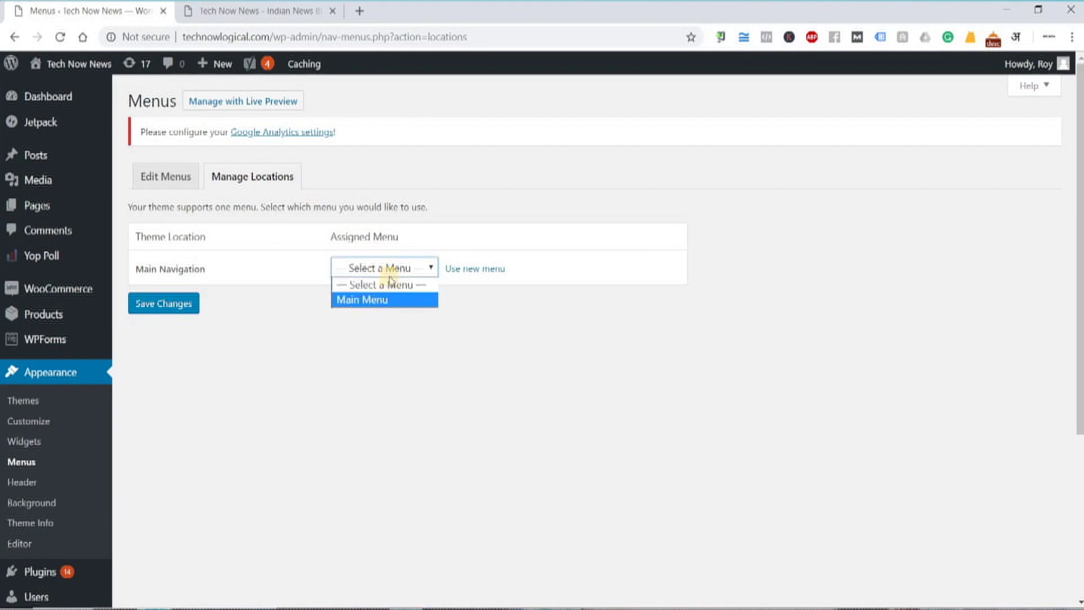
{"action": "left_click", "coordinate": [383, 300]}
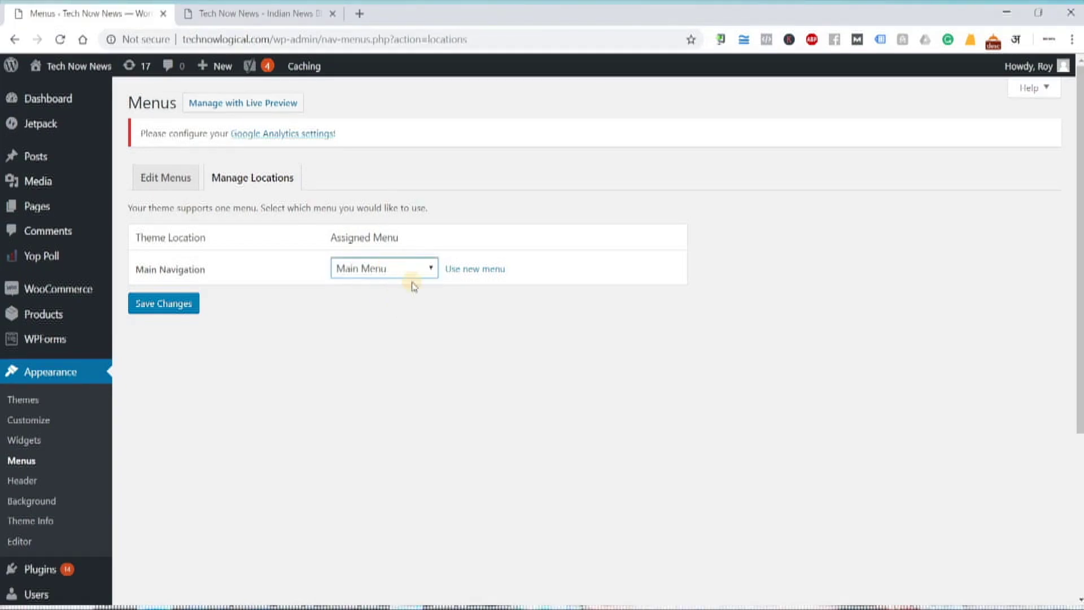
{"action": "left_click", "coordinate": [175, 316]}
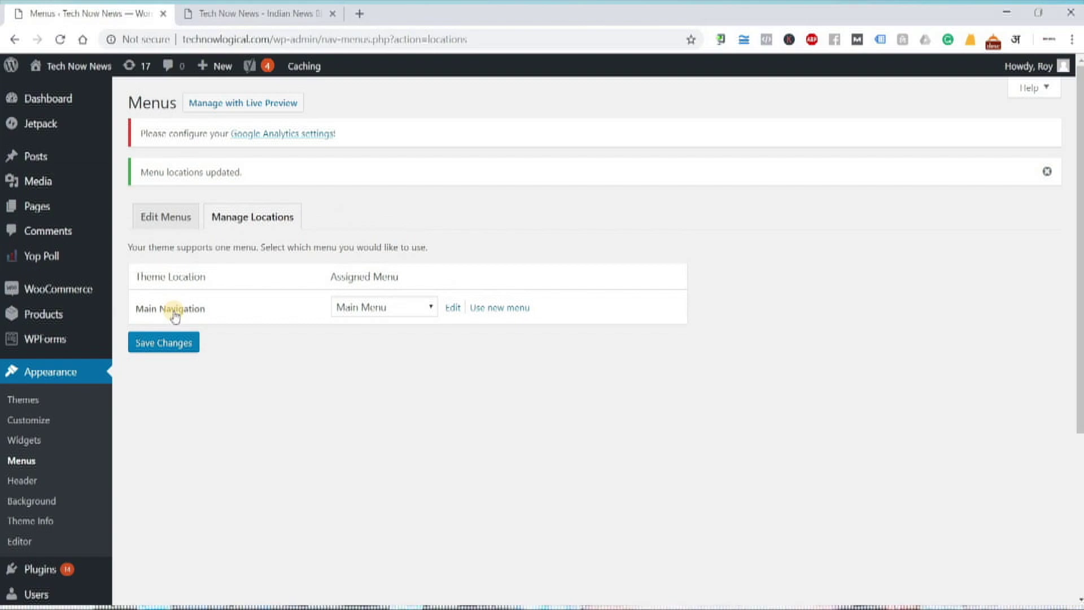
- Reload the live site to confirm the header reads Home, About Us, then return to the admin
{"action": "left_click", "coordinate": [231, 13]}
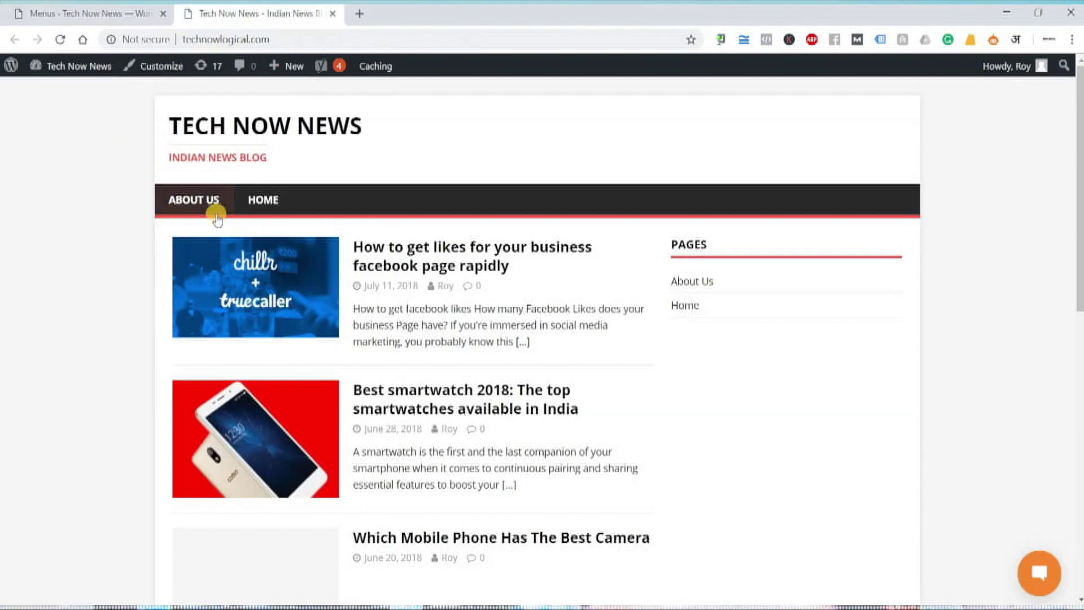
{"action": "left_click", "coordinate": [60, 39]}
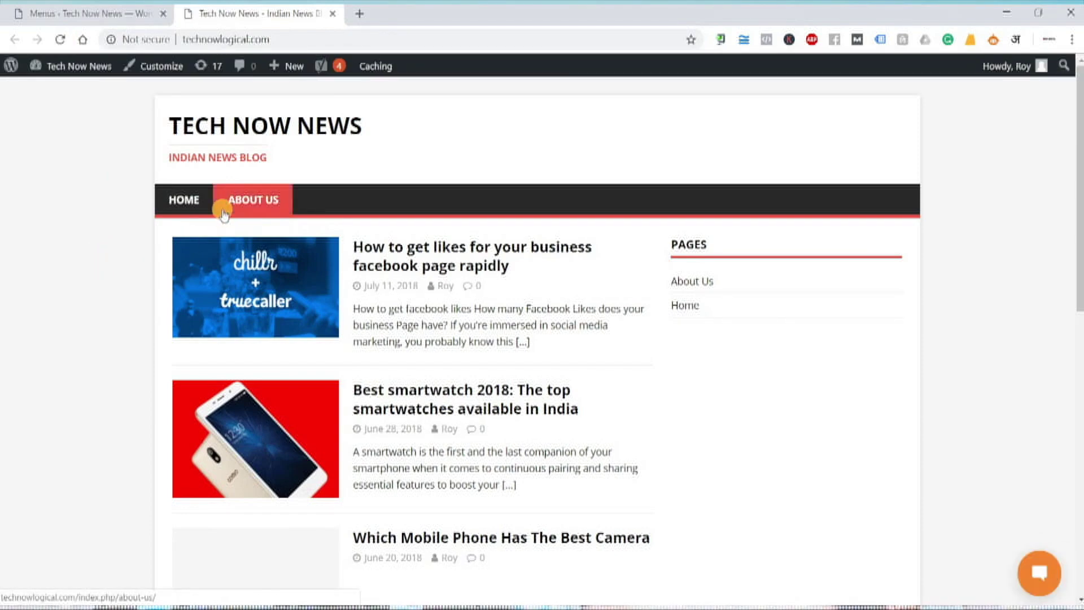
{"action": "left_click", "coordinate": [67, 17]}
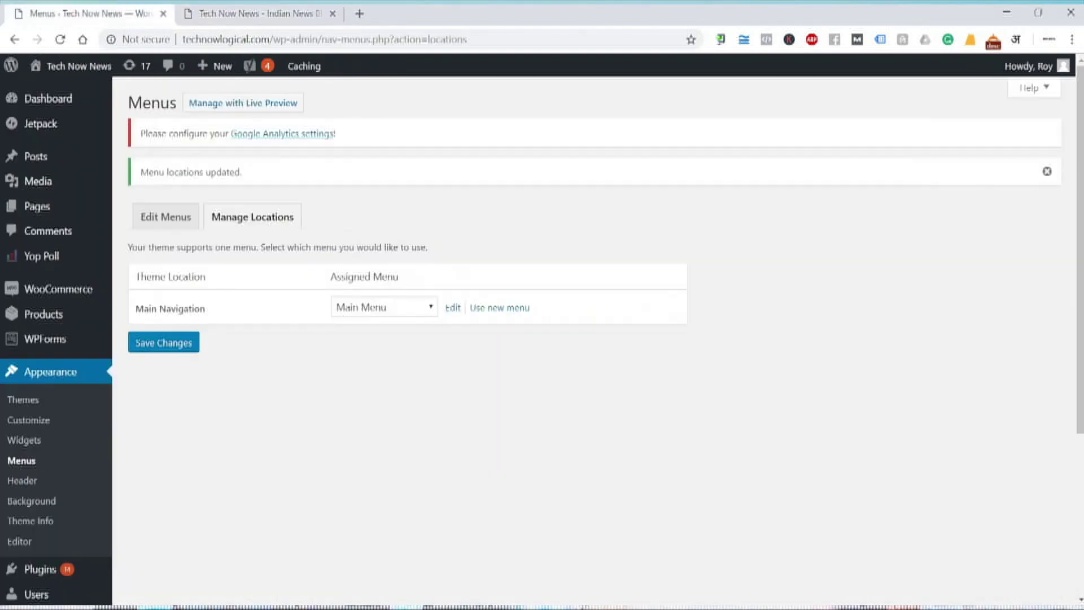
- Add 'In Menu creation step no.2 - Manage Location' below Name Menu in Notepad, then return to WordPress
{"action": "key", "text": "alt+Tab"}
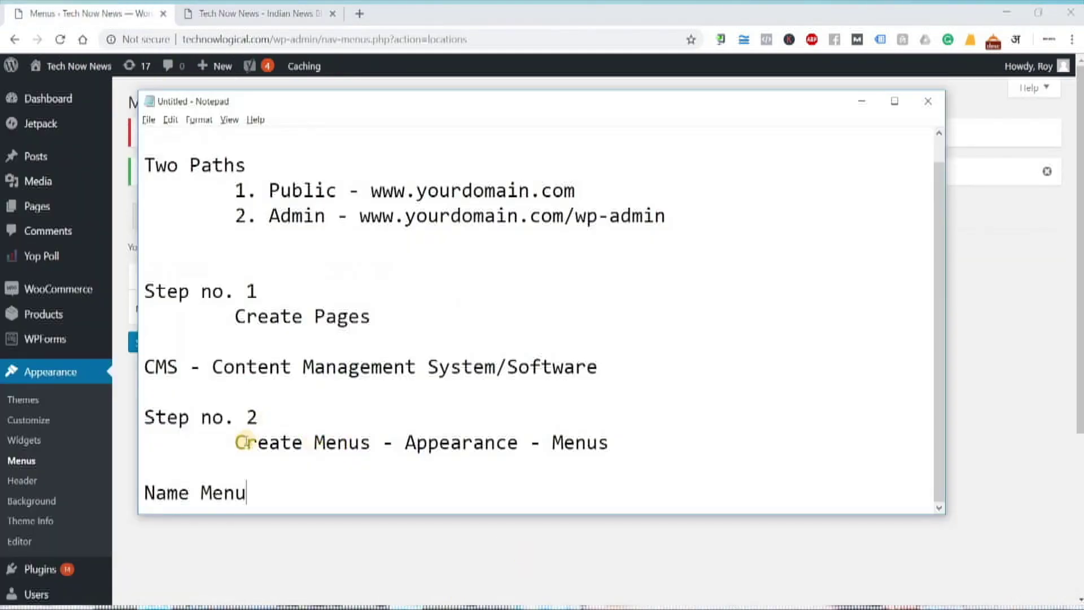
{"action": "double_click", "coordinate": [243, 442]}
{"action": "left_click_drag", "start_coordinate": [362, 435], "coordinate": [367, 441]}
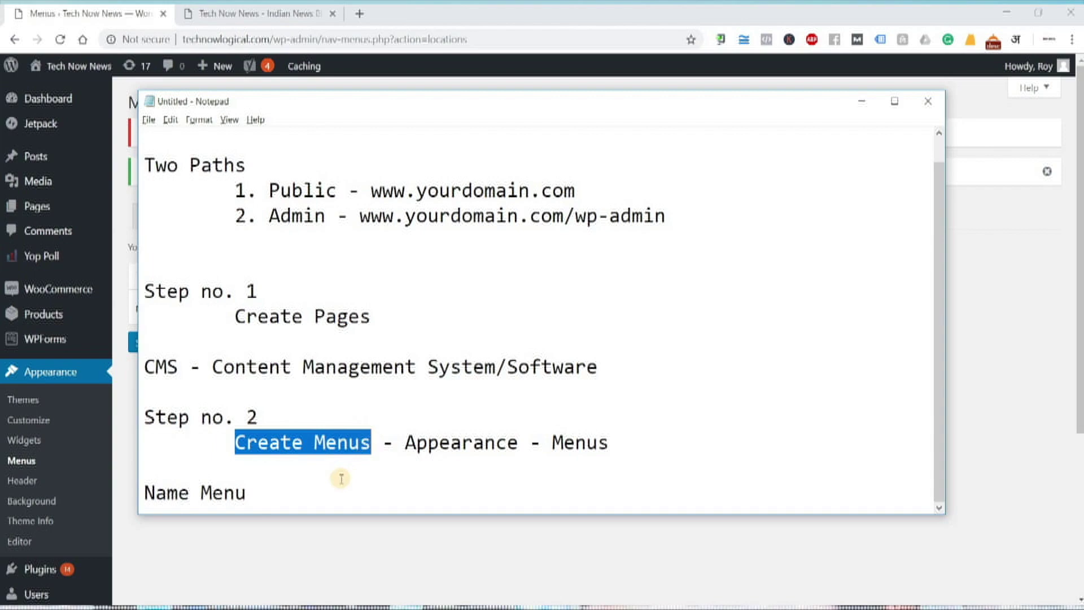
{"action": "left_click", "coordinate": [148, 488]}
{"action": "left_click_drag", "start_coordinate": [148, 492], "coordinate": [286, 494]}
{"action": "left_click", "coordinate": [290, 495]}
{"action": "key", "text": "Return"}
{"action": "key", "text": "Return"}
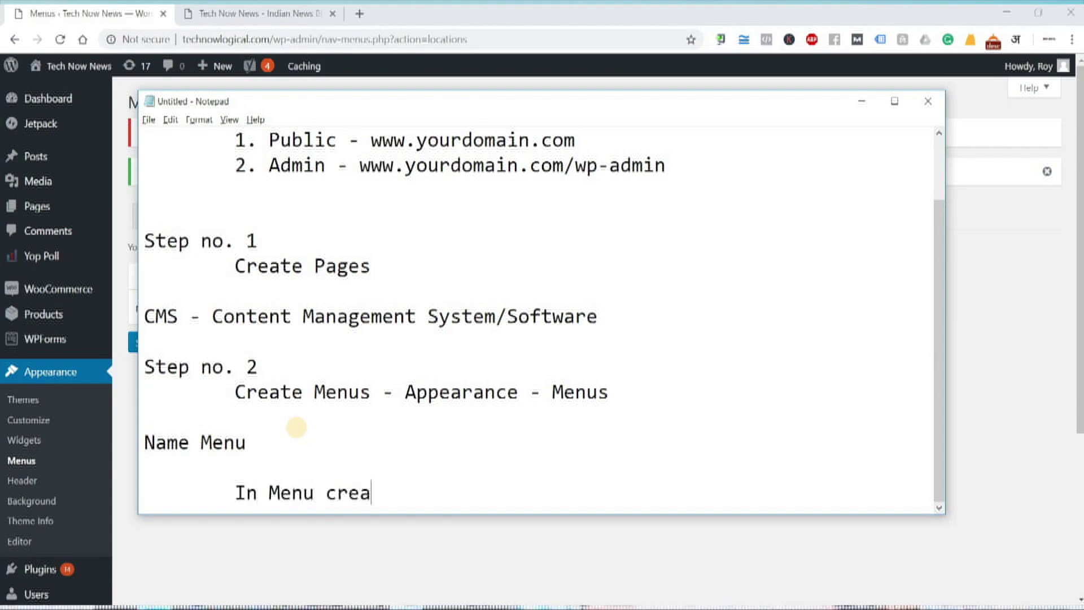
{"action": "type", "text": "tion step n"}
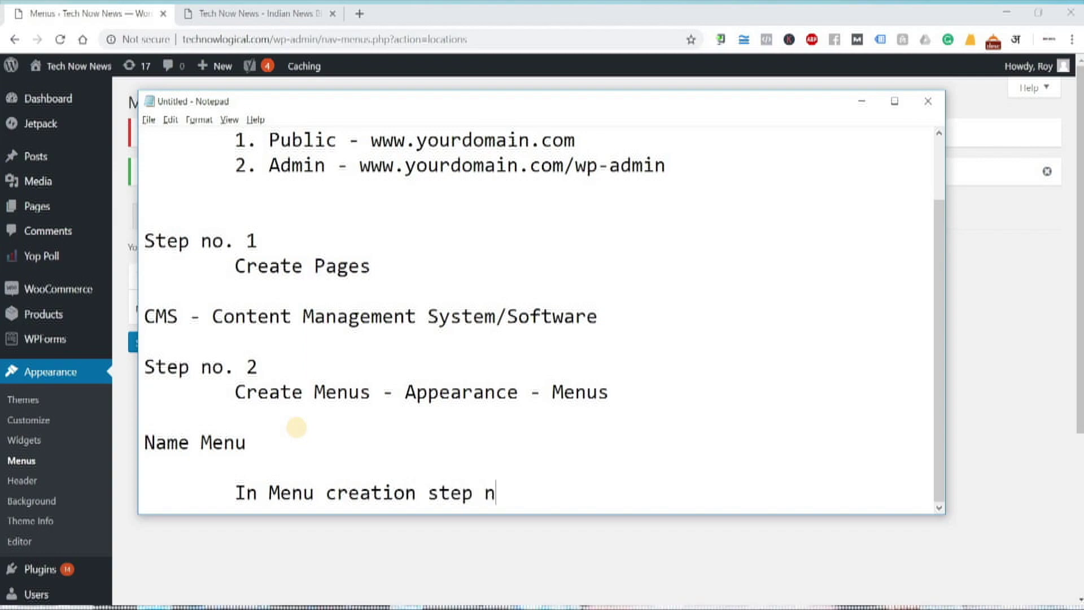
{"action": "type", "text": "o."}
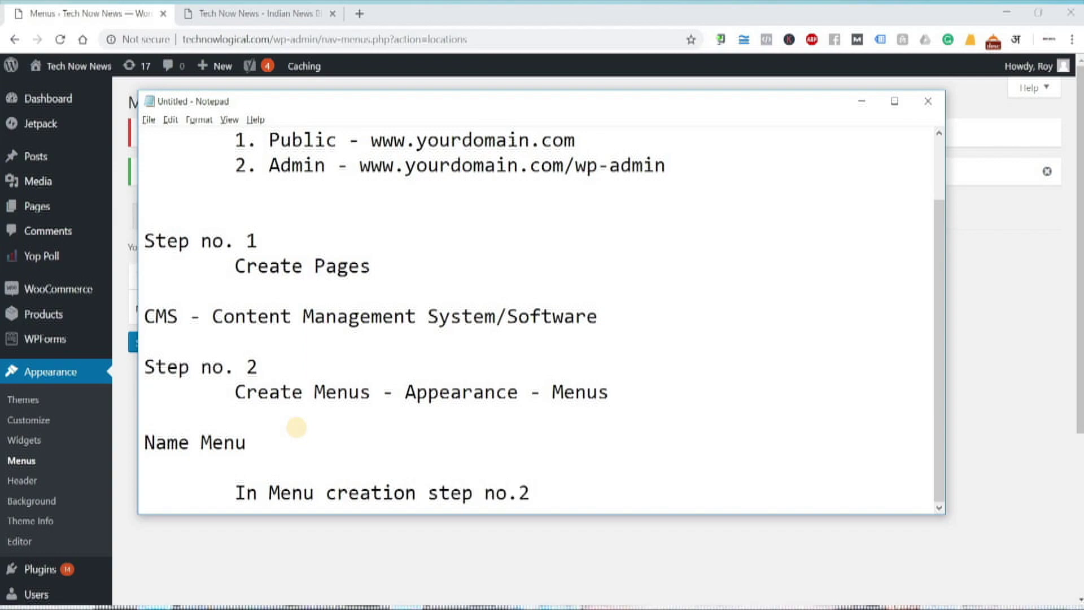
{"action": "type", "text": "2 - Manage "}
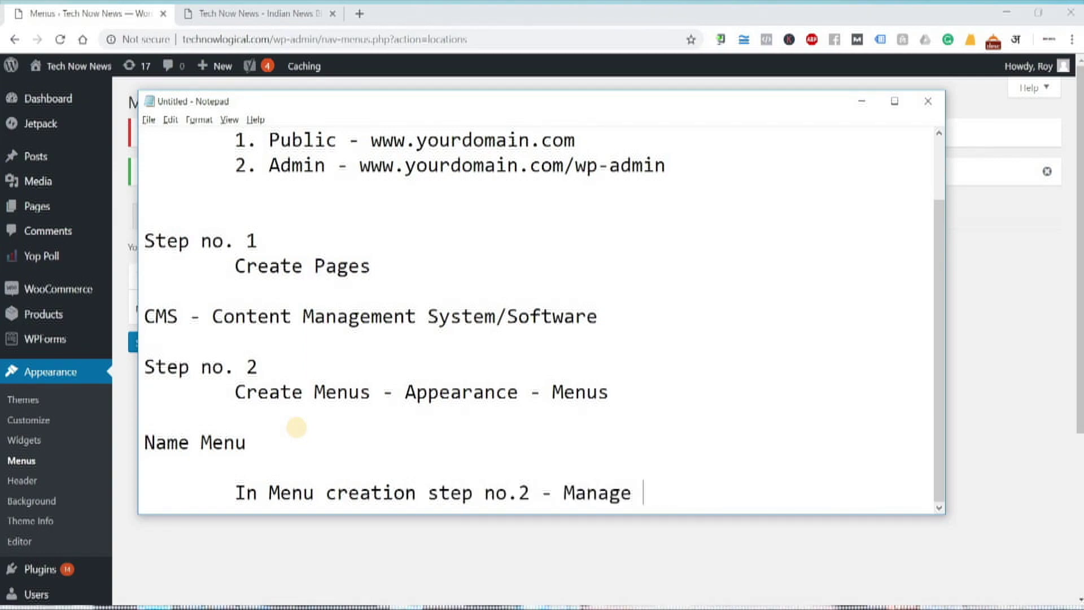
{"action": "type", "text": "Location"}
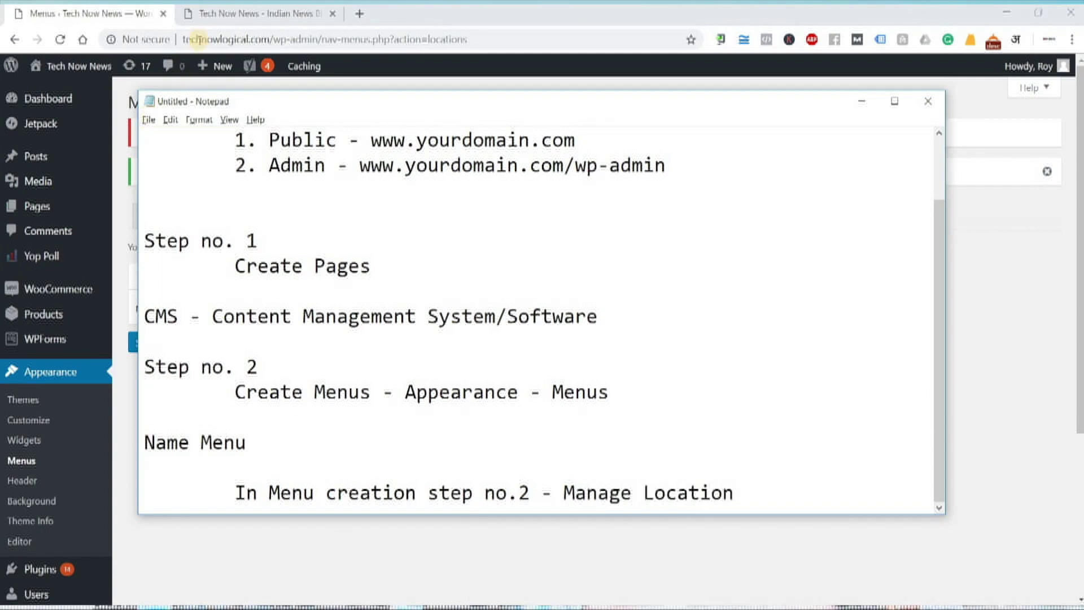
{"action": "key", "text": "alt+Tab"}
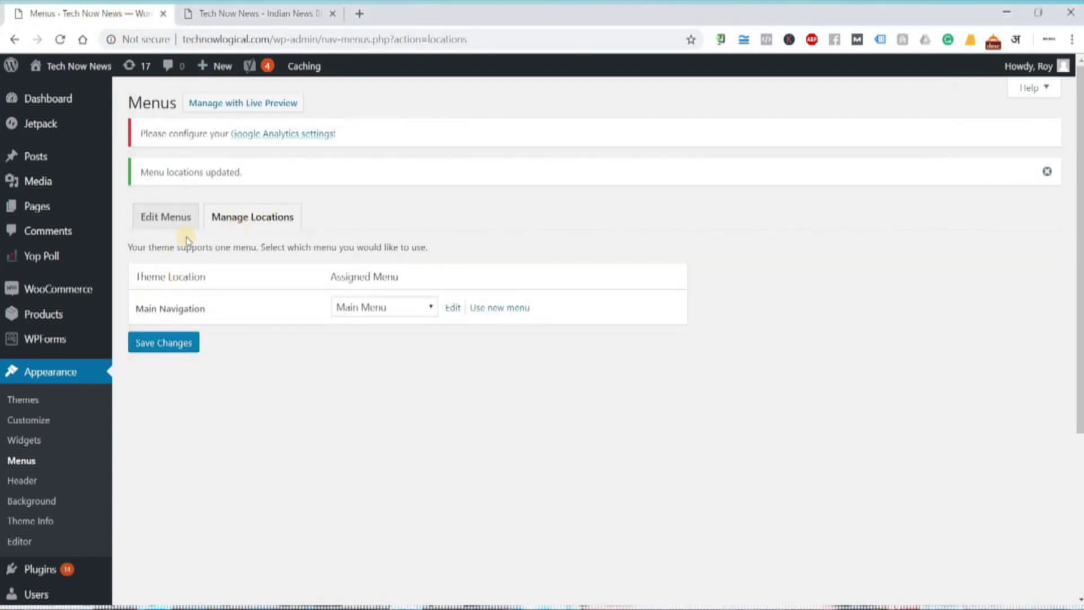
- Recheck Manage Locations, keep Main Menu on Main Navigation, then view the live homepage
{"action": "left_click", "coordinate": [166, 225]}
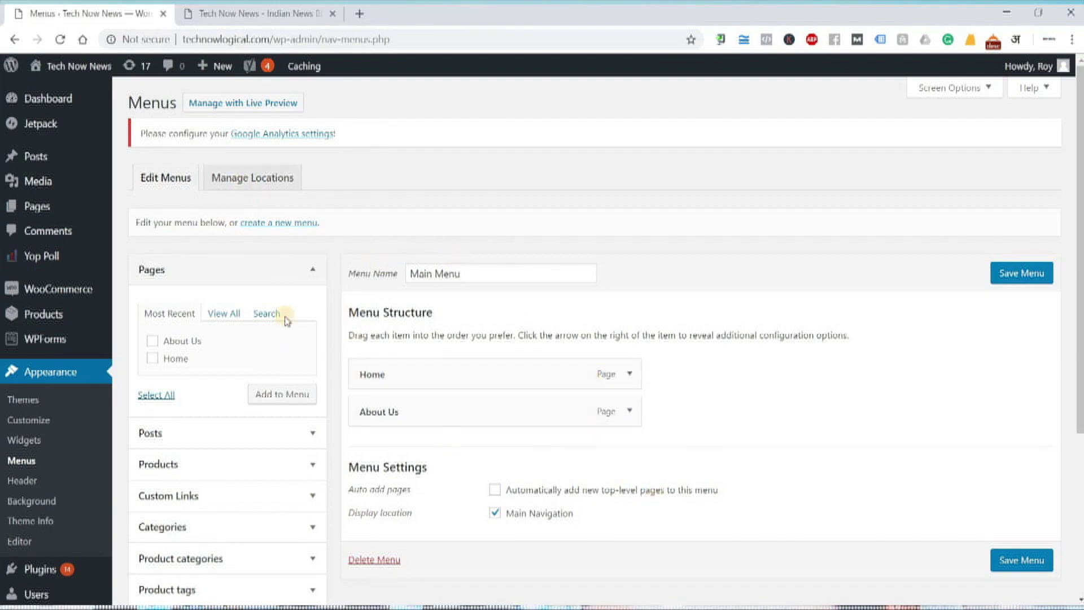
{"action": "left_click", "coordinate": [227, 180]}
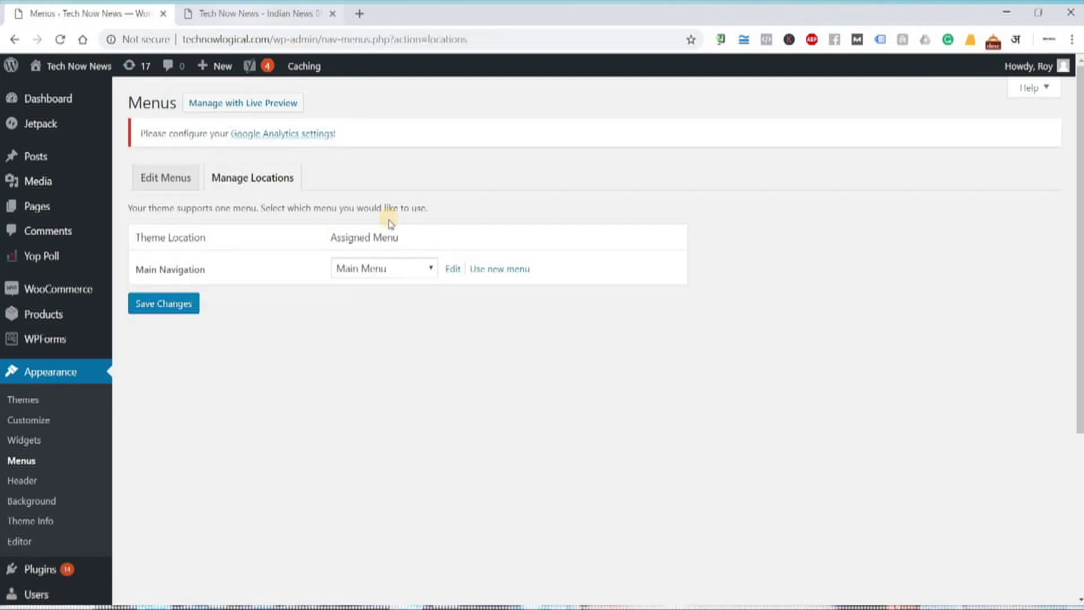
{"action": "left_click", "coordinate": [383, 268]}
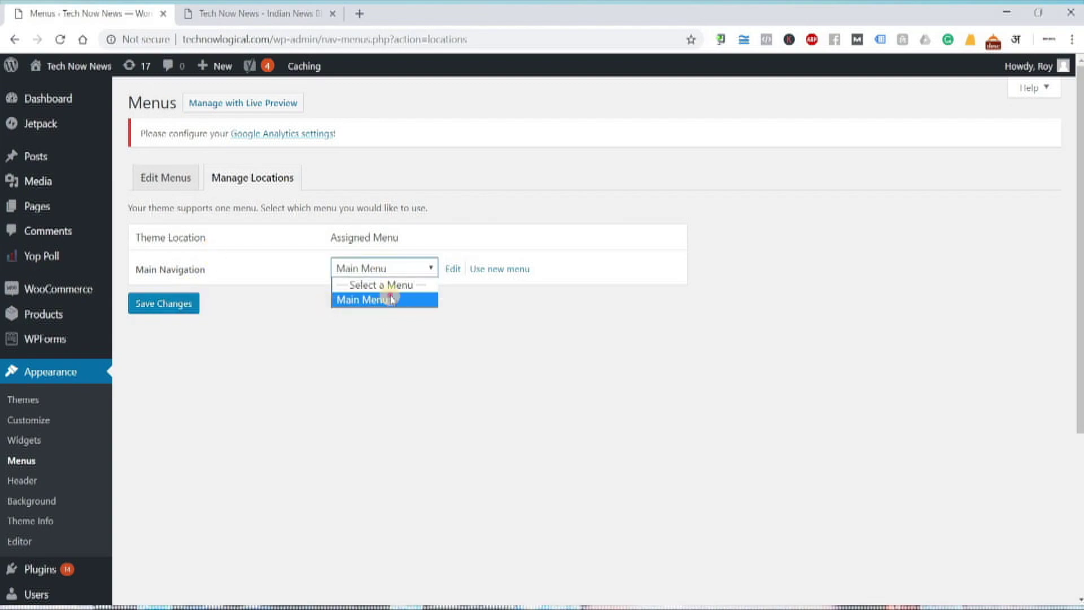
{"action": "left_click", "coordinate": [182, 326]}
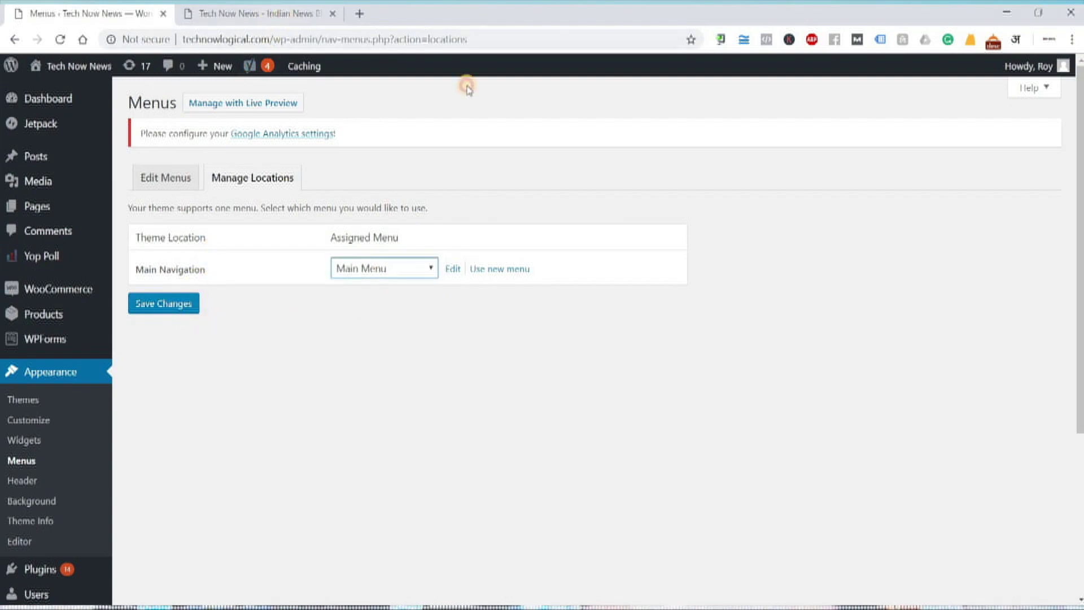
{"action": "left_click", "coordinate": [257, 14]}
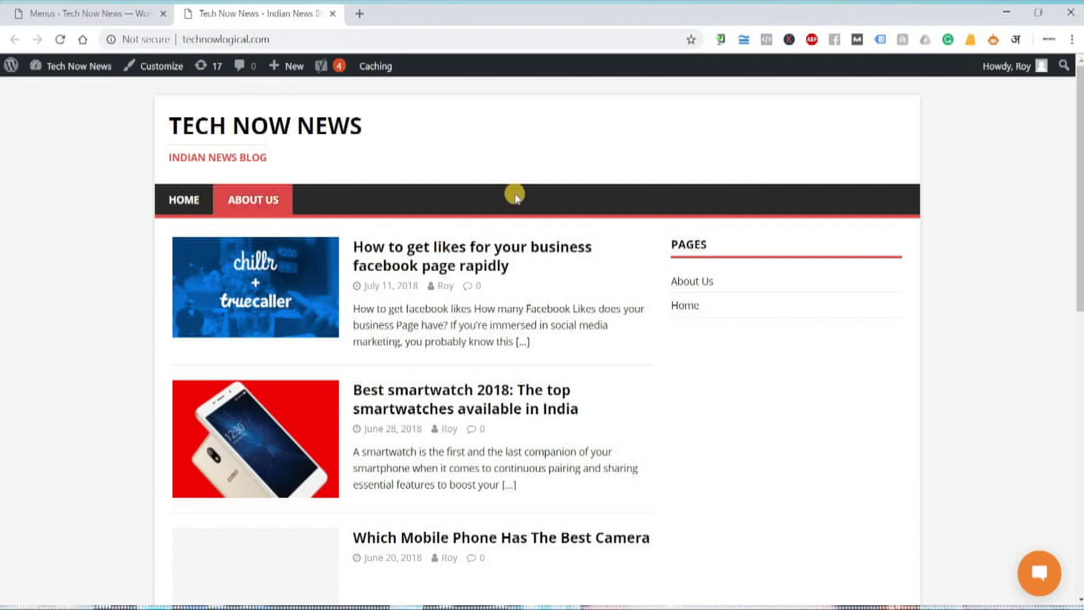
- Scroll the live homepage, then go back to the menu locations page
{"action": "scroll", "coordinate": [632, 367], "scroll_direction": "down", "scroll_amount": 15}
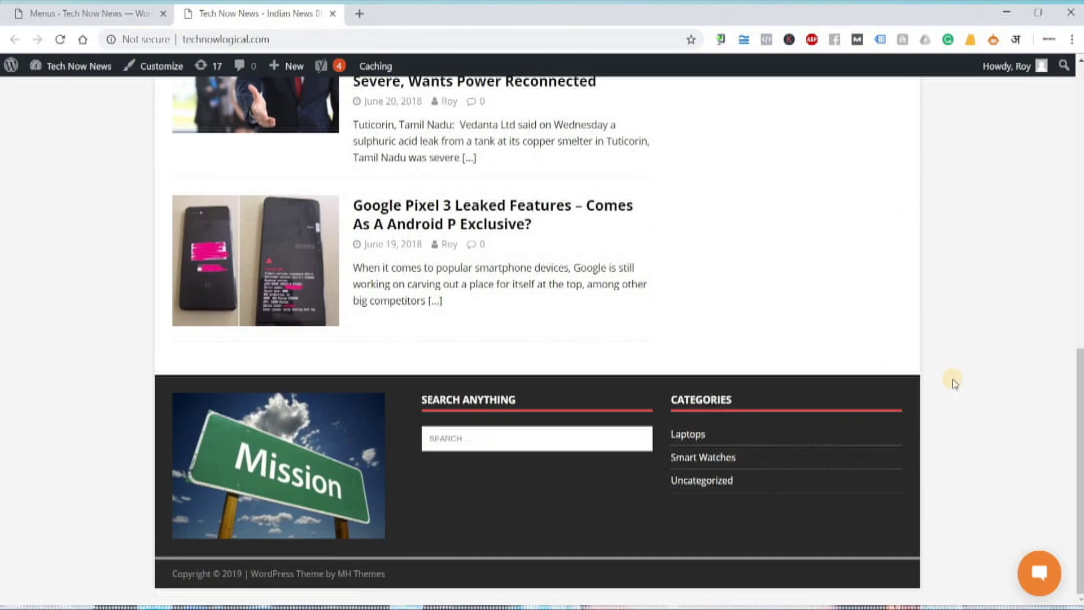
{"action": "scroll", "coordinate": [953, 383], "scroll_direction": "up", "scroll_amount": 15}
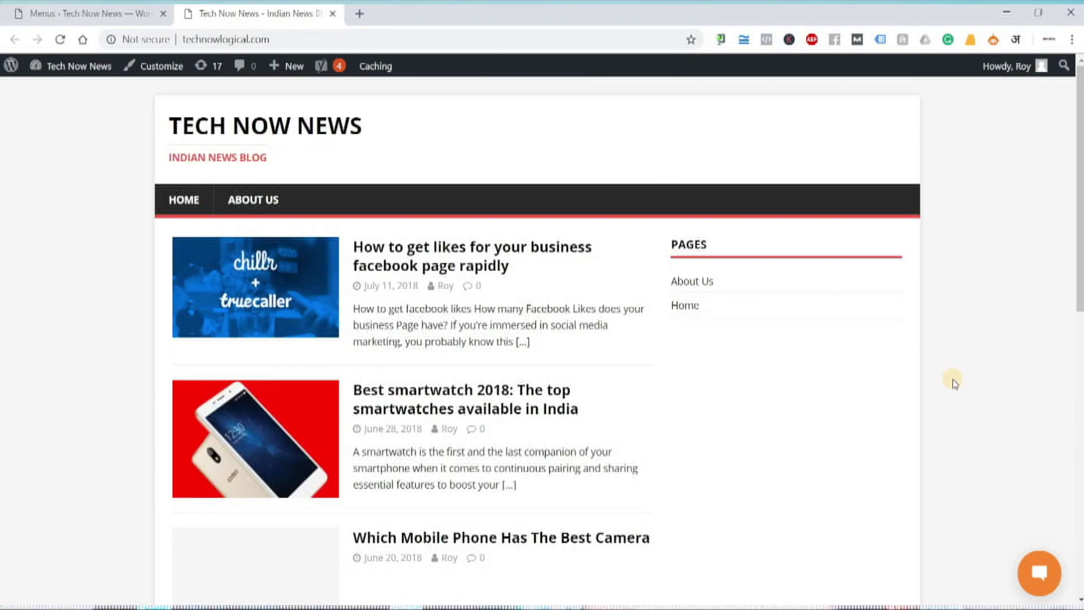
{"action": "left_click", "coordinate": [108, 12]}
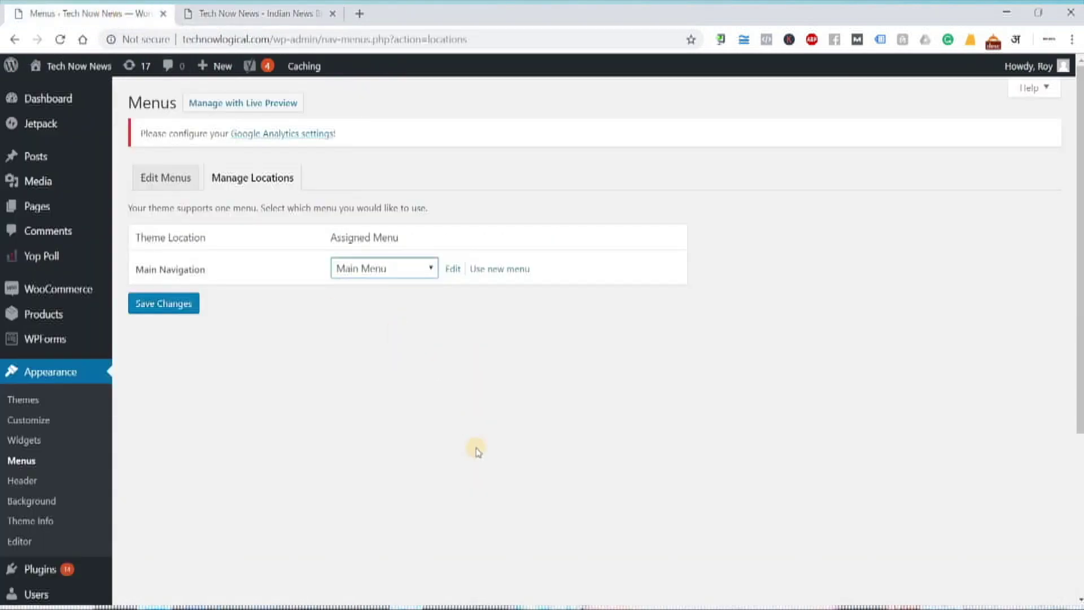
{"action": "left_click", "coordinate": [225, 14]}
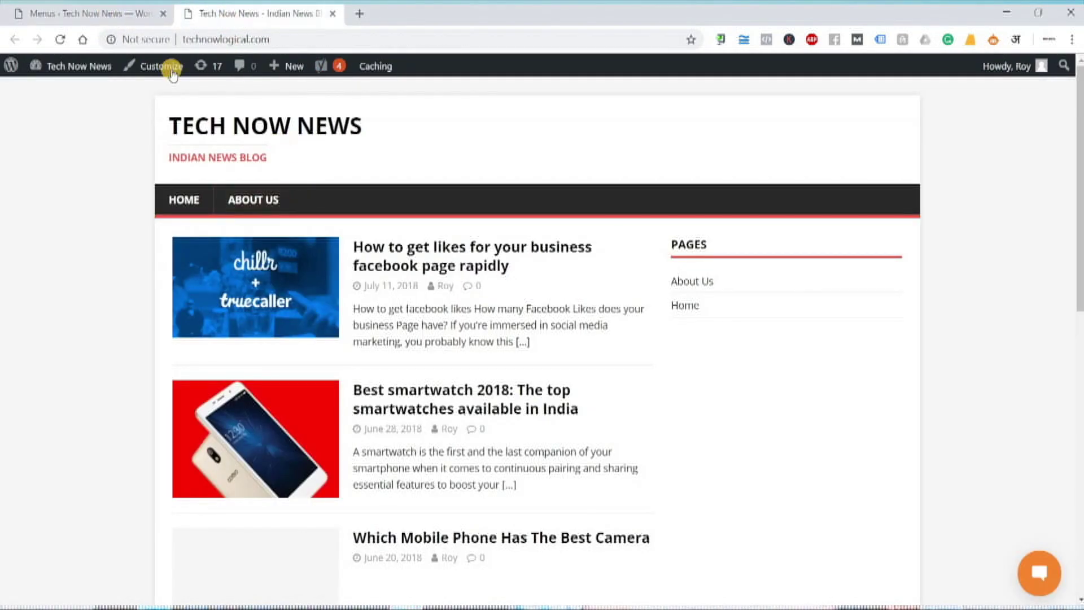
{"action": "key", "text": "ctrl+shift+Tab"}
- Confirm Main Navigation still uses Main Menu, then bring up the Notepad setup notes
{"action": "left_click", "coordinate": [362, 270]}
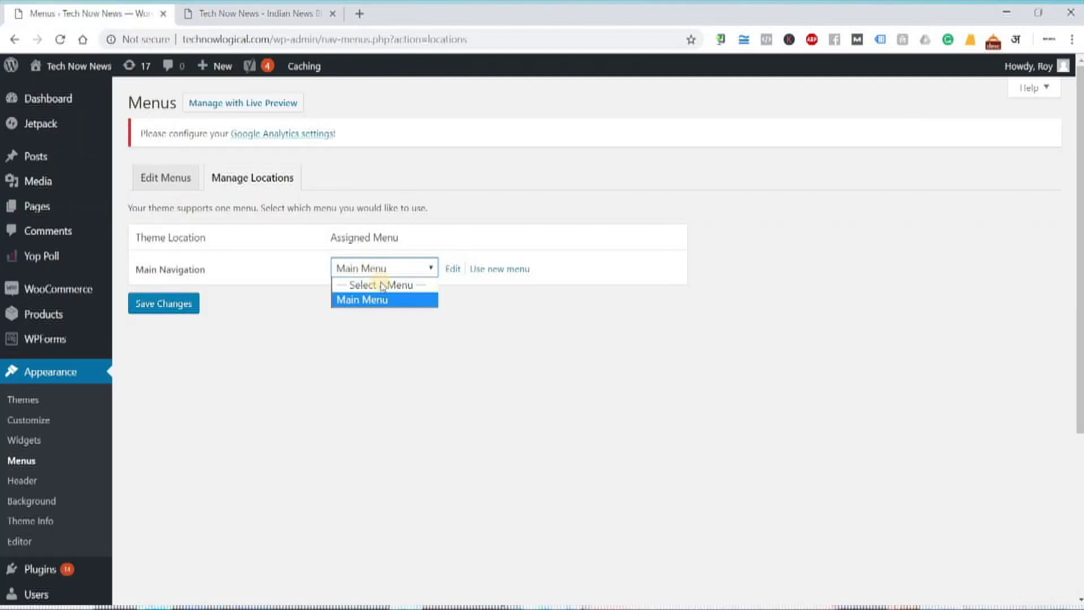
{"action": "left_click", "coordinate": [294, 377]}
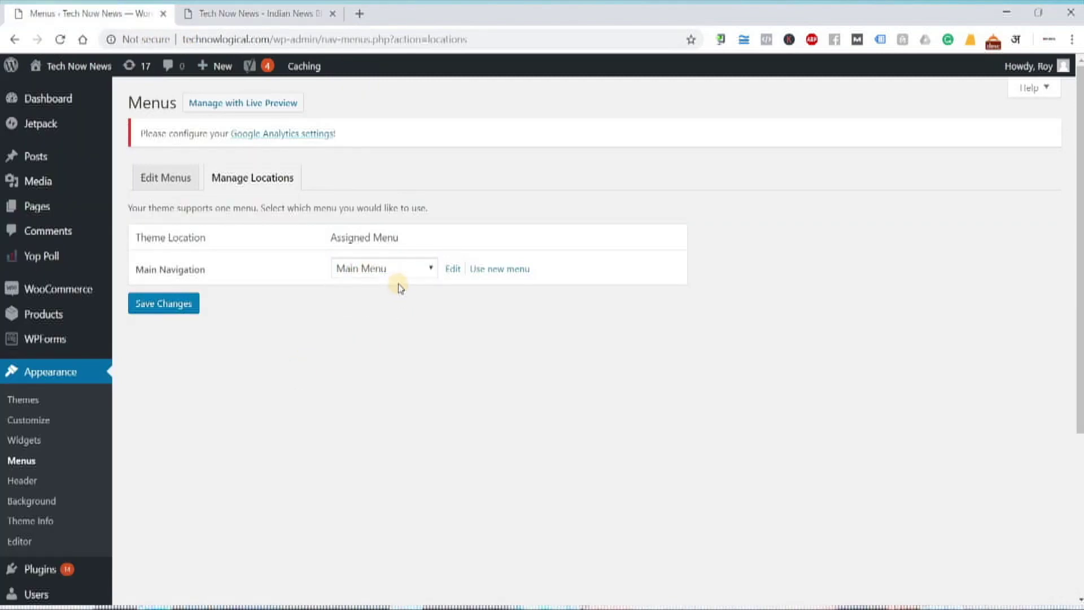
{"action": "left_click", "coordinate": [405, 272]}
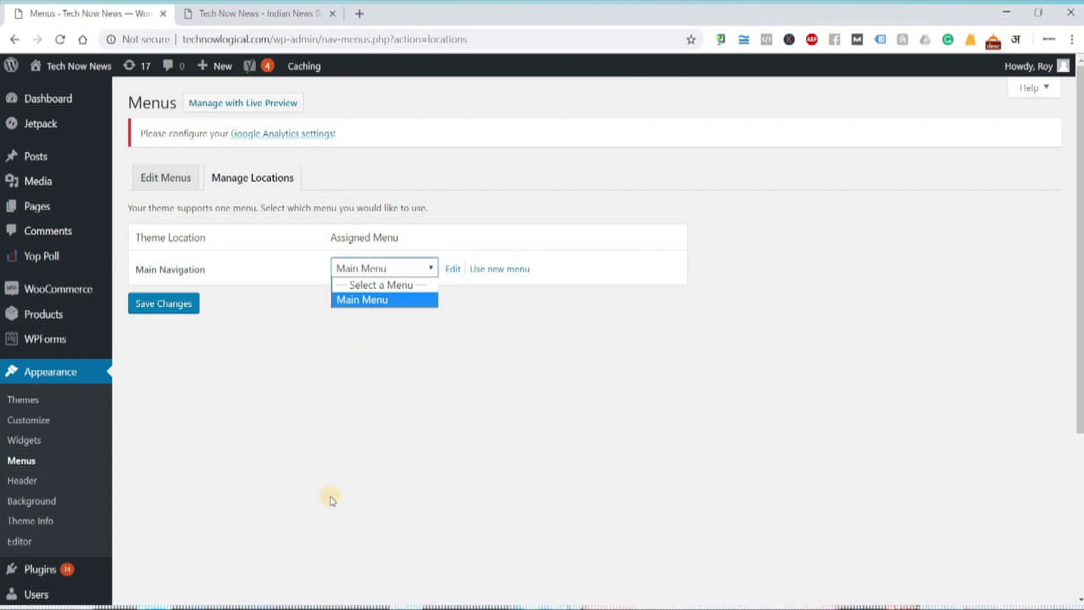
{"action": "left_click", "coordinate": [317, 391]}
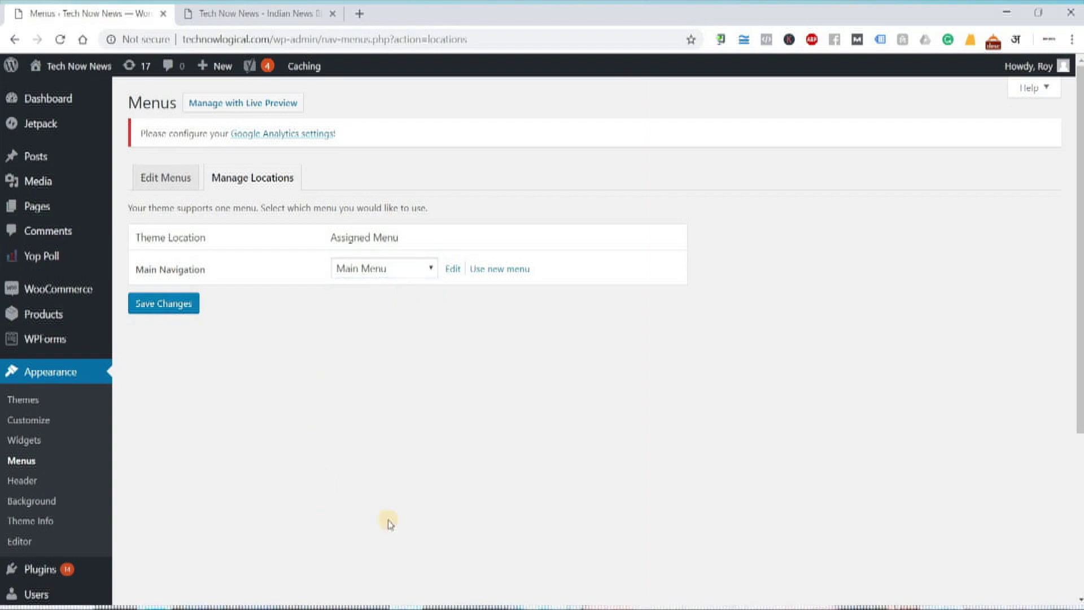
{"action": "left_click", "coordinate": [575, 608]}
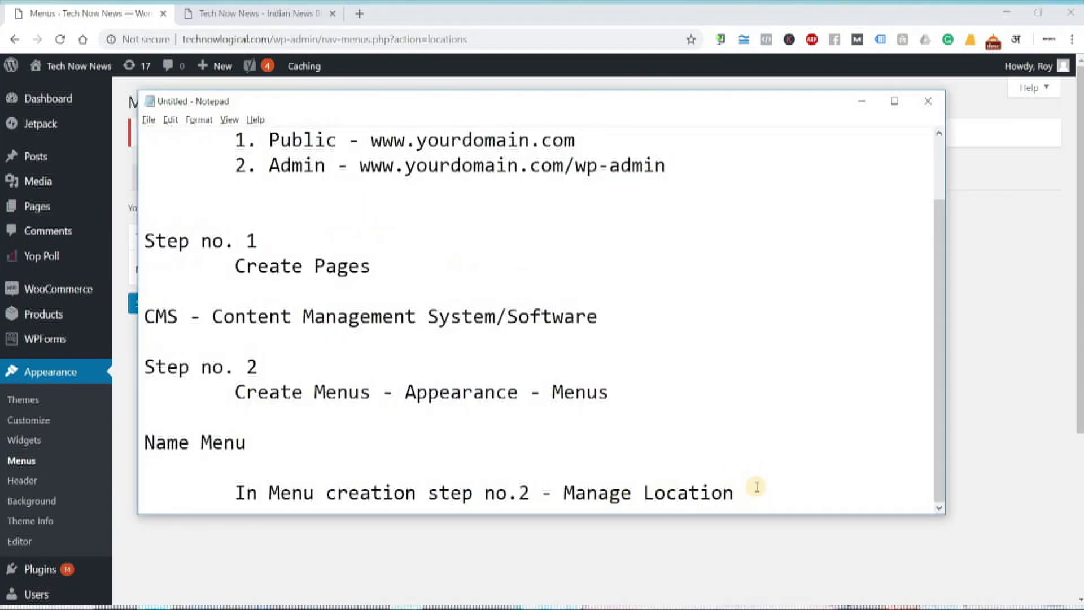
- Review the Step no. 1 and Step no. 2 notes in Notepad, then switch to the Tech Now News homepage
{"action": "left_click_drag", "start_coordinate": [755, 486], "coordinate": [123, 371]}
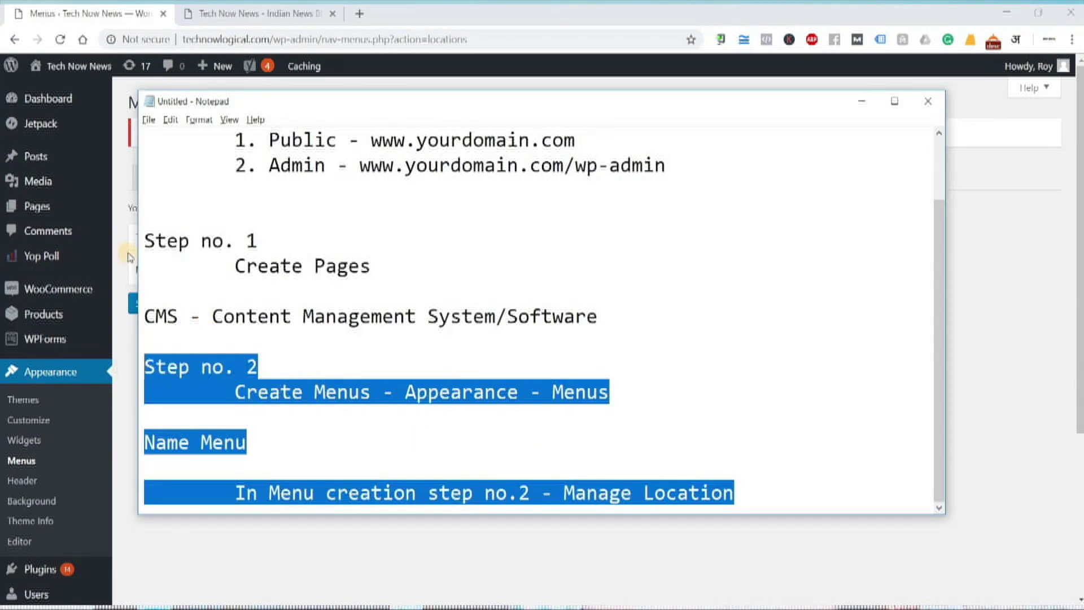
{"action": "left_click_drag", "start_coordinate": [231, 267], "coordinate": [357, 271]}
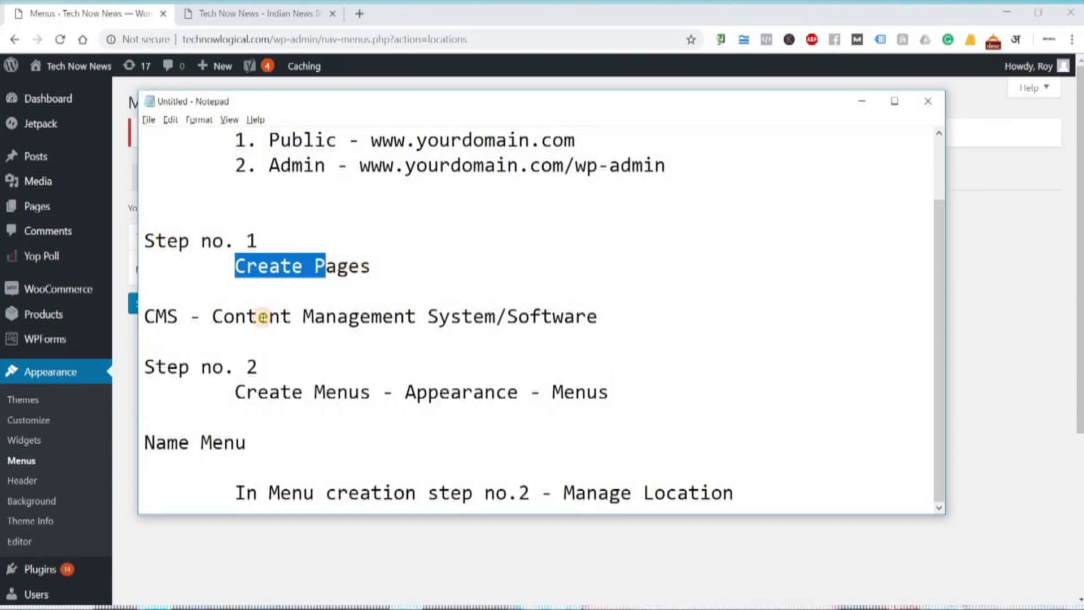
{"action": "left_click_drag", "start_coordinate": [227, 396], "coordinate": [764, 502]}
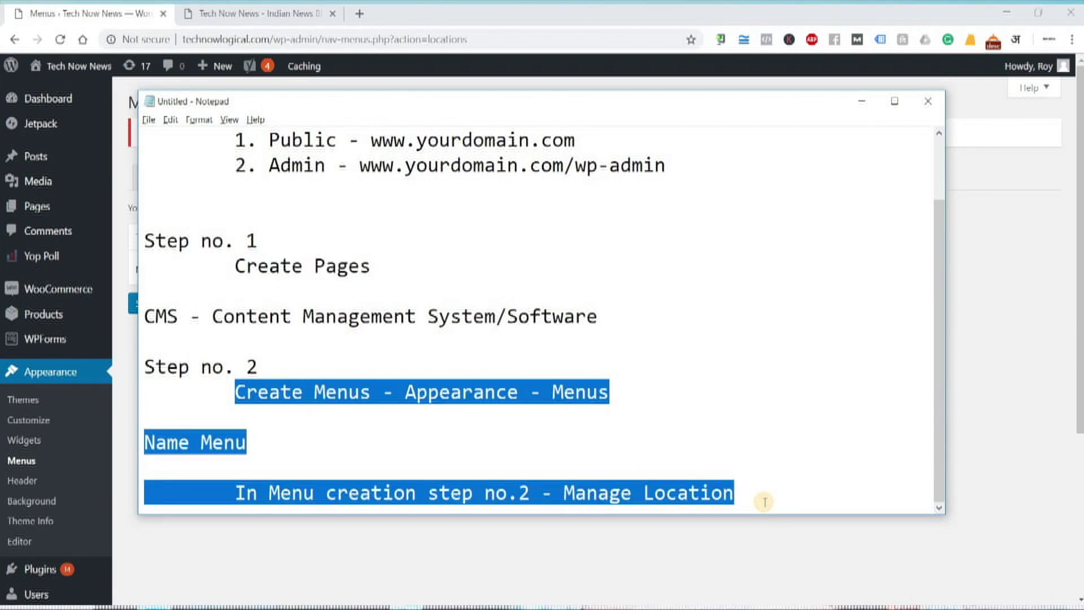
{"action": "left_click", "coordinate": [767, 497]}
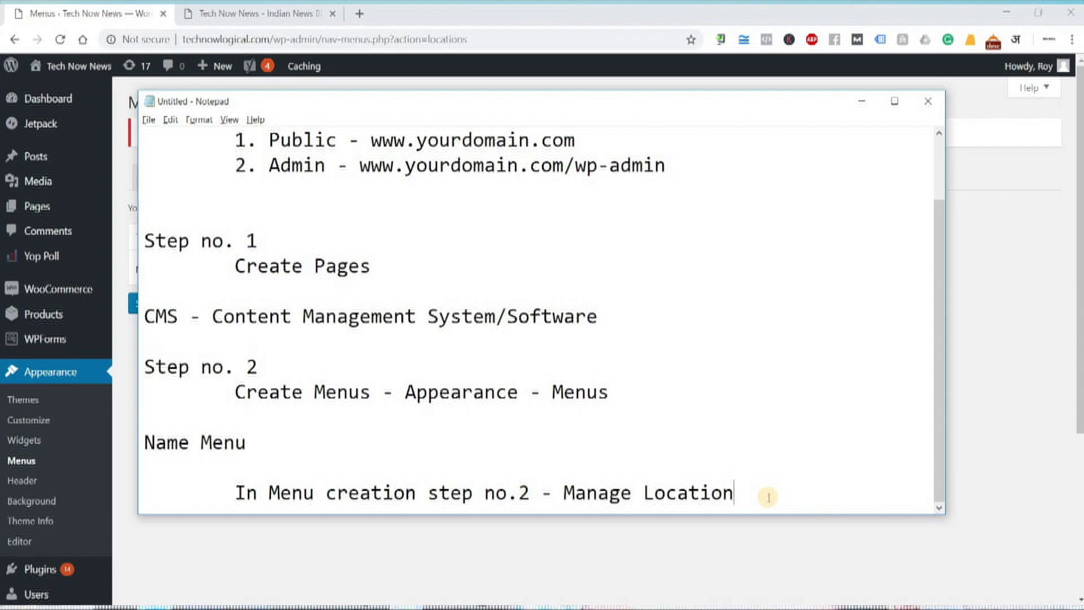
{"action": "left_click", "coordinate": [237, 17]}
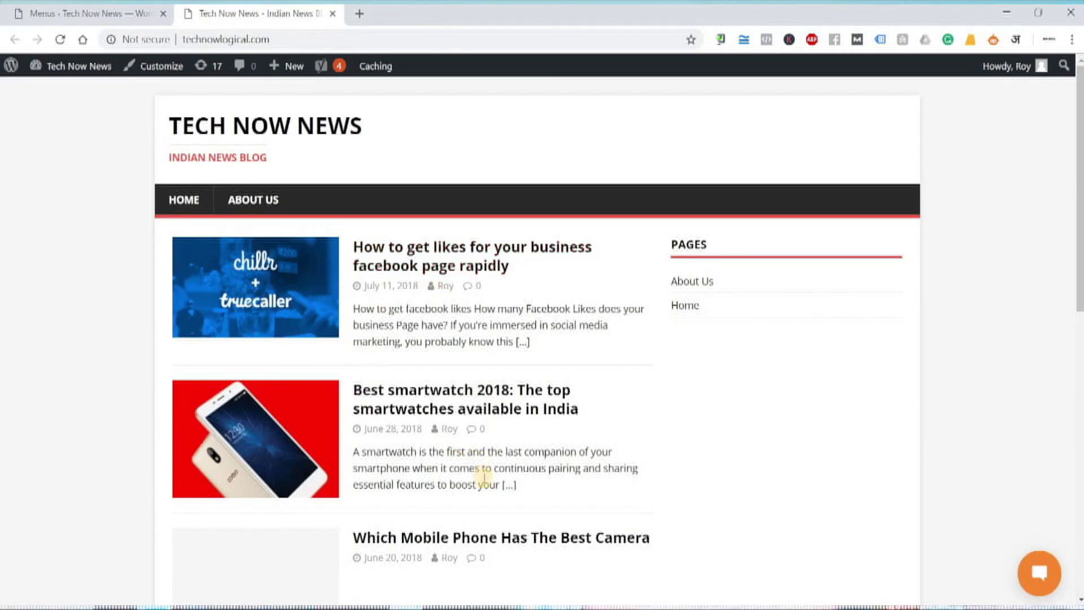
- Scroll the Tech Now News homepage, open and close its chat popup, then return to Notepad
{"action": "scroll", "coordinate": [424, 402], "scroll_direction": "down", "scroll_amount": 8}
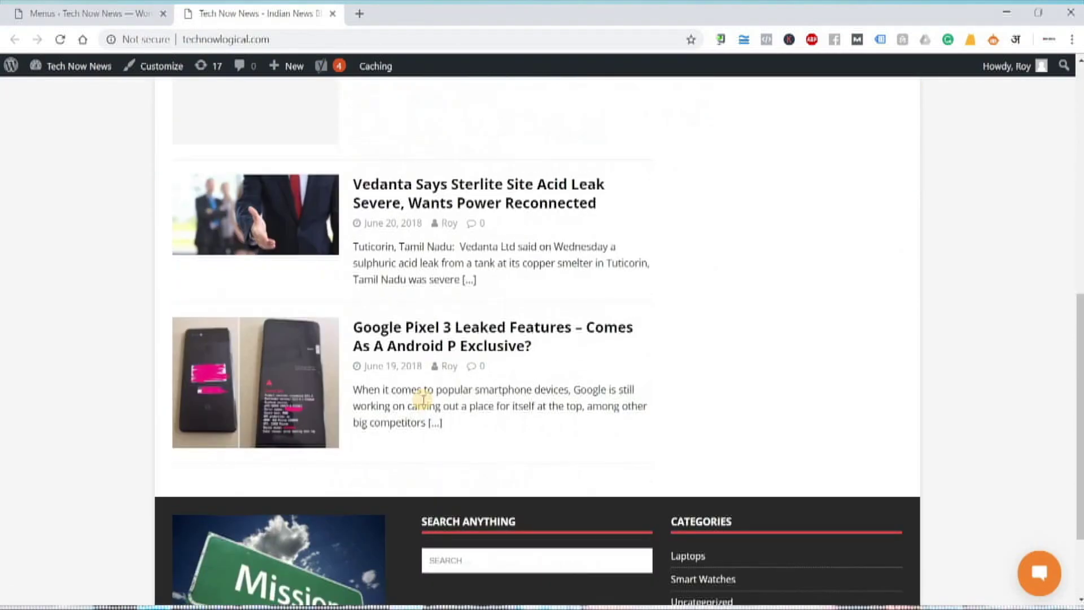
{"action": "scroll", "coordinate": [423, 399], "scroll_direction": "up", "scroll_amount": 6}
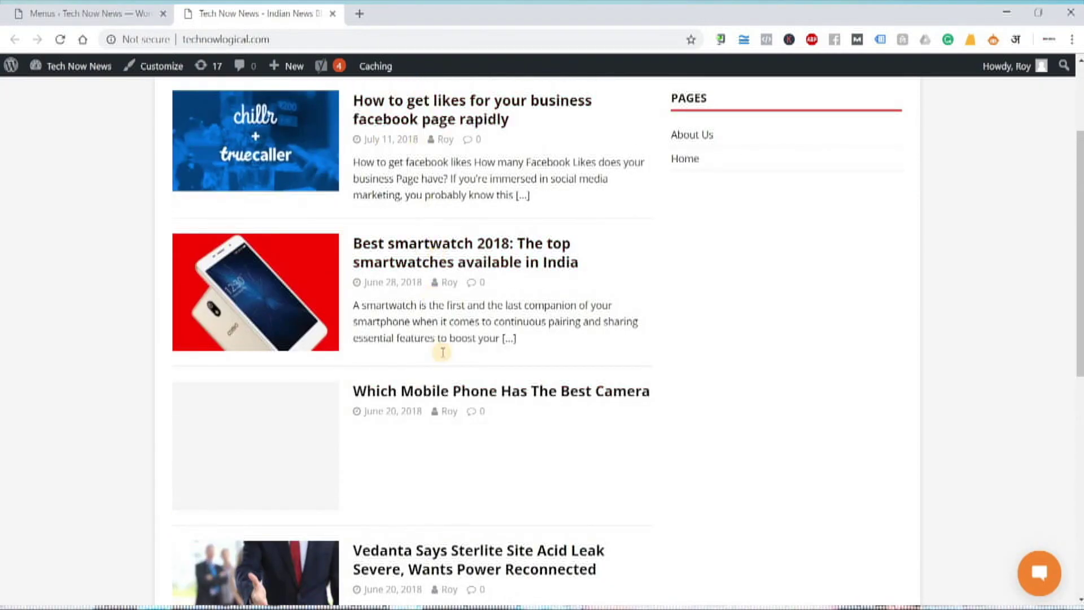
{"action": "scroll", "coordinate": [477, 454], "scroll_direction": "up", "scroll_amount": 3}
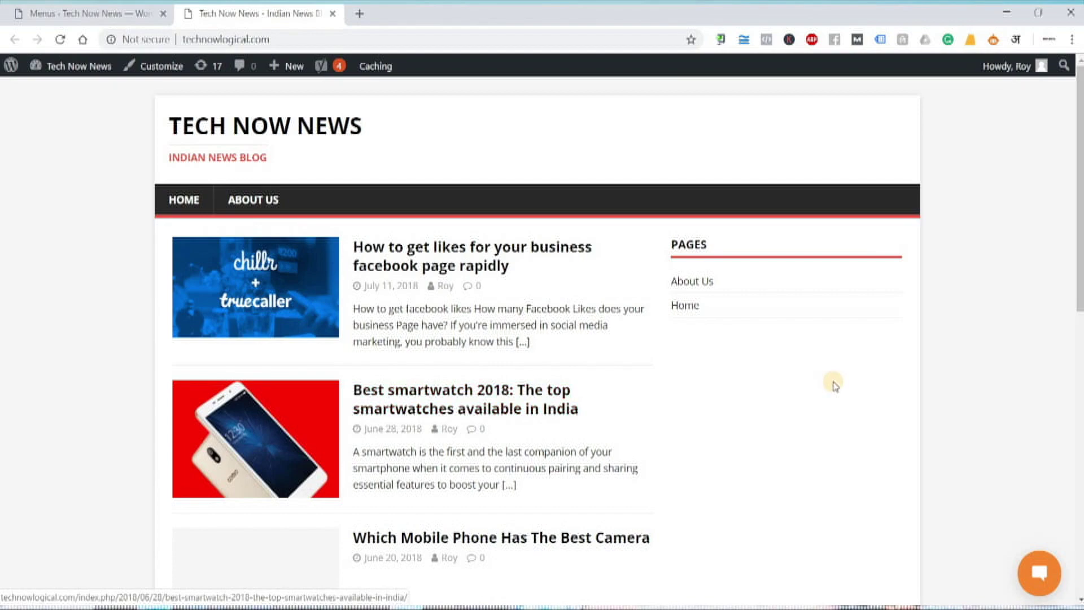
{"action": "scroll", "coordinate": [900, 539], "scroll_direction": "down", "scroll_amount": 5}
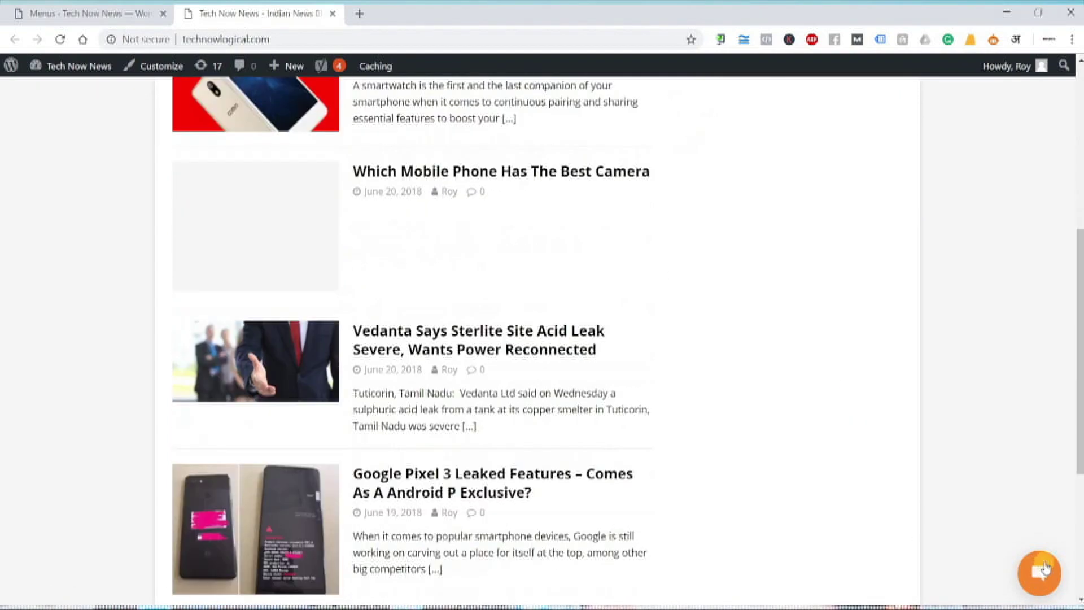
{"action": "left_click", "coordinate": [1044, 573]}
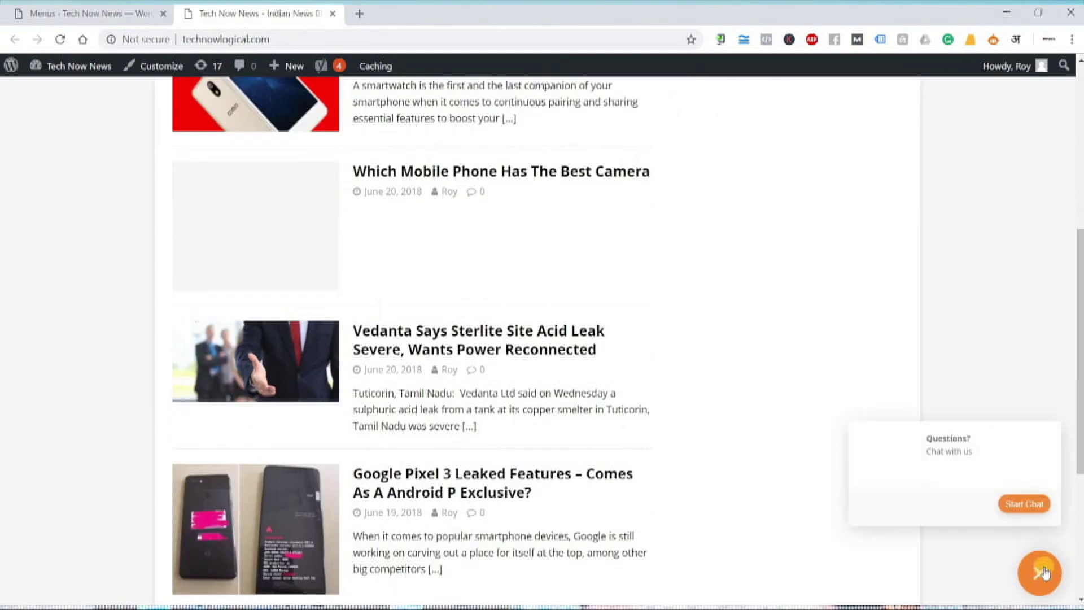
{"action": "left_click", "coordinate": [1043, 575]}
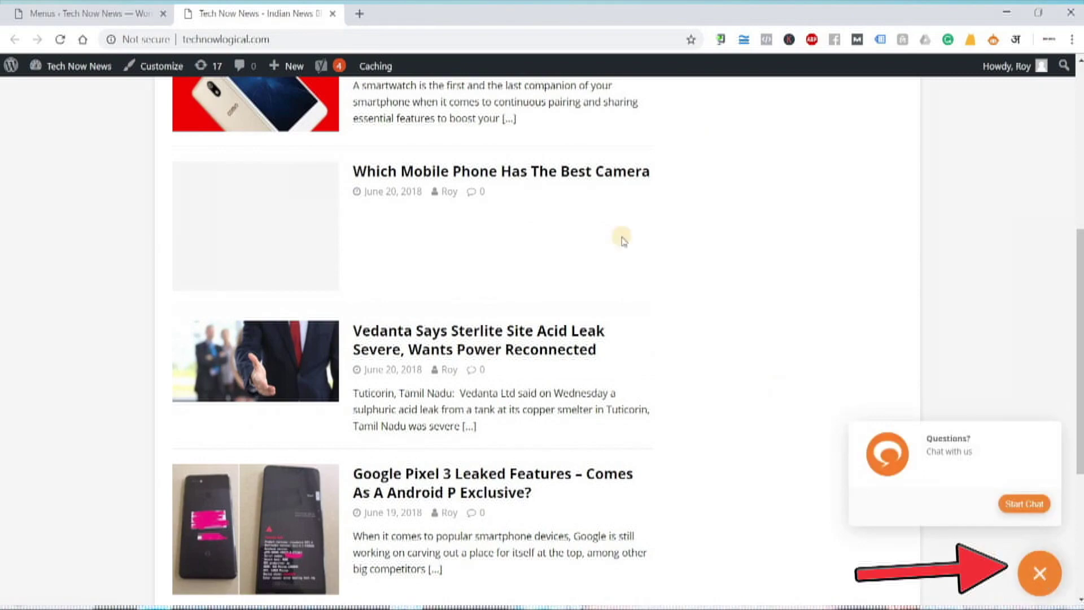
{"action": "scroll", "coordinate": [590, 259], "scroll_direction": "up", "scroll_amount": 5}
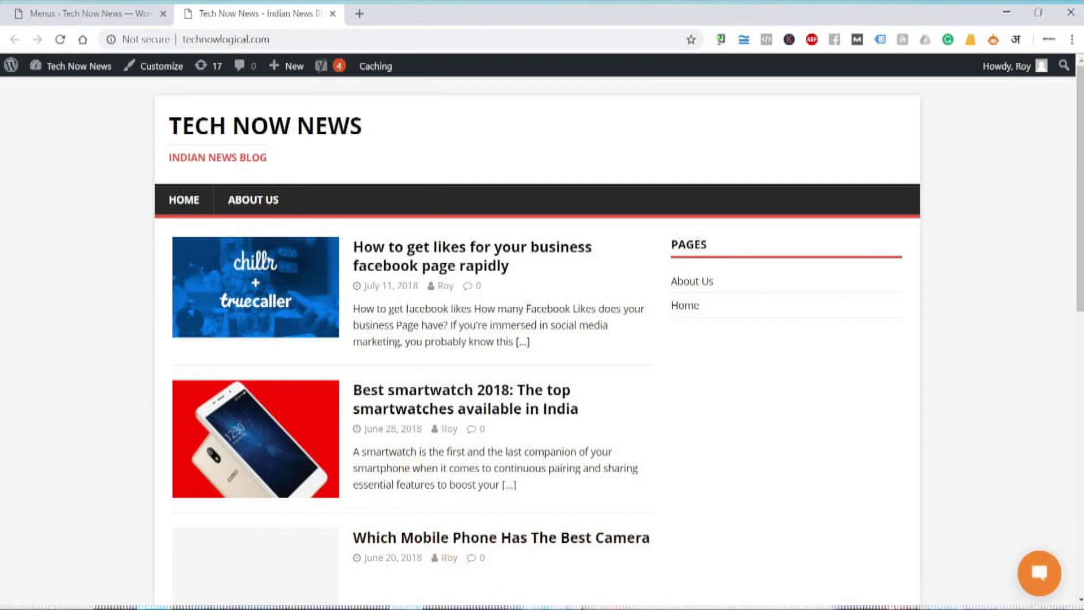
{"action": "key", "text": "alt+Tab"}
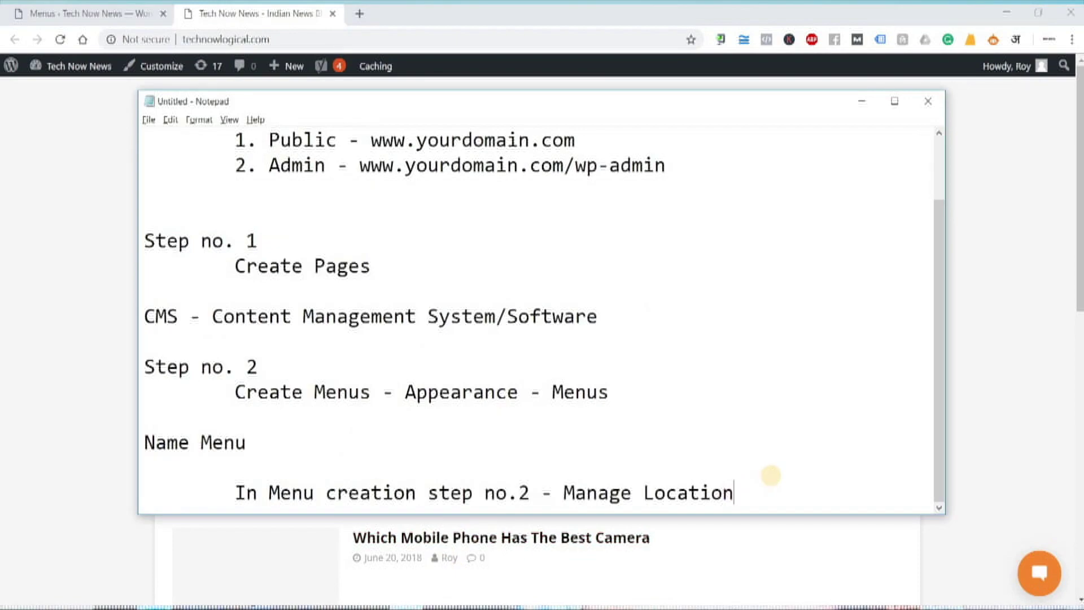
- Write 'Plugins -- Features.' on a new line below the Manage Location note
{"action": "key", "text": "Return"}
{"action": "key", "text": "Return"}
{"action": "key", "text": "Return"}
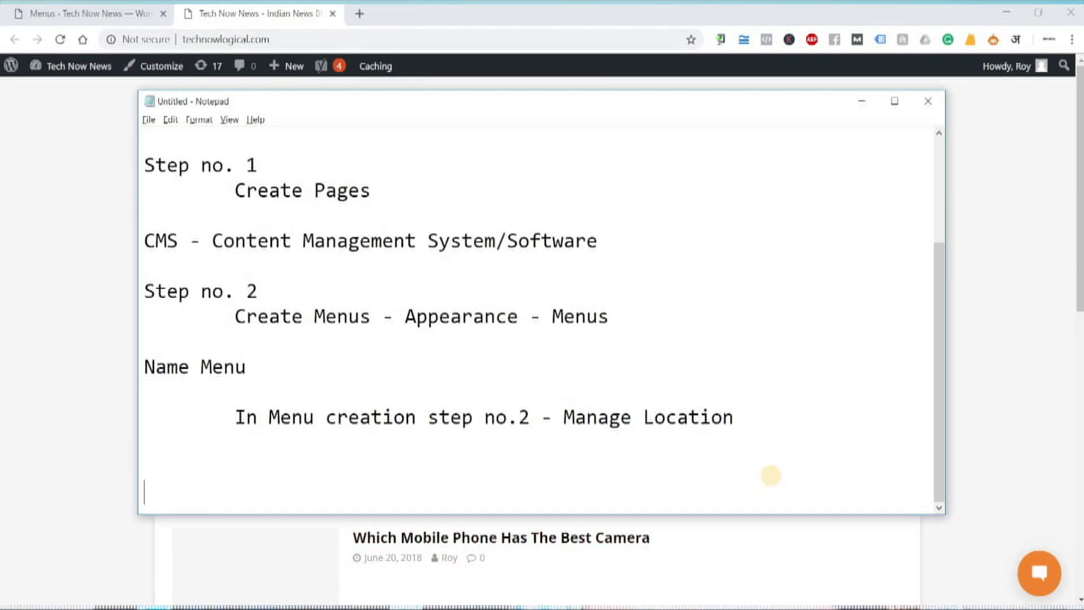
{"action": "type", "text": "Plugins"}
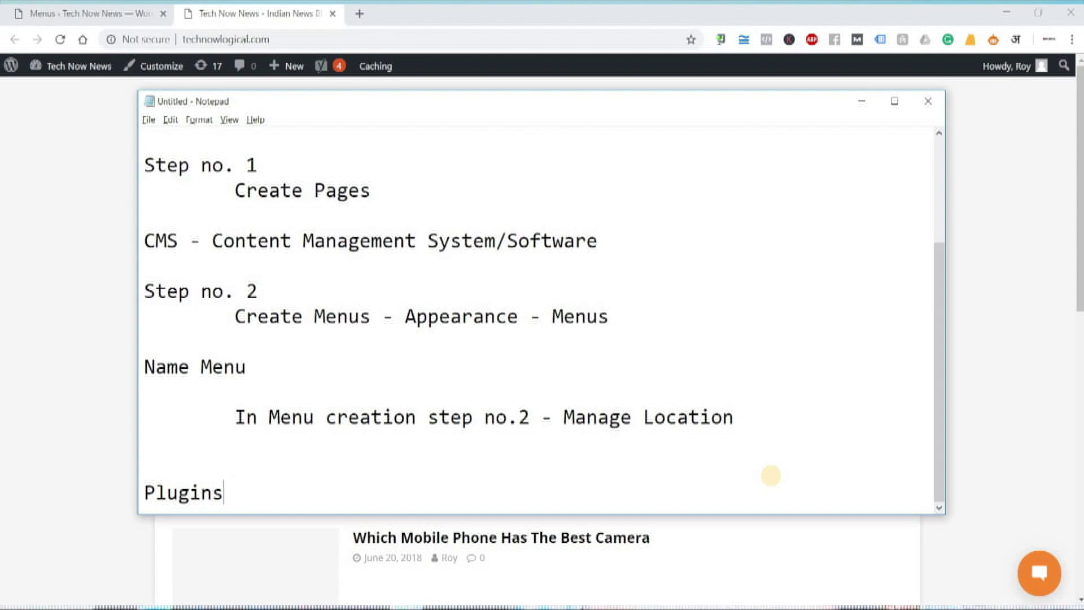
{"action": "type", "text": "Feat"}
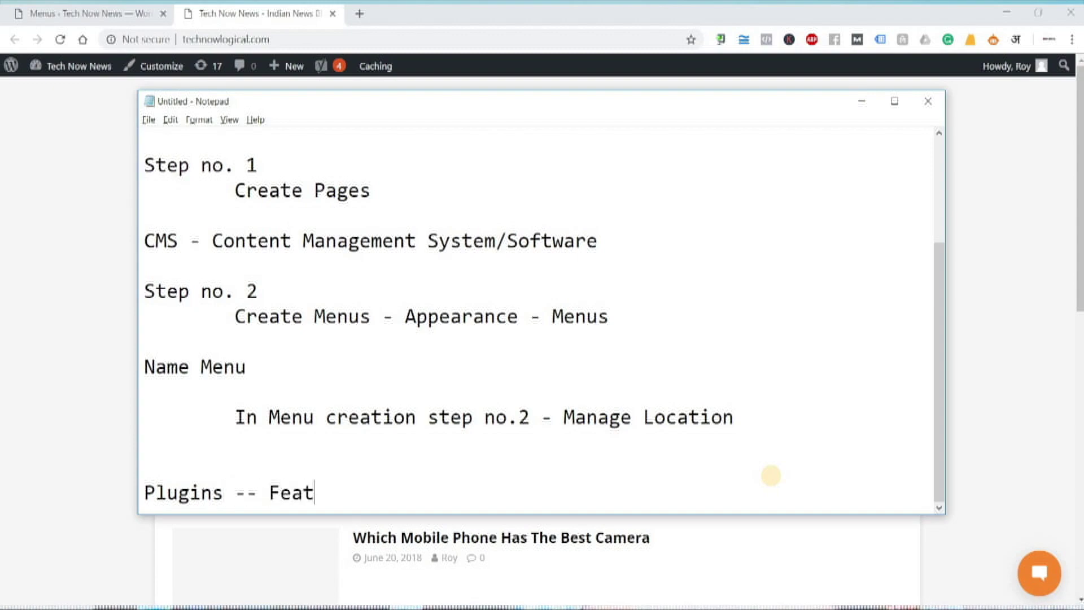
{"action": "type", "text": "ures."}
{"action": "key", "text": "Return"}
{"action": "key", "text": "Return"}
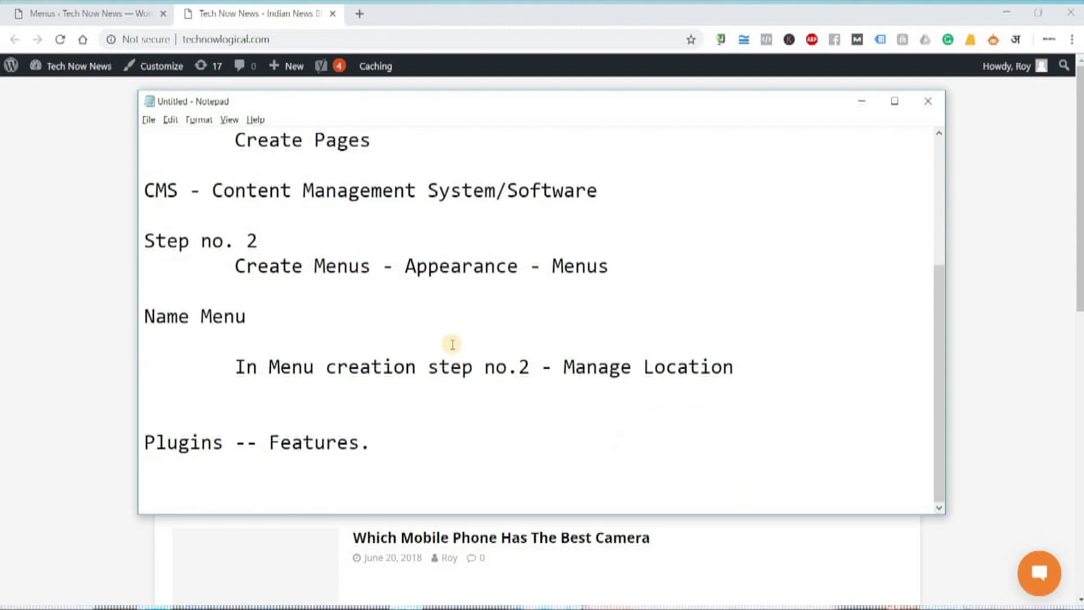
- Go back to the WordPress admin and open the Installed Plugins list
{"action": "left_click", "coordinate": [113, 220]}
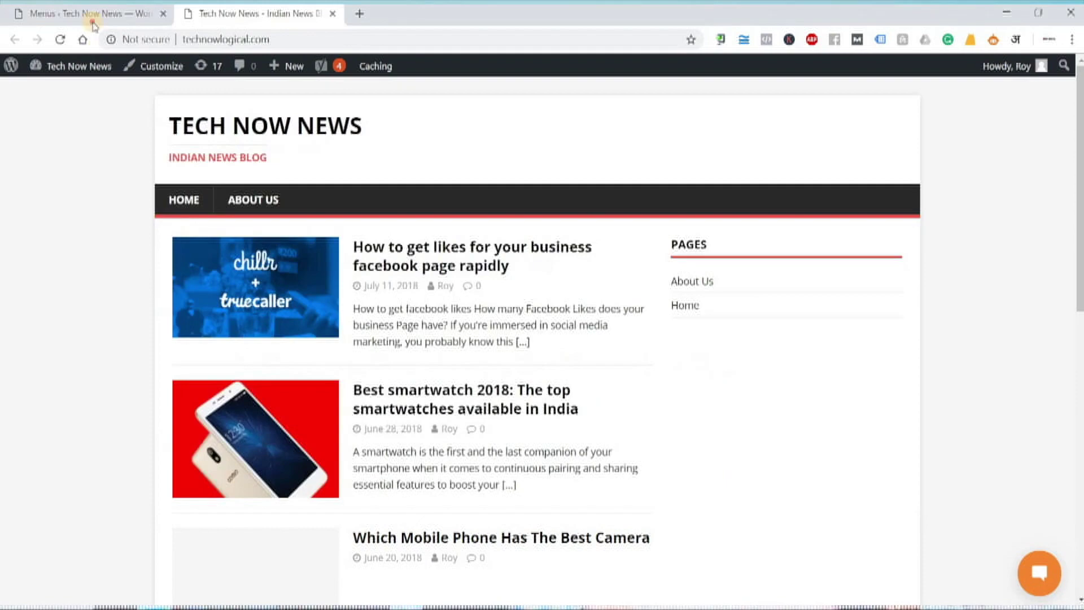
{"action": "left_click", "coordinate": [91, 16]}
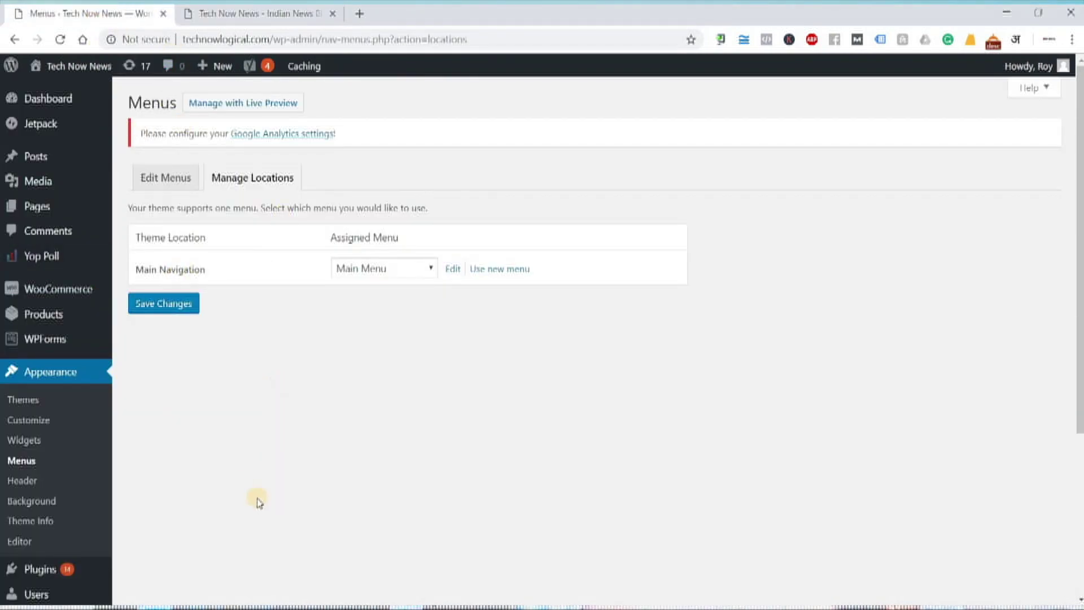
{"action": "scroll", "coordinate": [126, 401], "scroll_direction": "down", "scroll_amount": 1}
{"action": "scroll", "coordinate": [125, 398], "scroll_direction": "down", "scroll_amount": 2}
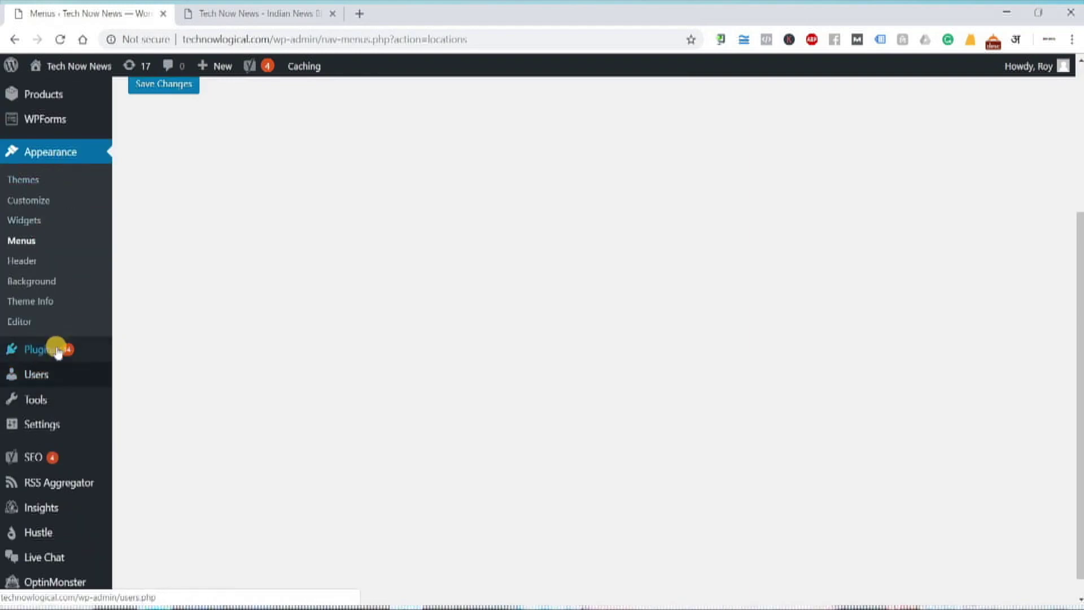
{"action": "mouse_move", "coordinate": [35, 351]}
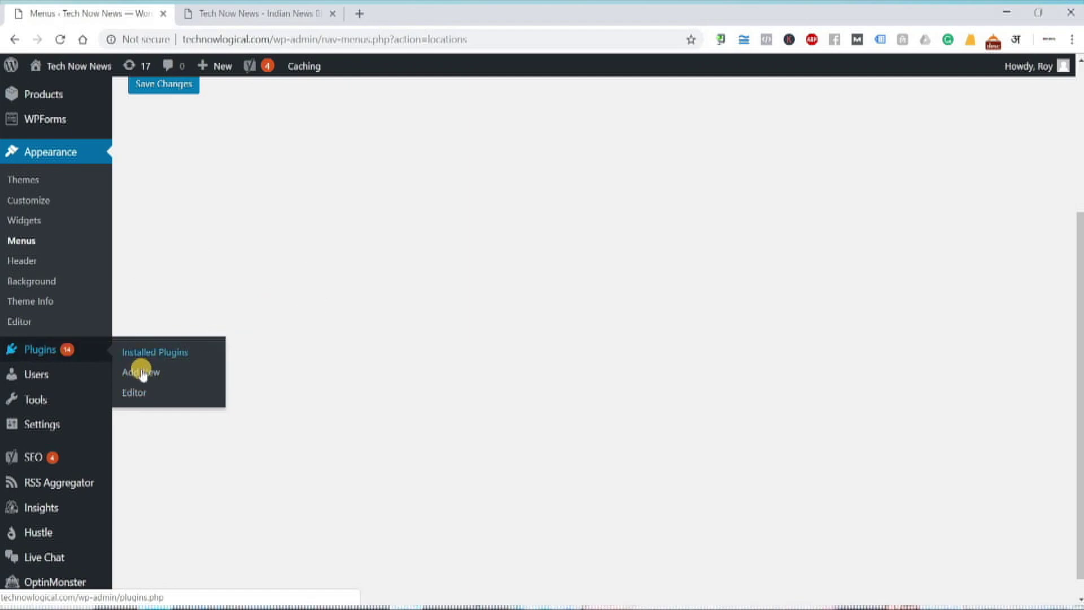
{"action": "left_click", "coordinate": [154, 354]}
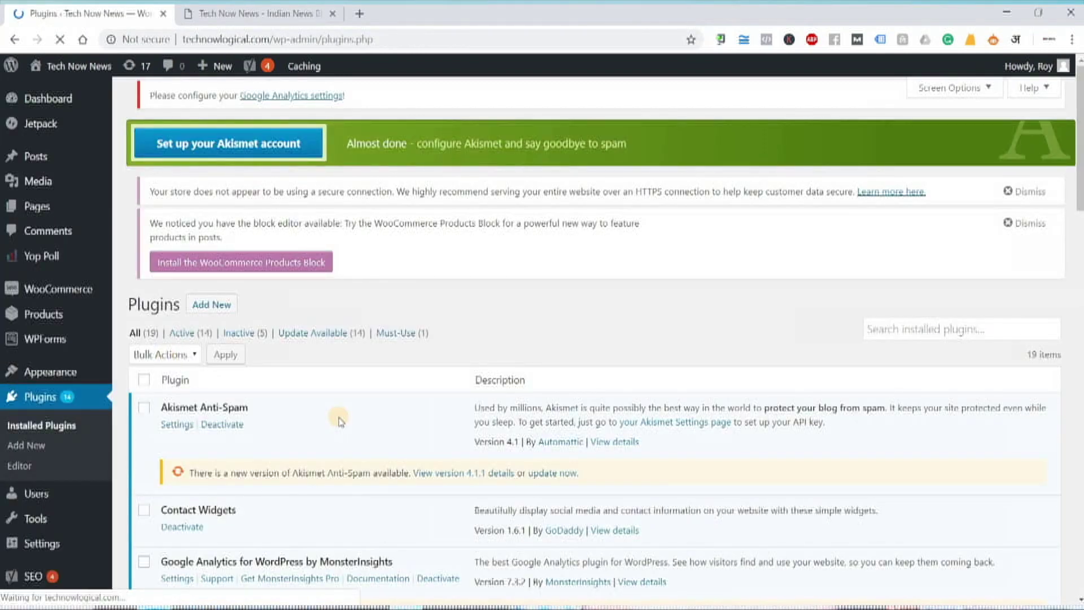
- Update the Akismet Anti-Spam plugin to version 4.1.1
{"action": "scroll", "coordinate": [341, 421], "scroll_direction": "down", "scroll_amount": 10}
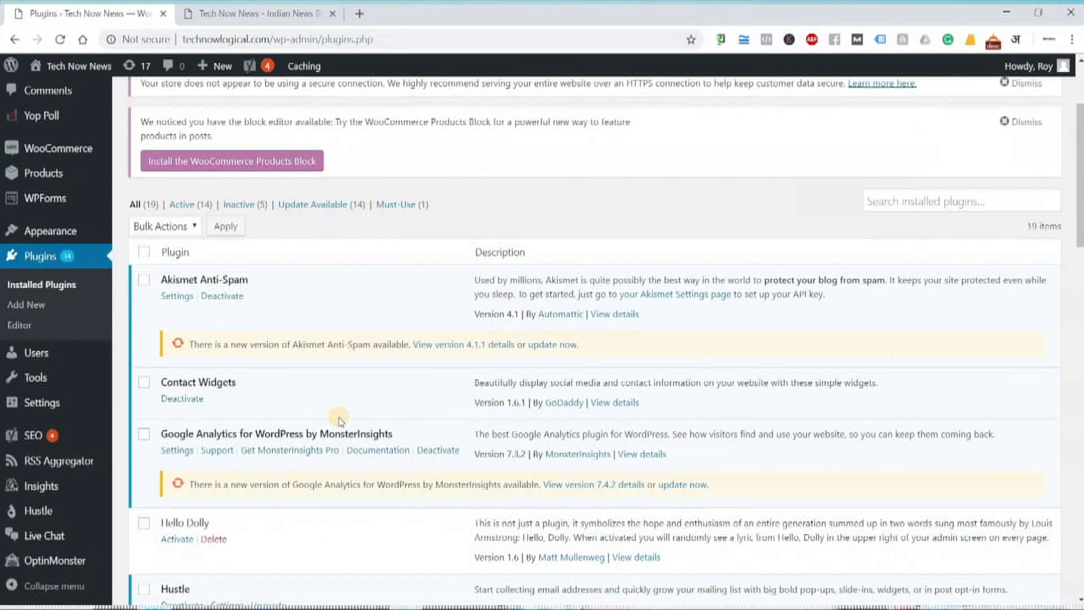
{"action": "scroll", "coordinate": [340, 420], "scroll_direction": "down", "scroll_amount": 14}
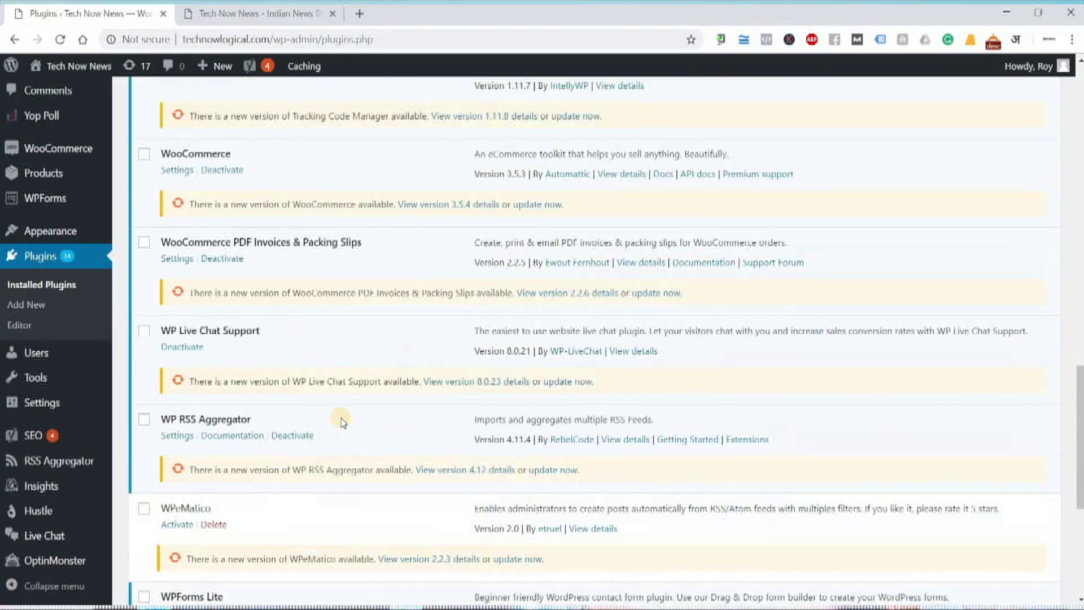
{"action": "scroll", "coordinate": [340, 421], "scroll_direction": "up", "scroll_amount": 9}
{"action": "scroll", "coordinate": [340, 421], "scroll_direction": "up", "scroll_amount": 8}
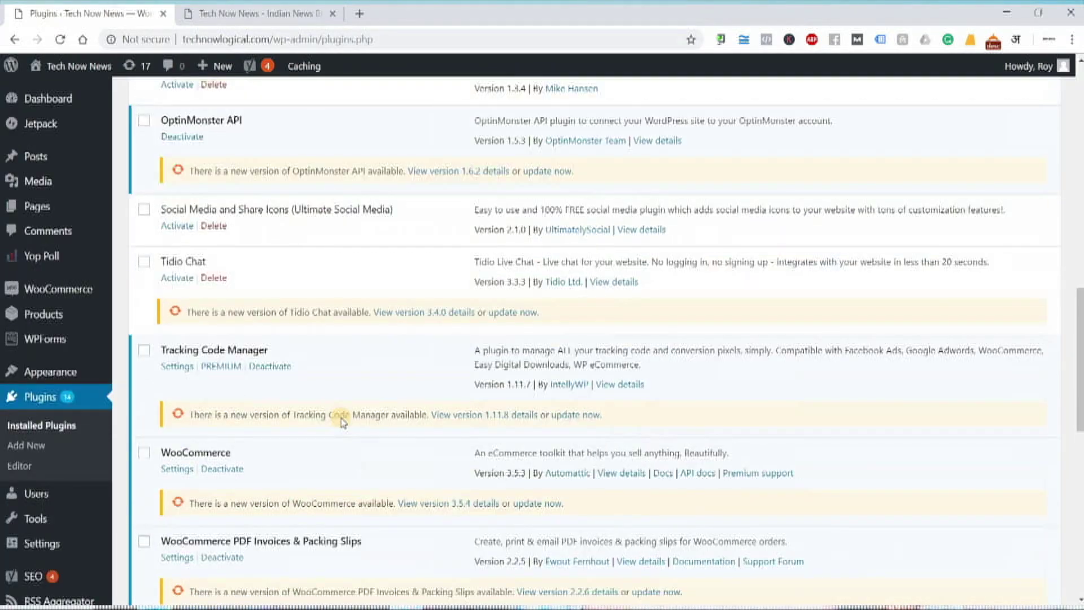
{"action": "scroll", "coordinate": [316, 398], "scroll_direction": "up", "scroll_amount": 4}
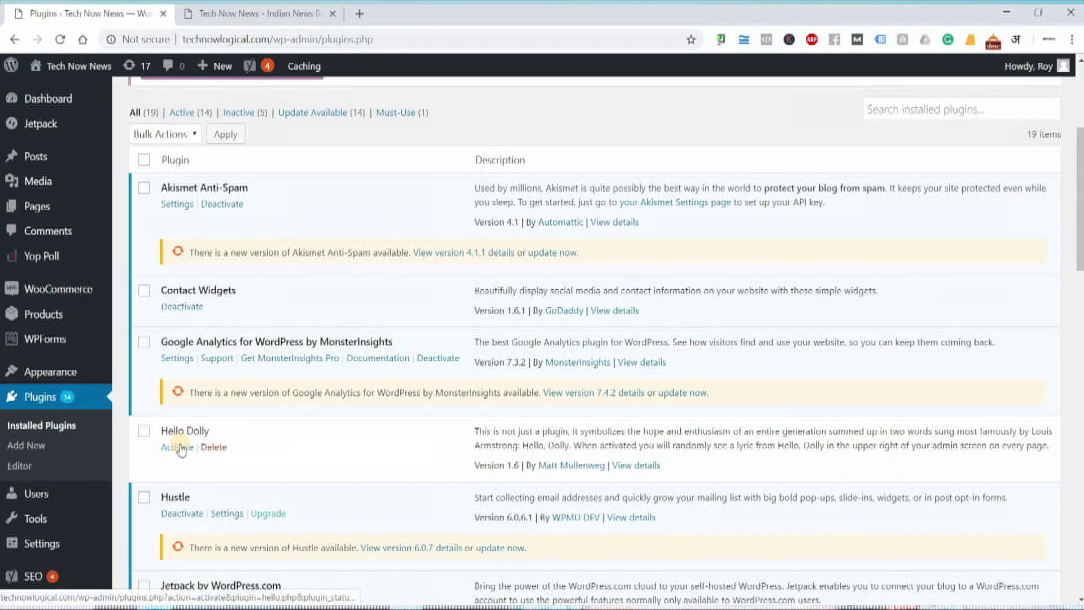
{"action": "scroll", "coordinate": [147, 350], "scroll_direction": "up", "scroll_amount": 4}
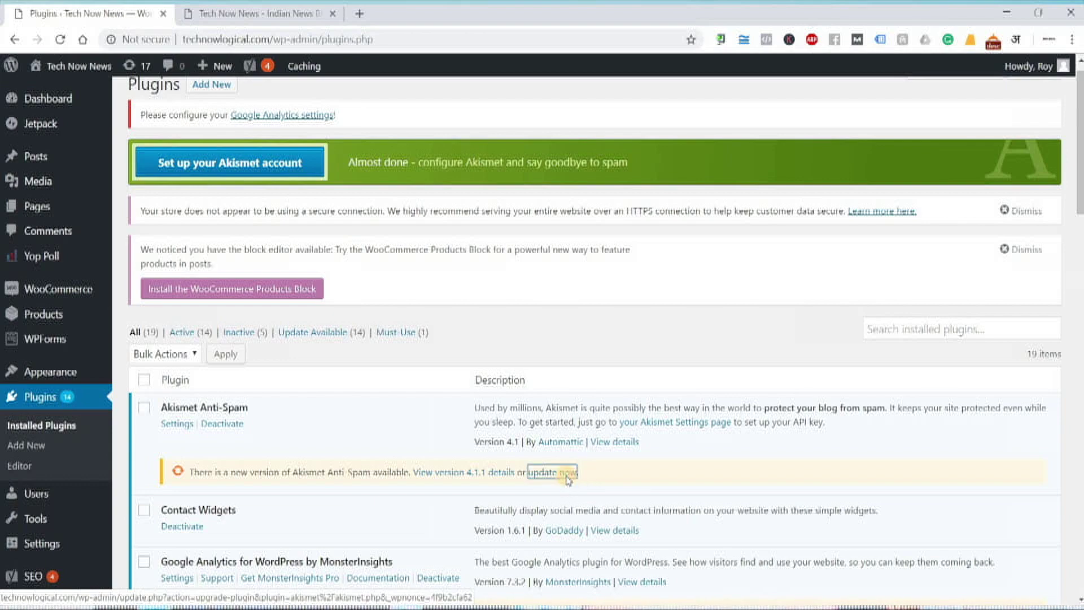
{"action": "left_click", "coordinate": [566, 478]}
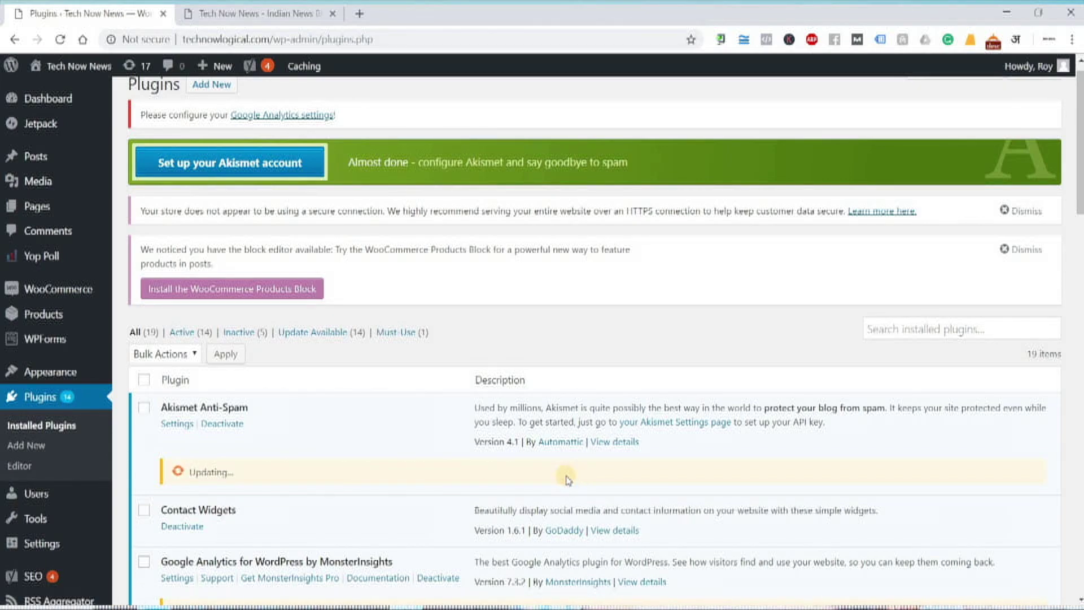
- Open the Add New plugins screen showing featured plugins
{"action": "scroll", "coordinate": [268, 385], "scroll_direction": "down", "scroll_amount": 3}
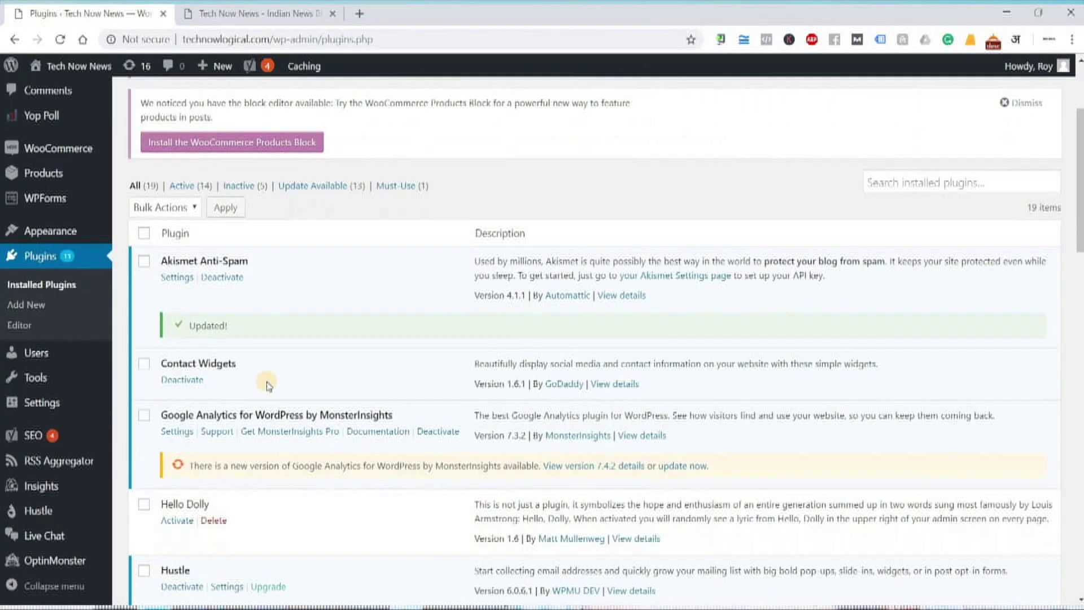
{"action": "scroll", "coordinate": [263, 391], "scroll_direction": "down", "scroll_amount": 8}
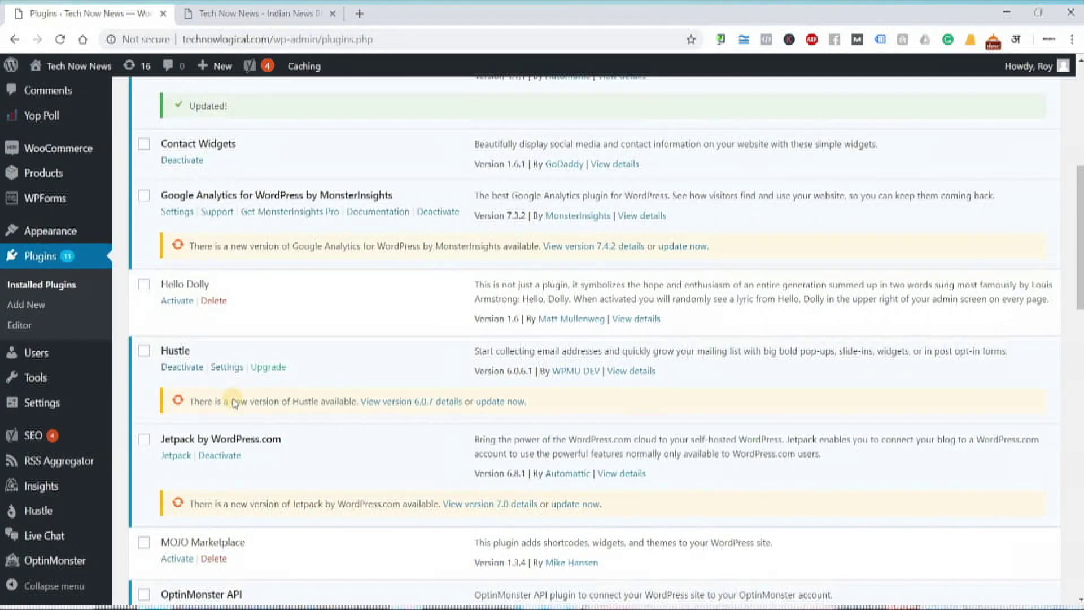
{"action": "scroll", "coordinate": [232, 407], "scroll_direction": "down", "scroll_amount": 14}
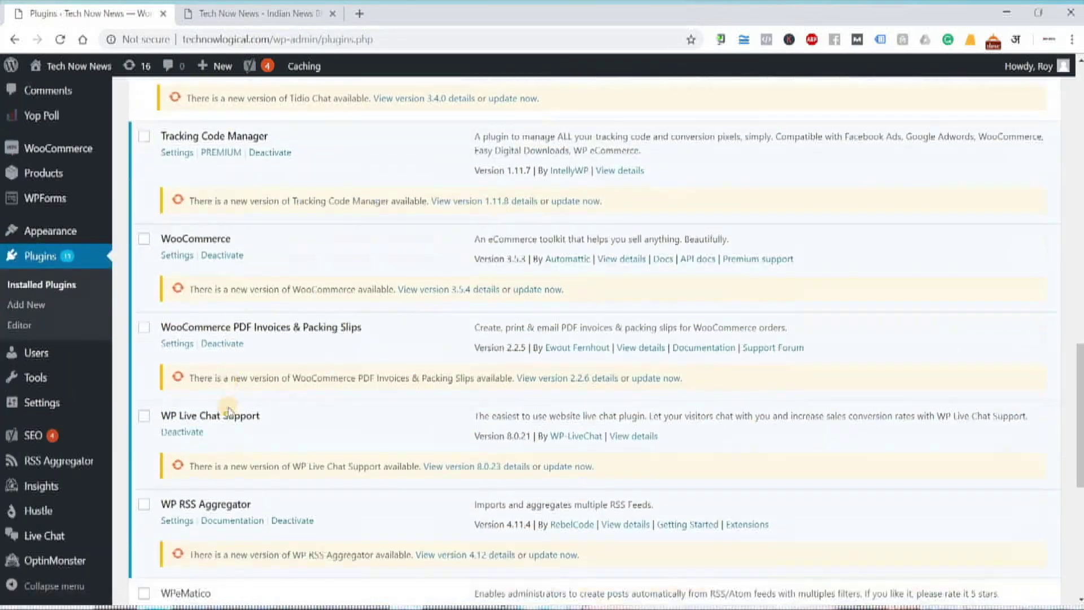
{"action": "scroll", "coordinate": [228, 406], "scroll_direction": "down", "scroll_amount": 3}
{"action": "scroll", "coordinate": [230, 409], "scroll_direction": "up", "scroll_amount": 20}
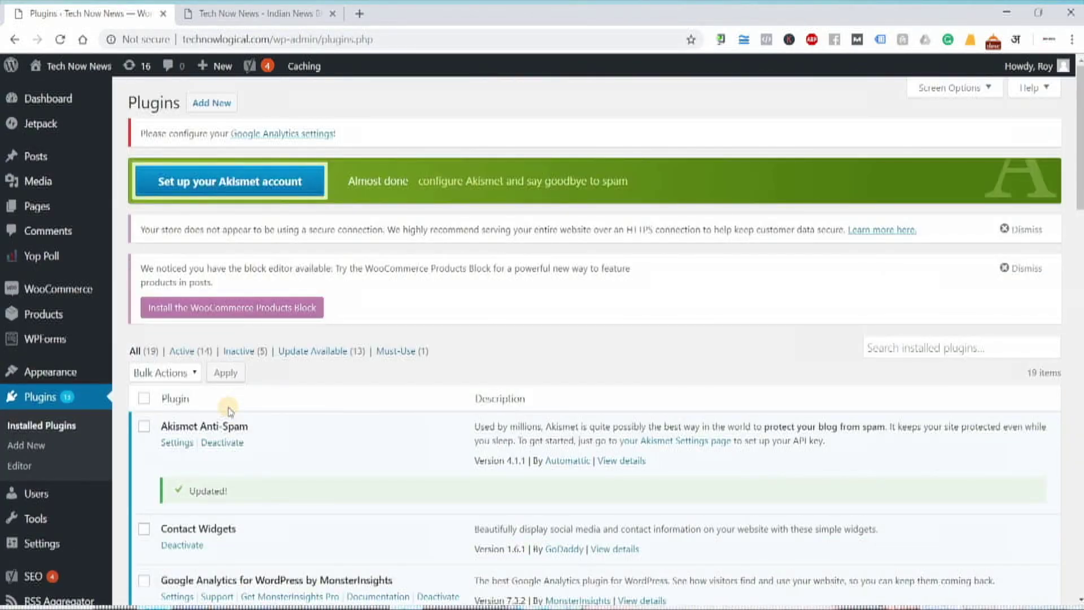
{"action": "left_click", "coordinate": [35, 452]}
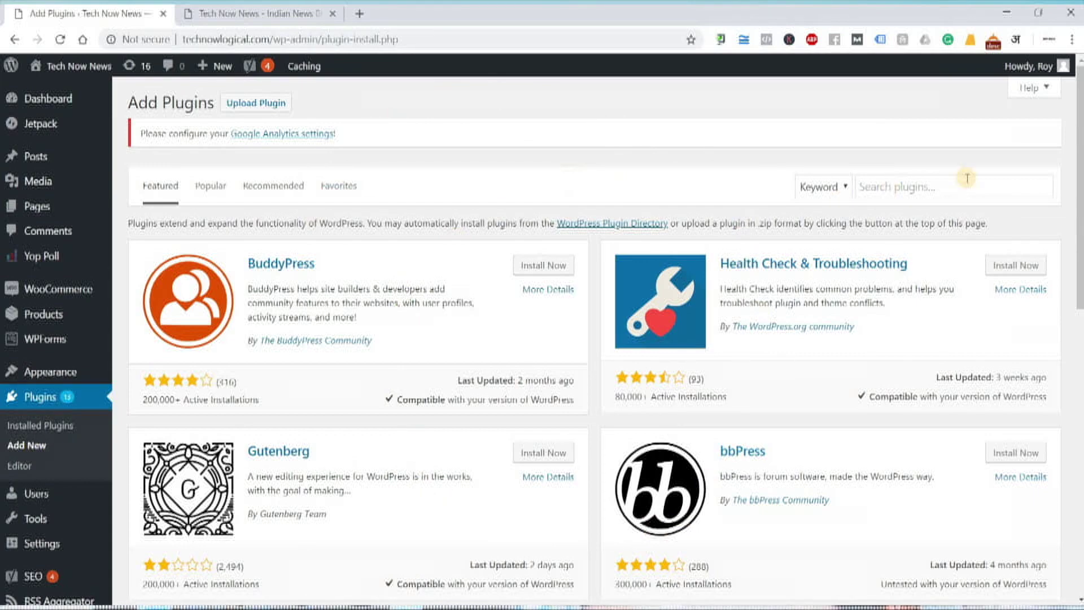
- Browse the Featured plugins (BuddyPress, Gutenberg, bbPress) and put the cursor in the plugin search box
{"action": "left_click_drag", "start_coordinate": [1080, 147], "coordinate": [1079, 443]}
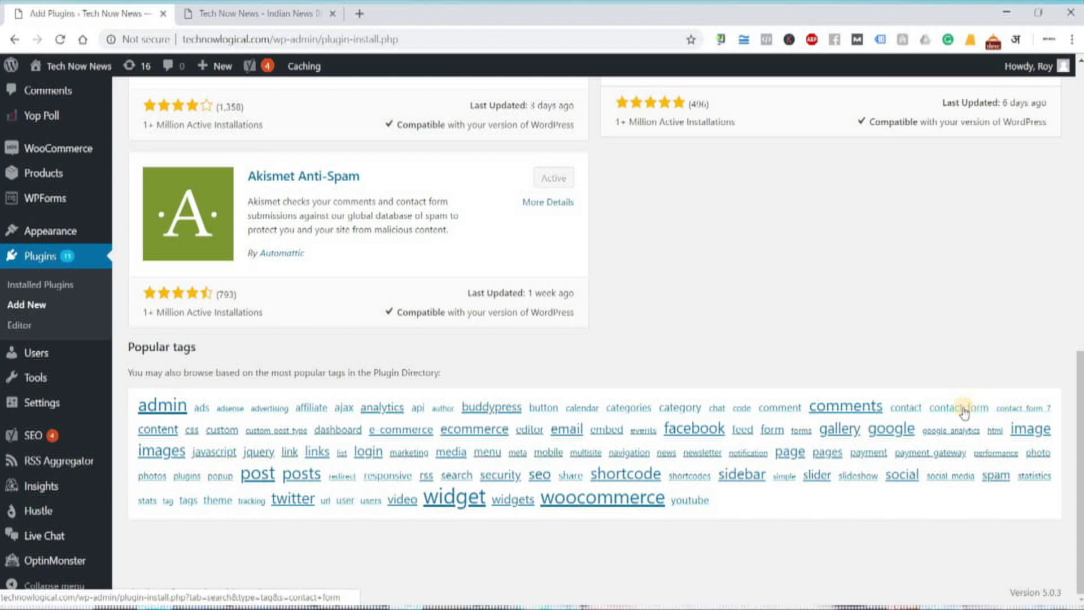
{"action": "mouse_move", "coordinate": [73, 198]}
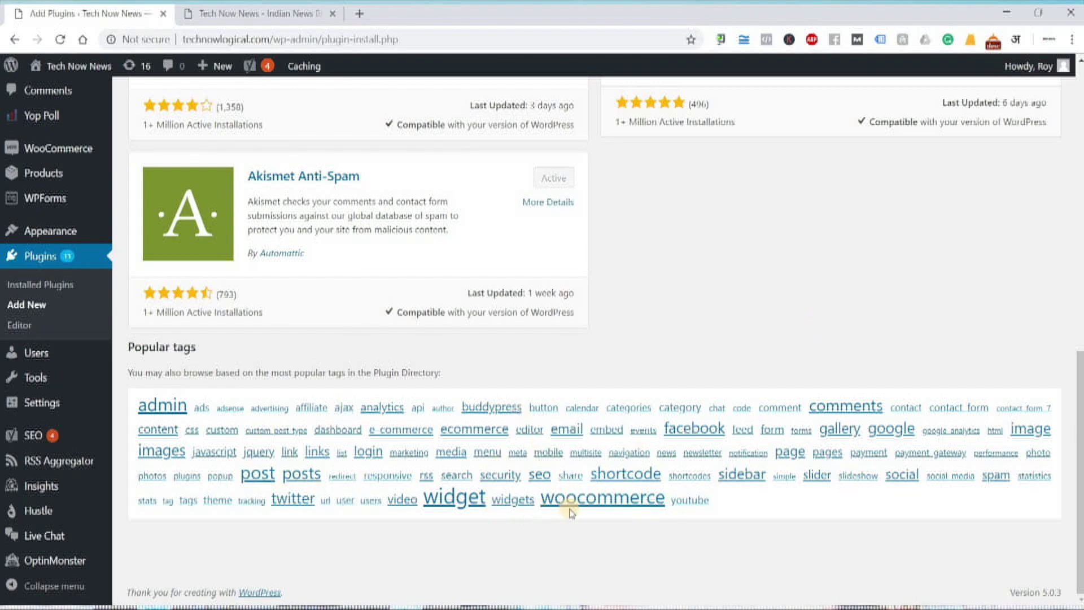
{"action": "scroll", "coordinate": [624, 474], "scroll_direction": "up", "scroll_amount": 15}
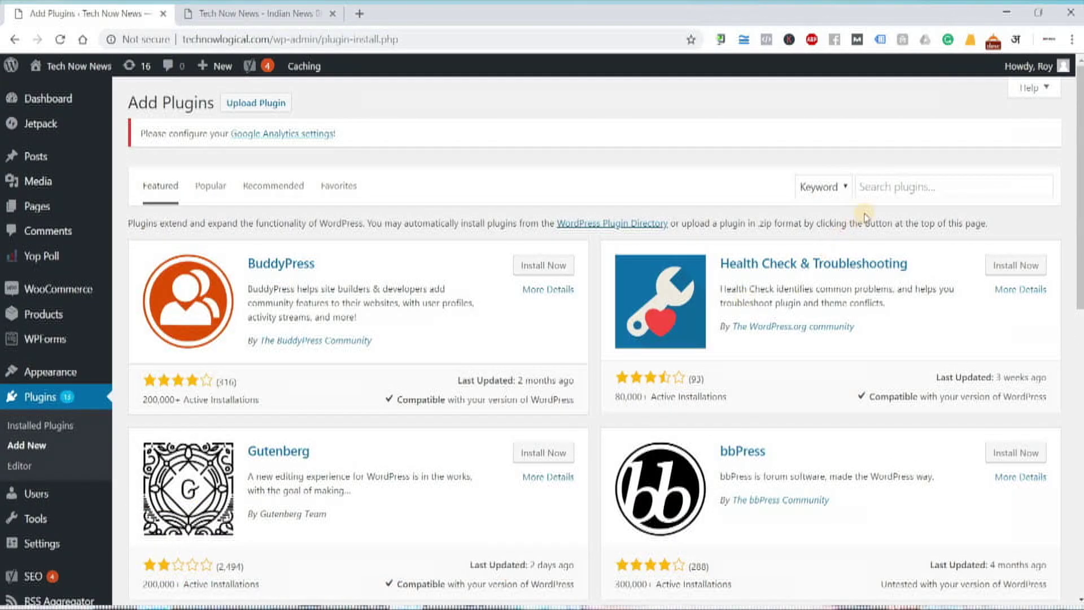
{"action": "left_click", "coordinate": [871, 189]}
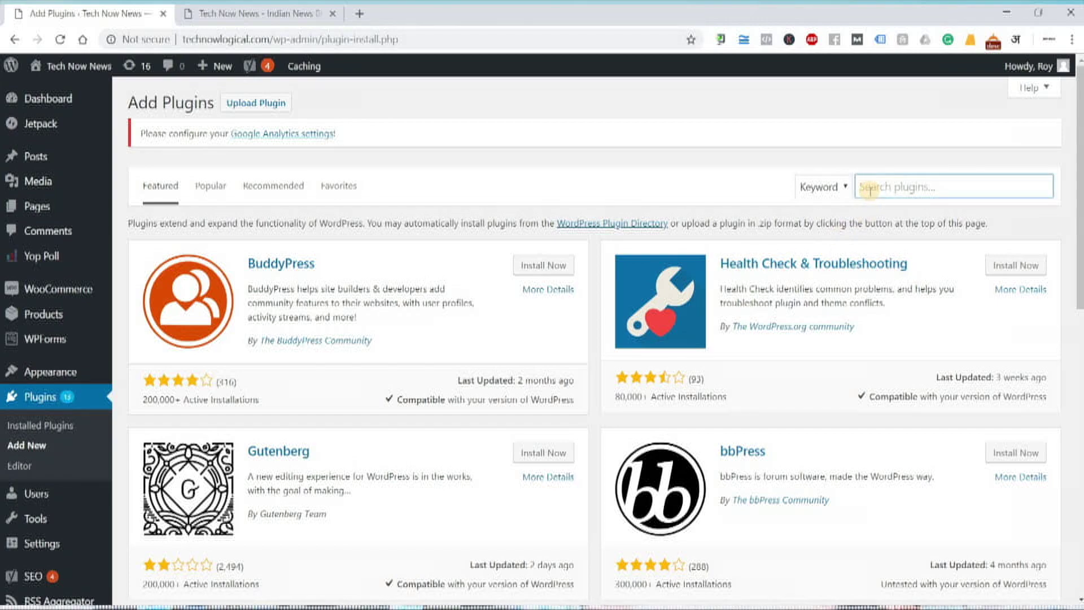
- Search the plugin directory for 'slider' and scroll through MetaSlider, Smart Slider 3 and the other results
{"action": "type", "text": "slider"}
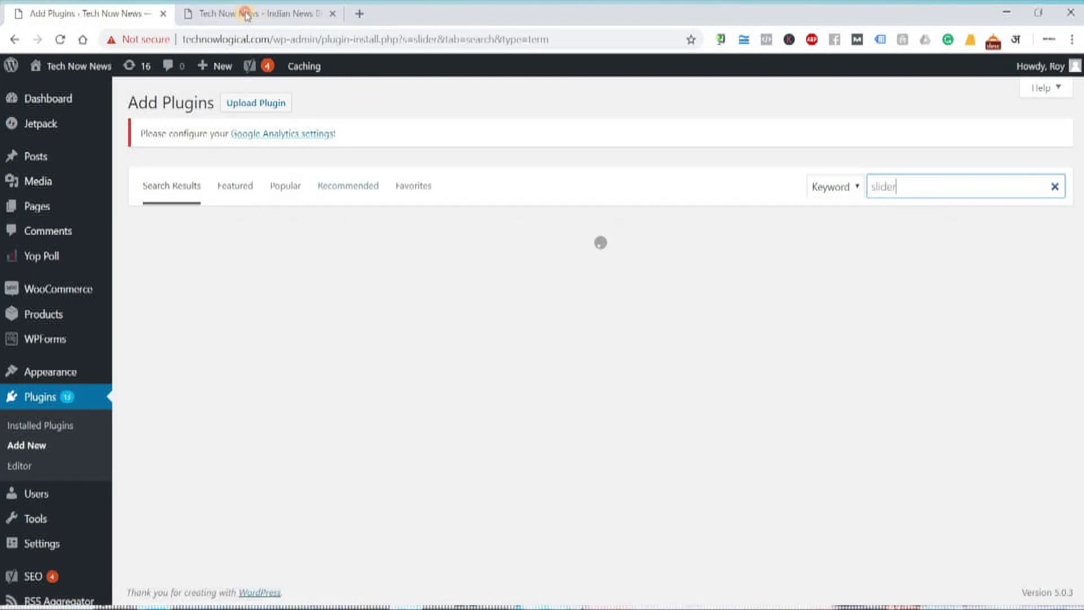
{"action": "left_click", "coordinate": [247, 13]}
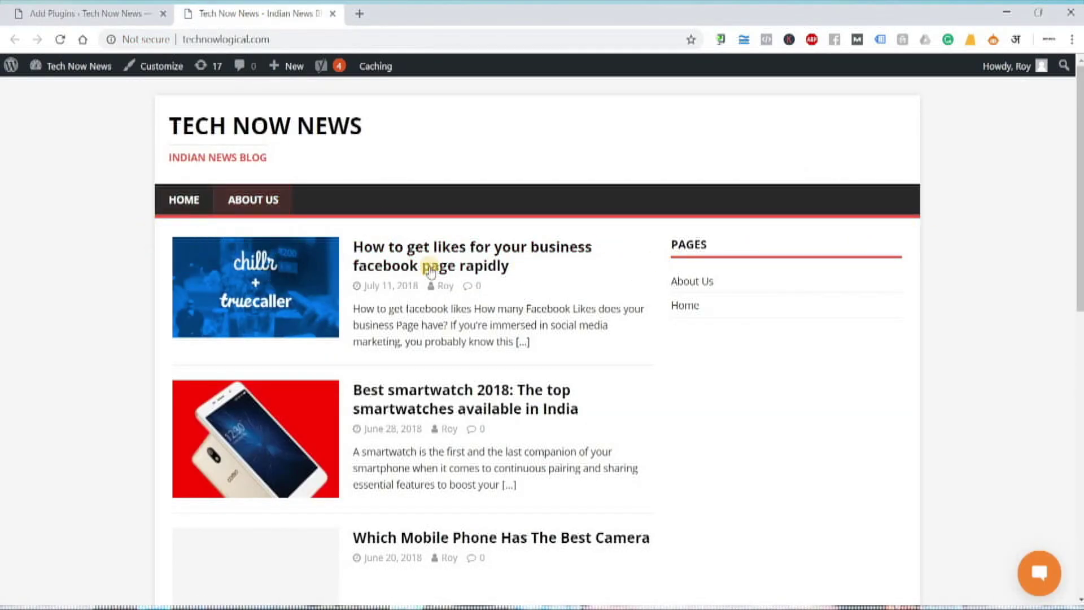
{"action": "left_click", "coordinate": [76, 15]}
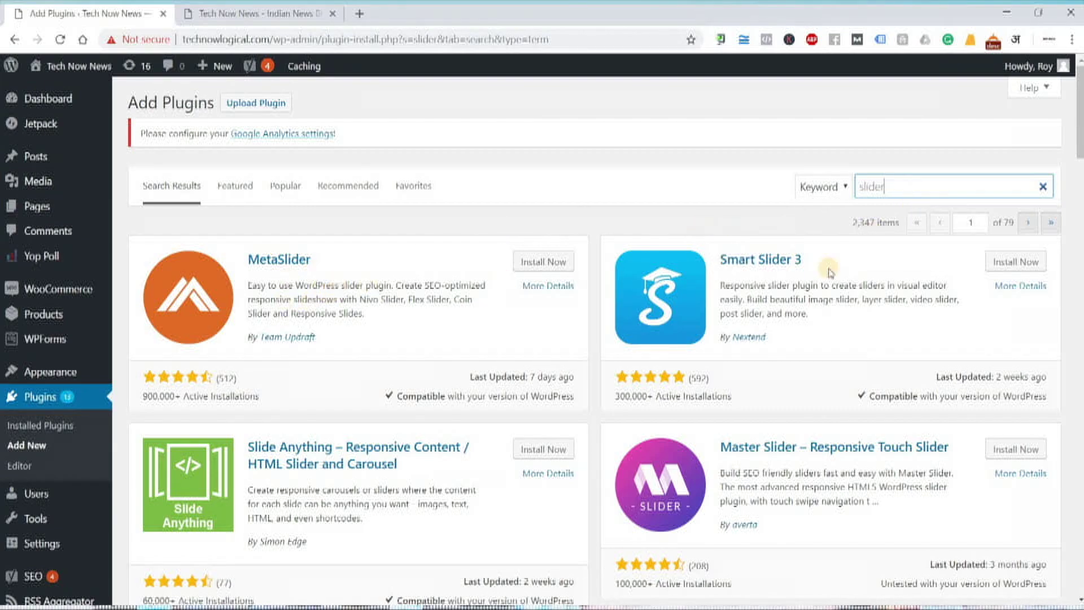
{"action": "scroll", "coordinate": [337, 410], "scroll_direction": "down", "scroll_amount": 1}
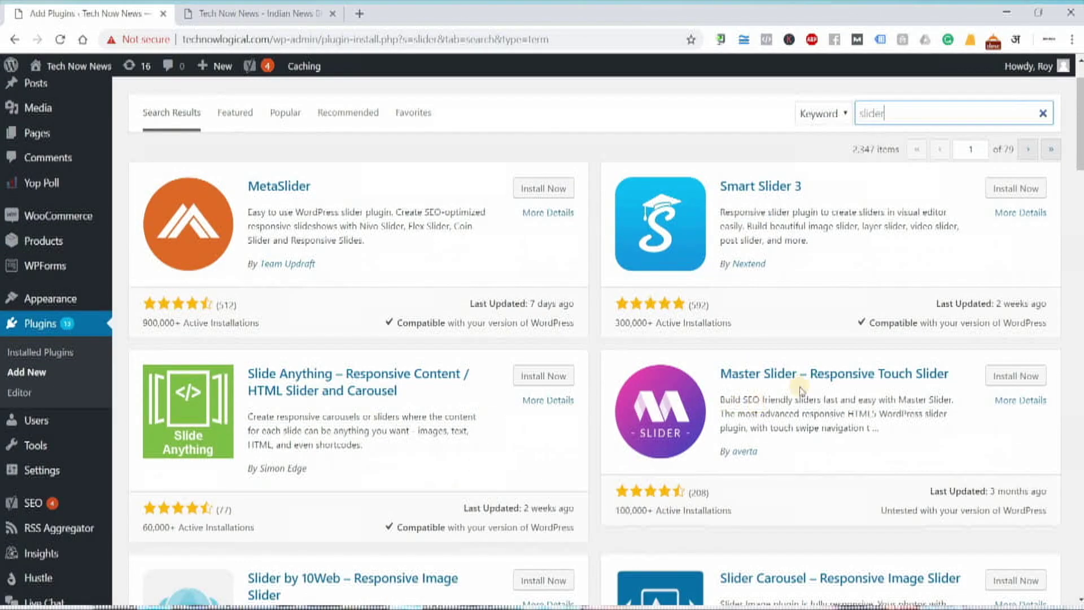
{"action": "scroll", "coordinate": [304, 457], "scroll_direction": "down", "scroll_amount": 2}
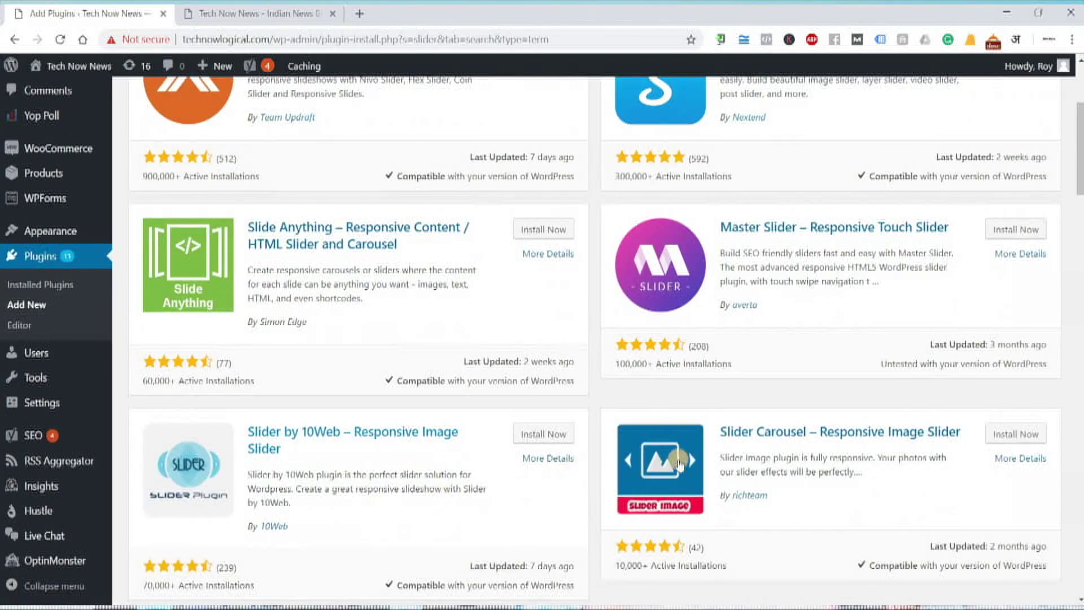
{"action": "scroll", "coordinate": [798, 479], "scroll_direction": "down", "scroll_amount": 2}
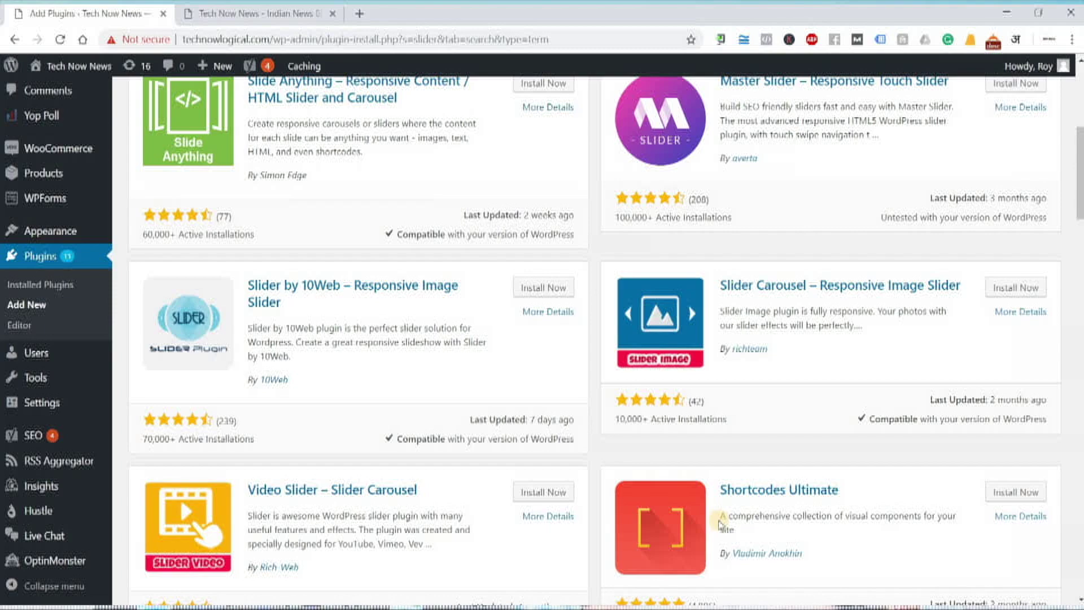
- Add a '4 criterias' note in Notepad, then go back to the top of the slider results
{"action": "key", "text": "alt+Tab"}
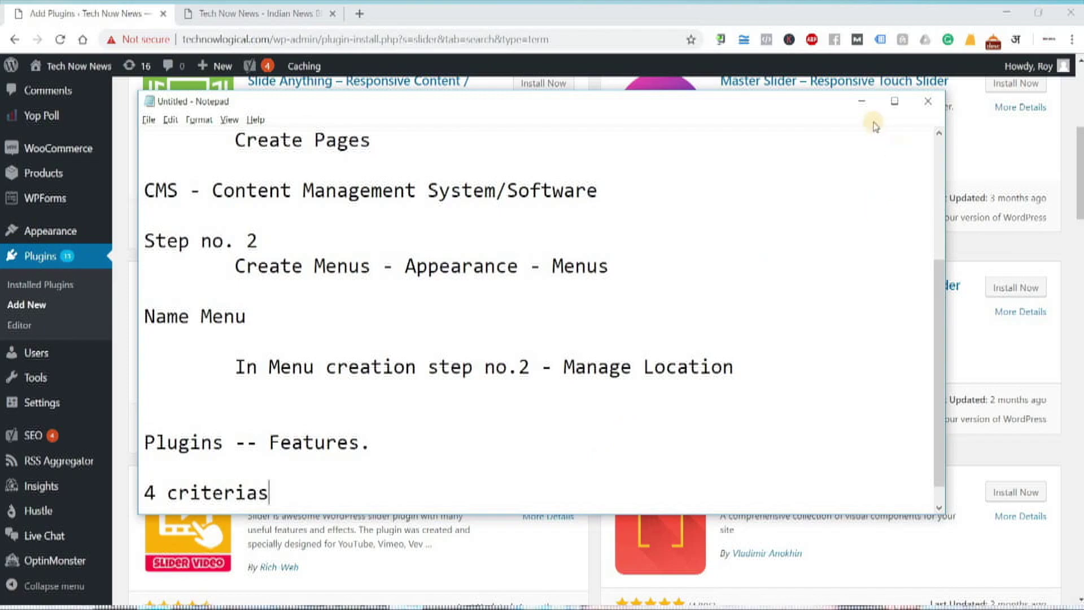
{"action": "left_click", "coordinate": [861, 101]}
{"action": "scroll", "coordinate": [318, 479], "scroll_direction": "up", "scroll_amount": 7}
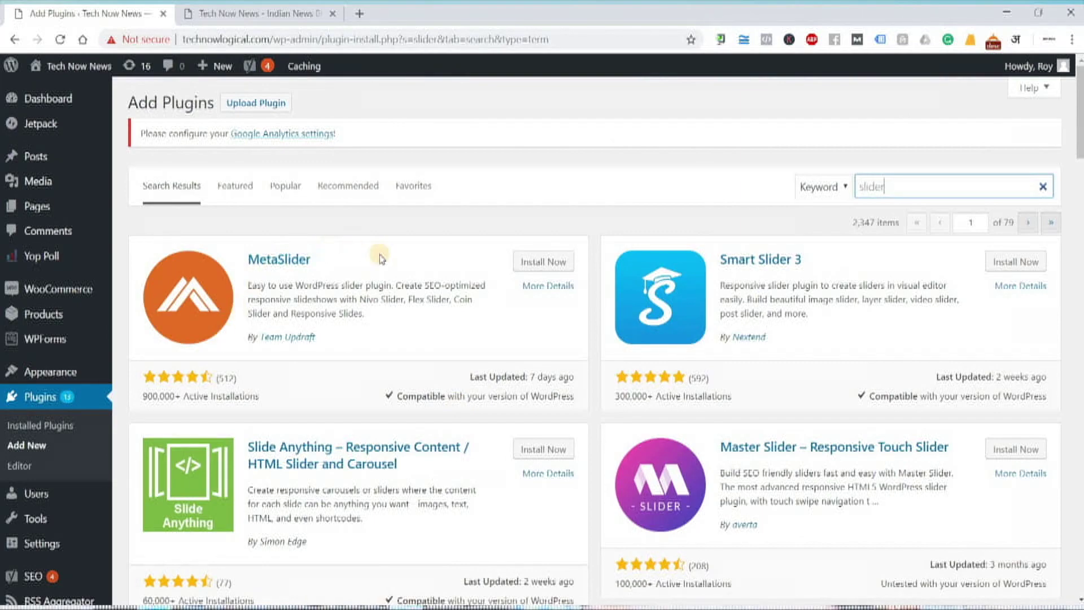
- Read MetaSlider's More Details description and Features, then close the details window
{"action": "left_click", "coordinate": [544, 286]}
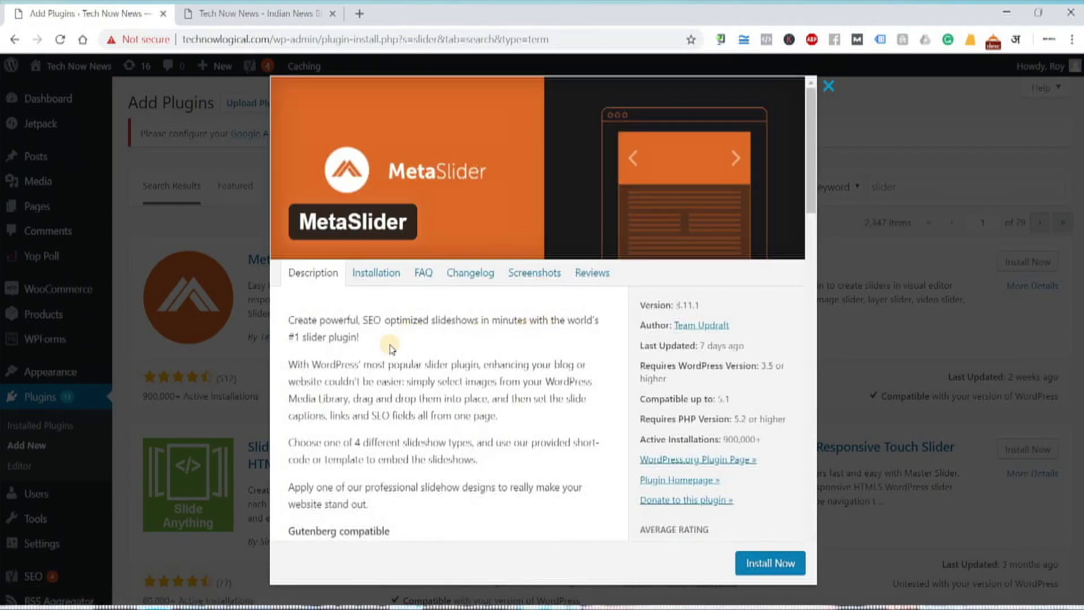
{"action": "left_click_drag", "start_coordinate": [310, 450], "coordinate": [459, 432]}
{"action": "scroll", "coordinate": [418, 324], "scroll_direction": "down", "scroll_amount": 2}
{"action": "left_click_drag", "start_coordinate": [293, 271], "coordinate": [481, 338]}
{"action": "left_click", "coordinate": [432, 325]}
{"action": "scroll", "coordinate": [432, 325], "scroll_direction": "down", "scroll_amount": 5}
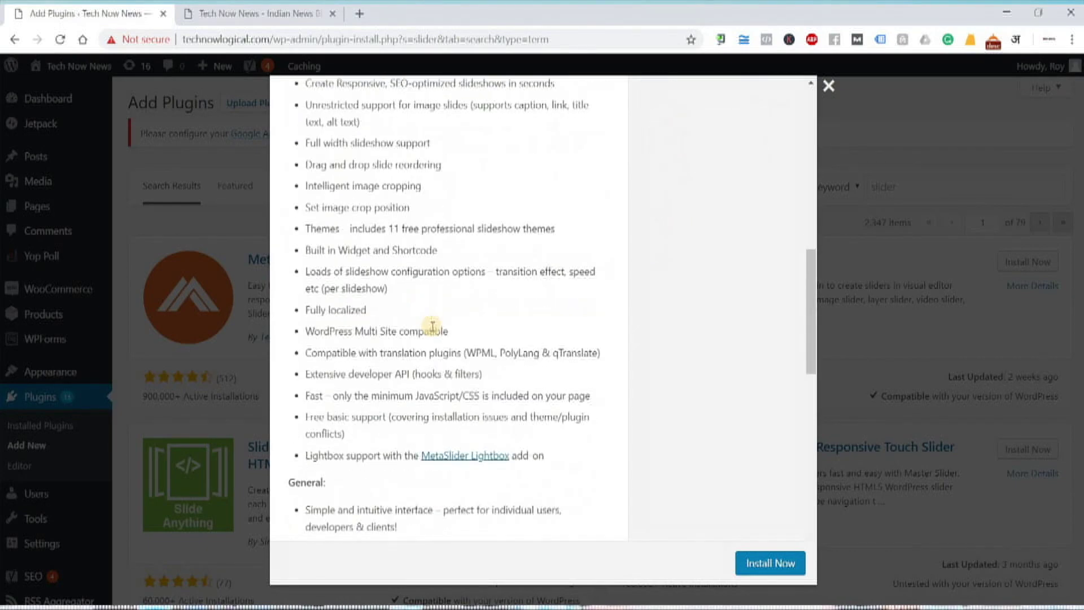
{"action": "scroll", "coordinate": [312, 215], "scroll_direction": "up", "scroll_amount": 4}
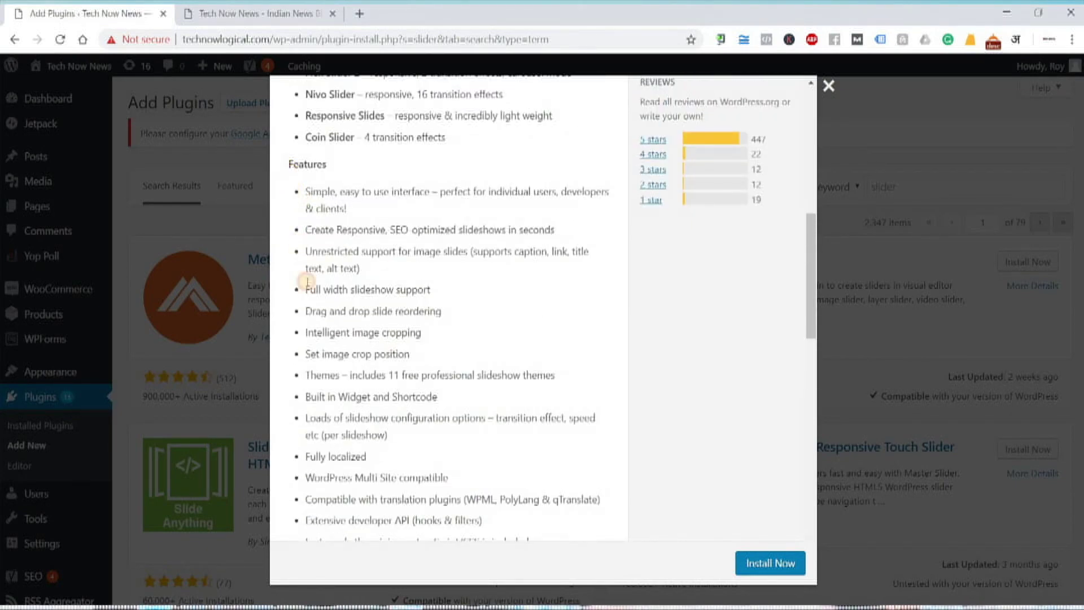
{"action": "left_click_drag", "start_coordinate": [312, 311], "coordinate": [469, 454]}
{"action": "left_click", "coordinate": [477, 454]}
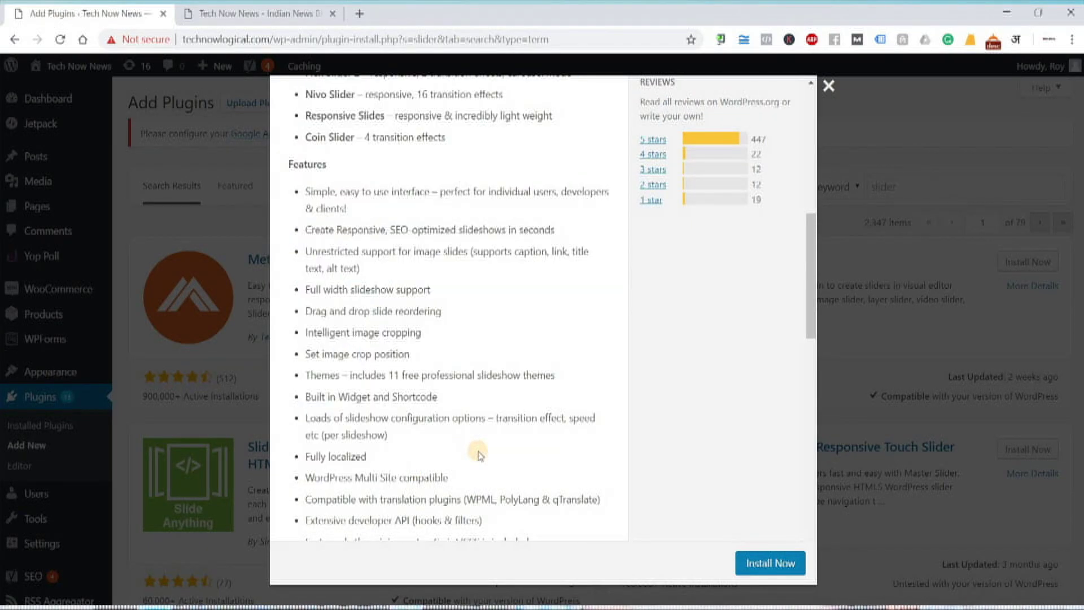
{"action": "scroll", "coordinate": [477, 454], "scroll_direction": "up", "scroll_amount": 4}
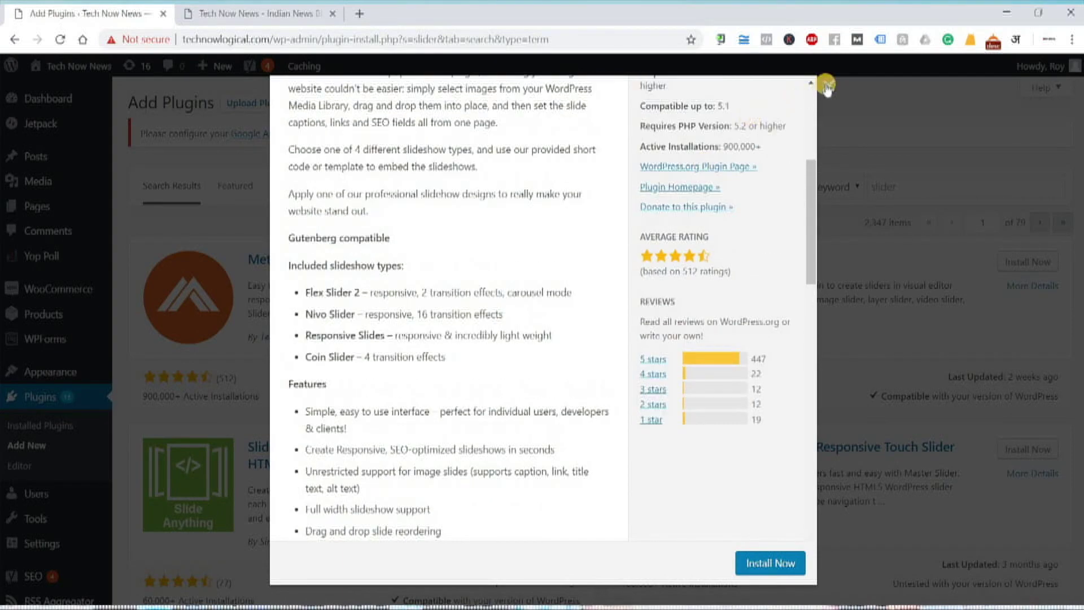
{"action": "left_click", "coordinate": [825, 85]}
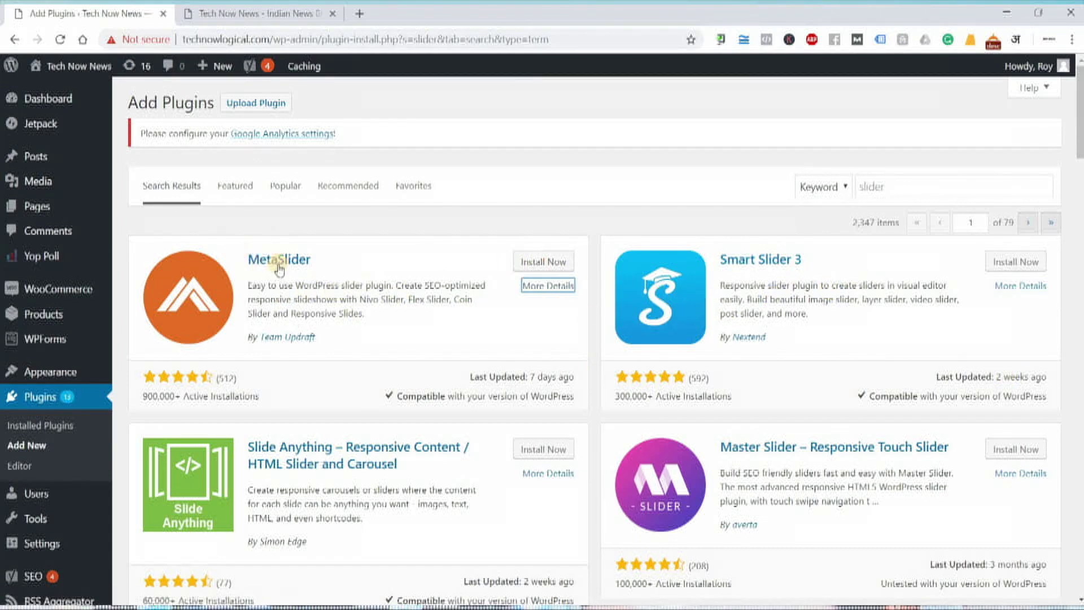
- Install and activate MetaSlider, then open its welcome page from the admin sidebar
{"action": "left_click", "coordinate": [557, 263]}
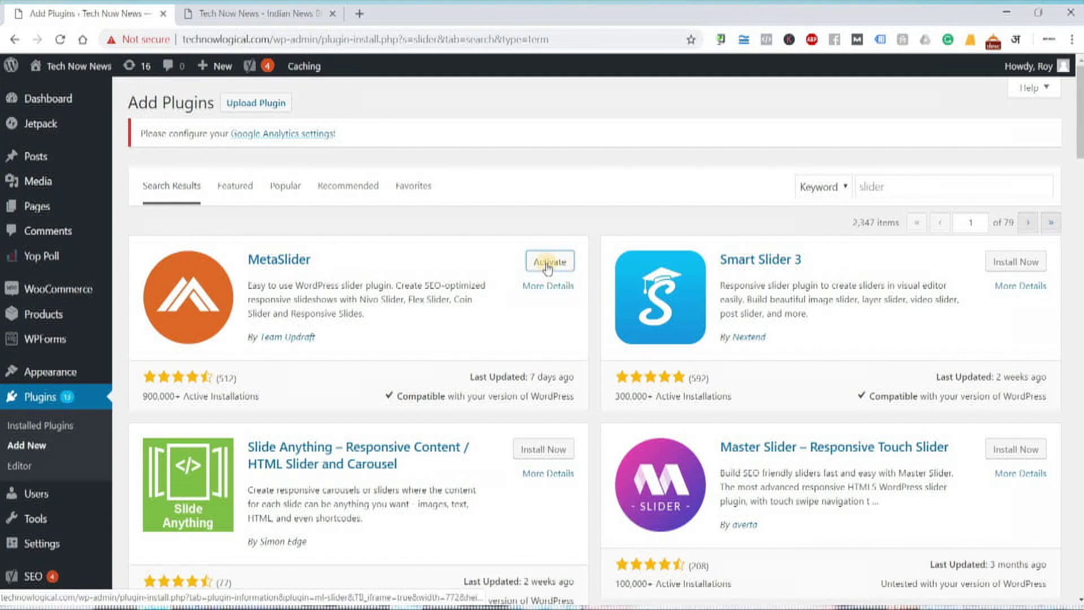
{"action": "left_click", "coordinate": [546, 264]}
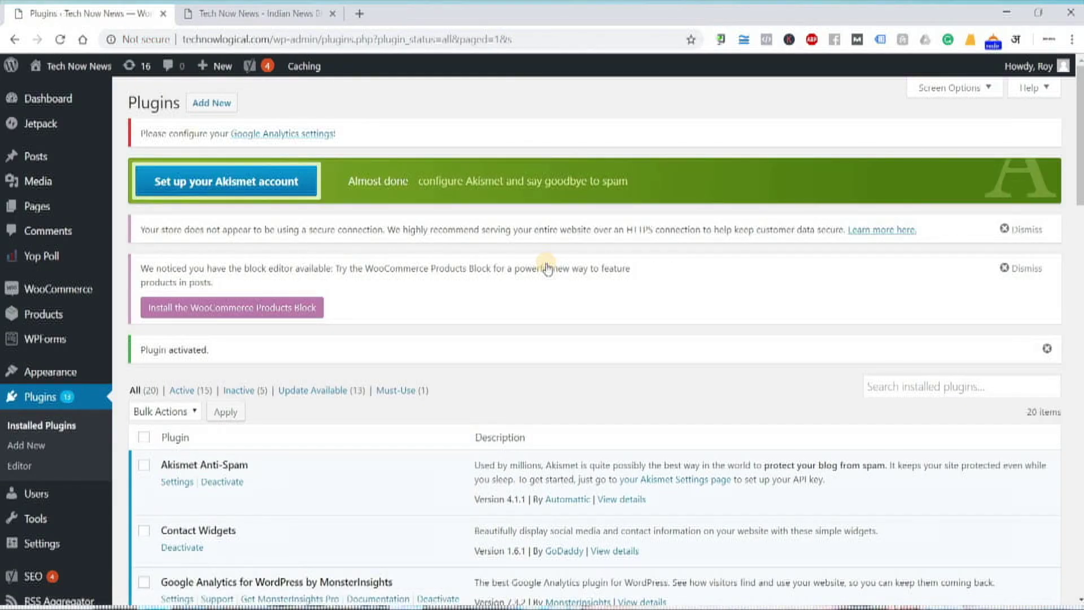
{"action": "scroll", "coordinate": [412, 394], "scroll_direction": "down", "scroll_amount": 3}
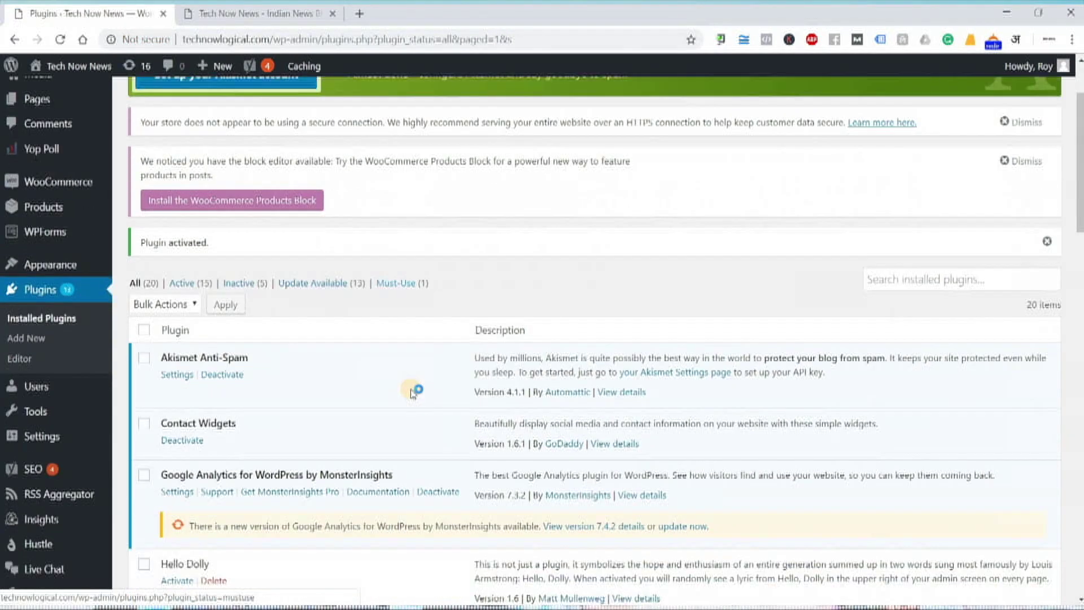
{"action": "scroll", "coordinate": [412, 393], "scroll_direction": "down", "scroll_amount": 9}
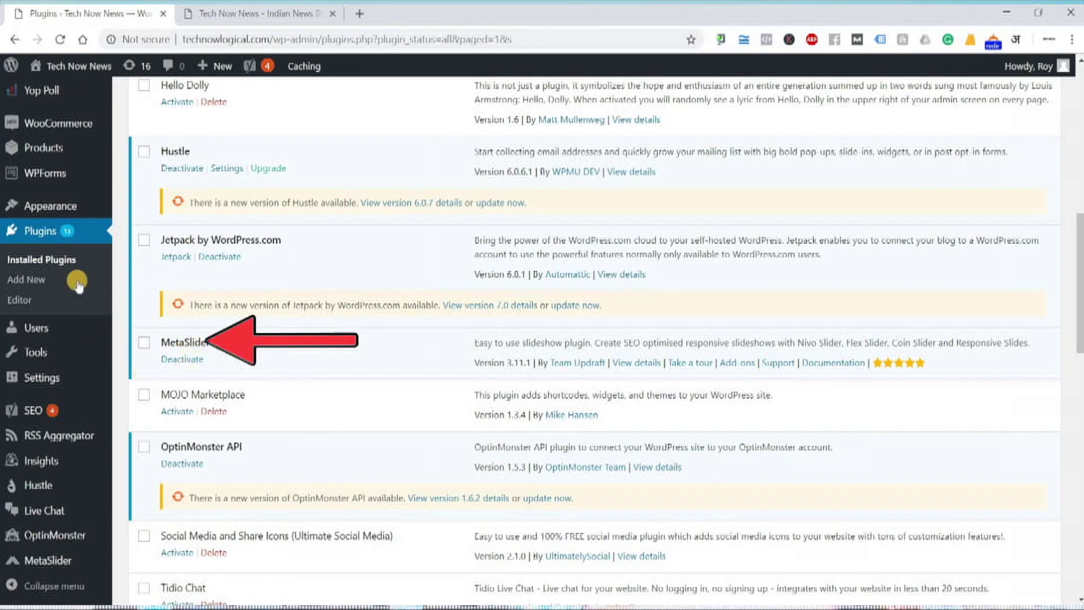
{"action": "mouse_move", "coordinate": [51, 563]}
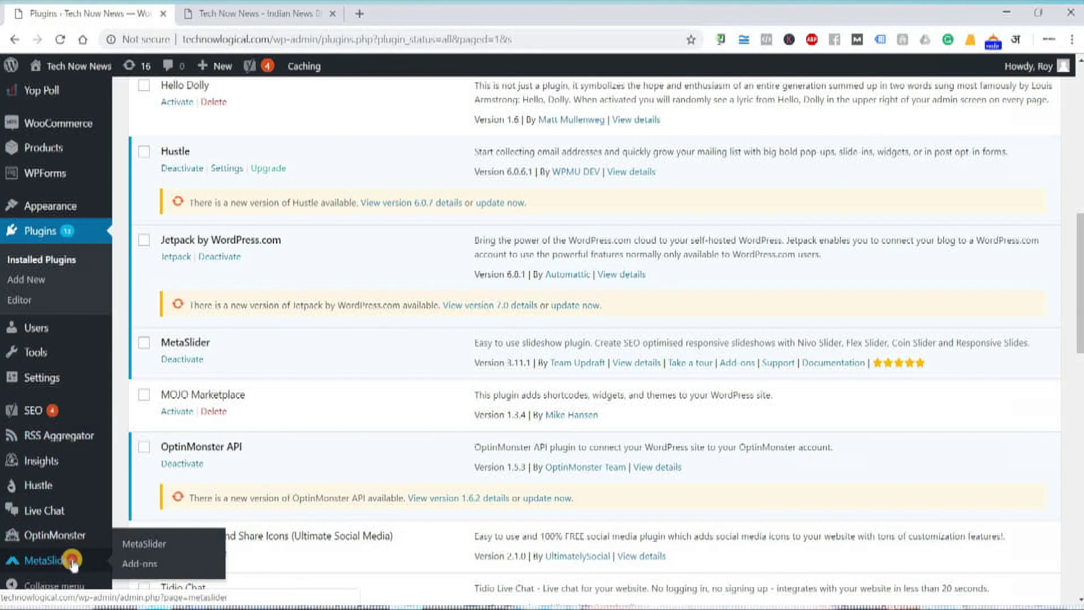
{"action": "left_click", "coordinate": [72, 562]}
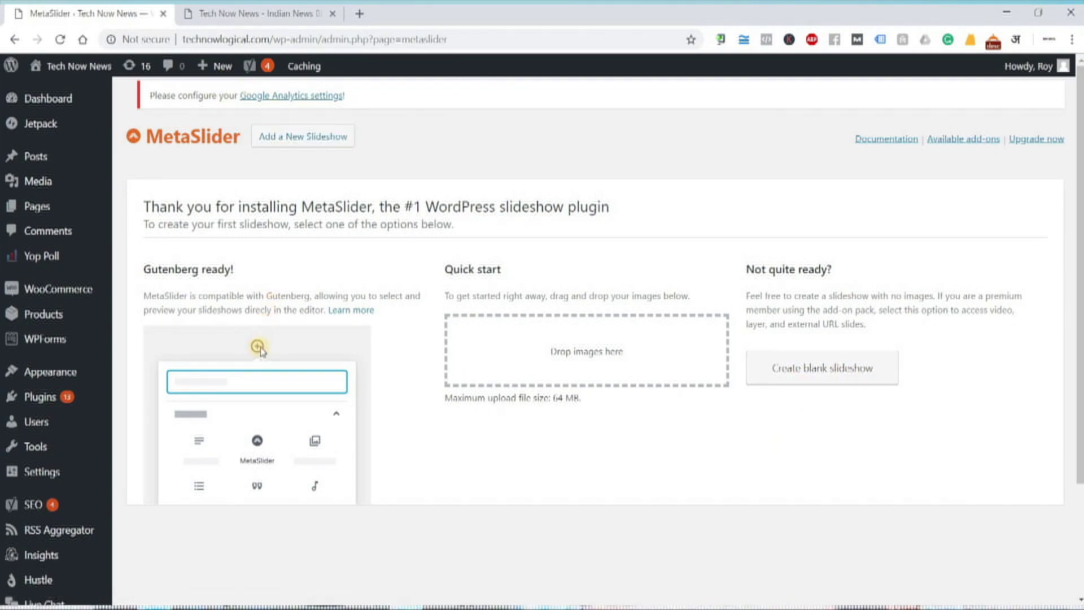
- Create a new MetaSlider slideshow and begin adding a slide to it
{"action": "left_click", "coordinate": [281, 142]}
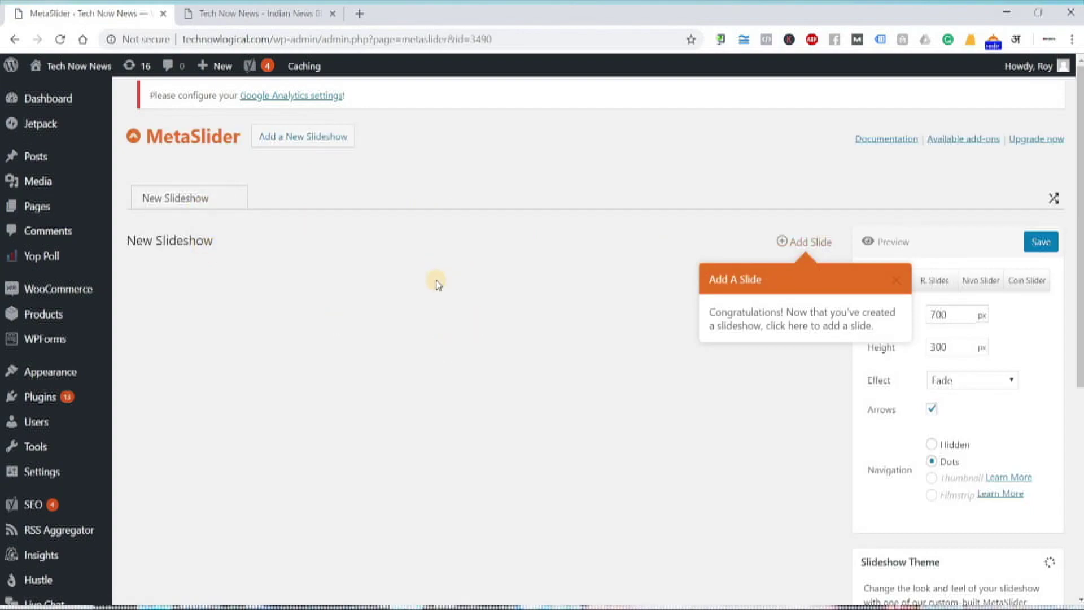
{"action": "left_click", "coordinate": [822, 250]}
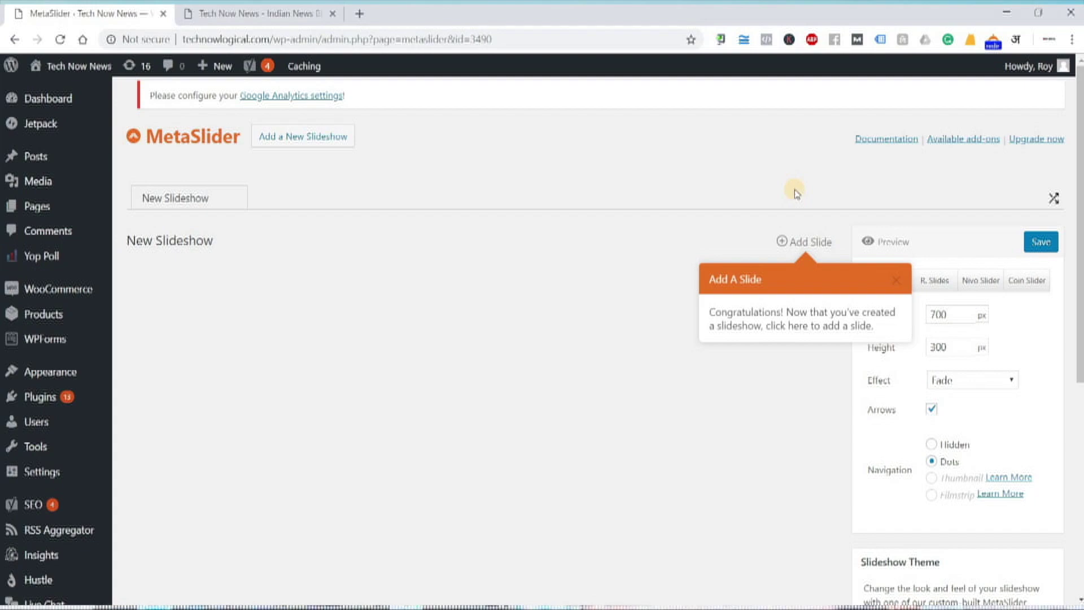
- Add the Mission sign, blue phone, black phone, Samsung Note and iPhones Media Library images as slides
{"action": "left_click", "coordinate": [815, 241]}
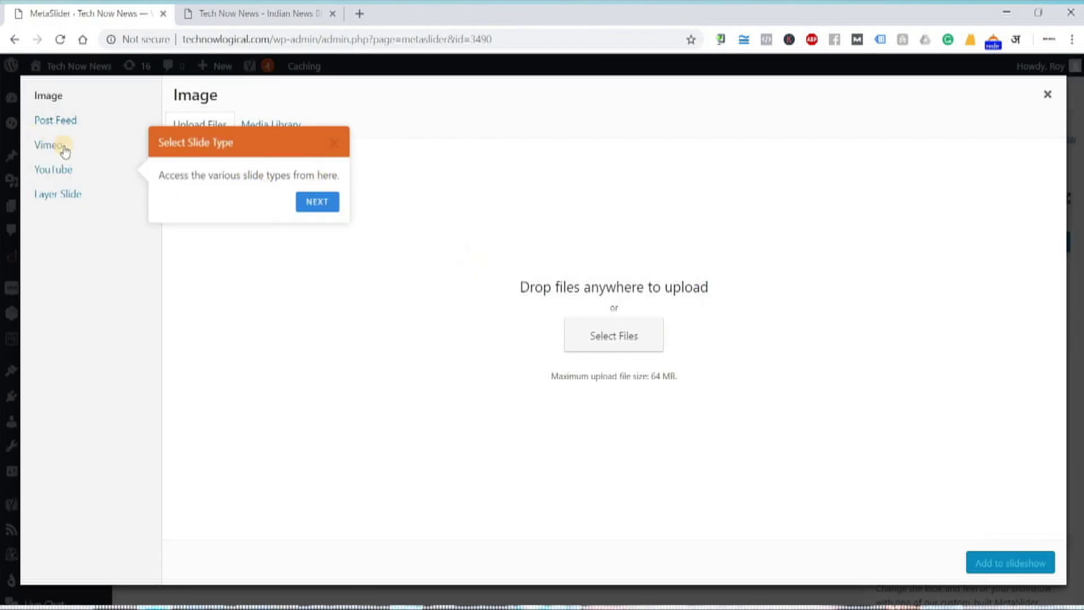
{"action": "left_click", "coordinate": [317, 202]}
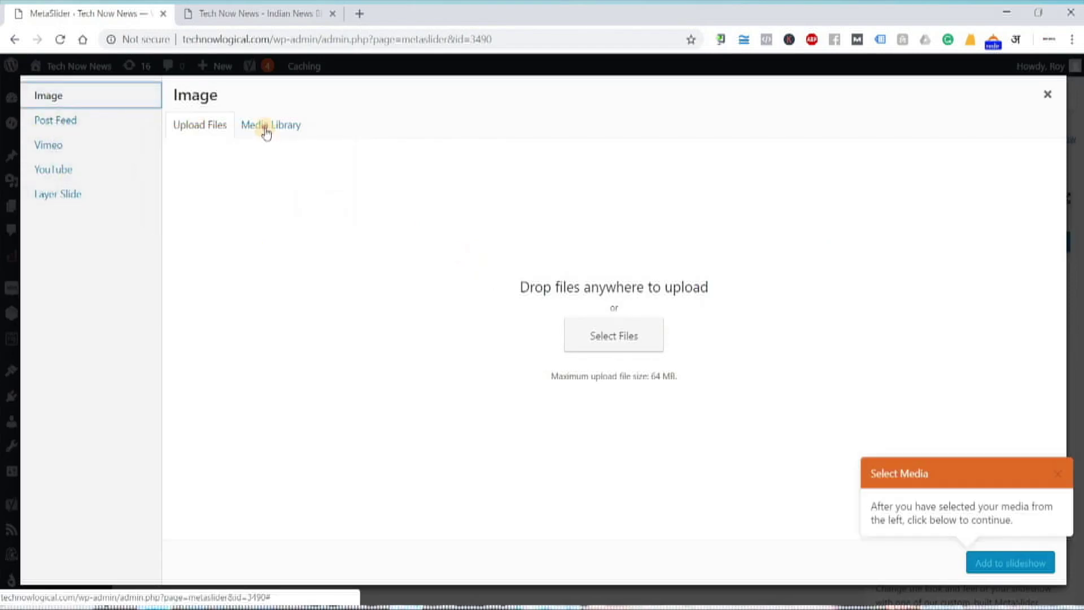
{"action": "left_click", "coordinate": [266, 127]}
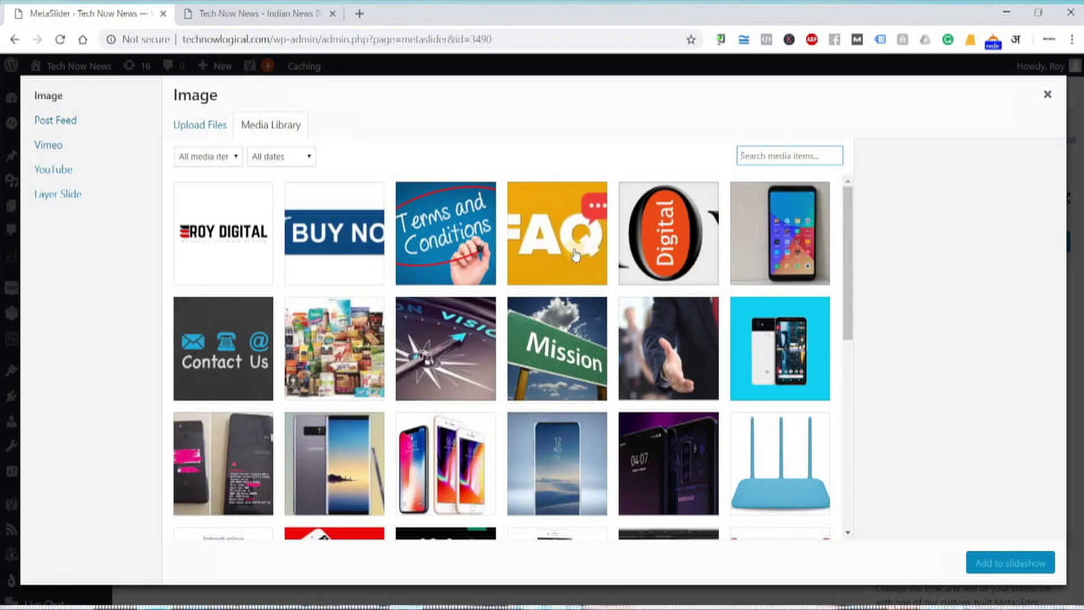
{"action": "left_click", "coordinate": [567, 370]}
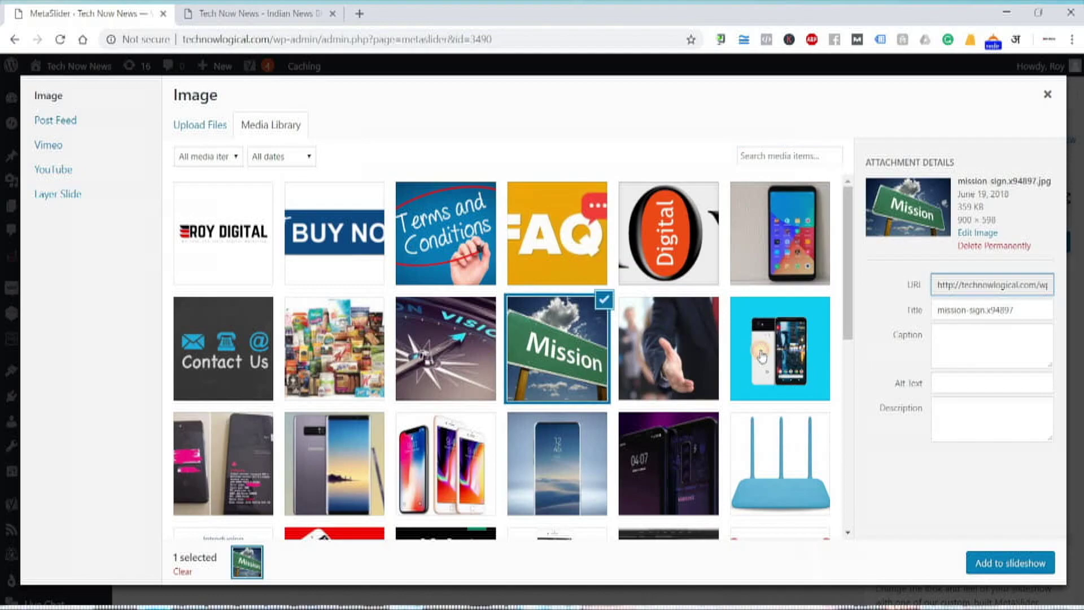
{"action": "left_click", "coordinate": [756, 350]}
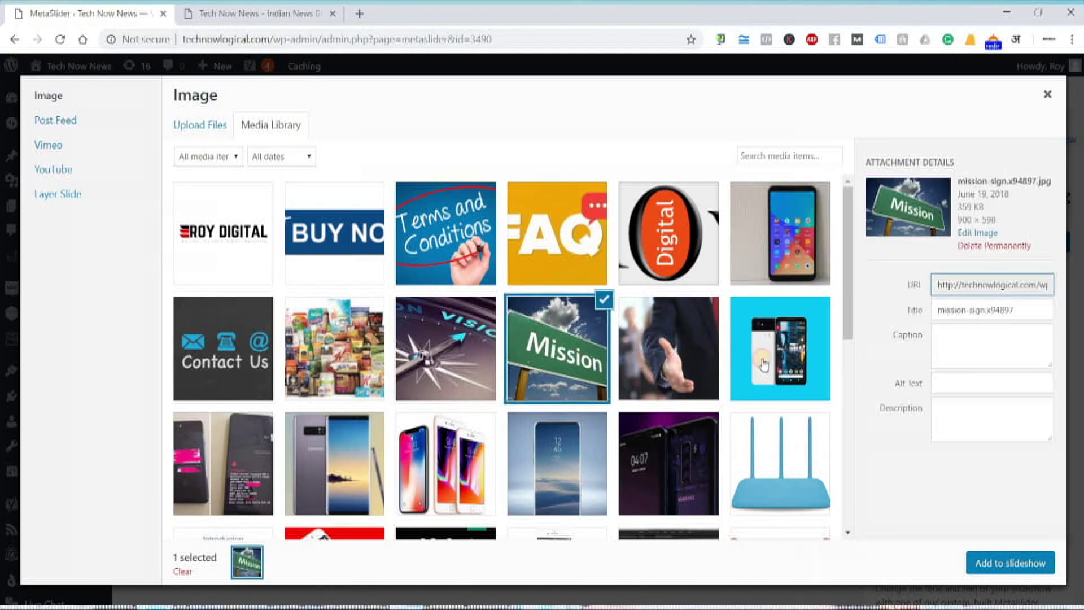
{"action": "left_click", "coordinate": [756, 358], "text": "ctrl"}
{"action": "left_click", "coordinate": [261, 462], "text": "ctrl"}
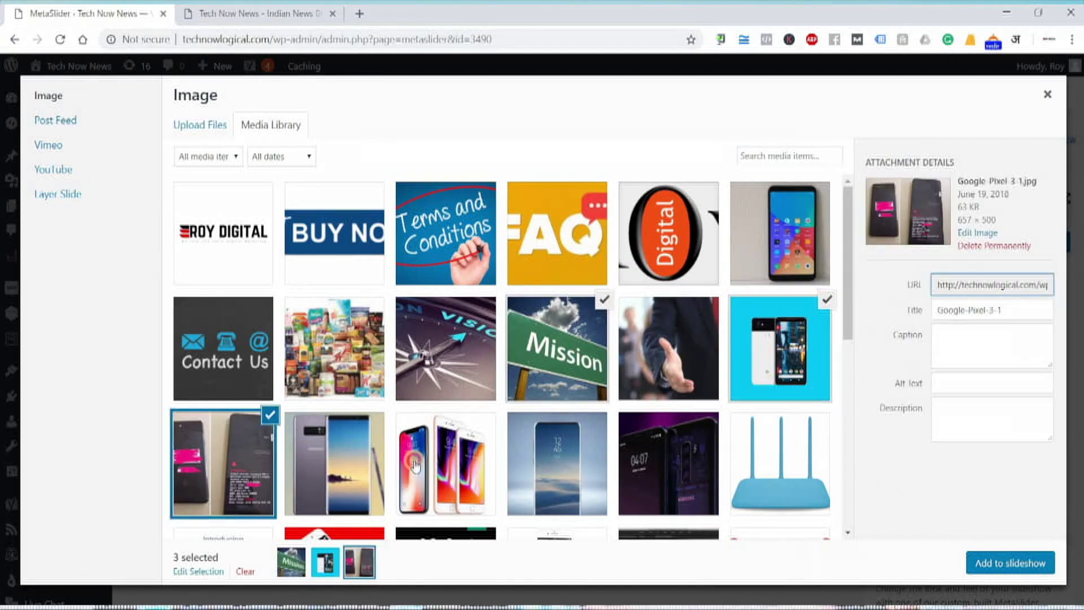
{"action": "left_click", "coordinate": [316, 464], "text": "ctrl"}
{"action": "left_click", "coordinate": [454, 458], "text": "ctrl"}
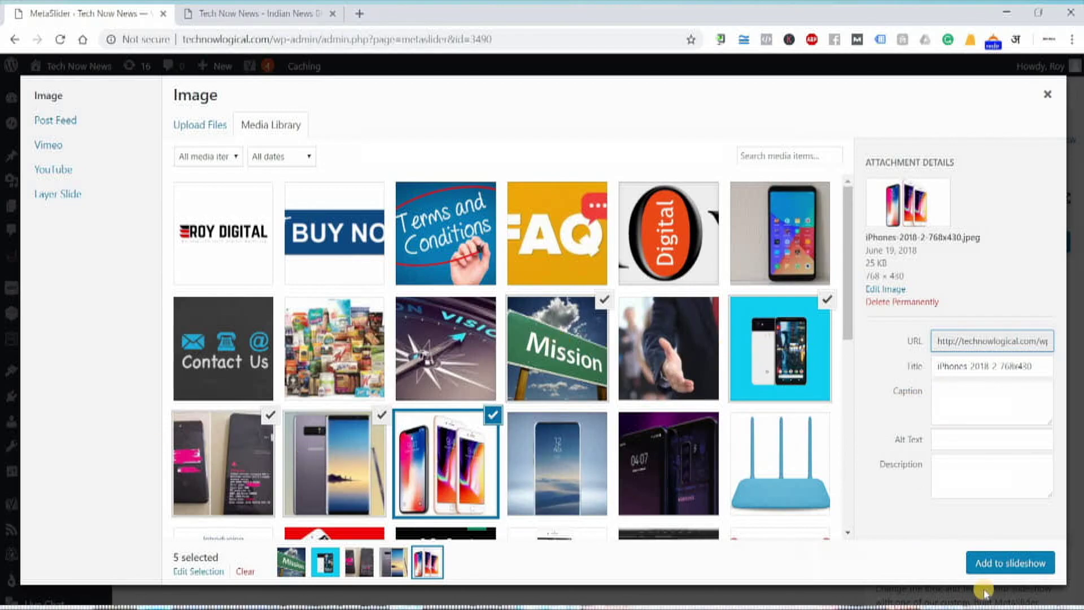
{"action": "left_click", "coordinate": [1009, 562]}
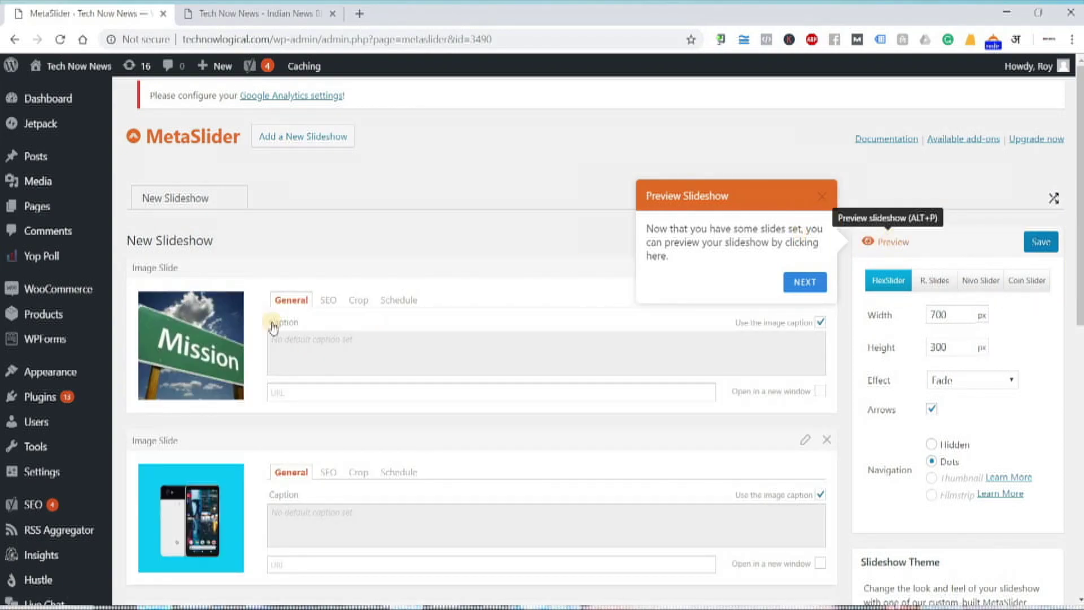
- Scroll through the five new slides and preview the slideshow
{"action": "scroll", "coordinate": [272, 326], "scroll_direction": "down", "scroll_amount": 10}
{"action": "scroll", "coordinate": [272, 320], "scroll_direction": "up", "scroll_amount": 7}
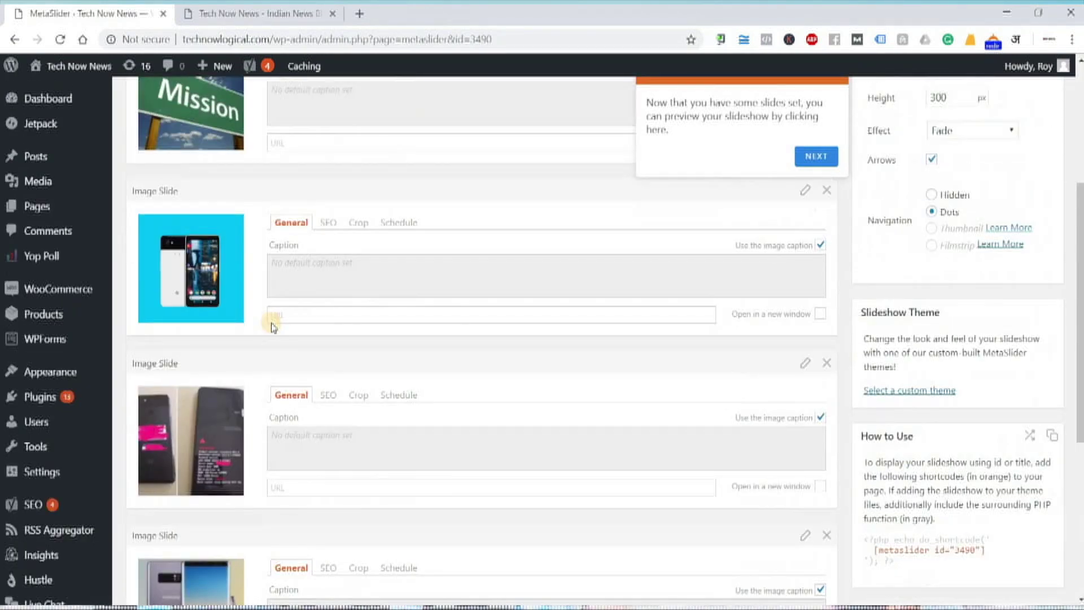
{"action": "scroll", "coordinate": [941, 242], "scroll_direction": "up", "scroll_amount": 2}
{"action": "left_click", "coordinate": [891, 240]}
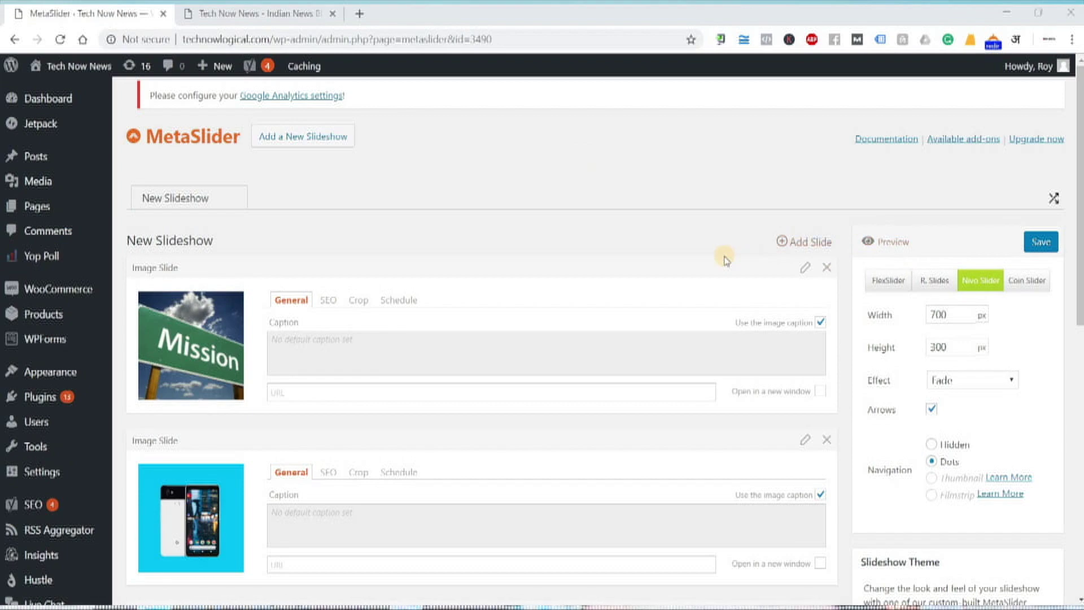
- Select the [metaslider id="3490"] shortcode under How to Use and copy it
{"action": "scroll", "coordinate": [723, 257], "scroll_direction": "down", "scroll_amount": 6}
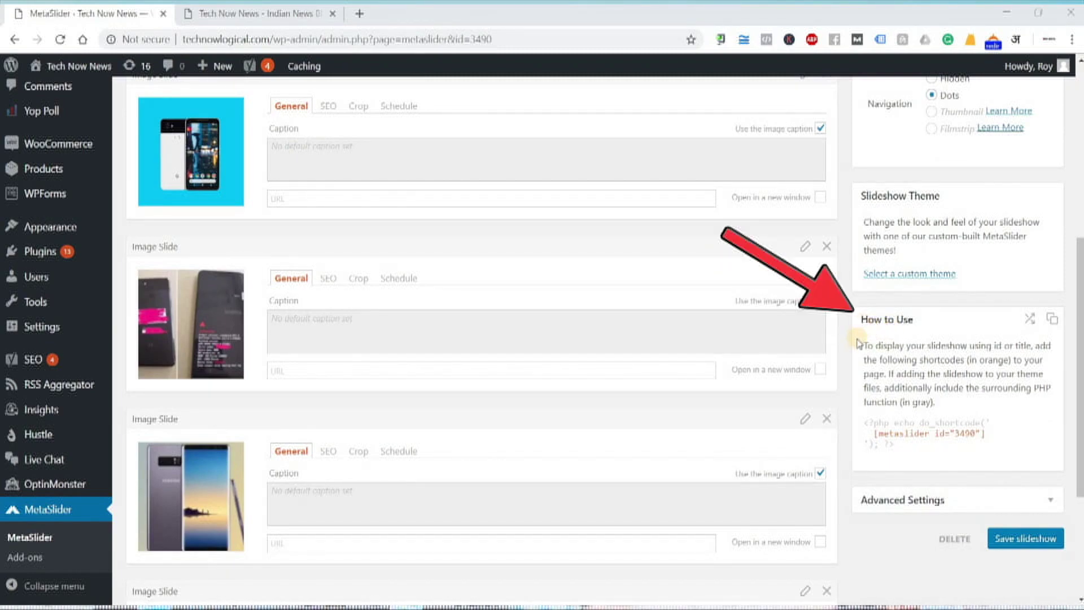
{"action": "mouse_move", "coordinate": [863, 343]}
{"action": "left_mouse_down"}
{"action": "mouse_move", "coordinate": [939, 395]}
{"action": "mouse_move", "coordinate": [883, 438]}
{"action": "mouse_move", "coordinate": [991, 441]}
{"action": "left_mouse_up"}
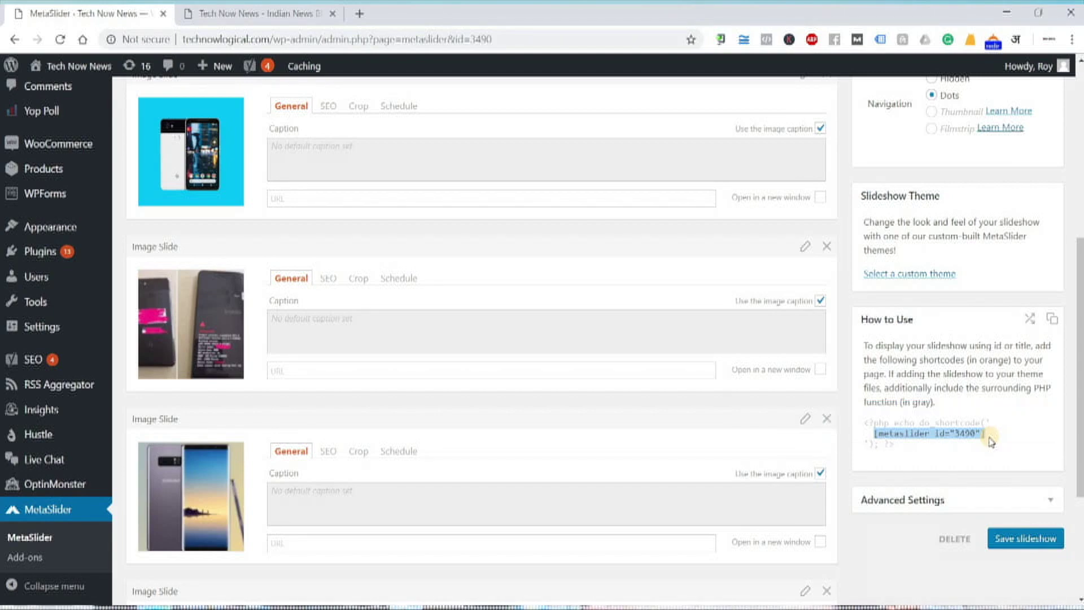
{"action": "right_click", "coordinate": [964, 433]}
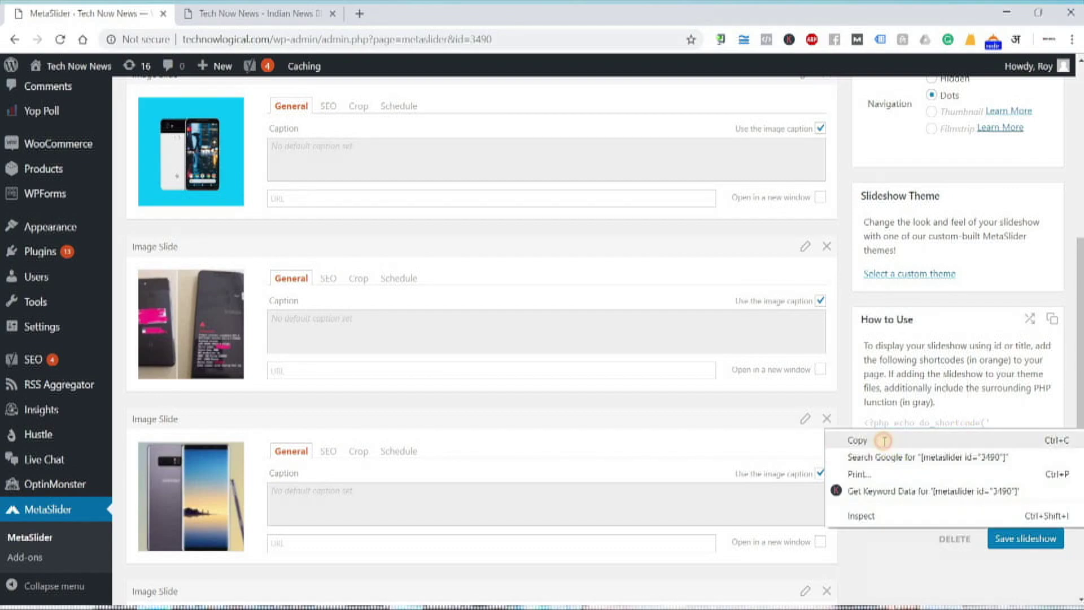
{"action": "left_click", "coordinate": [885, 439]}
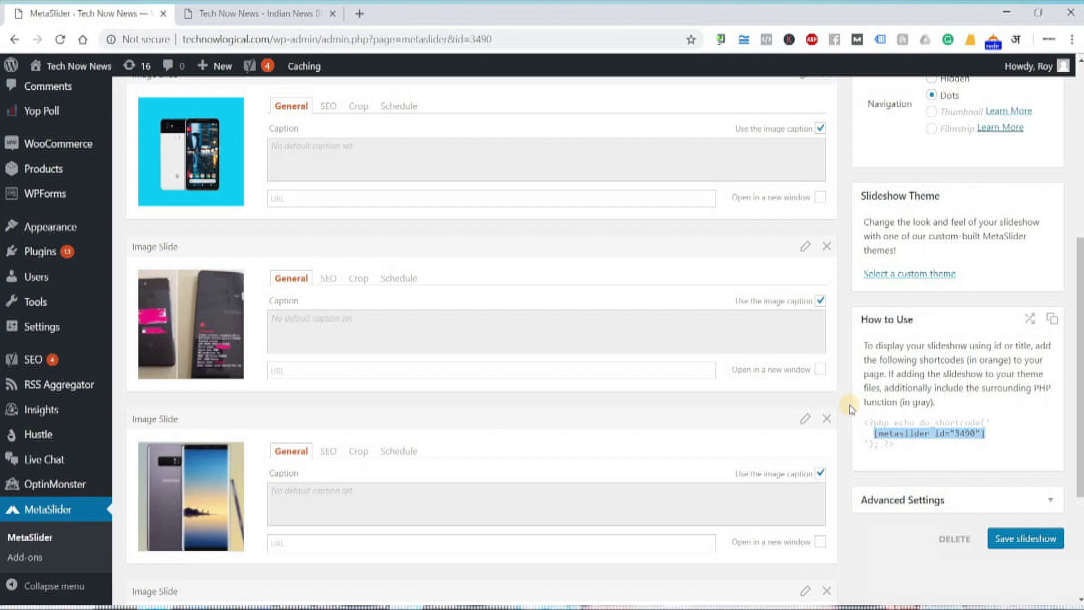
{"action": "scroll", "coordinate": [763, 421], "scroll_direction": "up", "scroll_amount": 6}
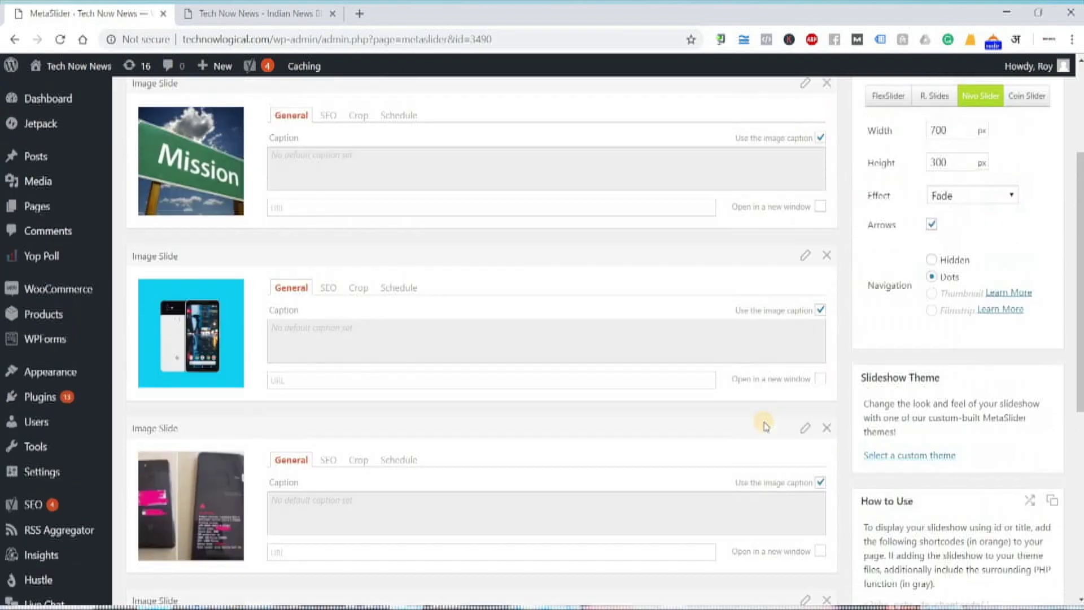